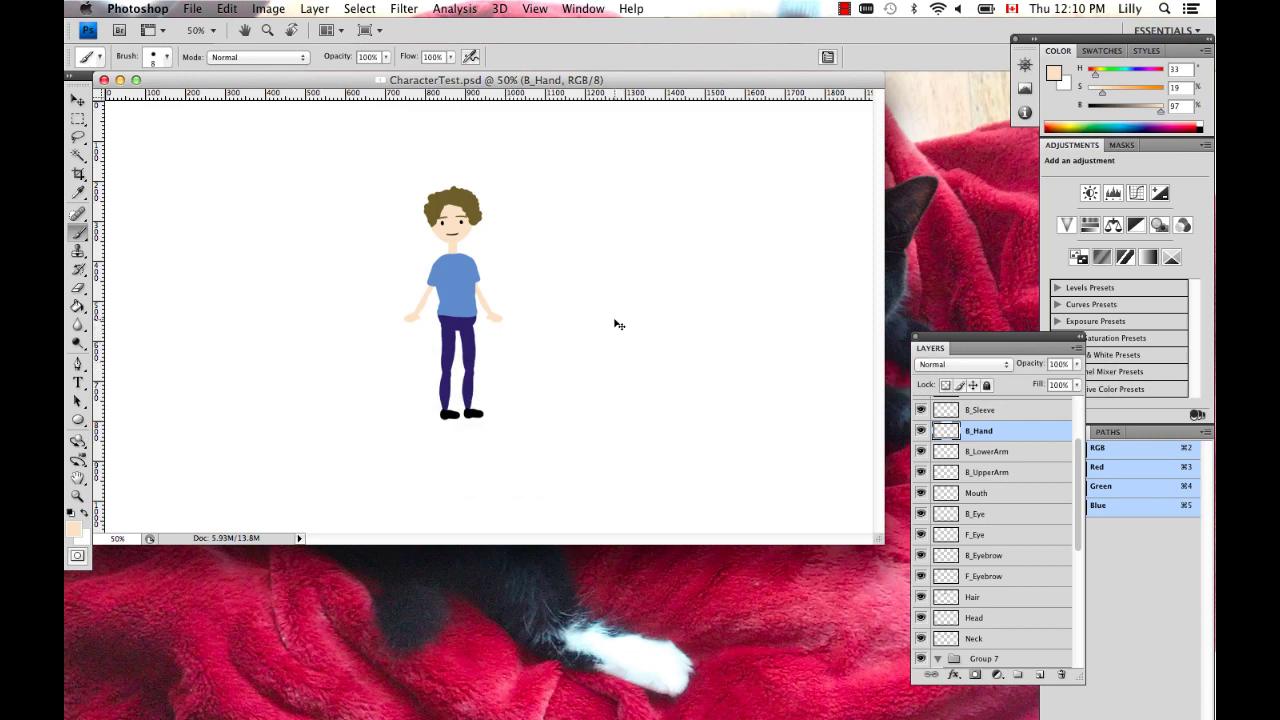
Zoom in on the hand and paint out the small stray bump on its left side.
{"action": "key", "text": "super+equal"}
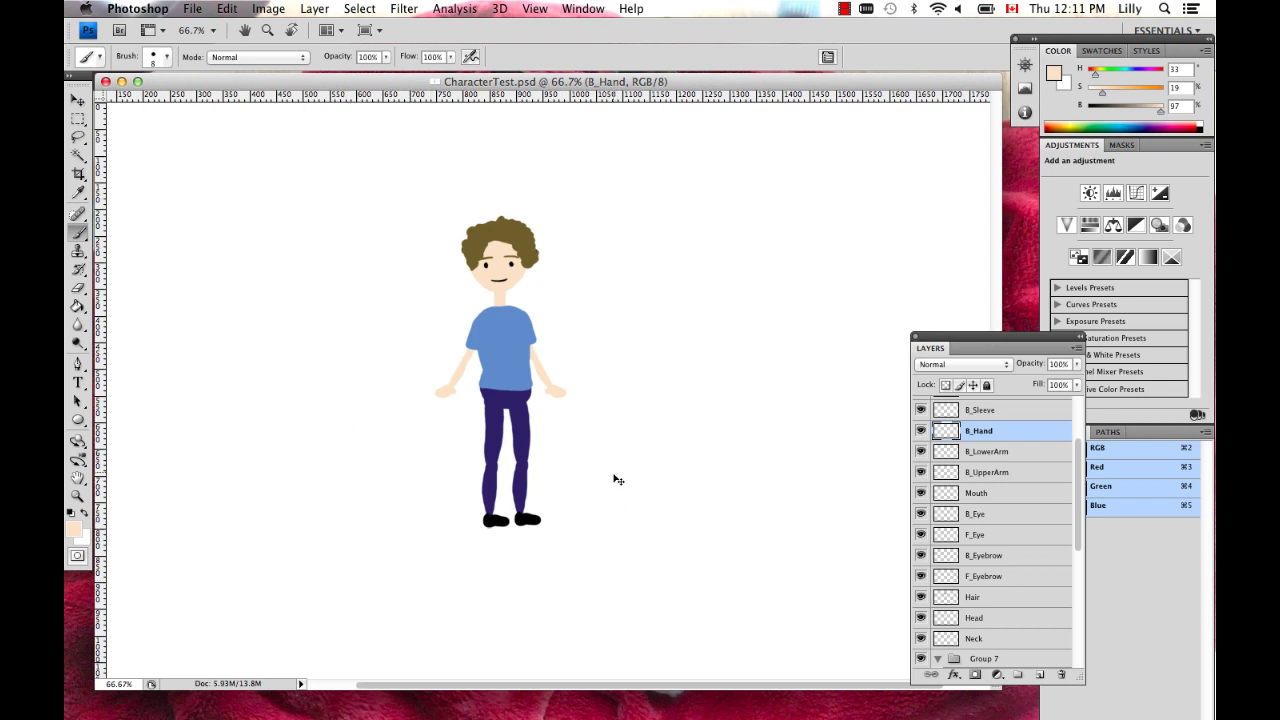
{"action": "key", "text": "super+minus"}
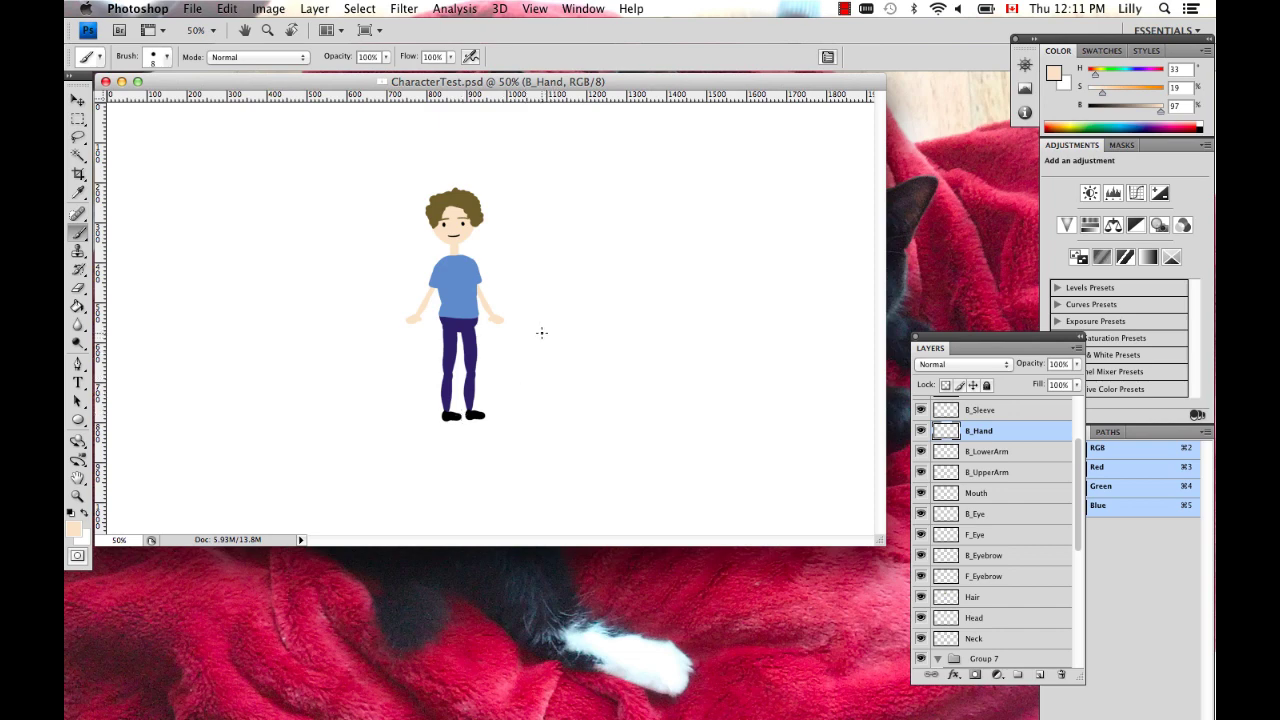
{"action": "scroll", "coordinate": [537, 344], "scroll_direction": "up", "scroll_amount": 7}
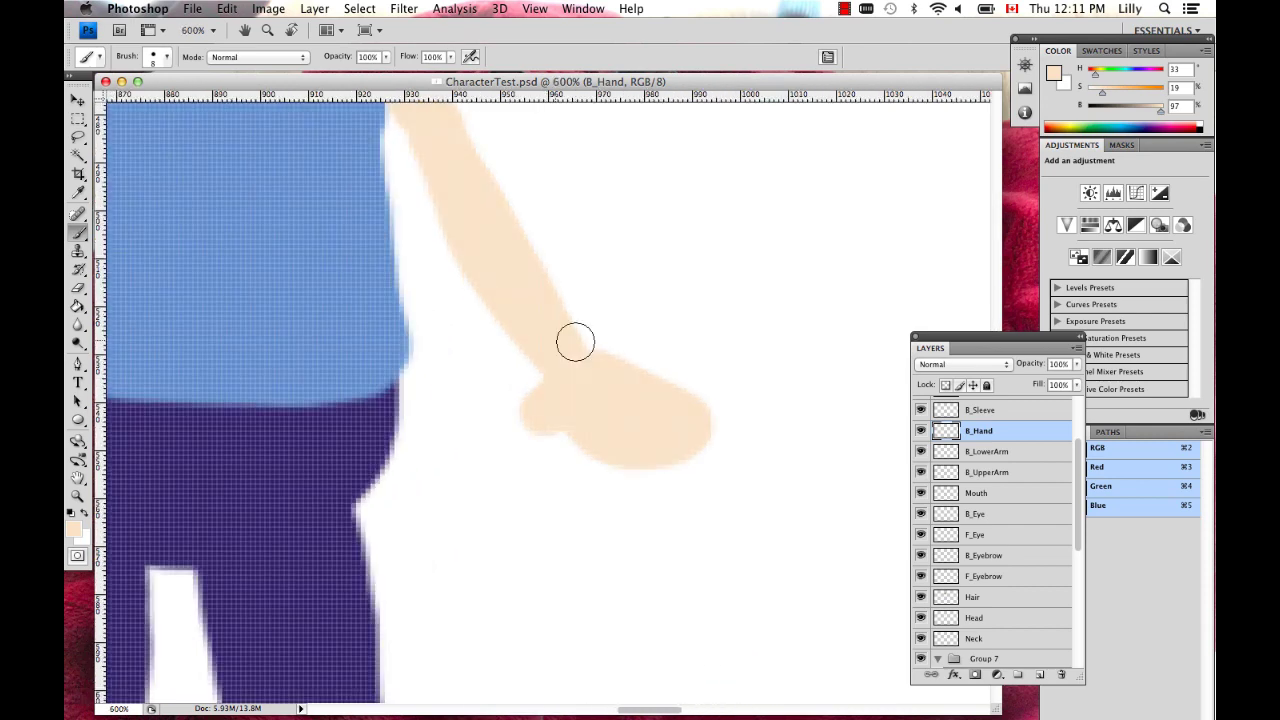
{"action": "scroll", "coordinate": [540, 345], "scroll_direction": "down", "scroll_amount": 1}
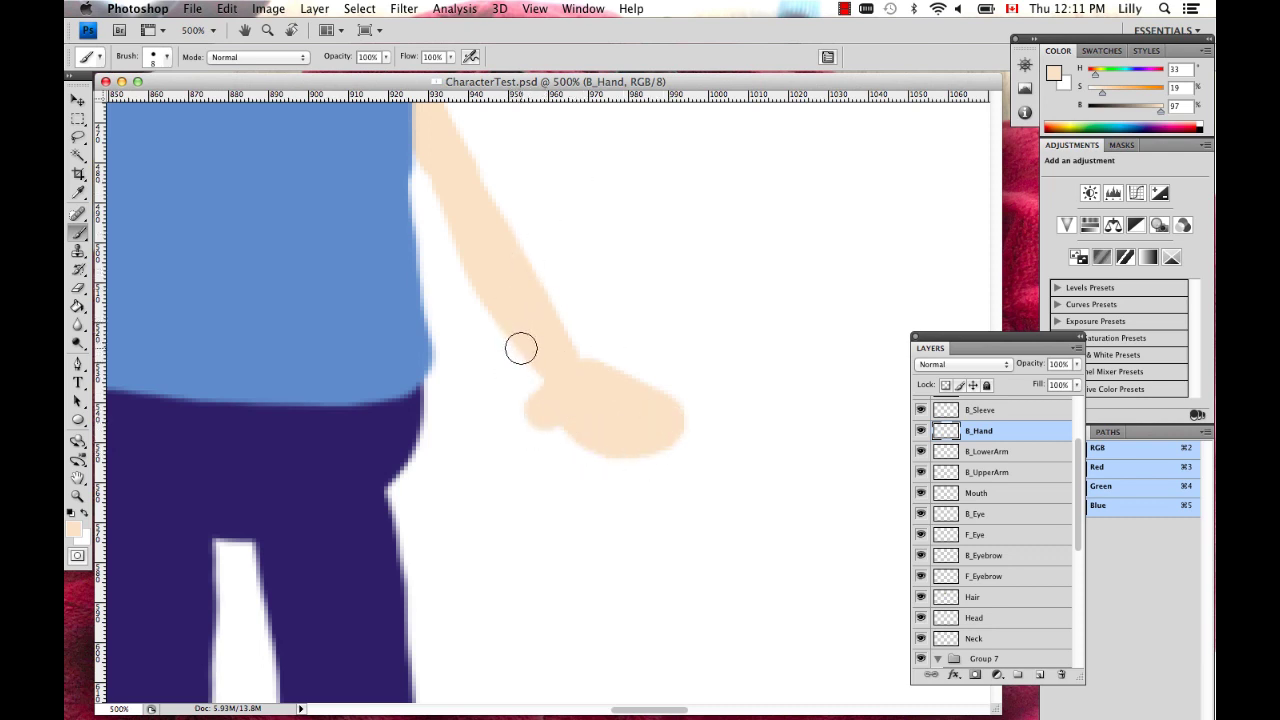
{"action": "left_click_drag", "start_coordinate": [557, 400], "coordinate": [537, 412]}
{"action": "key", "text": "super+minus"}
{"action": "key", "text": "super+minus"}
{"action": "key", "text": "super+minus"}
{"action": "key", "text": "super+minus"}
{"action": "key", "text": "super+minus"}
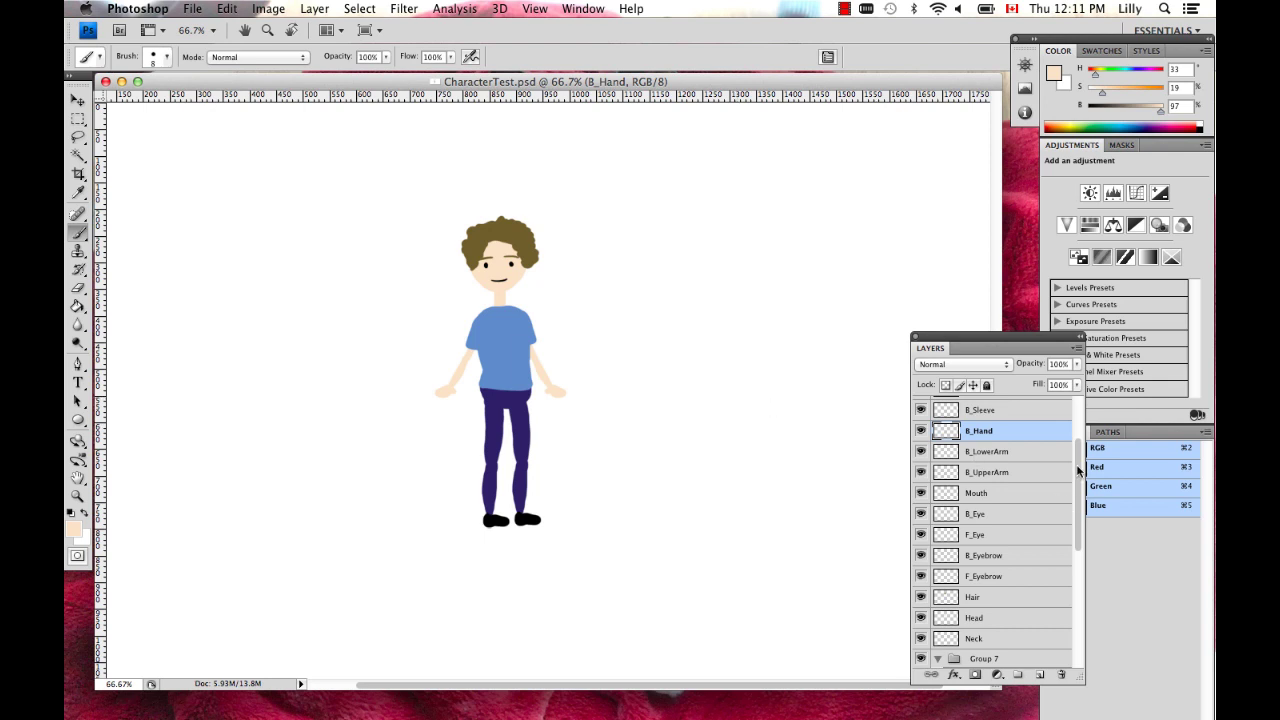
{"action": "left_click_drag", "start_coordinate": [1078, 470], "coordinate": [1075, 390]}
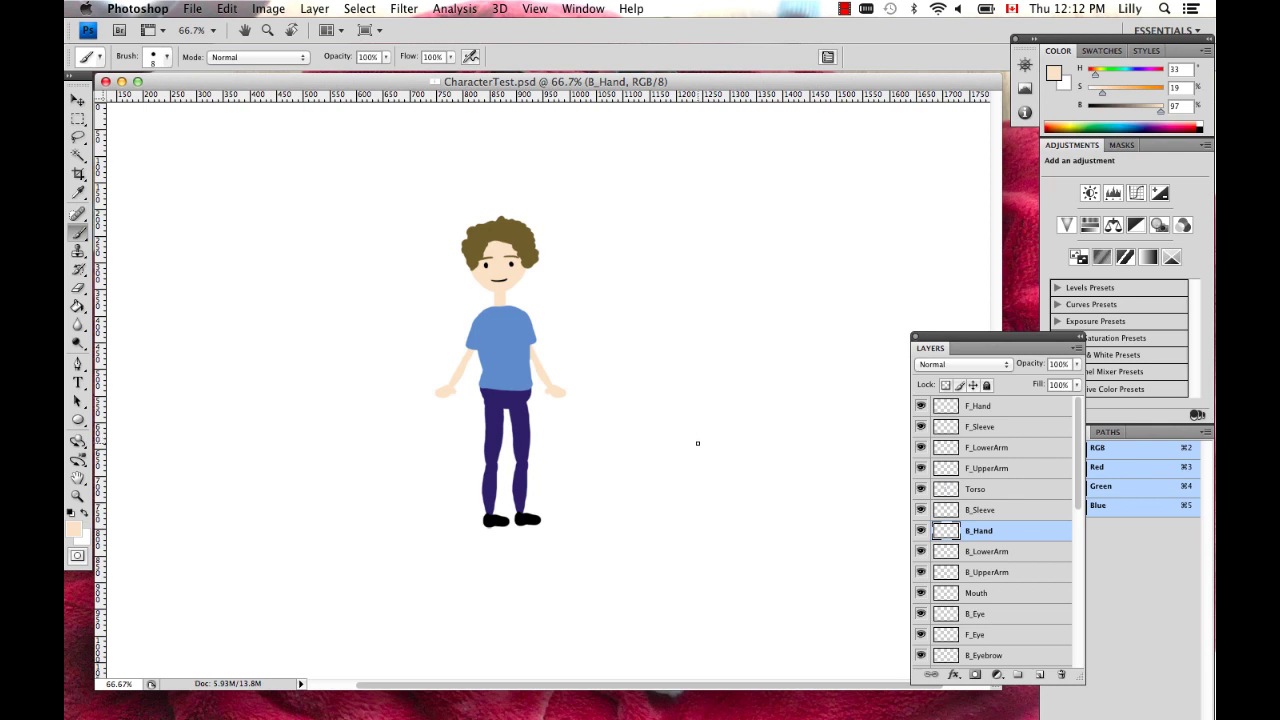
{"action": "mouse_move", "coordinate": [1080, 462]}
{"action": "left_mouse_down"}
{"action": "mouse_move", "coordinate": [1077, 625]}
{"action": "mouse_move", "coordinate": [1095, 440]}
{"action": "mouse_move", "coordinate": [1074, 531]}
{"action": "mouse_move", "coordinate": [1077, 458]}
{"action": "left_mouse_up"}
{"action": "left_click", "coordinate": [1030, 410]}
{"action": "left_click", "coordinate": [1028, 432]}
{"action": "left_click", "coordinate": [1025, 450]}
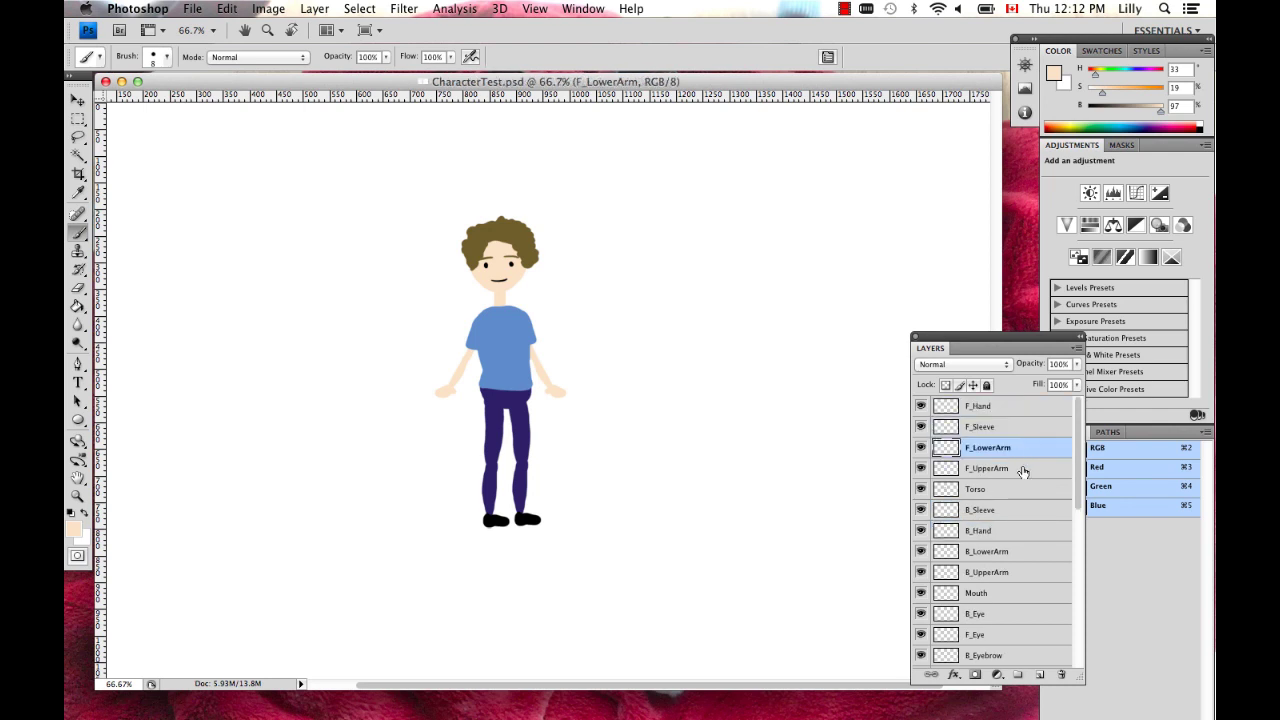
{"action": "left_click", "coordinate": [941, 410]}
{"action": "left_click", "coordinate": [946, 429]}
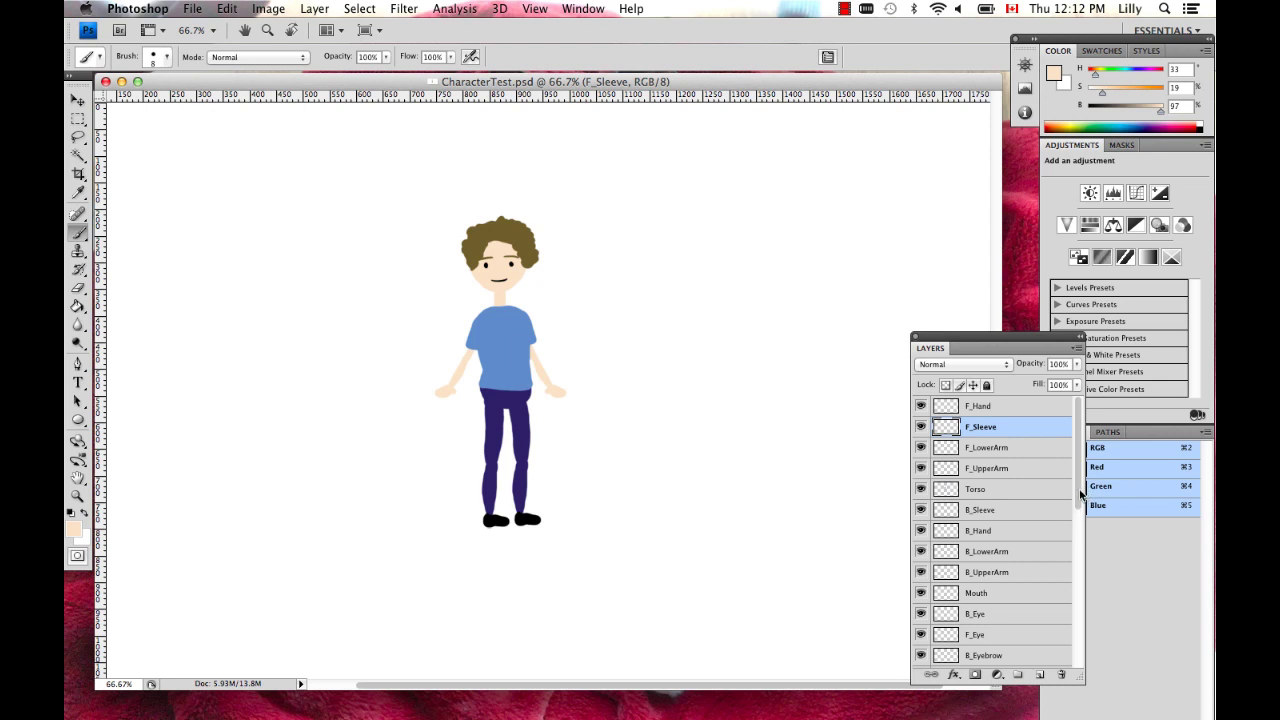
{"action": "left_click", "coordinate": [998, 410]}
{"action": "left_click", "coordinate": [998, 428]}
{"action": "left_click", "coordinate": [1004, 410]}
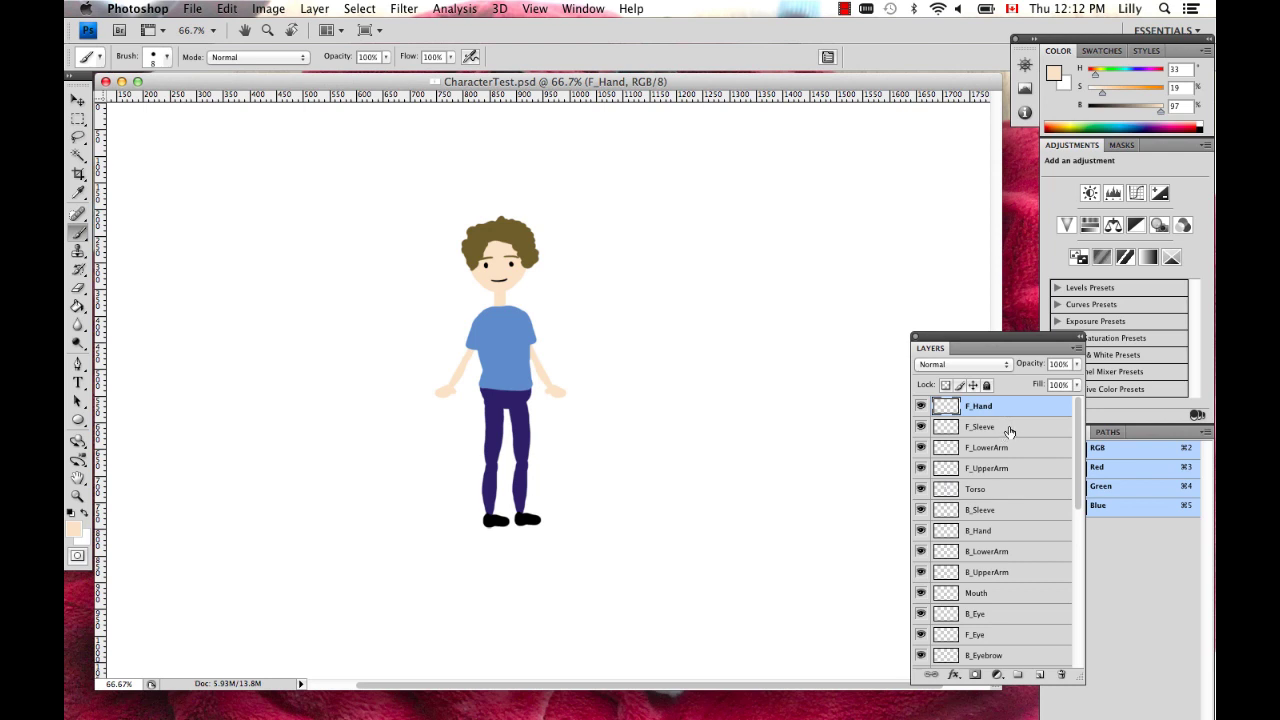
Put F_Hand, F_Sleeve, F_LowerArm and F_UpperArm each into its own group.
{"action": "key", "text": "super+g"}
{"action": "left_click", "coordinate": [1005, 446]}
{"action": "key", "text": "super+g"}
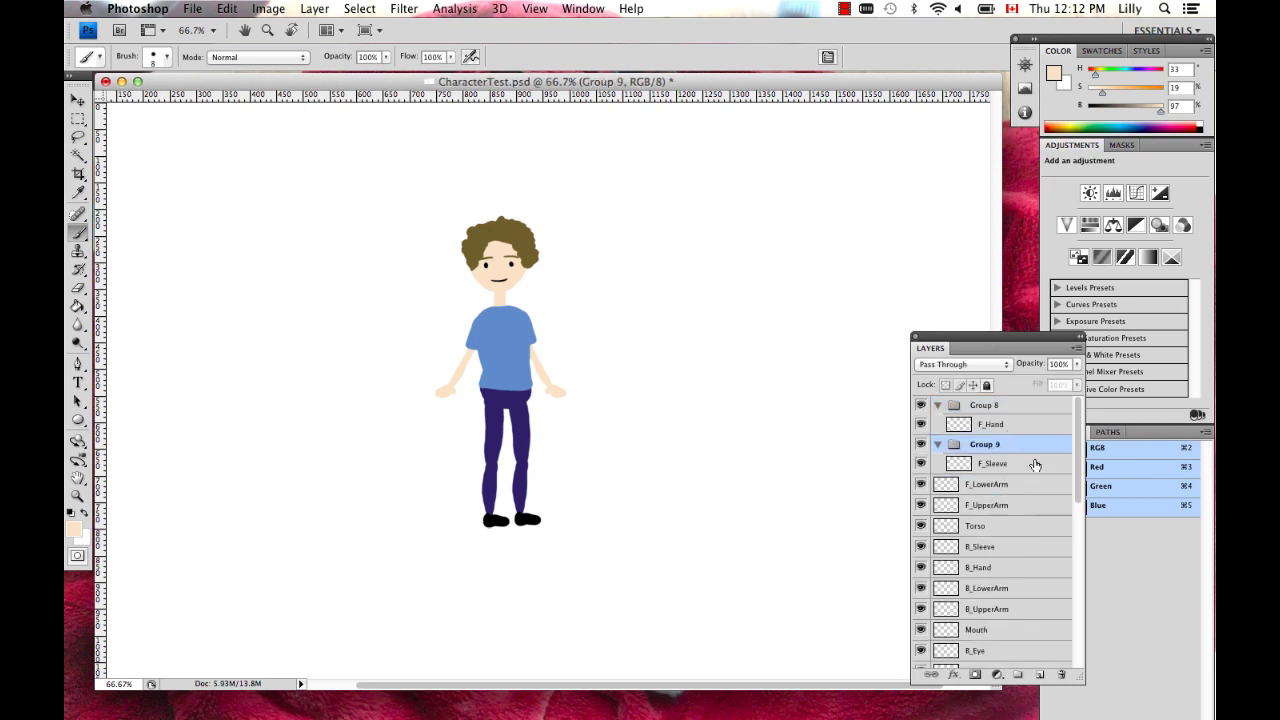
{"action": "left_click", "coordinate": [1014, 487]}
{"action": "key", "text": "super+g"}
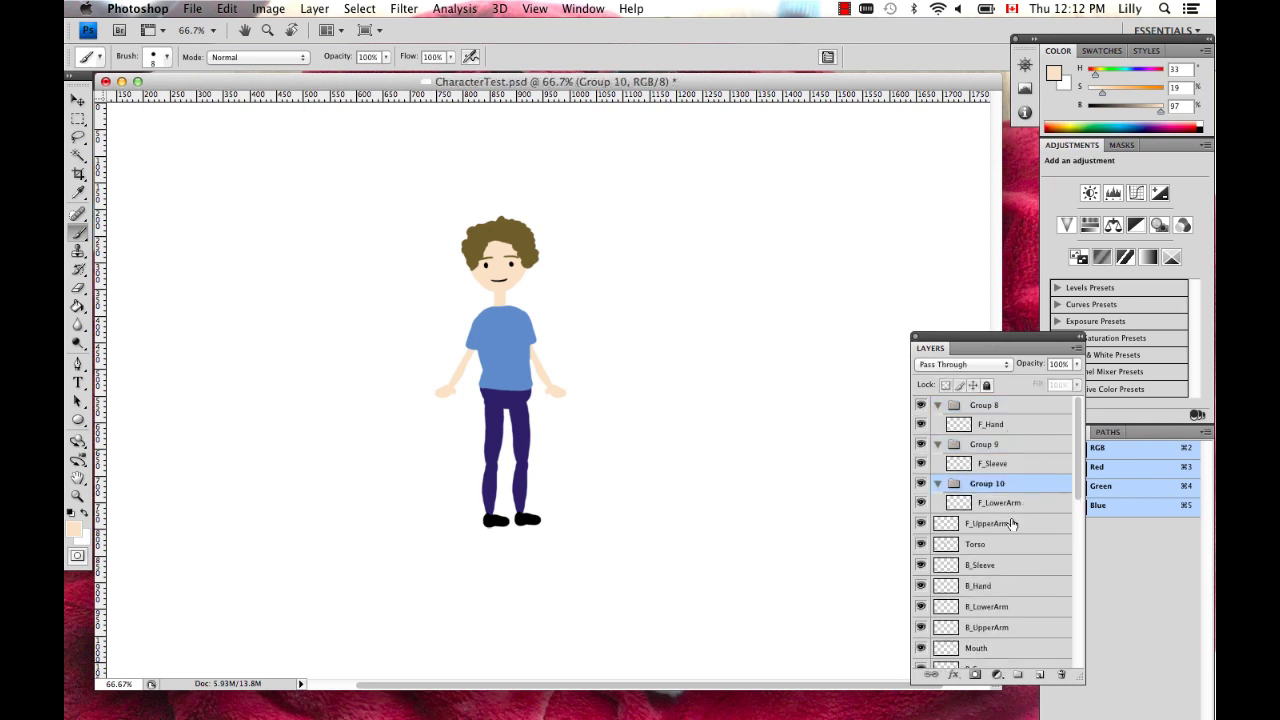
{"action": "left_click", "coordinate": [1008, 523]}
{"action": "key", "text": "super+g"}
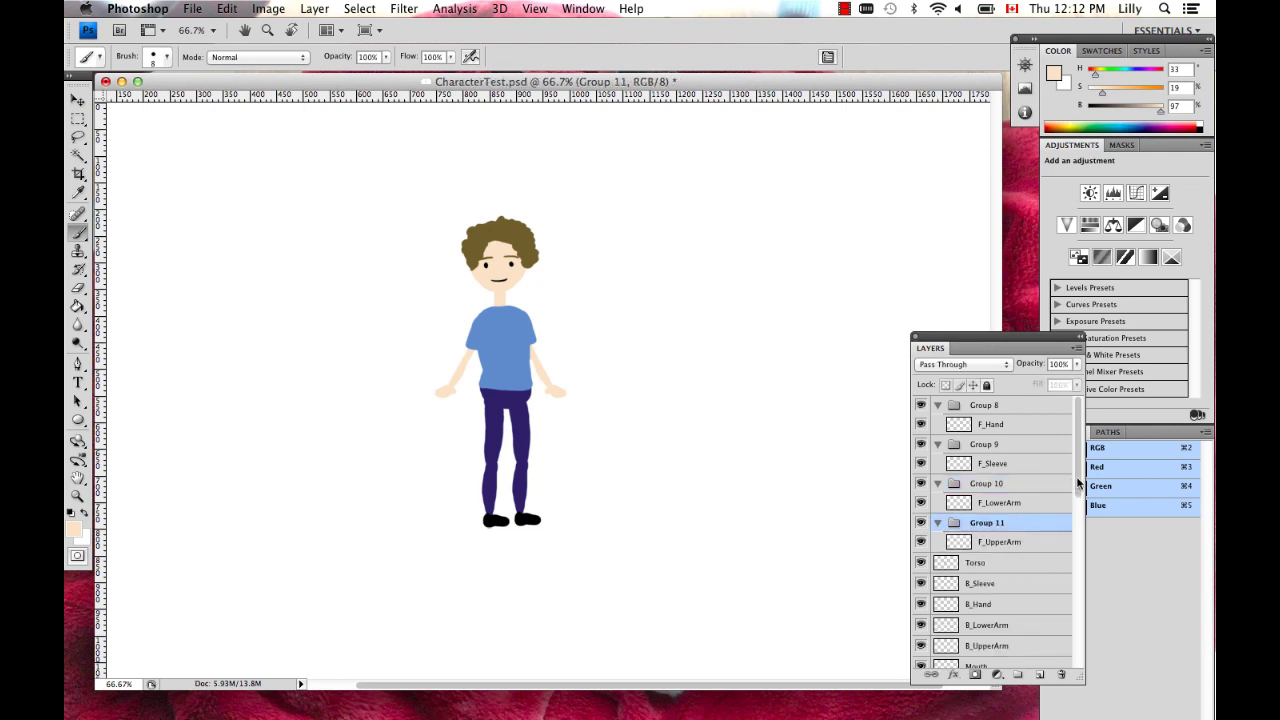
Group Torso, B_Sleeve, B_Hand and B_LowerArm each separately.
{"action": "scroll", "coordinate": [1078, 484], "scroll_direction": "down", "scroll_amount": 4}
{"action": "left_click", "coordinate": [1015, 490]}
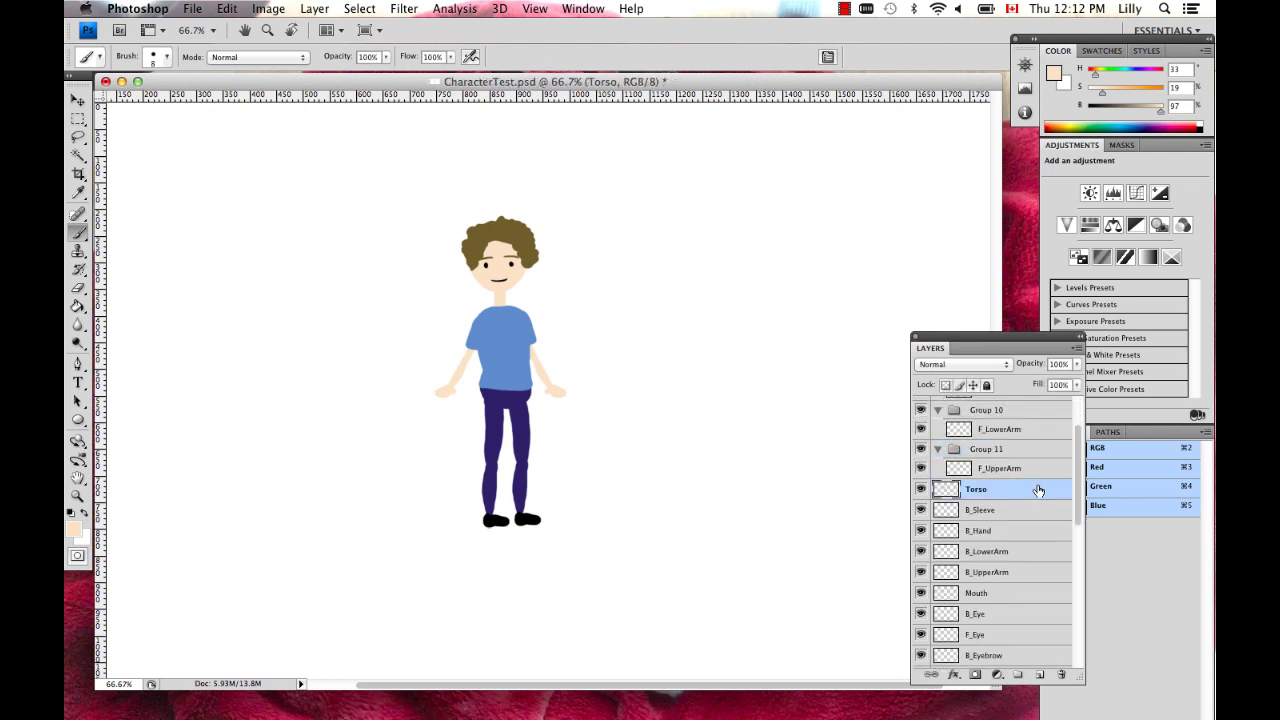
{"action": "key", "text": "super+g"}
{"action": "left_click", "coordinate": [1018, 530]}
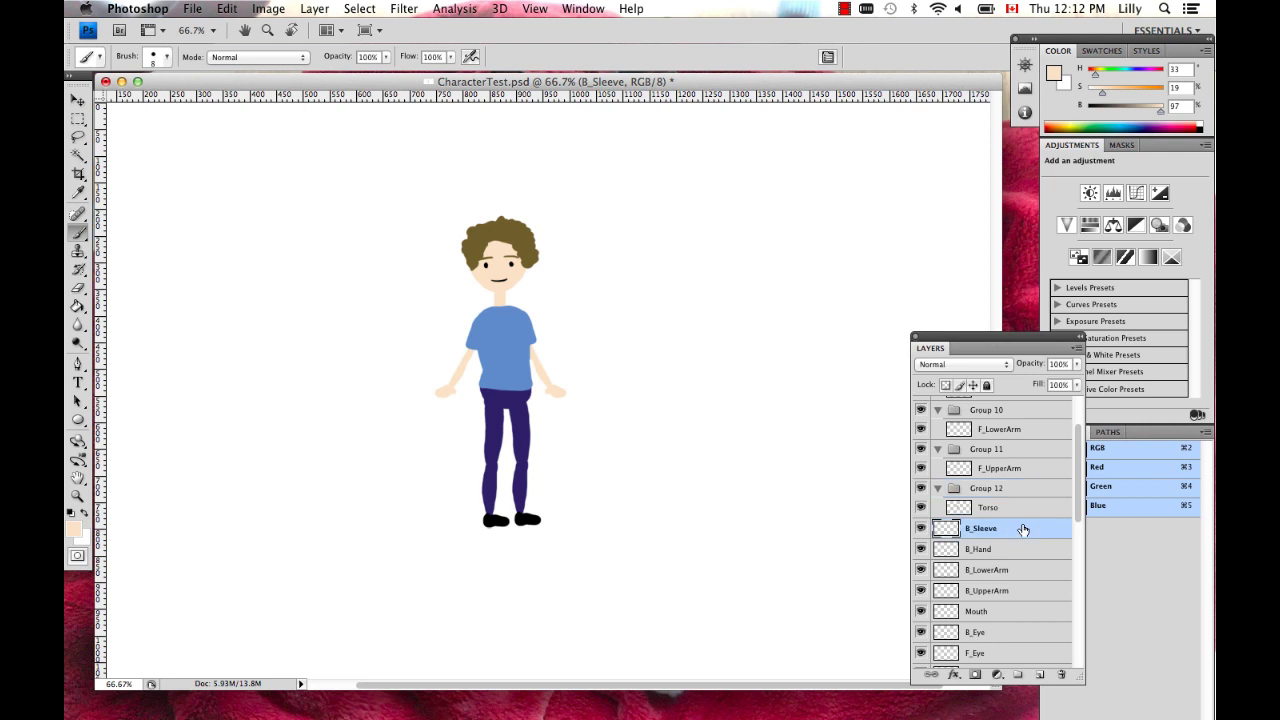
{"action": "key", "text": "super+g"}
{"action": "left_click", "coordinate": [1014, 568]}
{"action": "key", "text": "super+g"}
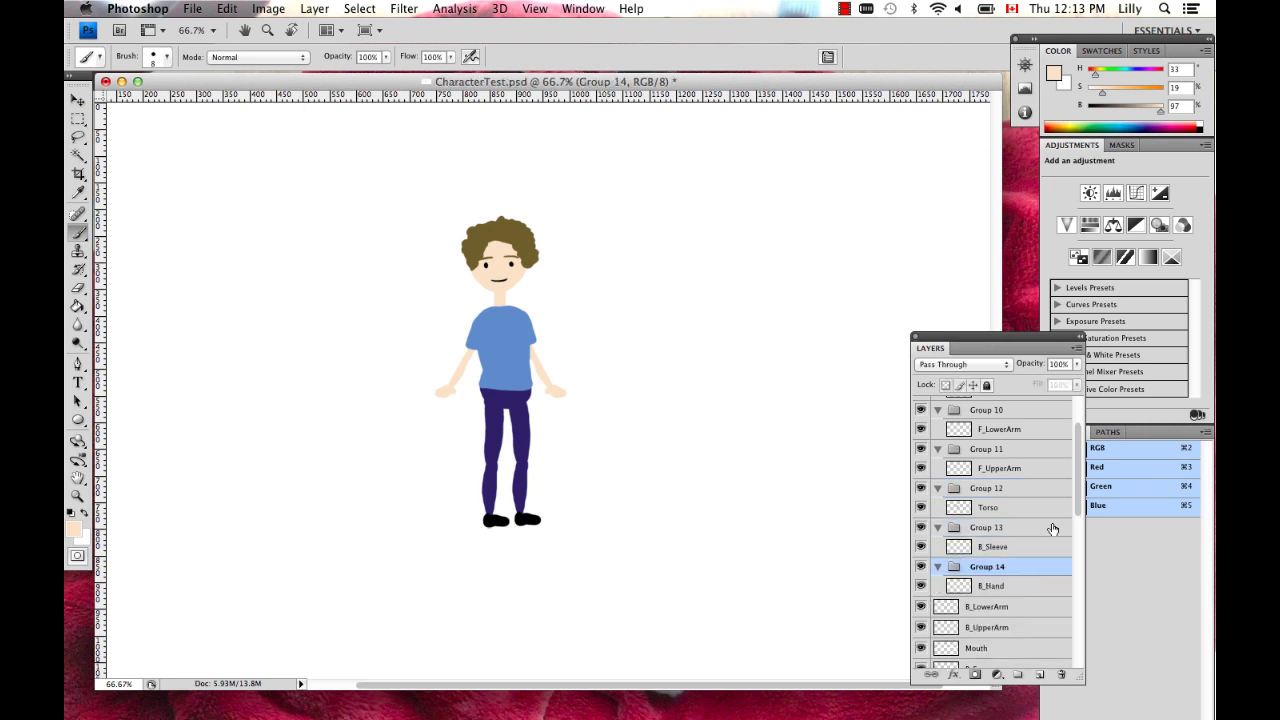
{"action": "left_click", "coordinate": [1000, 610]}
{"action": "key", "text": "super+g"}
Group B_UpperArm, Mouth and B_Eye separately, then select the Background layer.
{"action": "left_click_drag", "start_coordinate": [1080, 493], "coordinate": [1087, 541]}
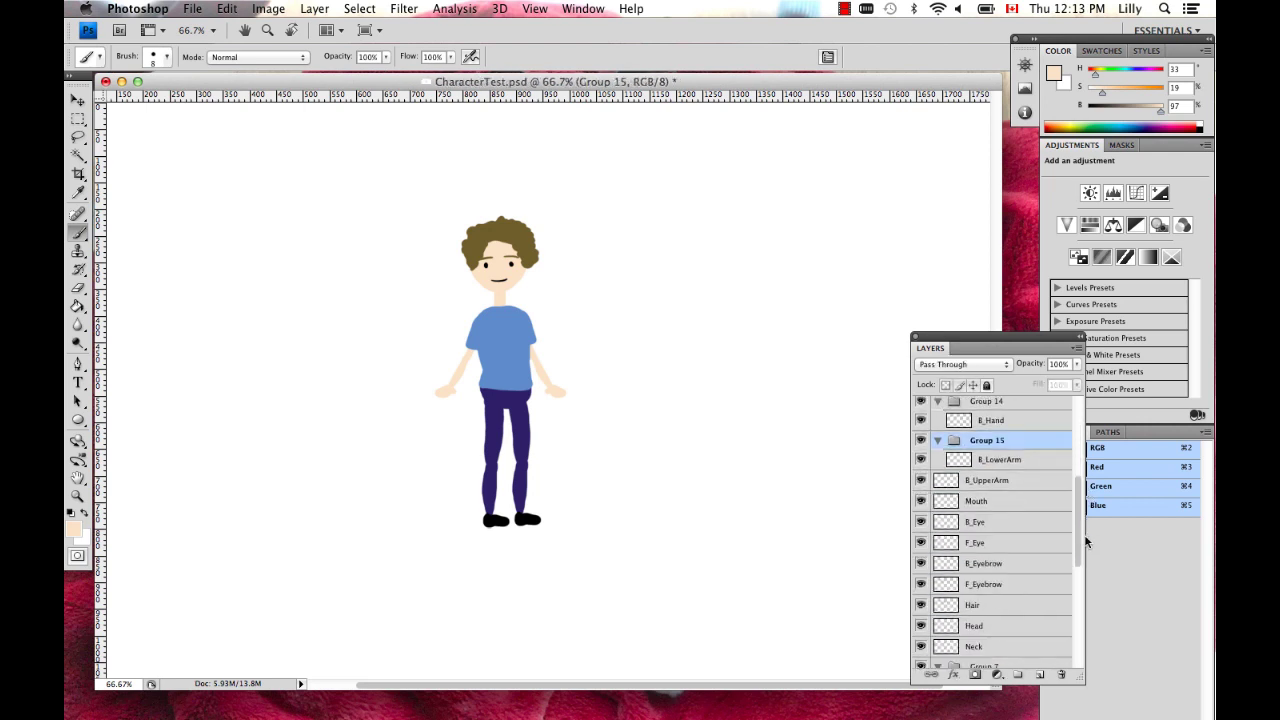
{"action": "left_click", "coordinate": [995, 463]}
{"action": "key", "text": "super+g"}
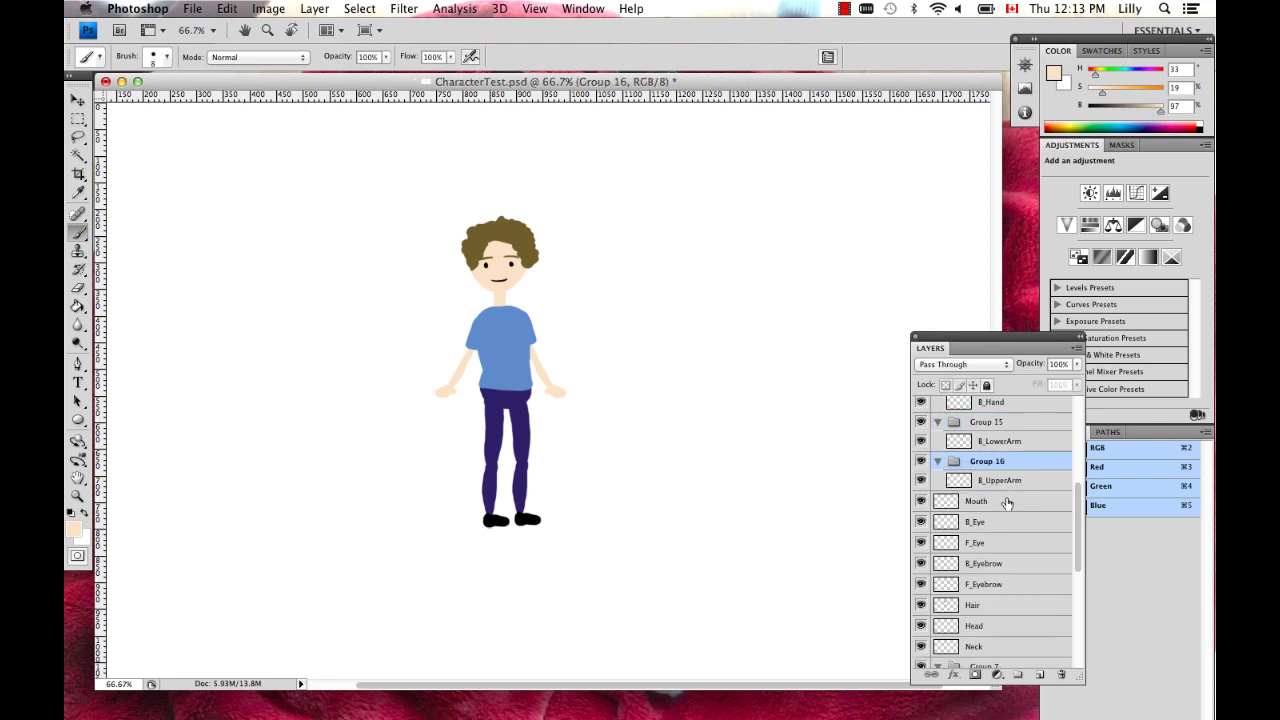
{"action": "left_click", "coordinate": [1006, 502]}
{"action": "key", "text": "super+g"}
{"action": "left_click", "coordinate": [1006, 543]}
{"action": "key", "text": "super+g"}
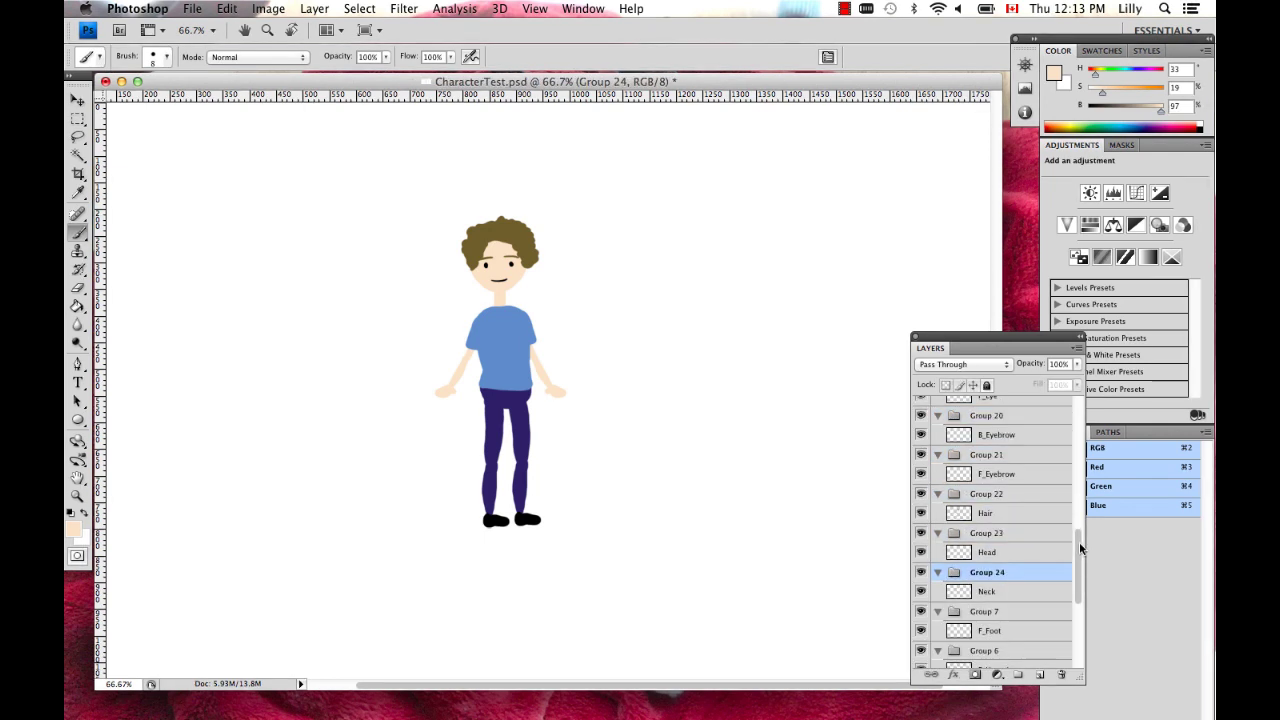
{"action": "left_click_drag", "start_coordinate": [1079, 542], "coordinate": [1067, 578]}
{"action": "left_click", "coordinate": [955, 657]}
Delete the white Background layer, save CharacterTest.psd, and launch Toon Boom Harmony.
{"action": "left_click_drag", "start_coordinate": [955, 657], "coordinate": [1062, 678]}
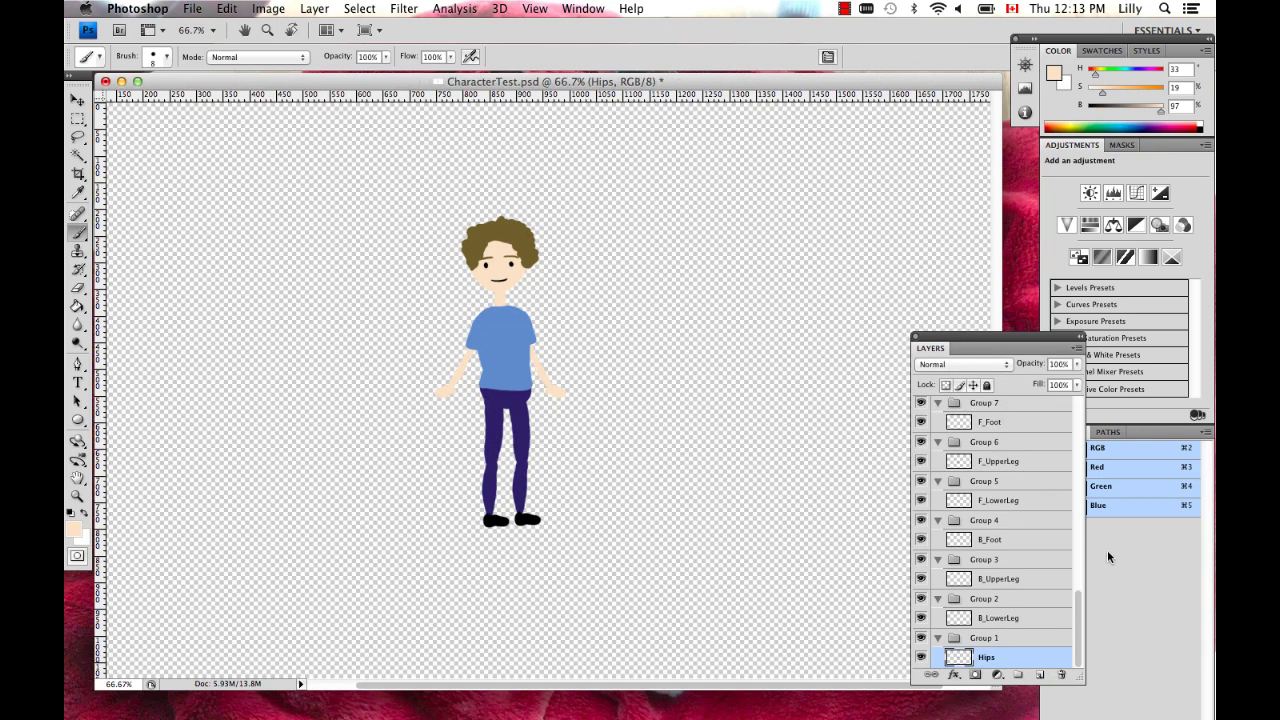
{"action": "left_click_drag", "start_coordinate": [1077, 623], "coordinate": [1078, 593]}
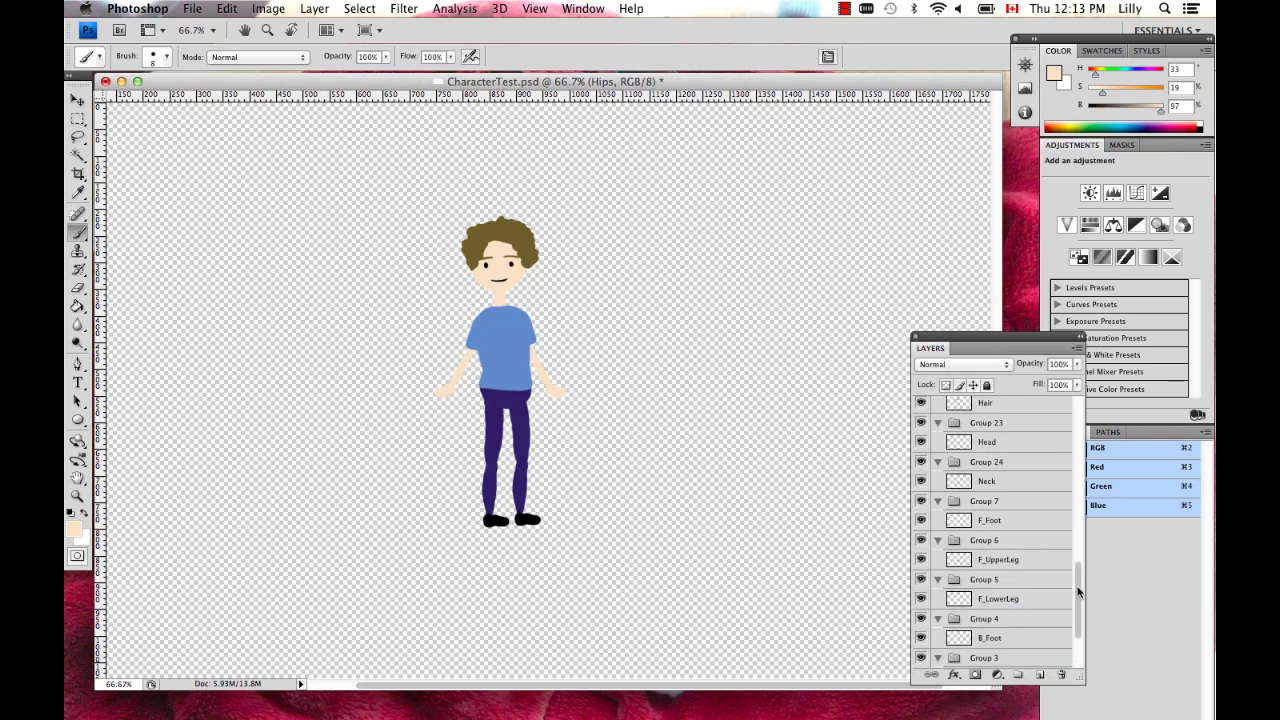
{"action": "key", "text": "super+s"}
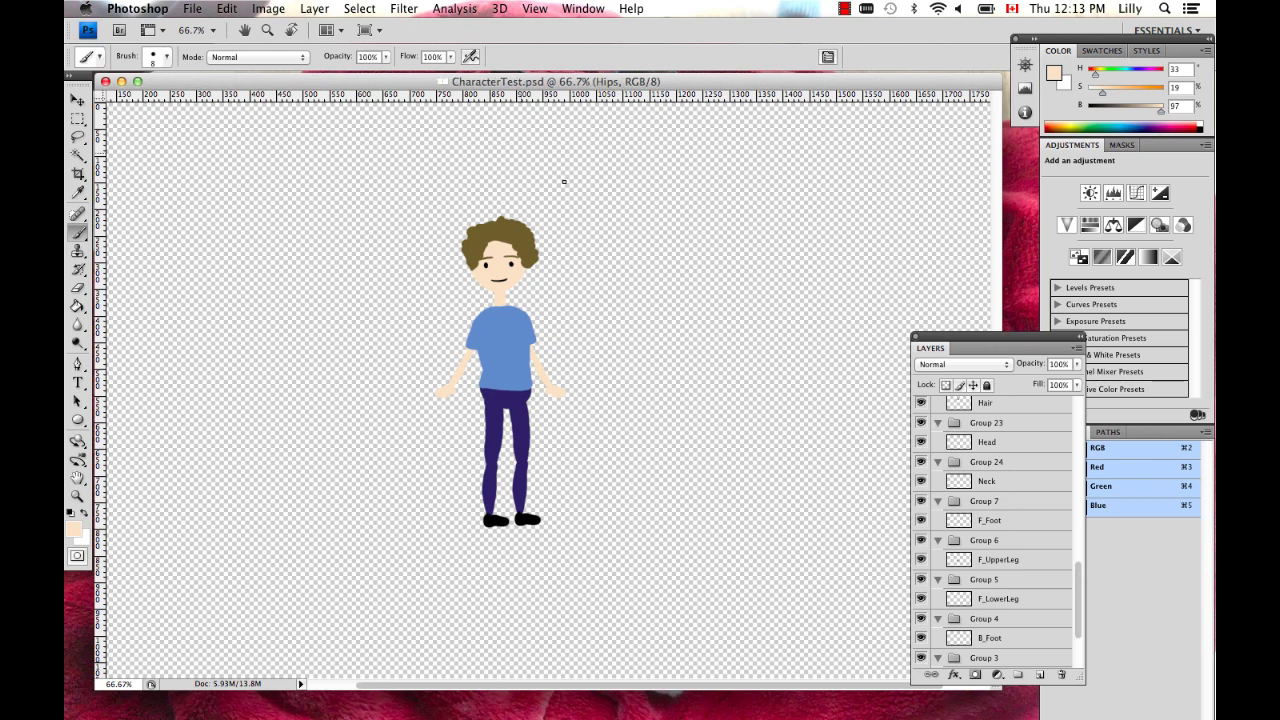
{"action": "mouse_move", "coordinate": [471, 700]}
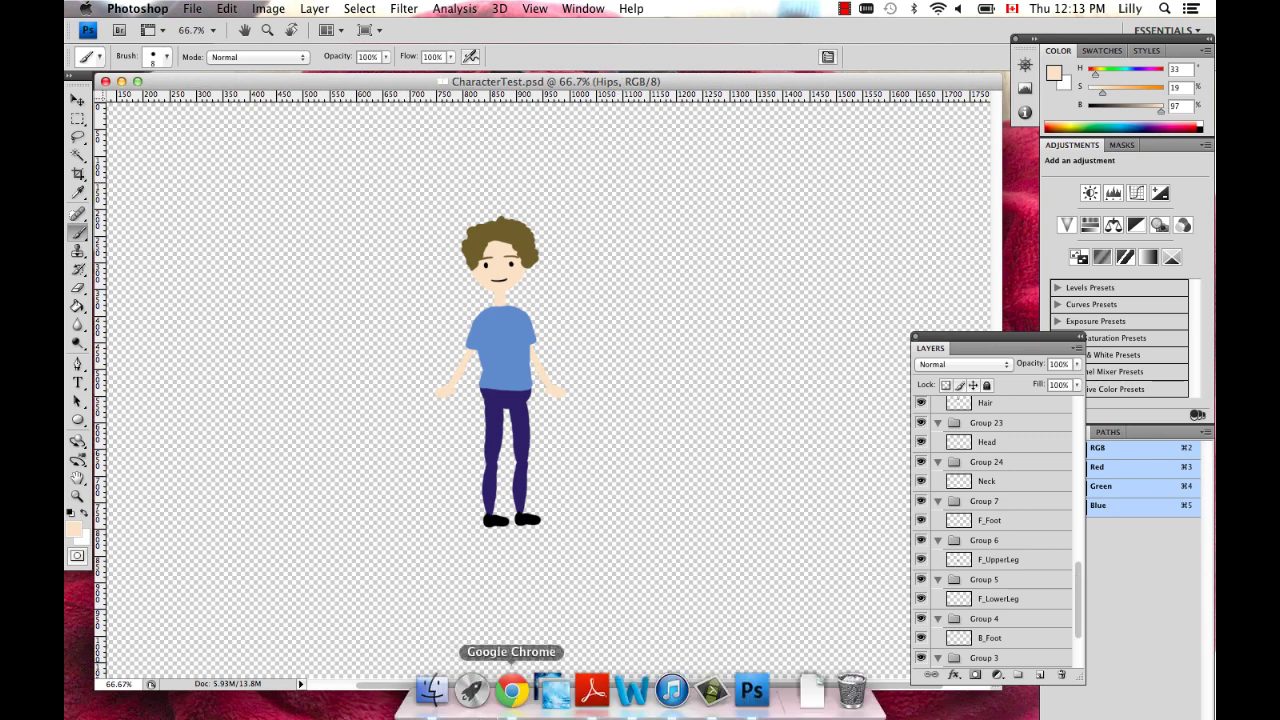
{"action": "left_click", "coordinate": [547, 692]}
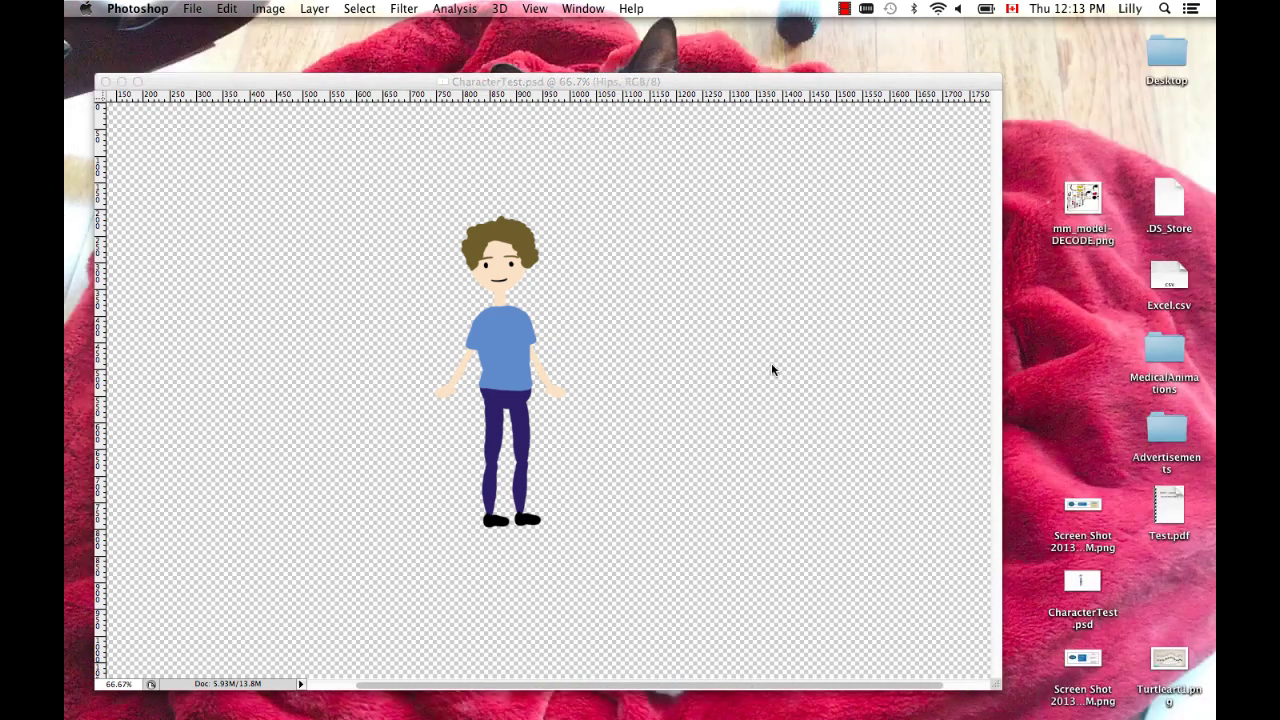
Open Harmony full-screen and pick CharacterTest.psd from the Desktop in the Import Images dialog.
{"action": "left_click", "coordinate": [759, 295]}
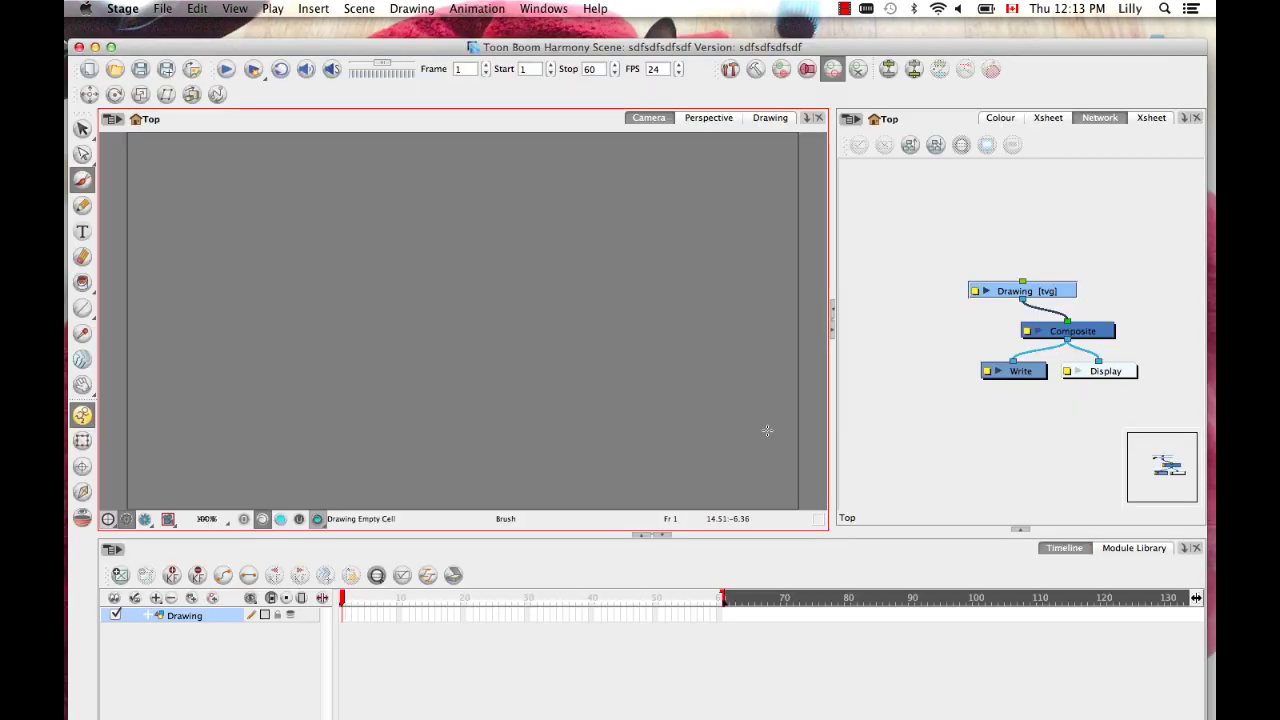
{"action": "left_click", "coordinate": [111, 47]}
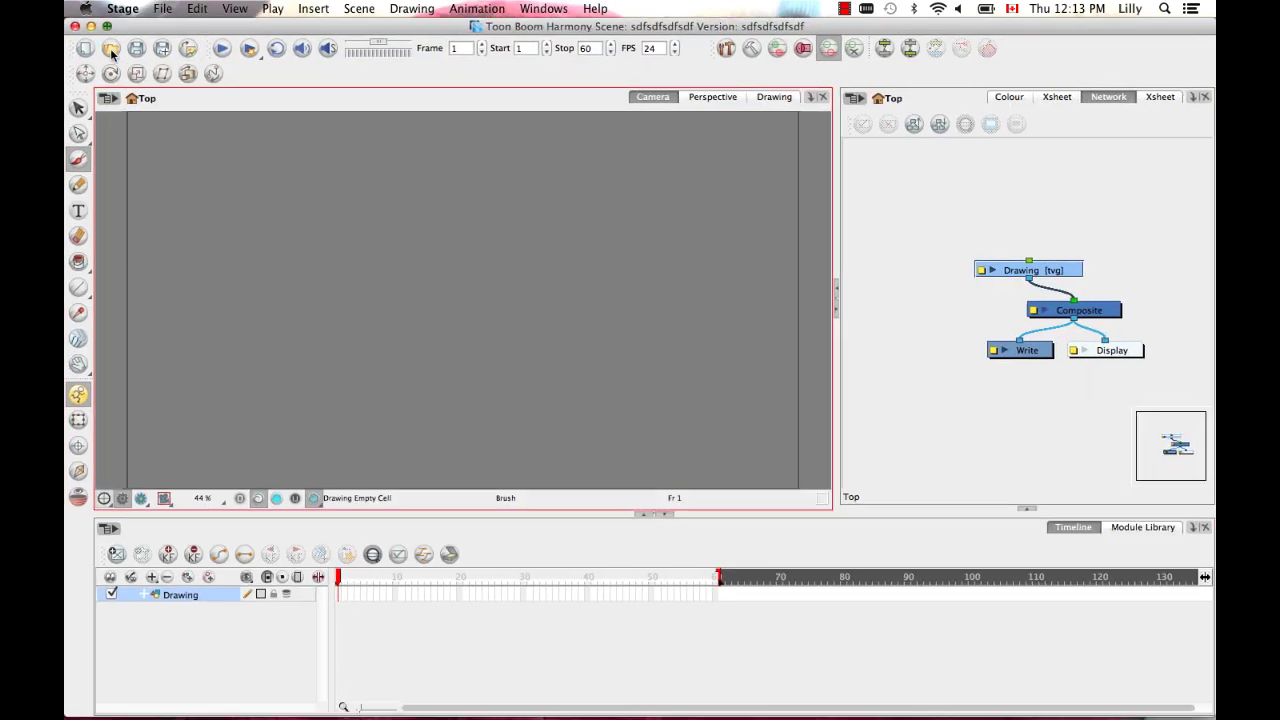
{"action": "left_click", "coordinate": [162, 8]}
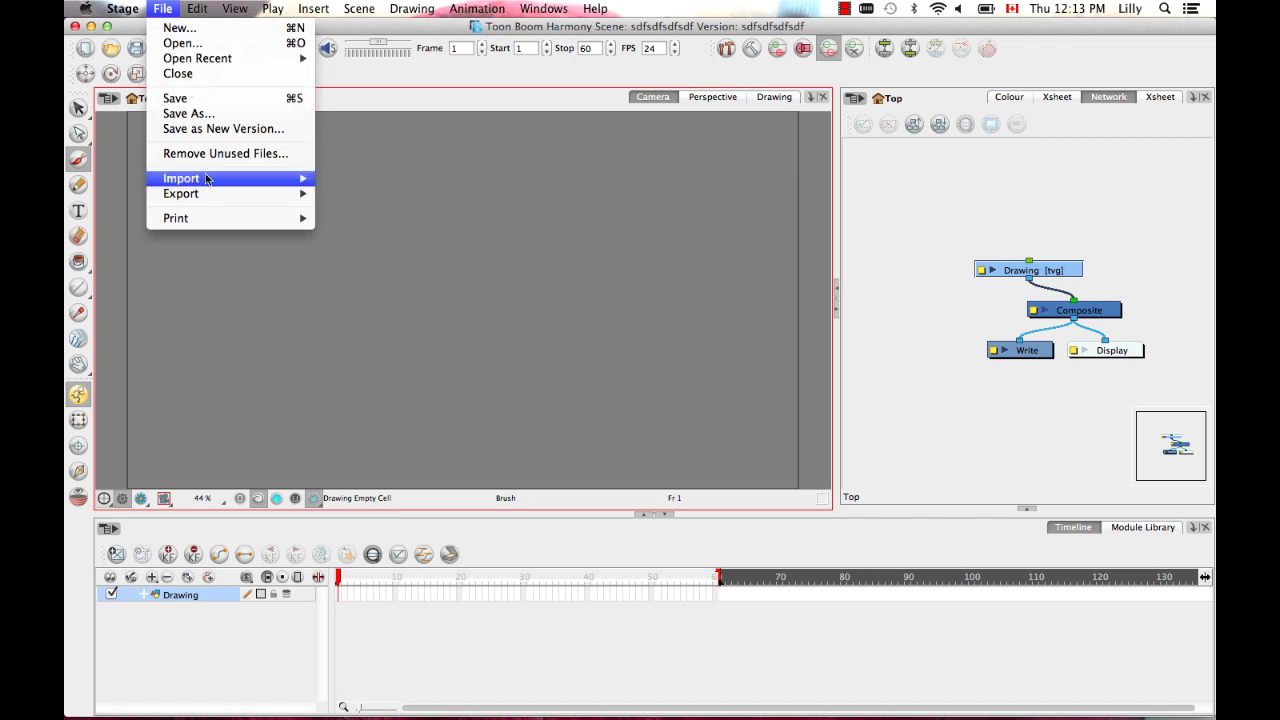
{"action": "mouse_move", "coordinate": [207, 180]}
{"action": "left_click", "coordinate": [398, 198]}
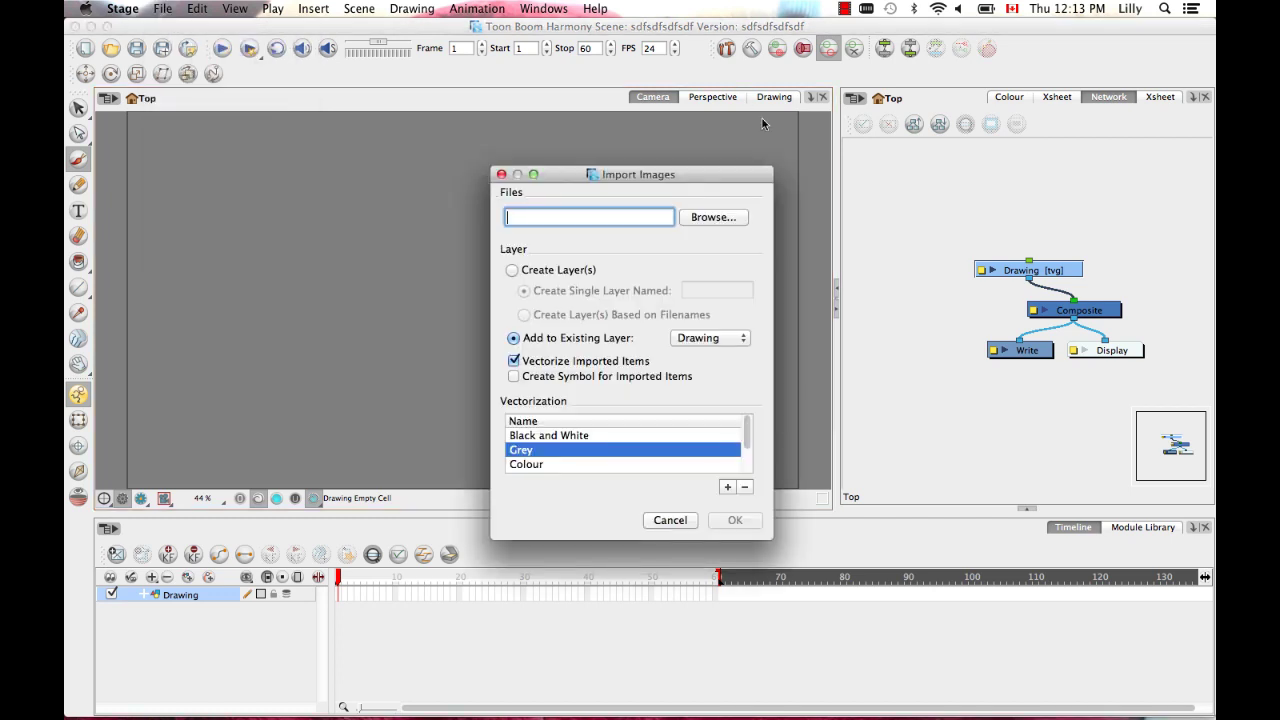
{"action": "left_click", "coordinate": [713, 218]}
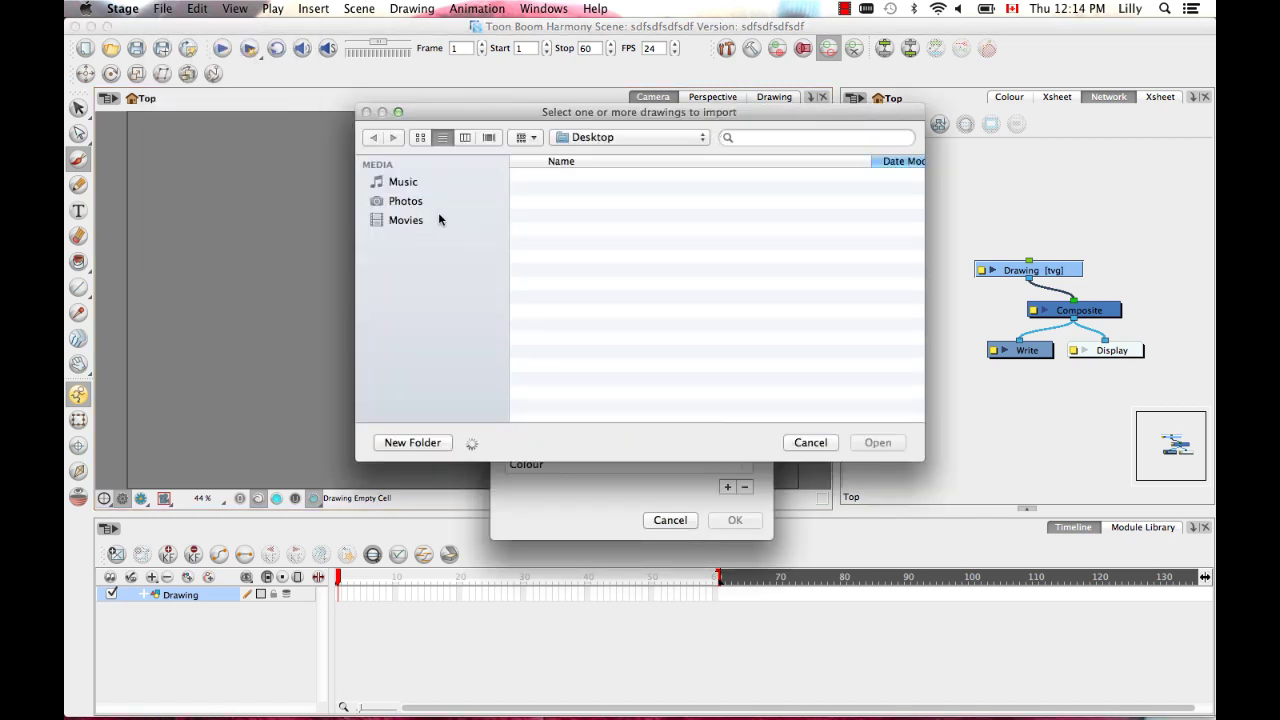
{"action": "left_click", "coordinate": [600, 178]}
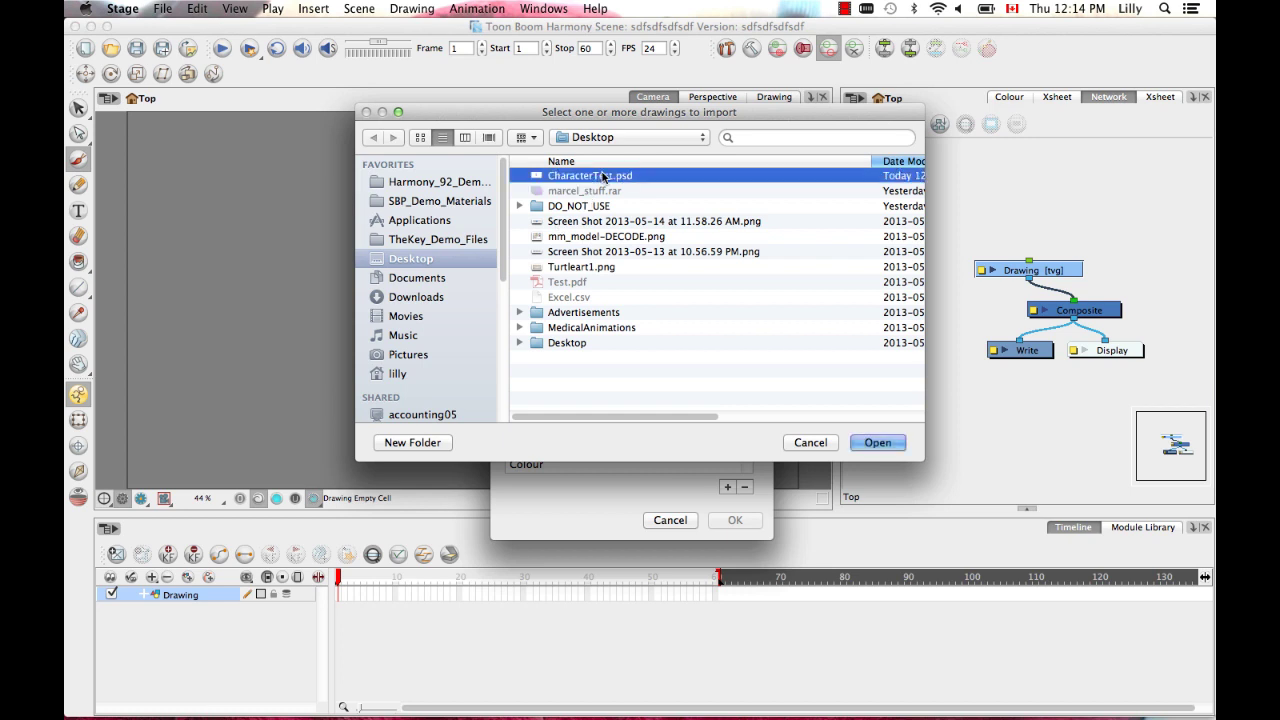
{"action": "left_click", "coordinate": [876, 442]}
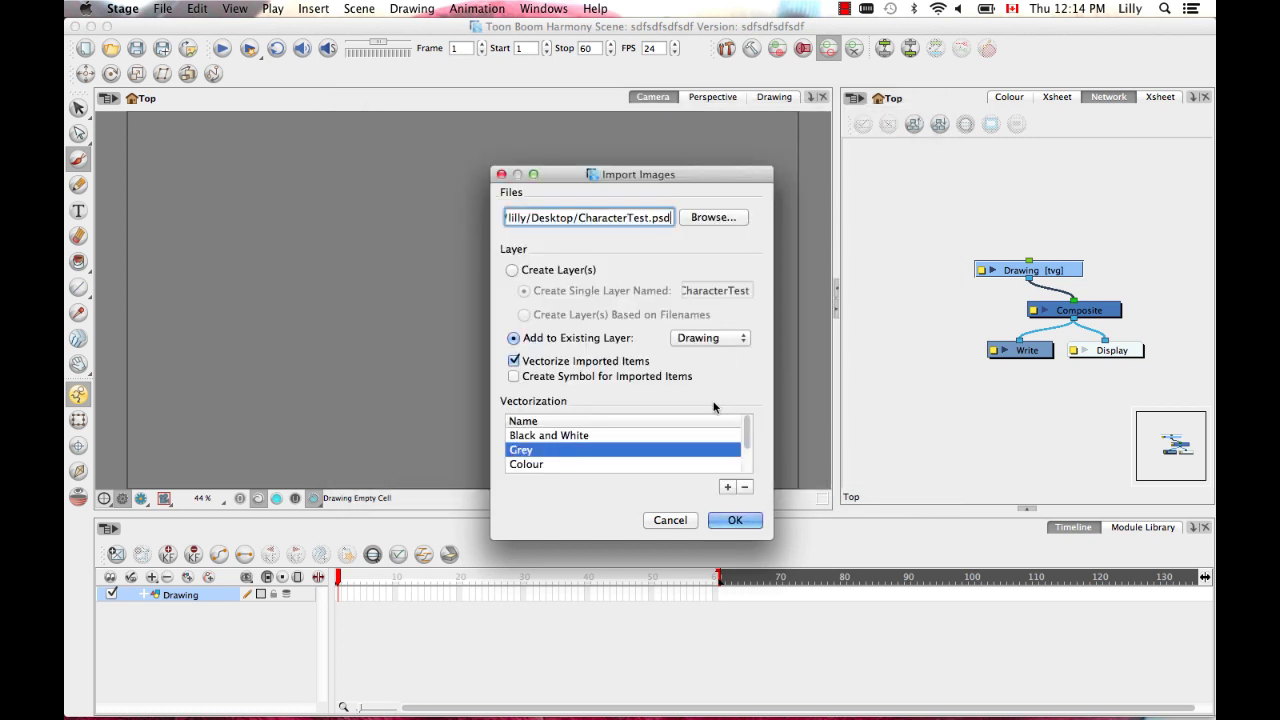
Set the import to Create Layer(s) Based on Filenames, vectorized with the Colour preset.
{"action": "left_click", "coordinate": [567, 272]}
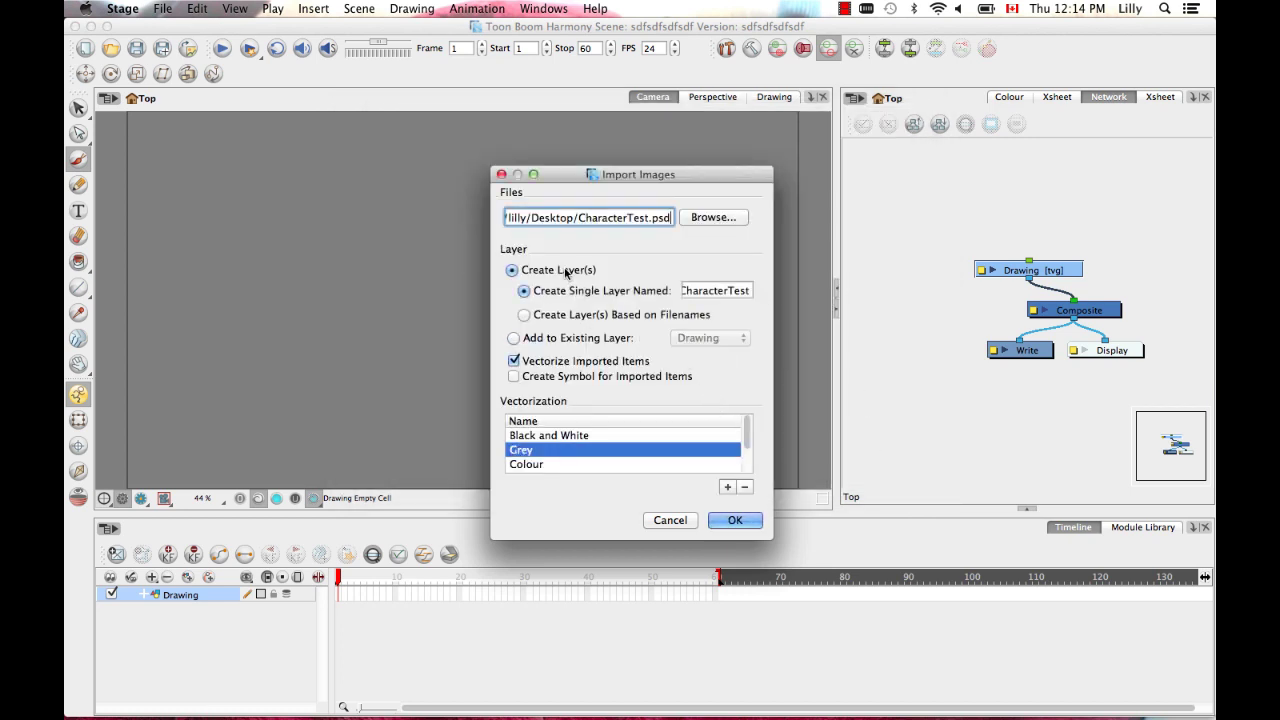
{"action": "left_click", "coordinate": [572, 315]}
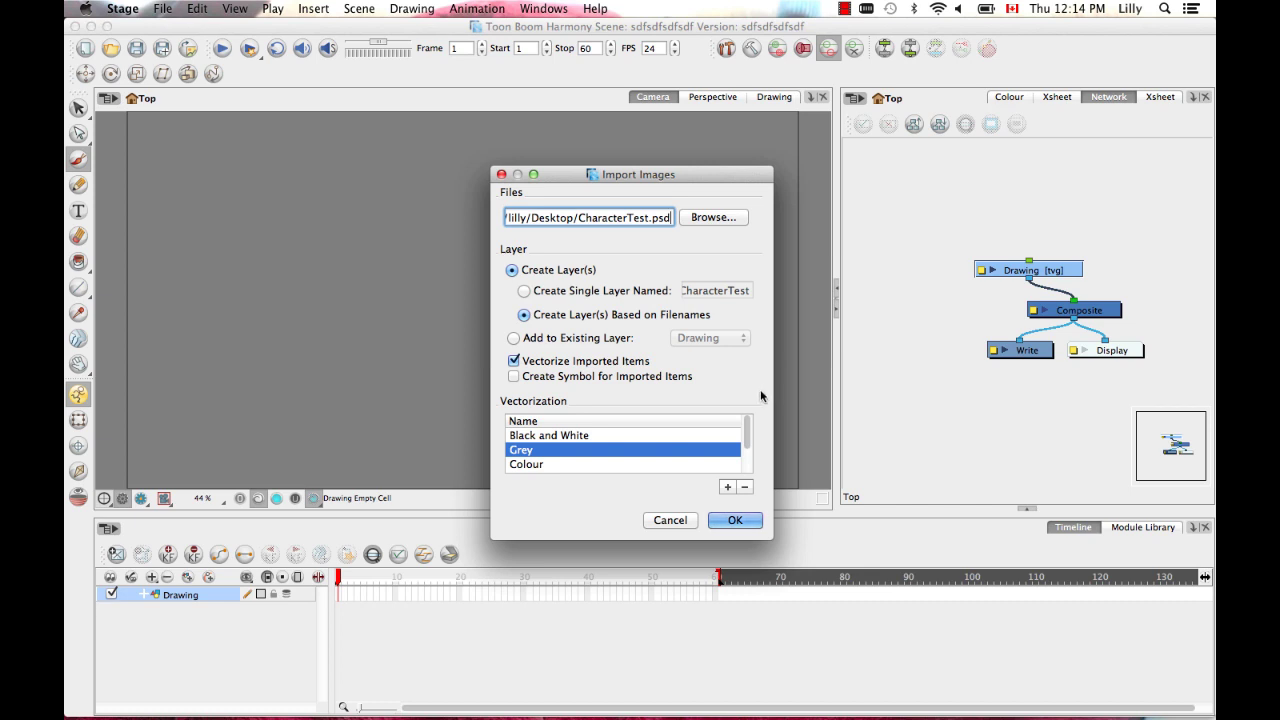
{"action": "left_click", "coordinate": [565, 363]}
{"action": "left_click", "coordinate": [565, 363]}
{"action": "left_click_drag", "start_coordinate": [748, 440], "coordinate": [749, 449]}
{"action": "left_click", "coordinate": [565, 451]}
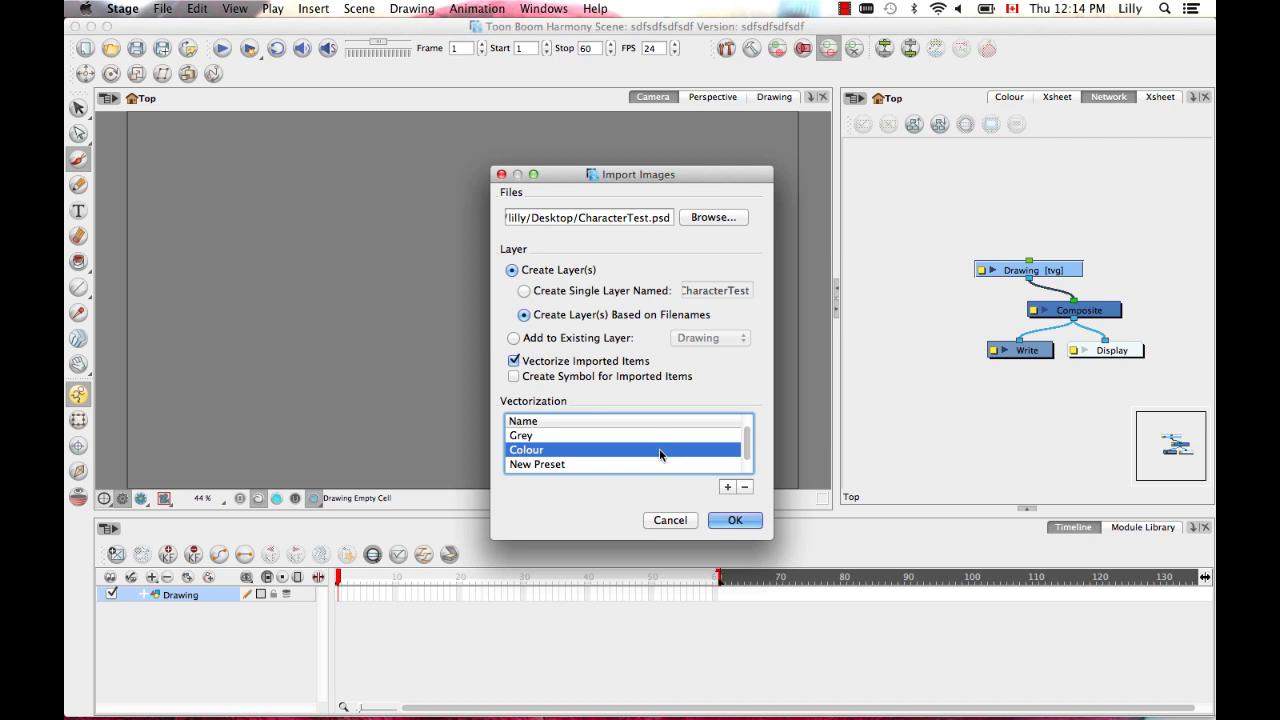
{"action": "left_click", "coordinate": [515, 363]}
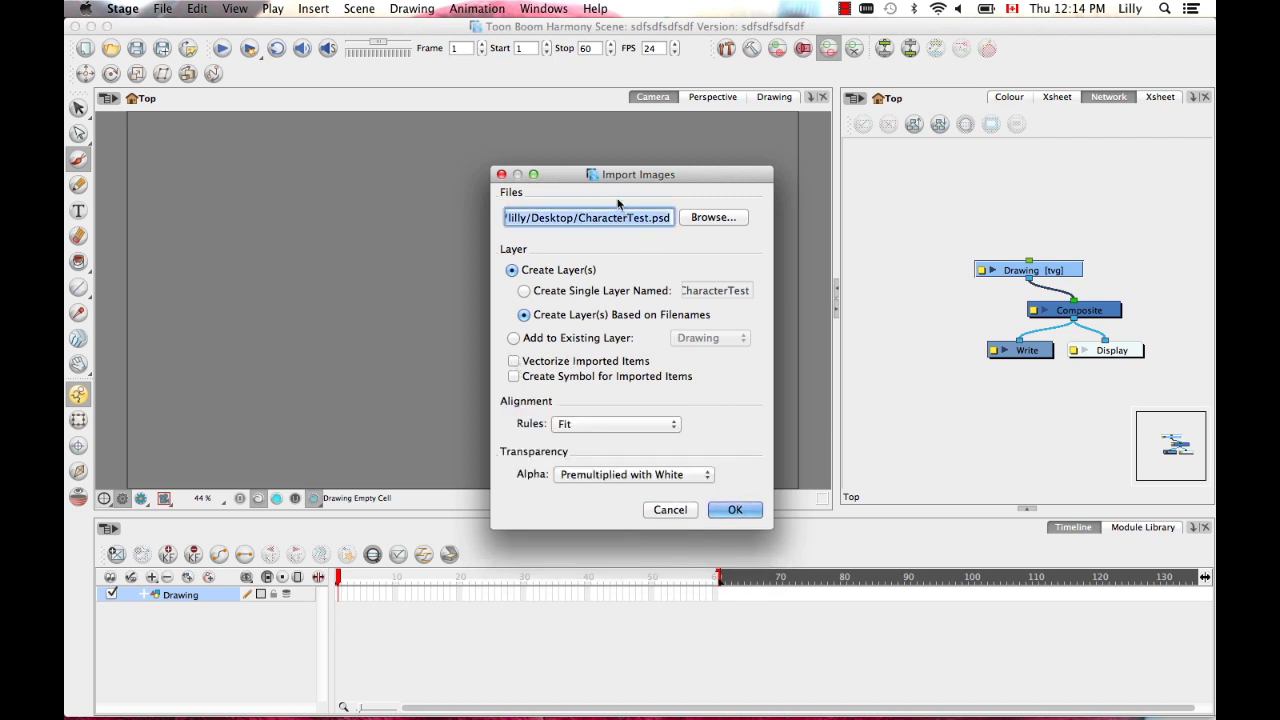
{"action": "left_click", "coordinate": [580, 362]}
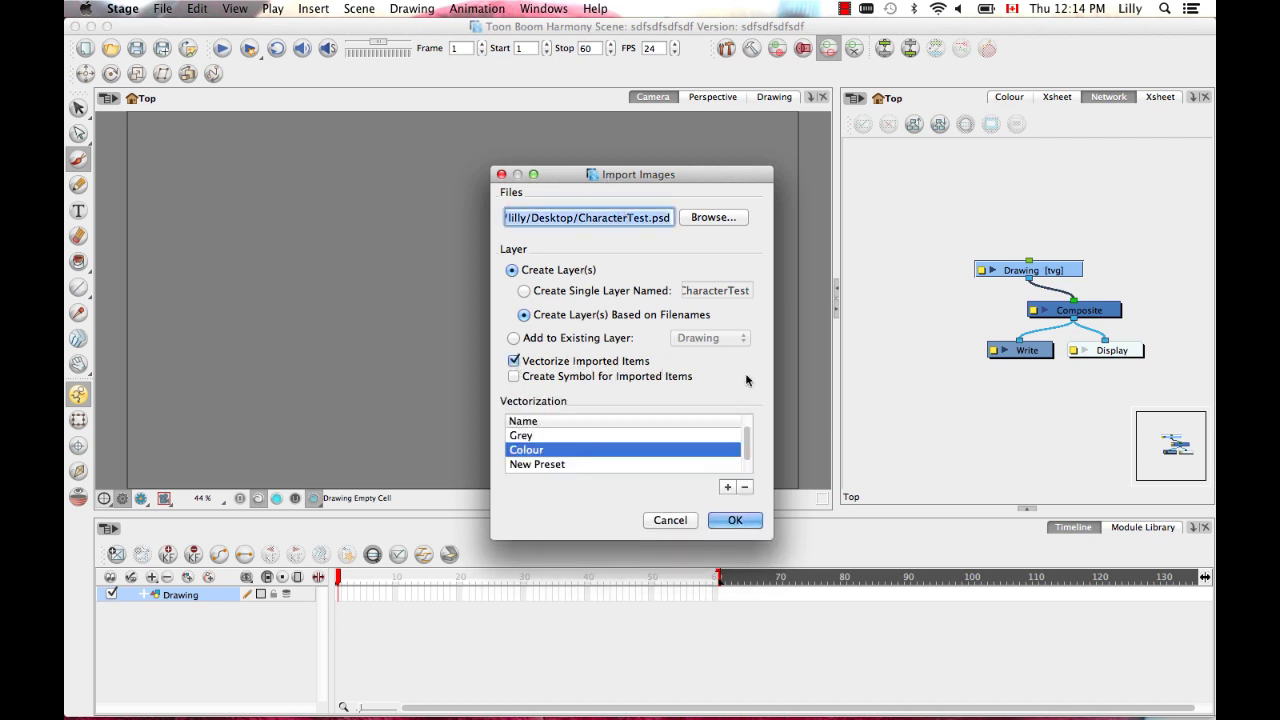
{"action": "left_click", "coordinate": [744, 522]}
Load All Layer Images from the PSD and import the character into the scene.
{"action": "left_click", "coordinate": [672, 337]}
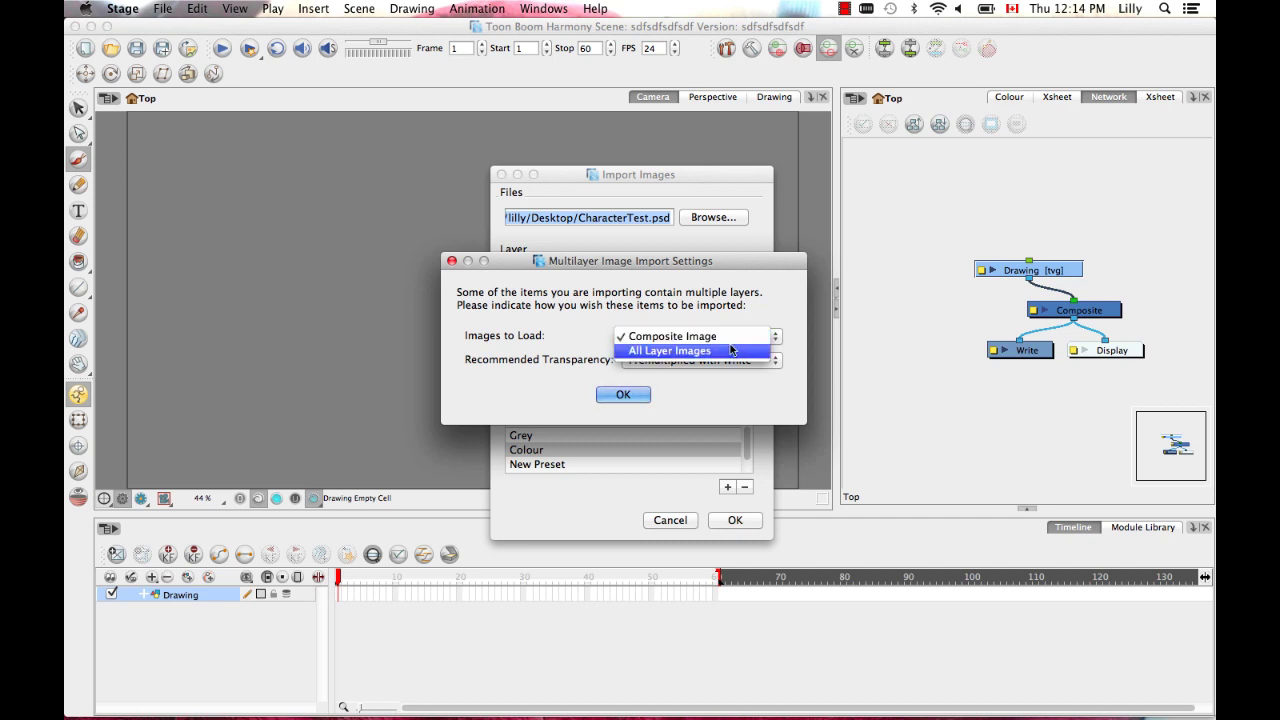
{"action": "left_click", "coordinate": [670, 351]}
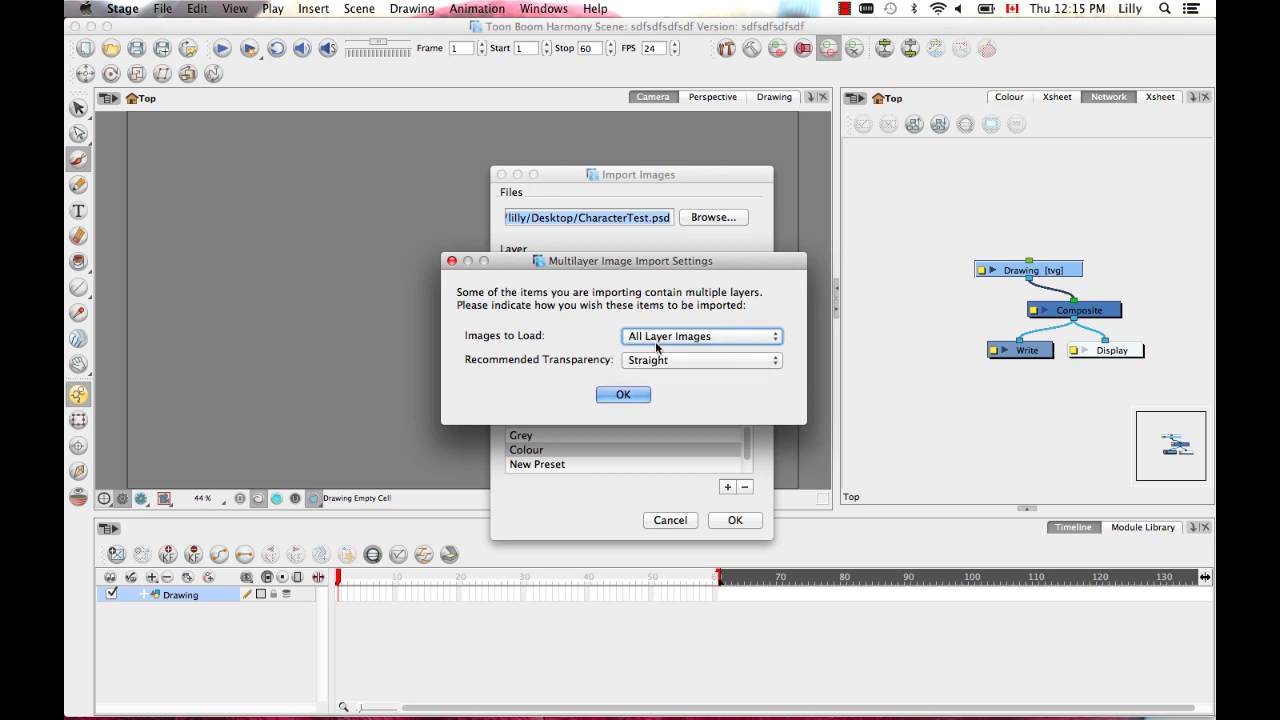
{"action": "left_click", "coordinate": [623, 396]}
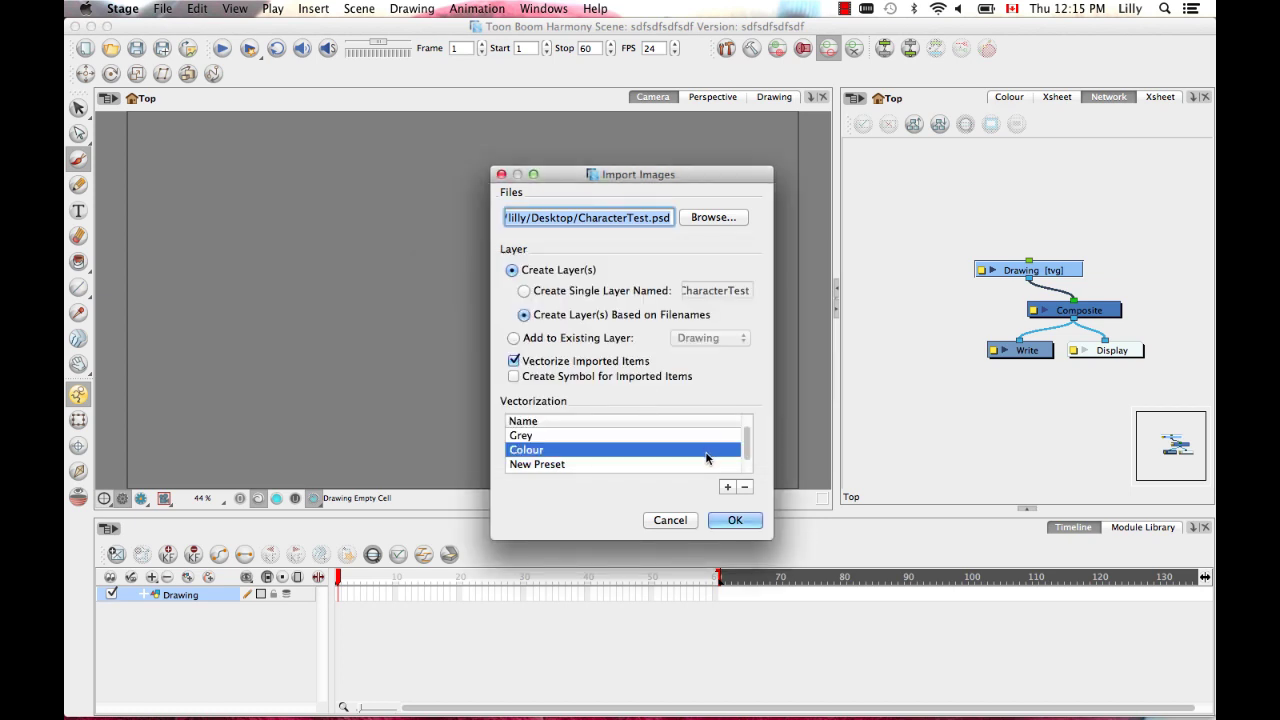
{"action": "left_click", "coordinate": [735, 520]}
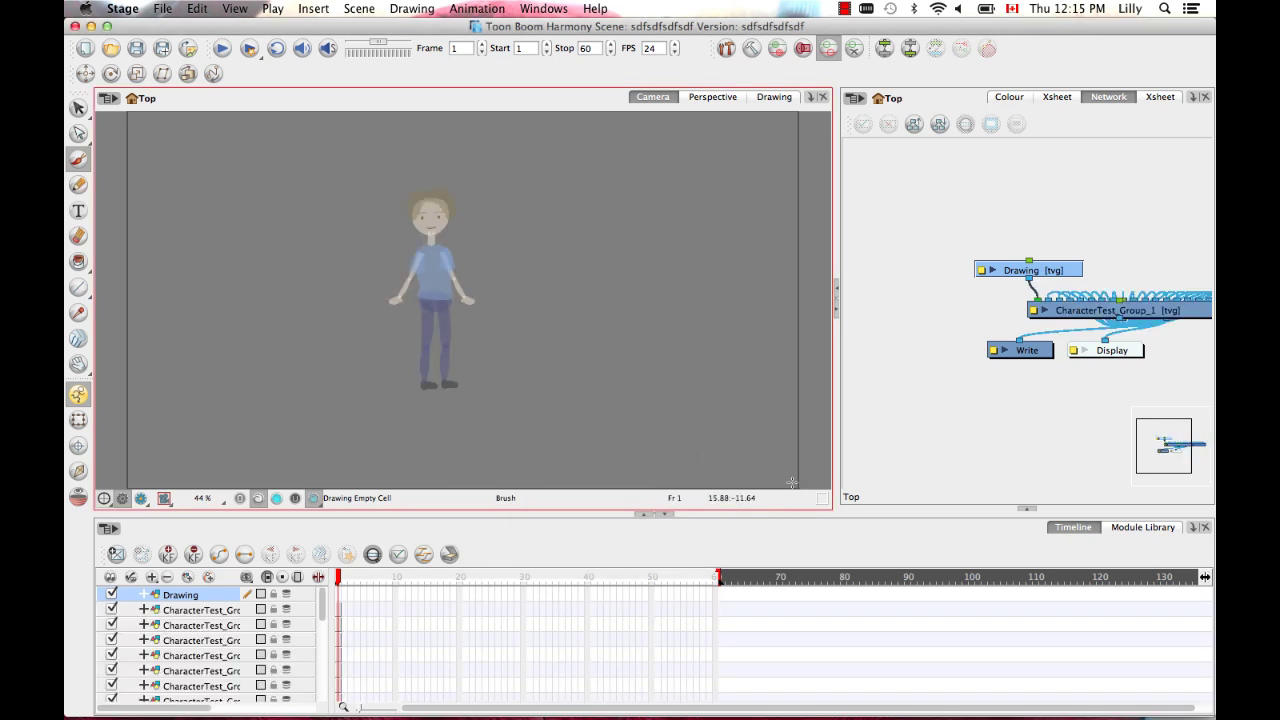
Switch to the Transform tool and widen the timeline layer column to show full names.
{"action": "left_click", "coordinate": [79, 420]}
{"action": "left_click", "coordinate": [266, 387]}
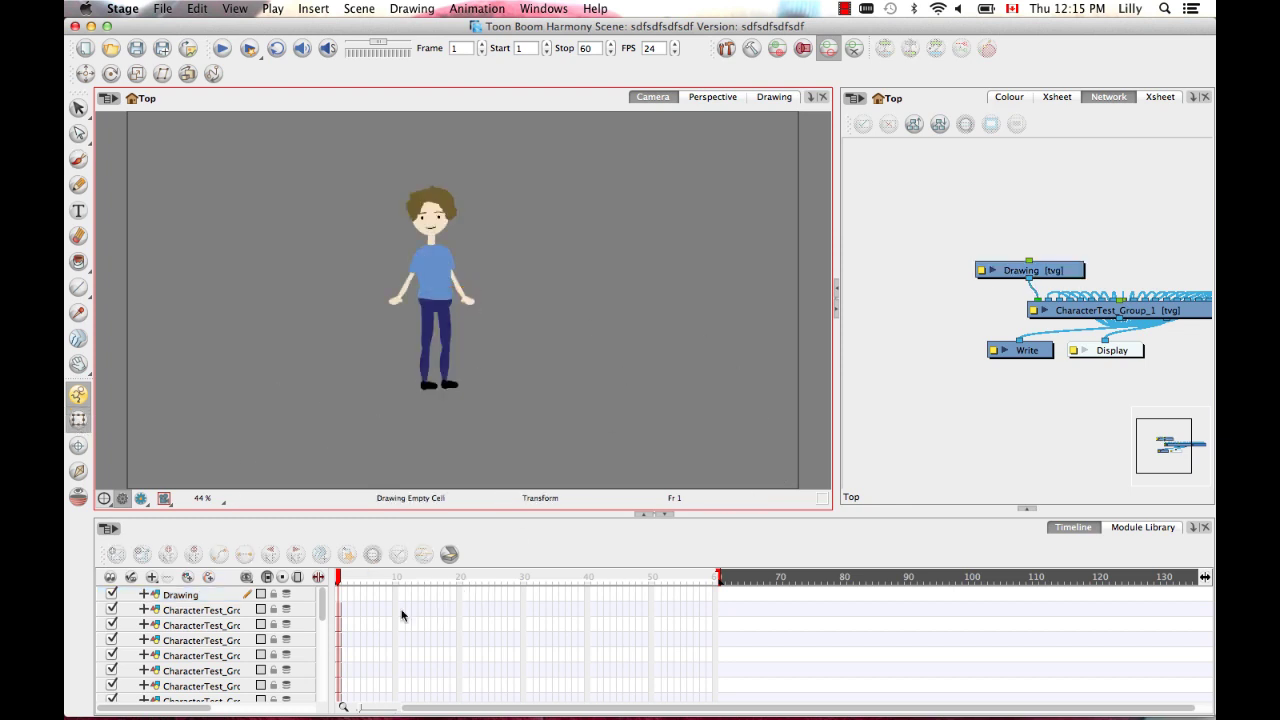
{"action": "left_click_drag", "start_coordinate": [332, 632], "coordinate": [482, 621]}
Toggle CharacterTest_Group_8 and Group_9 off and on to identify their body parts.
{"action": "left_click", "coordinate": [111, 610]}
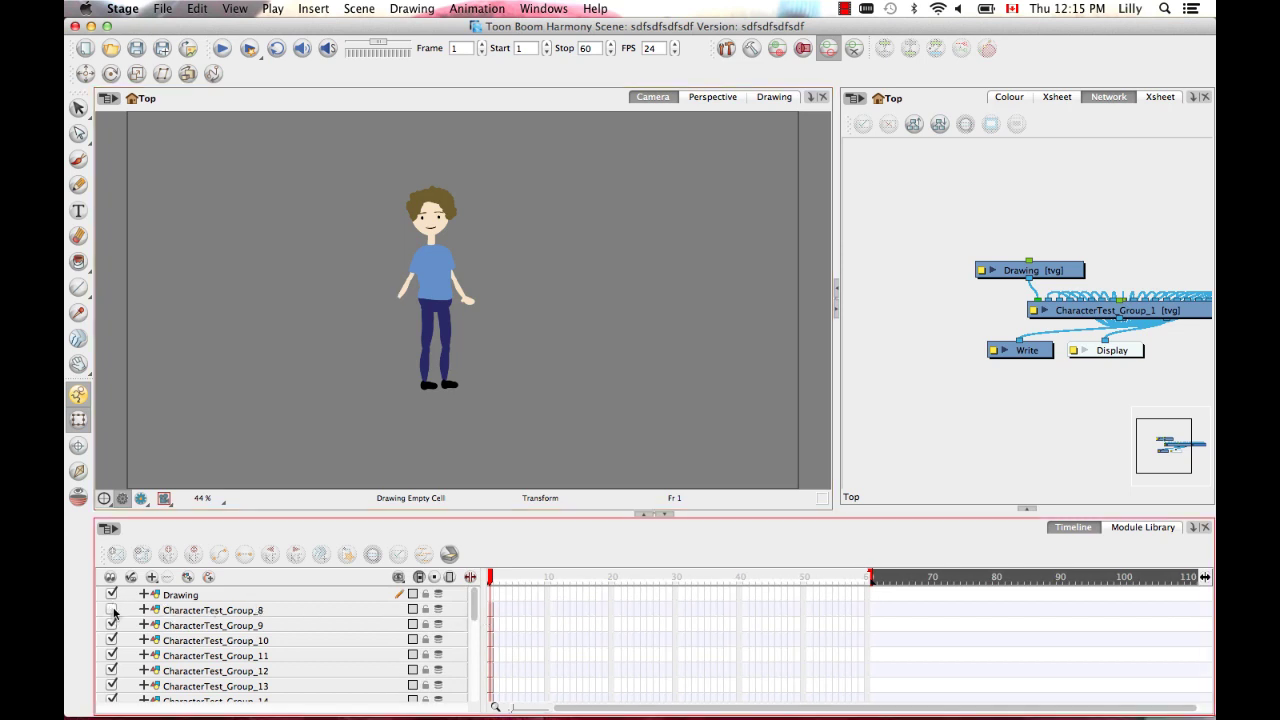
{"action": "left_click", "coordinate": [111, 610]}
{"action": "left_click", "coordinate": [112, 625]}
{"action": "left_click", "coordinate": [112, 625]}
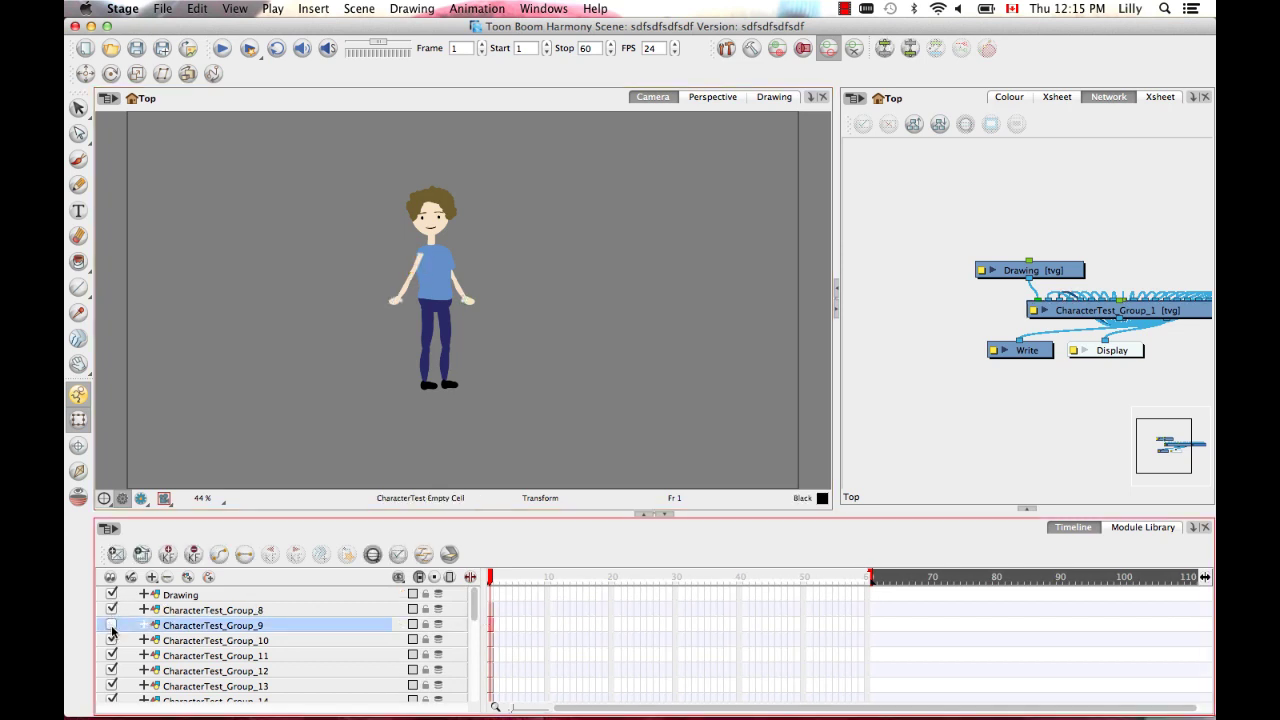
{"action": "left_click", "coordinate": [112, 625]}
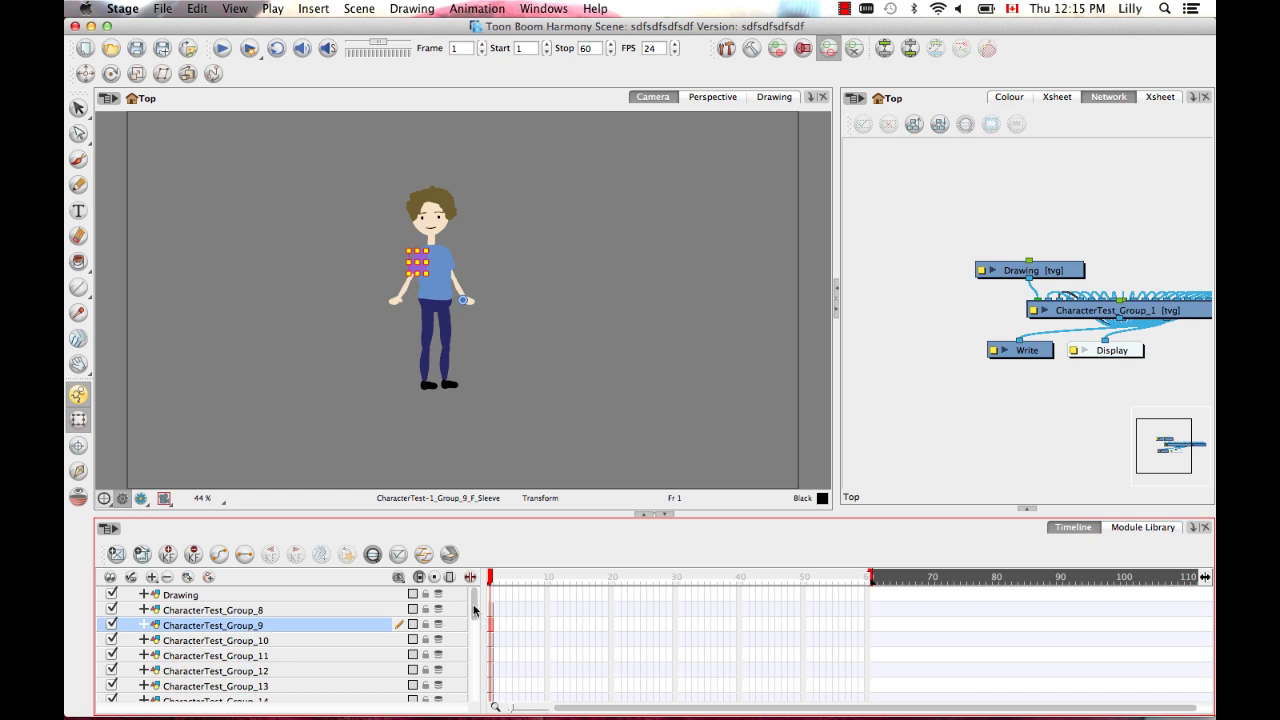
{"action": "scroll", "coordinate": [474, 610], "scroll_direction": "down", "scroll_amount": 10}
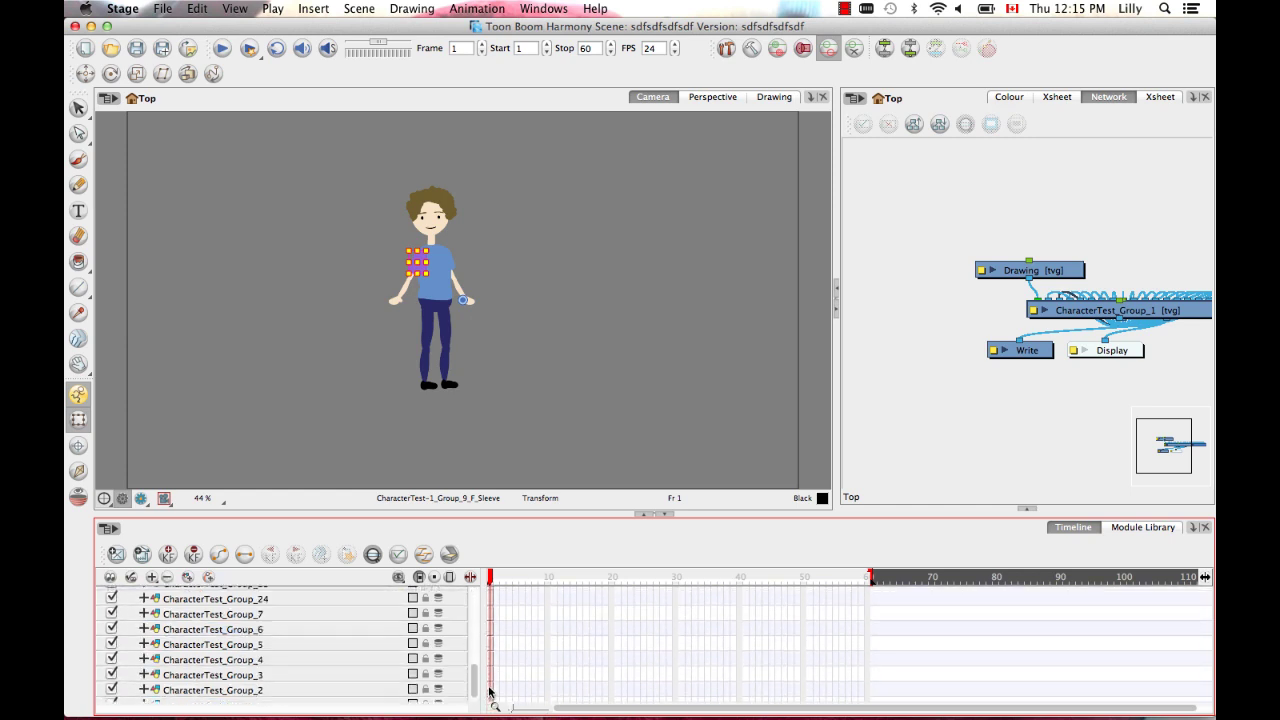
Select CharacterTest_Group_8, 9 and 10 to identify the hand, sleeve and lower arm.
{"action": "scroll", "coordinate": [489, 690], "scroll_direction": "up", "scroll_amount": 10}
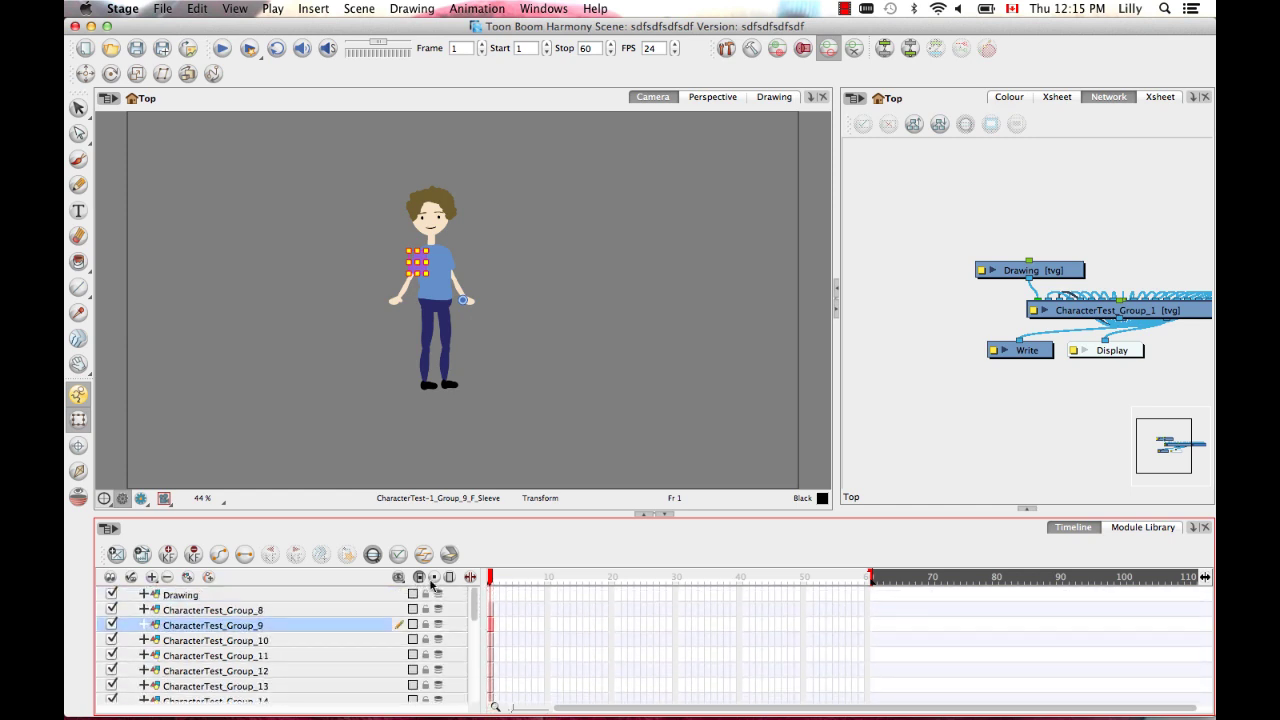
{"action": "left_click", "coordinate": [248, 610]}
{"action": "left_click", "coordinate": [258, 625]}
{"action": "left_click", "coordinate": [262, 640]}
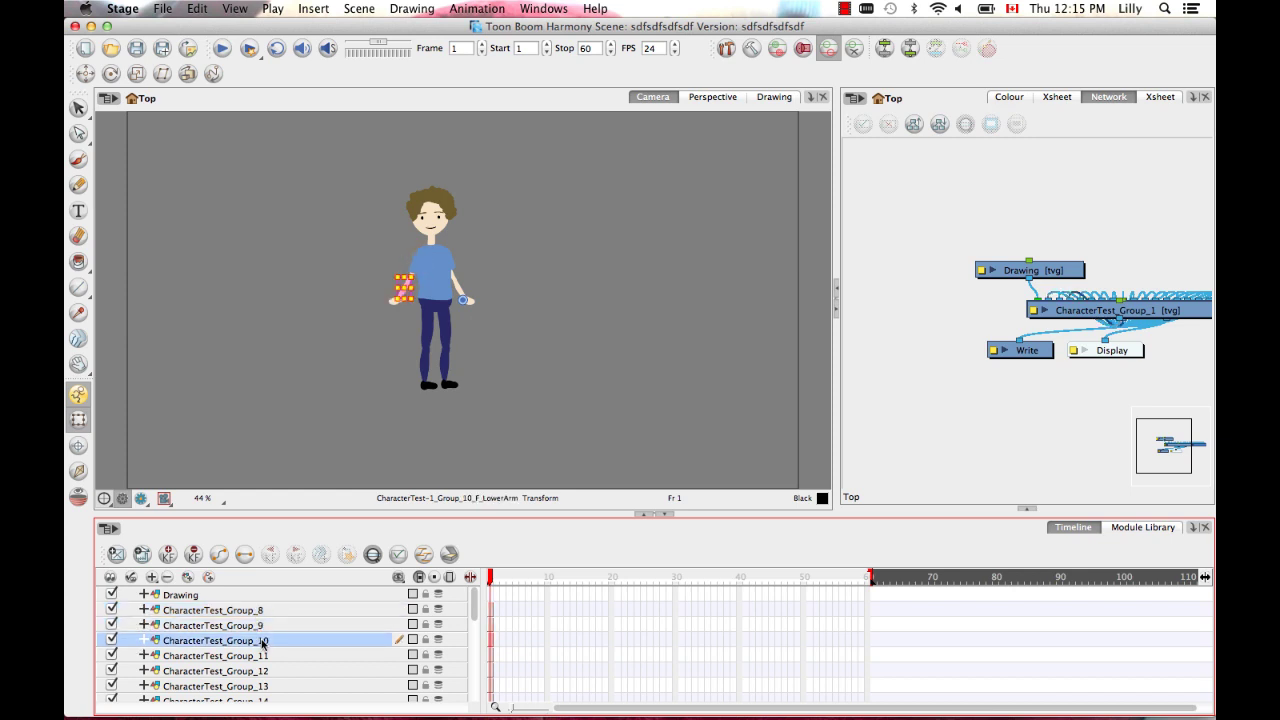
{"action": "left_click", "coordinate": [259, 625]}
{"action": "left_click", "coordinate": [257, 610]}
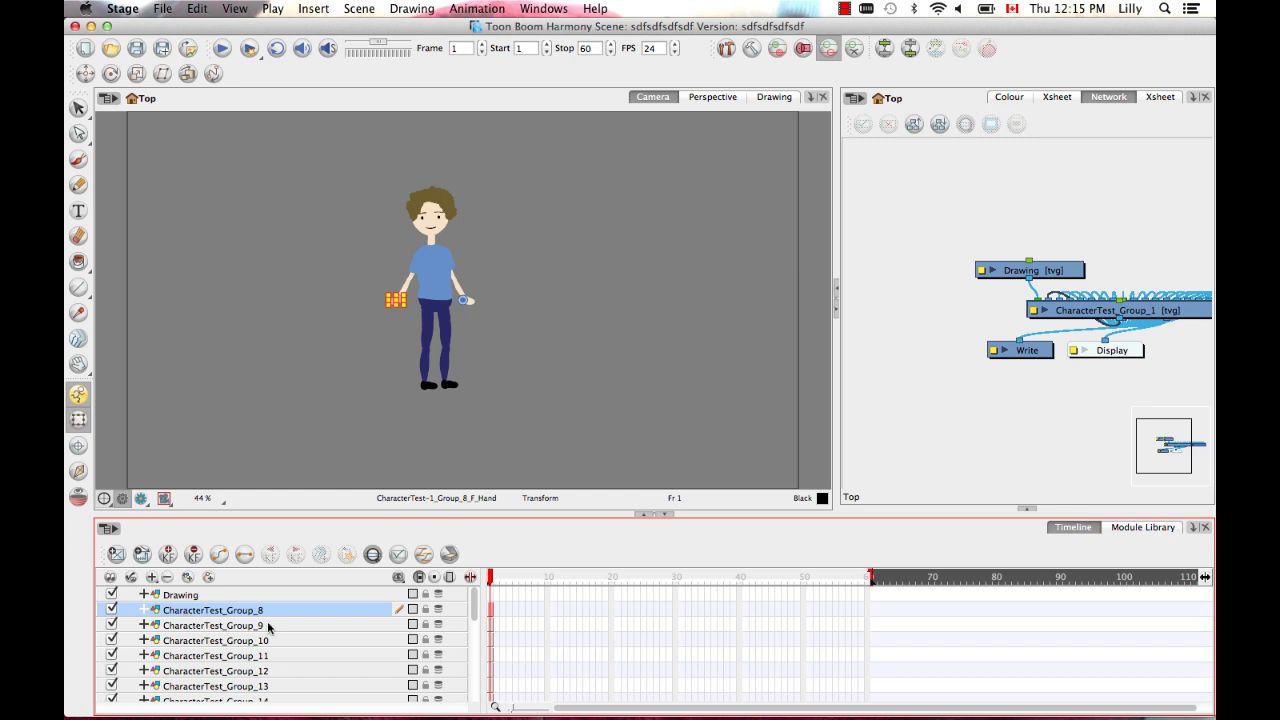
Zoom the Camera view to 125% on the upper body and select CharacterTest_Group_8.
{"action": "left_click", "coordinate": [383, 414]}
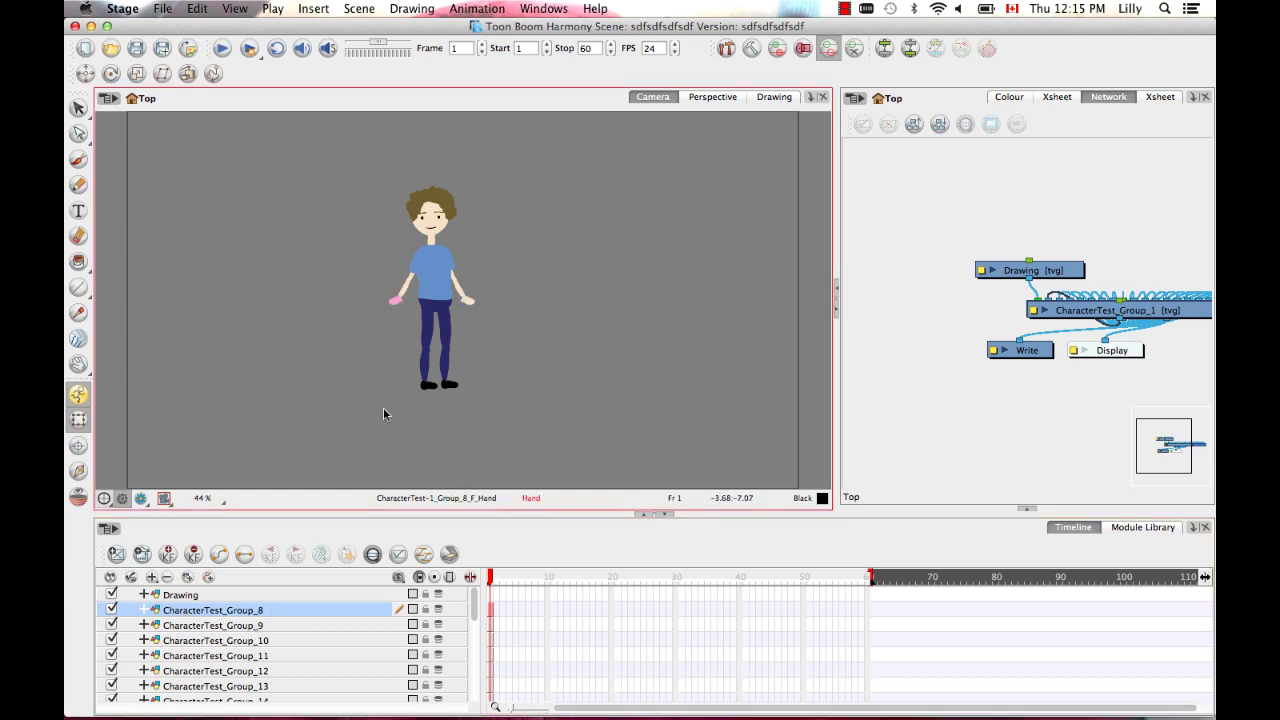
{"action": "scroll", "coordinate": [383, 407], "scroll_direction": "up", "scroll_amount": 4}
{"action": "scroll", "coordinate": [400, 395], "scroll_direction": "down", "scroll_amount": 1}
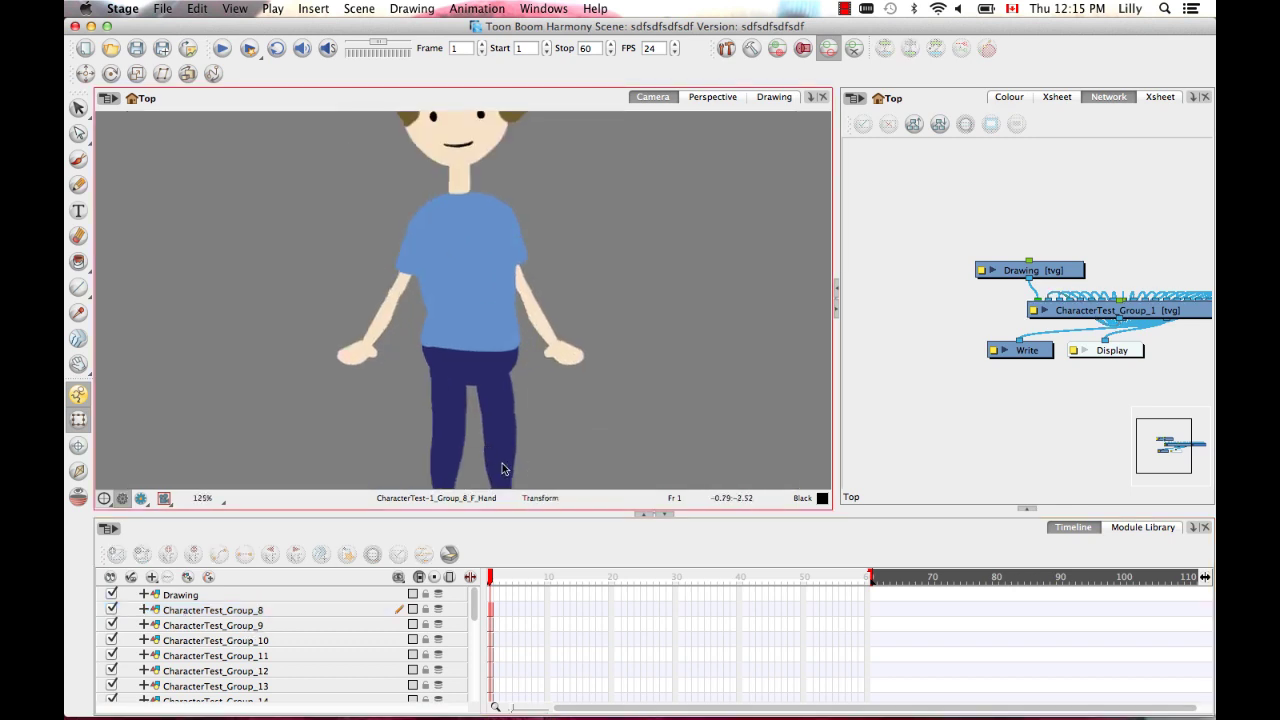
{"action": "left_click", "coordinate": [234, 615]}
Rename the hand and sleeve layers to CHAR_F_Hand and CHAR_F_Sleeve.
{"action": "double_click", "coordinate": [225, 610]}
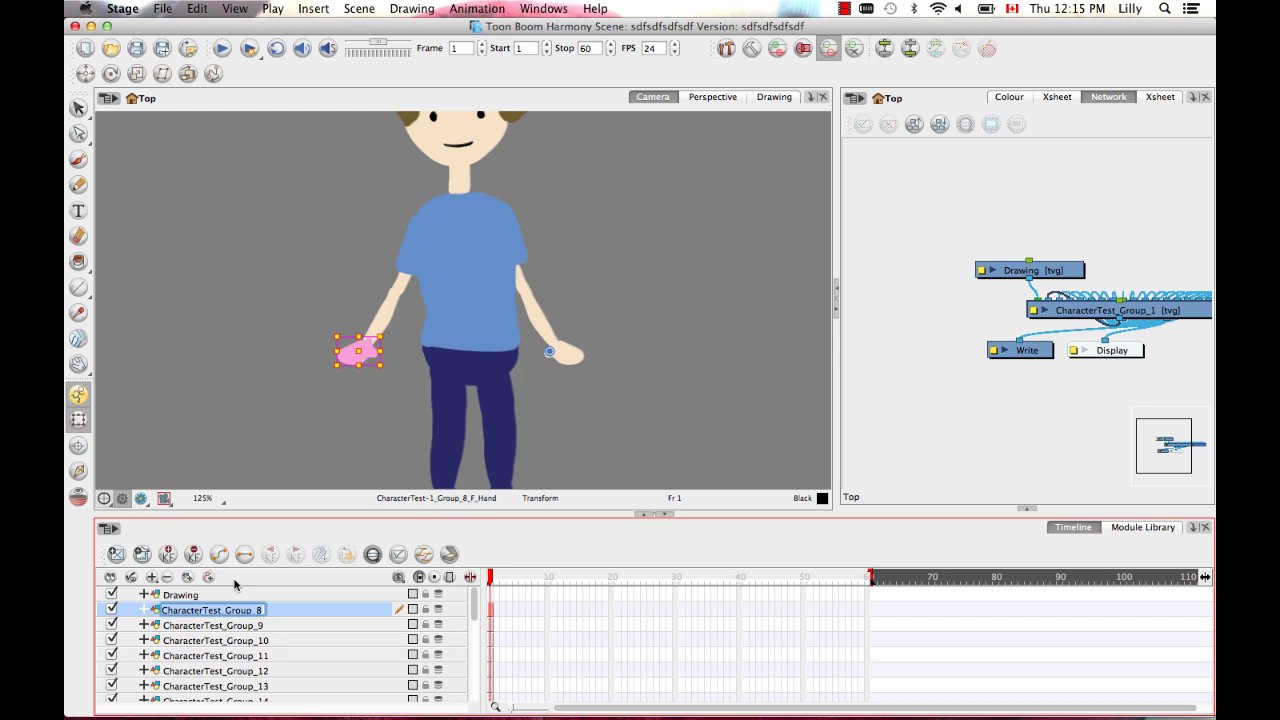
{"action": "type", "text": "CHAR_F_Hand"}
{"action": "key", "text": "Return"}
{"action": "left_click", "coordinate": [222, 624]}
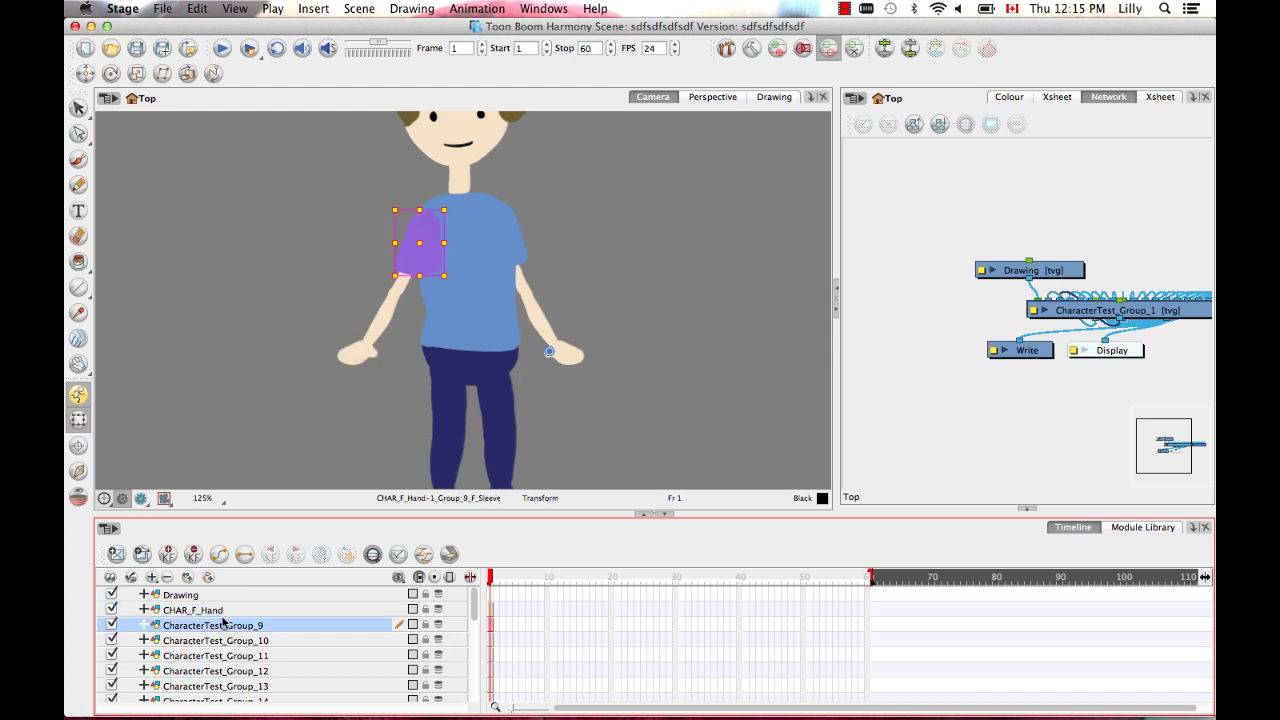
{"action": "double_click", "coordinate": [206, 624]}
{"action": "type", "text": "CHAR"}
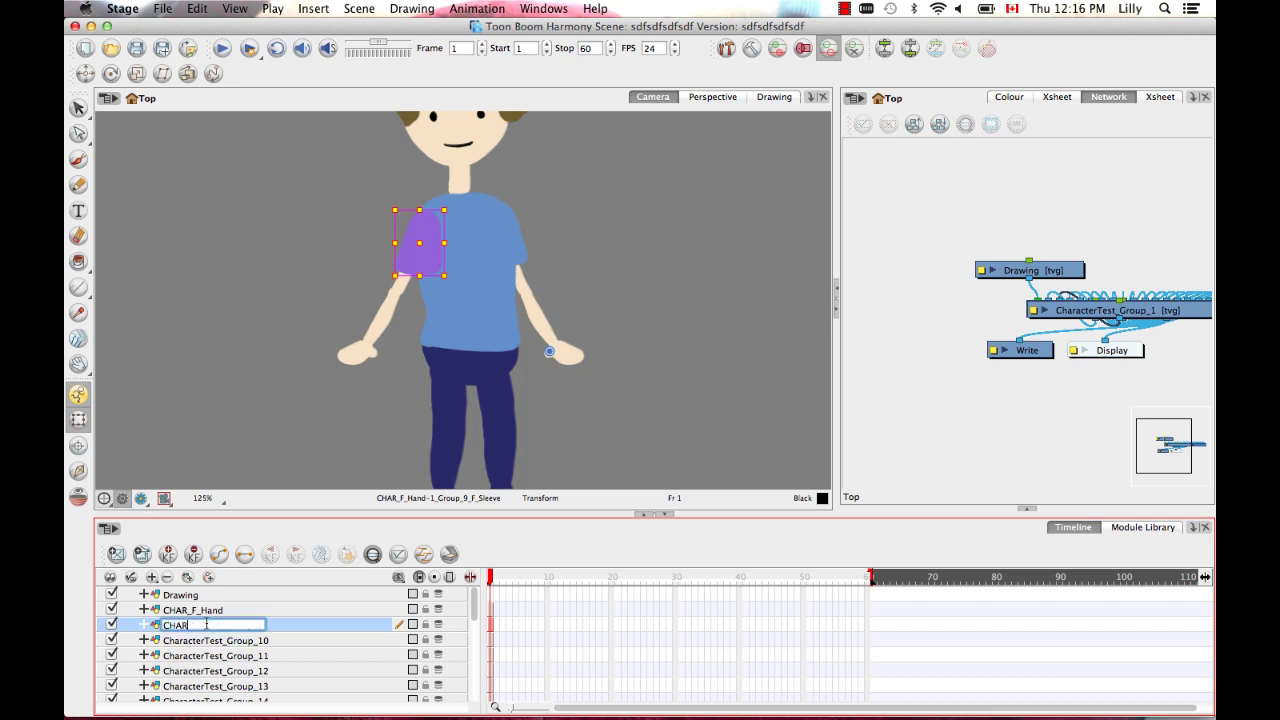
{"action": "type", "text": "_F_Sleeve"}
{"action": "key", "text": "Return"}
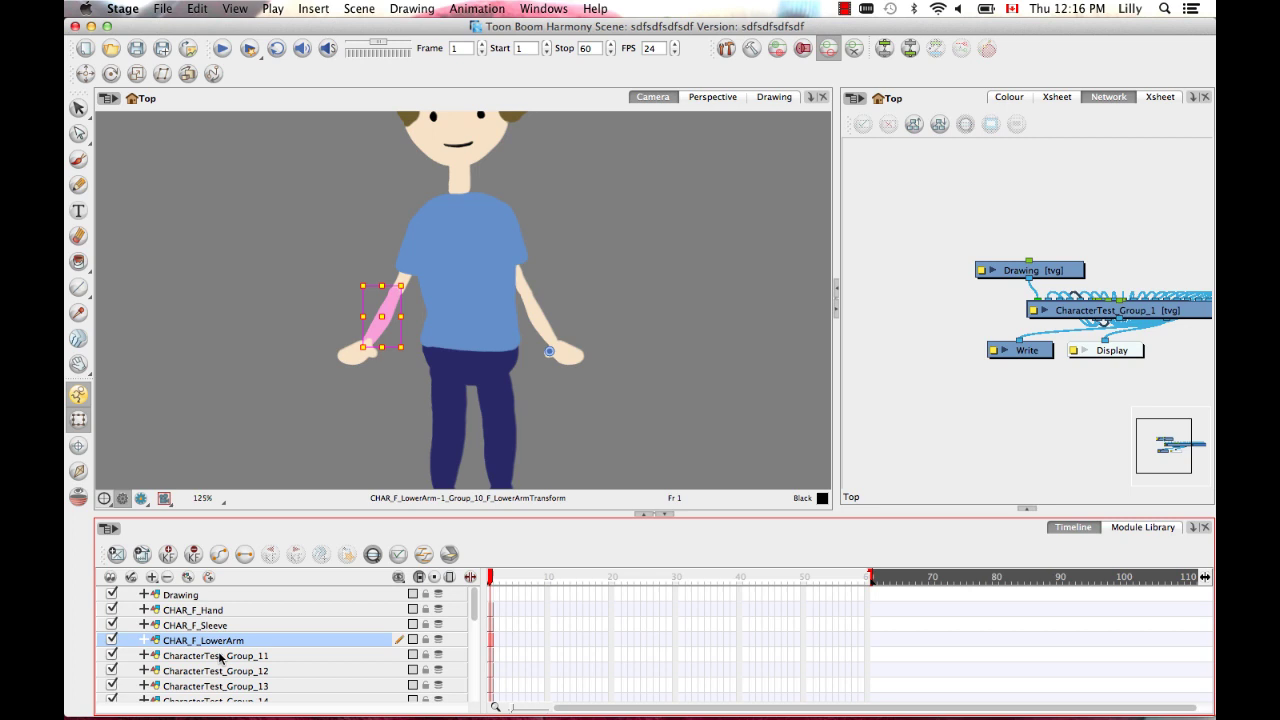
Rename CharacterTest_Group_11 and Group_12 to CHAR_F_UpperArm and CHAR_Torso.
{"action": "left_click", "coordinate": [220, 657]}
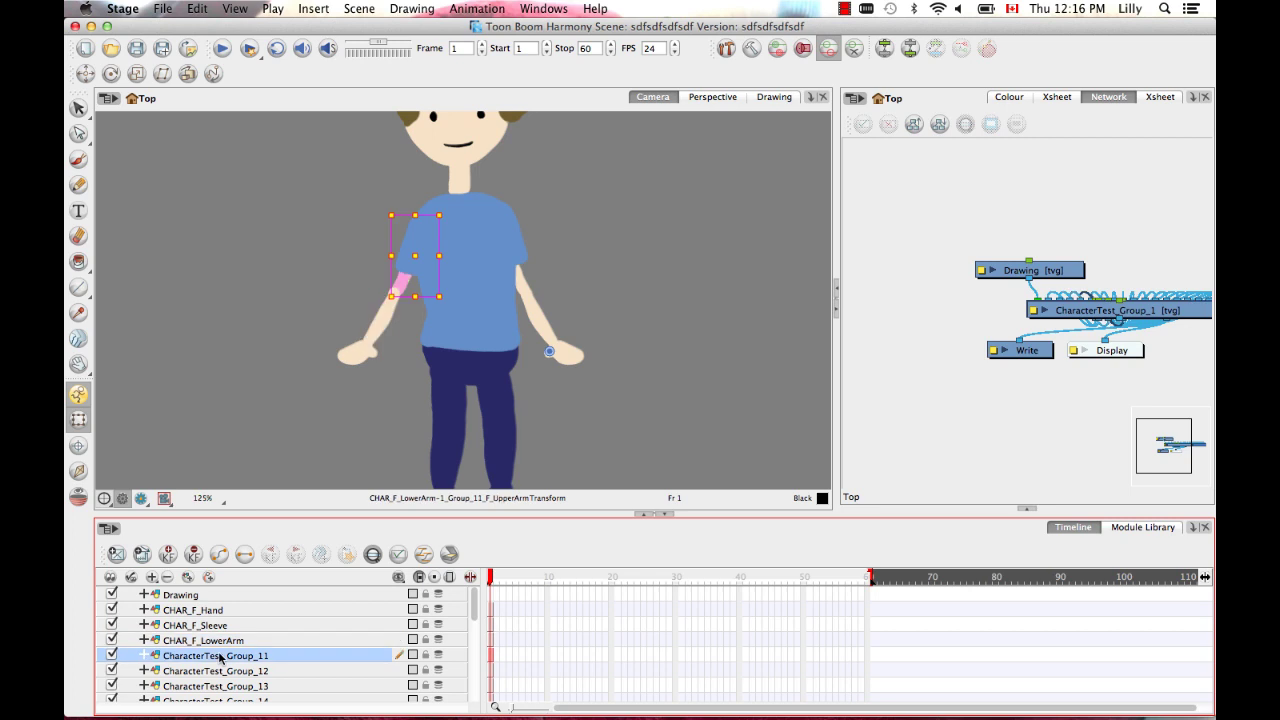
{"action": "double_click", "coordinate": [220, 657]}
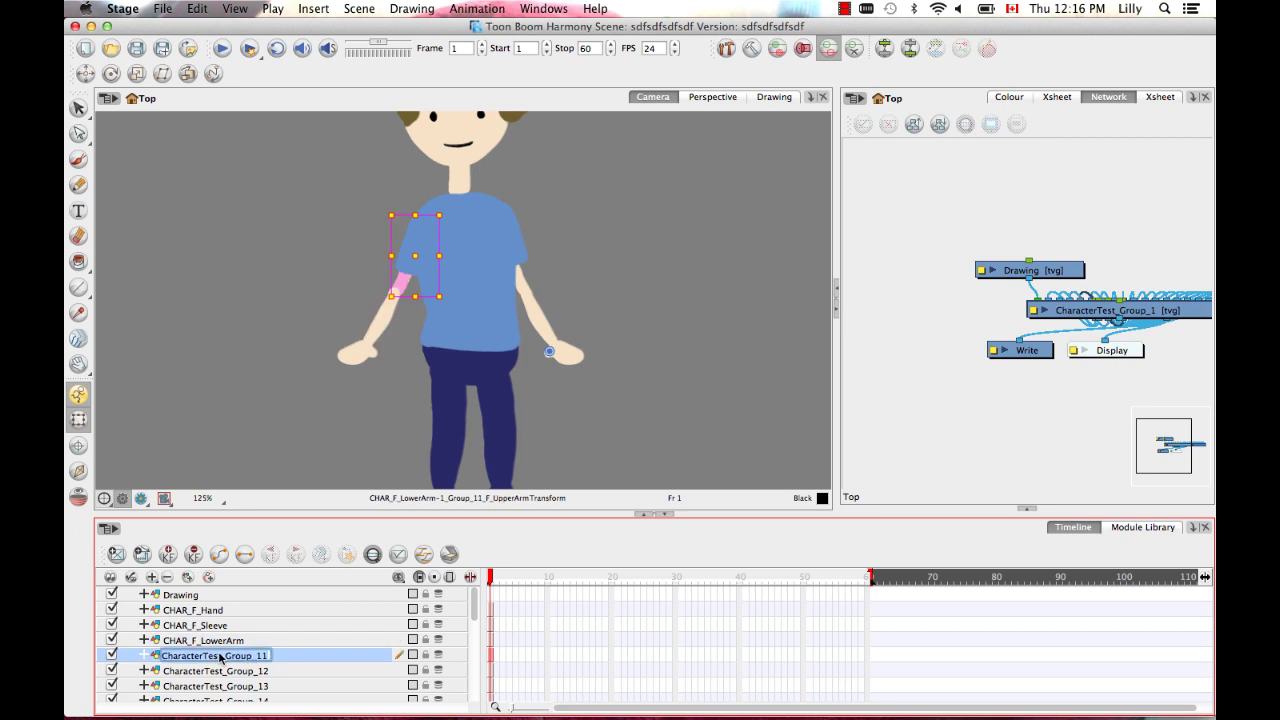
{"action": "type", "text": "CHAR_F_"}
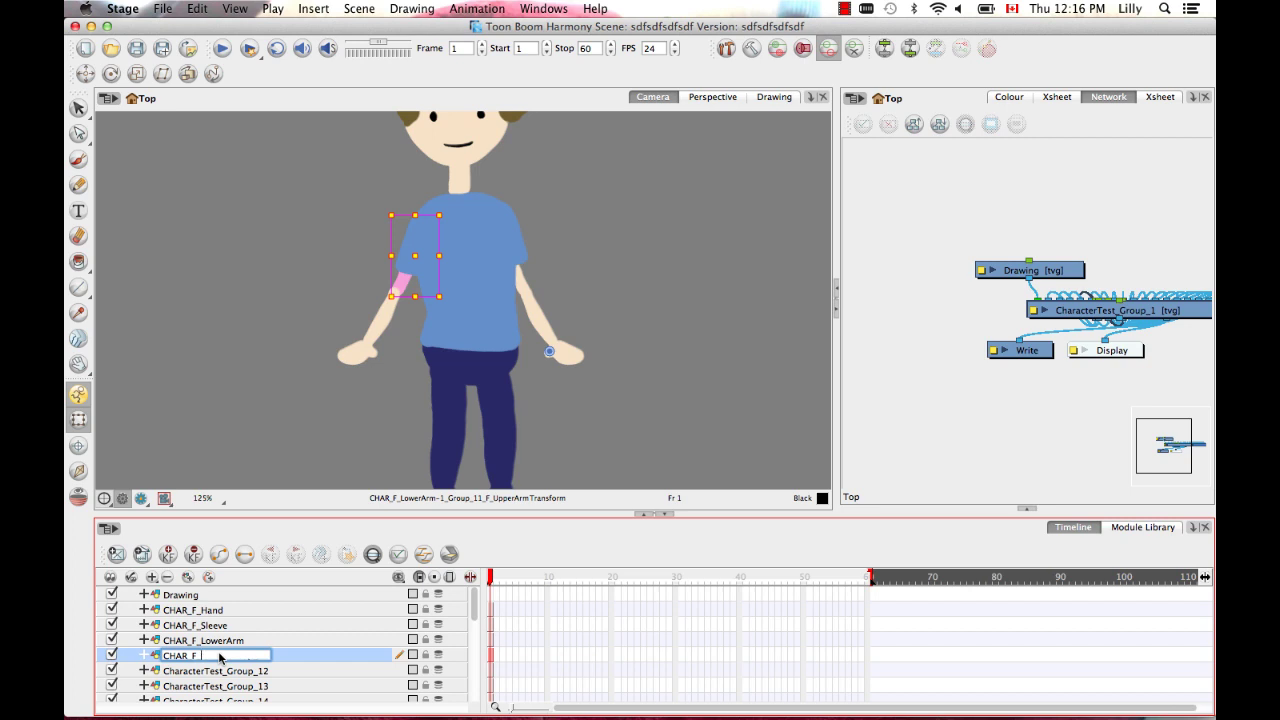
{"action": "type", "text": "UpperArm"}
{"action": "key", "text": "Return"}
{"action": "left_click", "coordinate": [232, 672]}
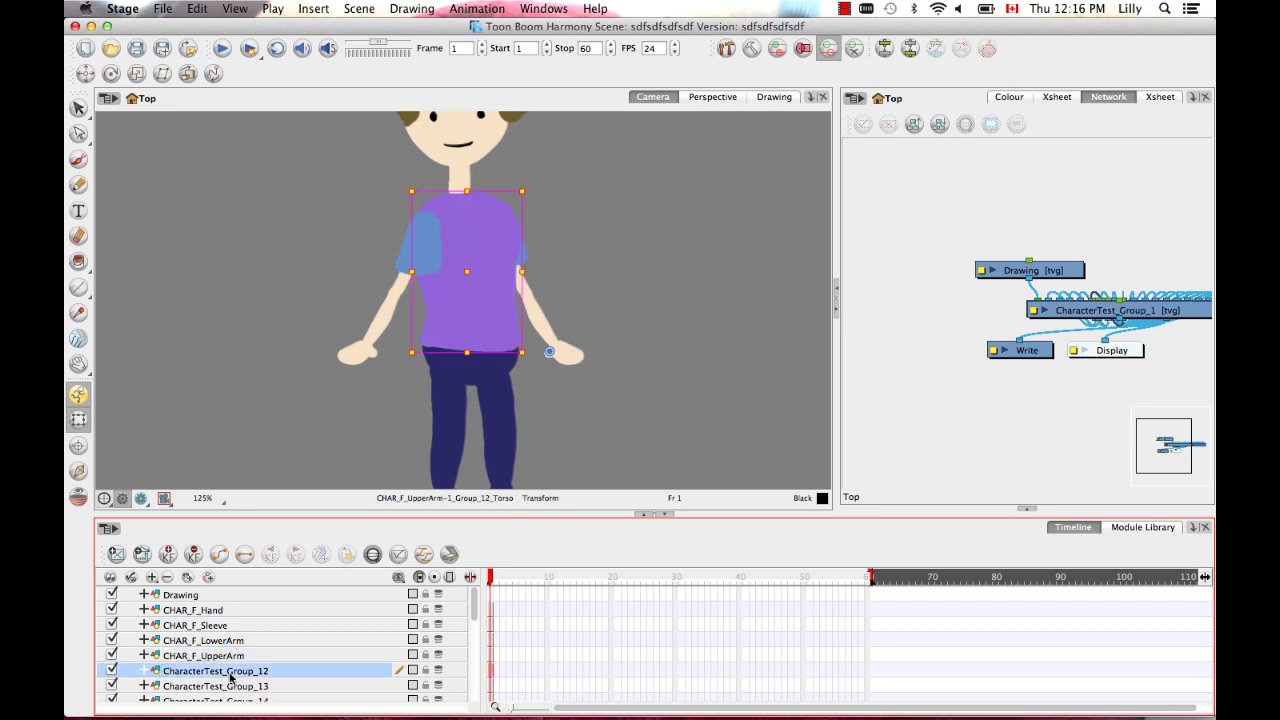
{"action": "double_click", "coordinate": [200, 673]}
{"action": "type", "text": "CHAR_Torso"}
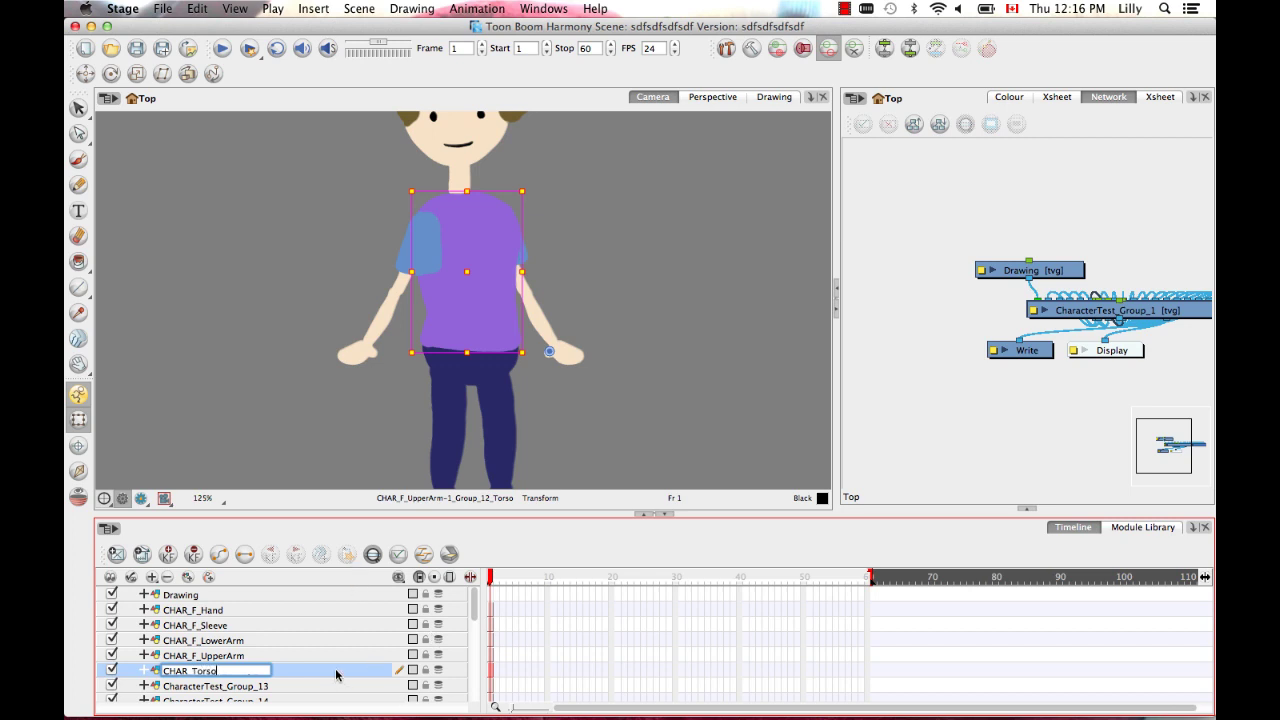
{"action": "key", "text": "Return"}
Zoom out to the whole character and rename CharacterTest_Group_13 to CHAR_B_Sleeve.
{"action": "key", "text": "1"}
{"action": "key", "text": "1"}
{"action": "key", "text": "1"}
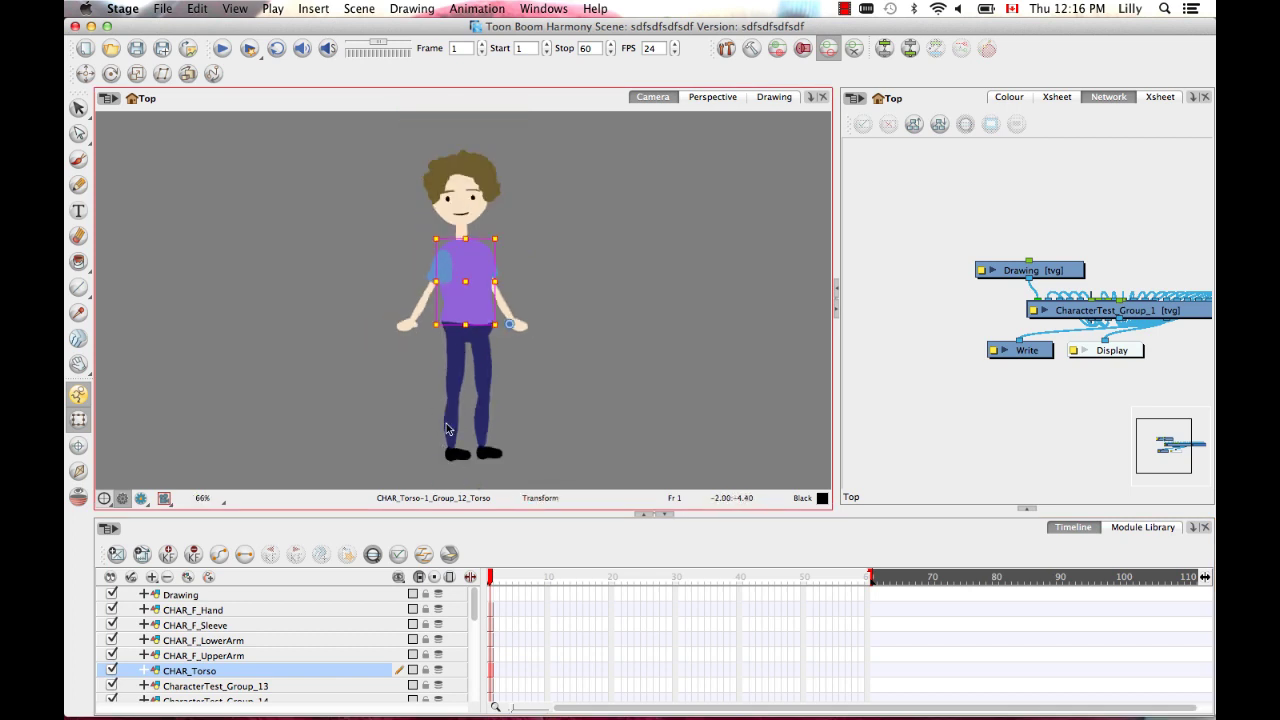
{"action": "scroll", "coordinate": [295, 655], "scroll_direction": "down", "scroll_amount": 5}
{"action": "scroll", "coordinate": [295, 655], "scroll_direction": "up", "scroll_amount": 3}
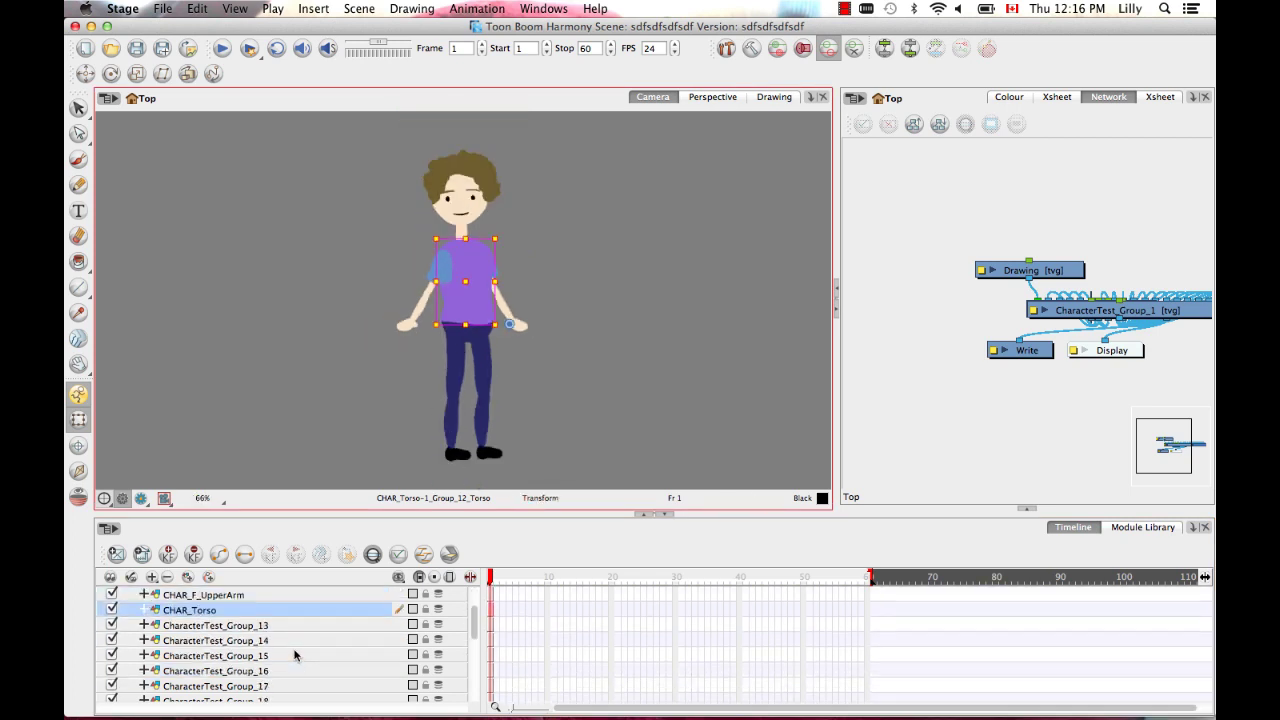
{"action": "scroll", "coordinate": [295, 655], "scroll_direction": "up", "scroll_amount": 2}
{"action": "left_click", "coordinate": [268, 672]}
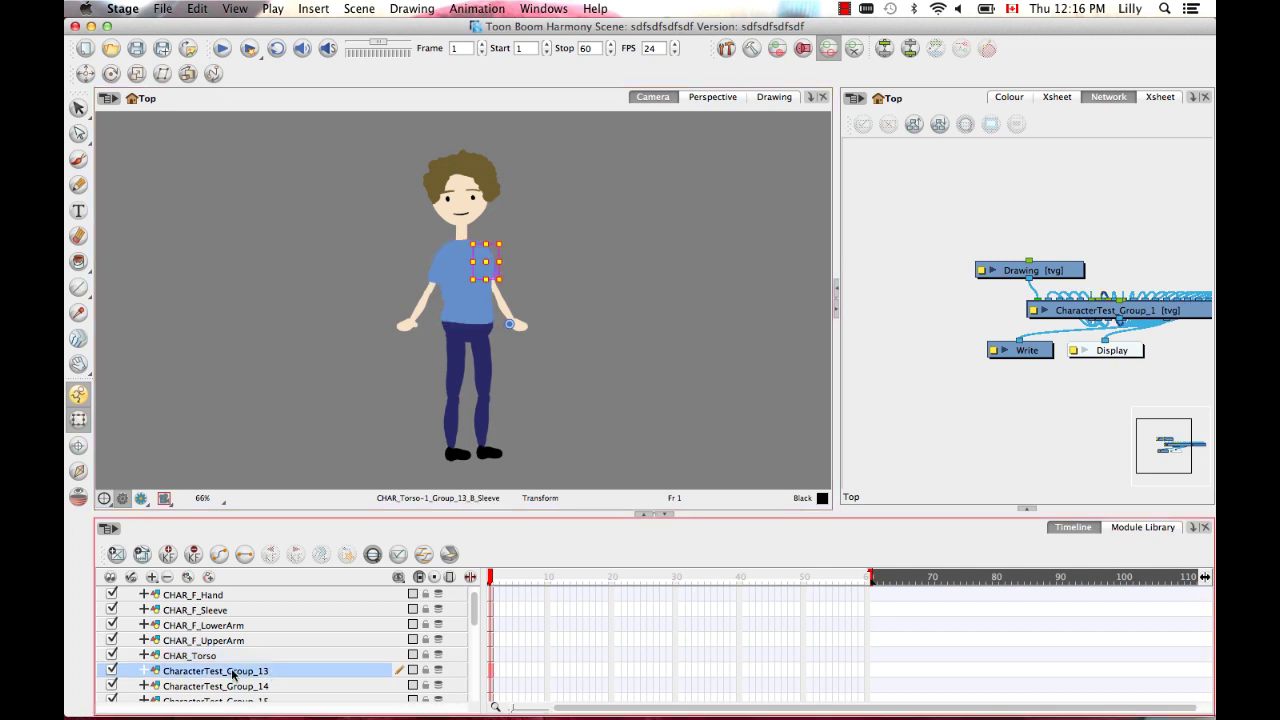
{"action": "double_click", "coordinate": [226, 675]}
{"action": "type", "text": "CHAR_B"}
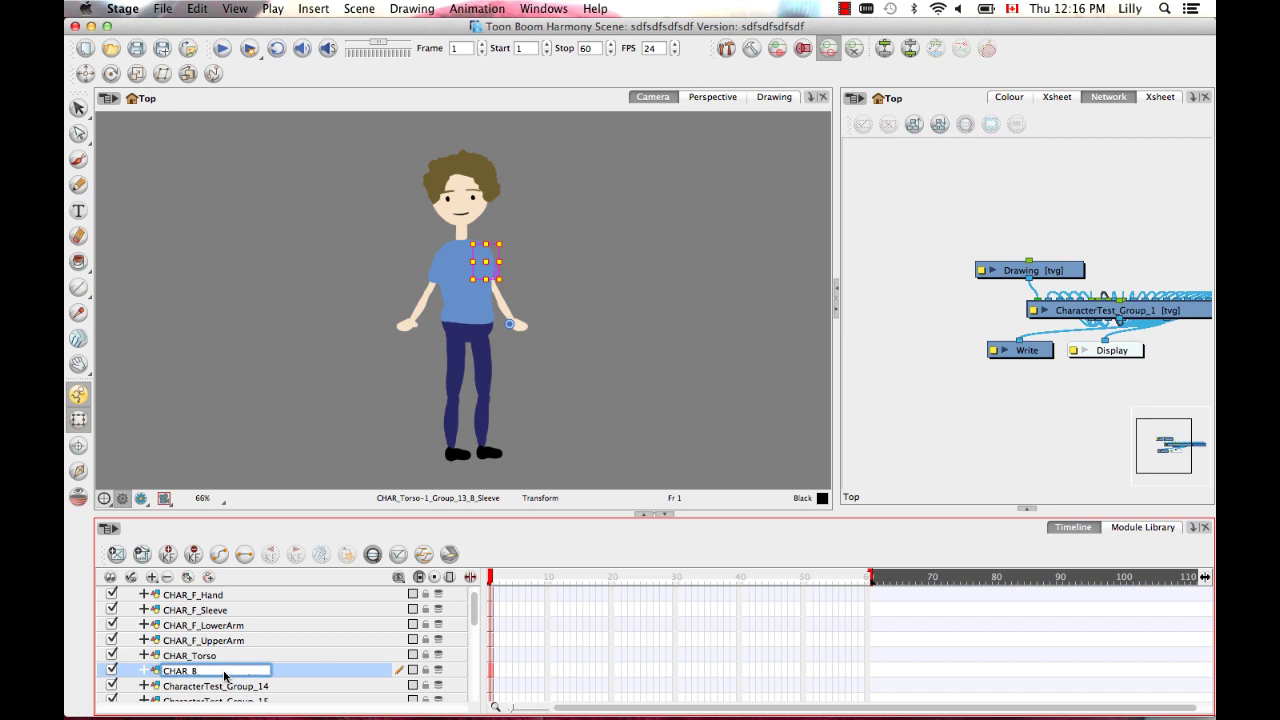
{"action": "type", "text": "_Sleeve"}
{"action": "key", "text": "Return"}
{"action": "left_click", "coordinate": [225, 686]}
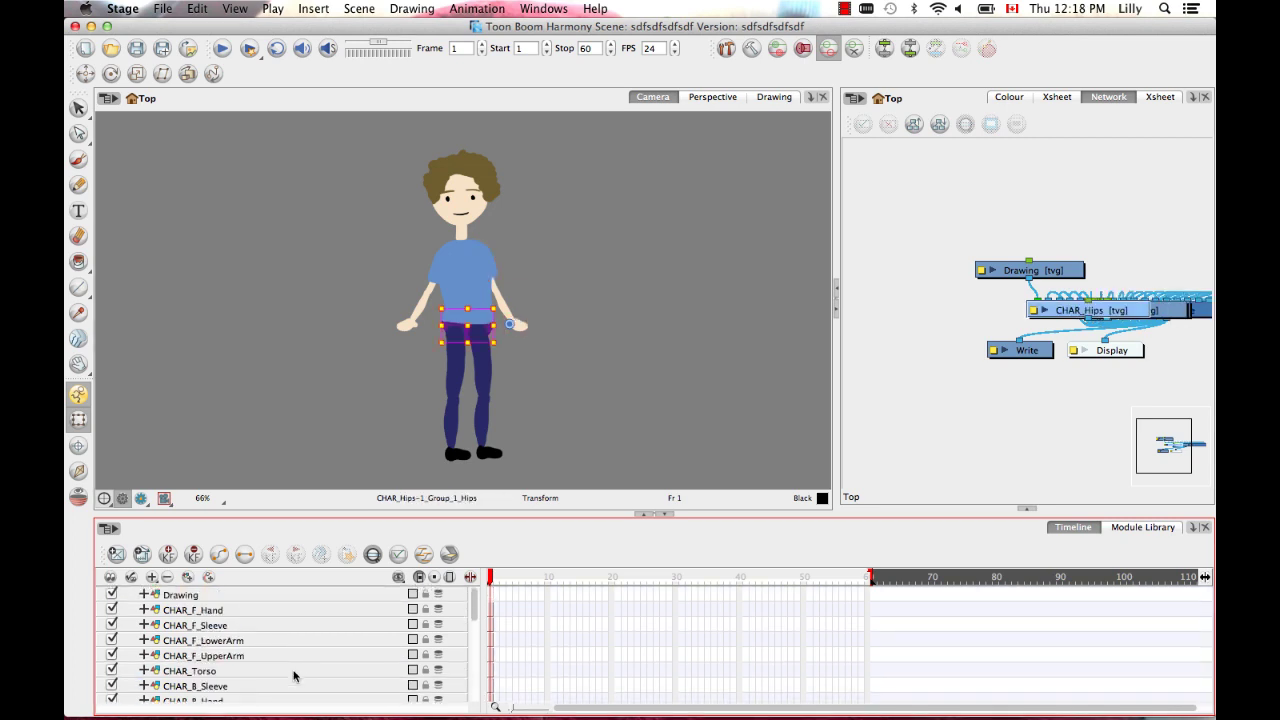
{"action": "scroll", "coordinate": [255, 605], "scroll_direction": "down", "scroll_amount": 5}
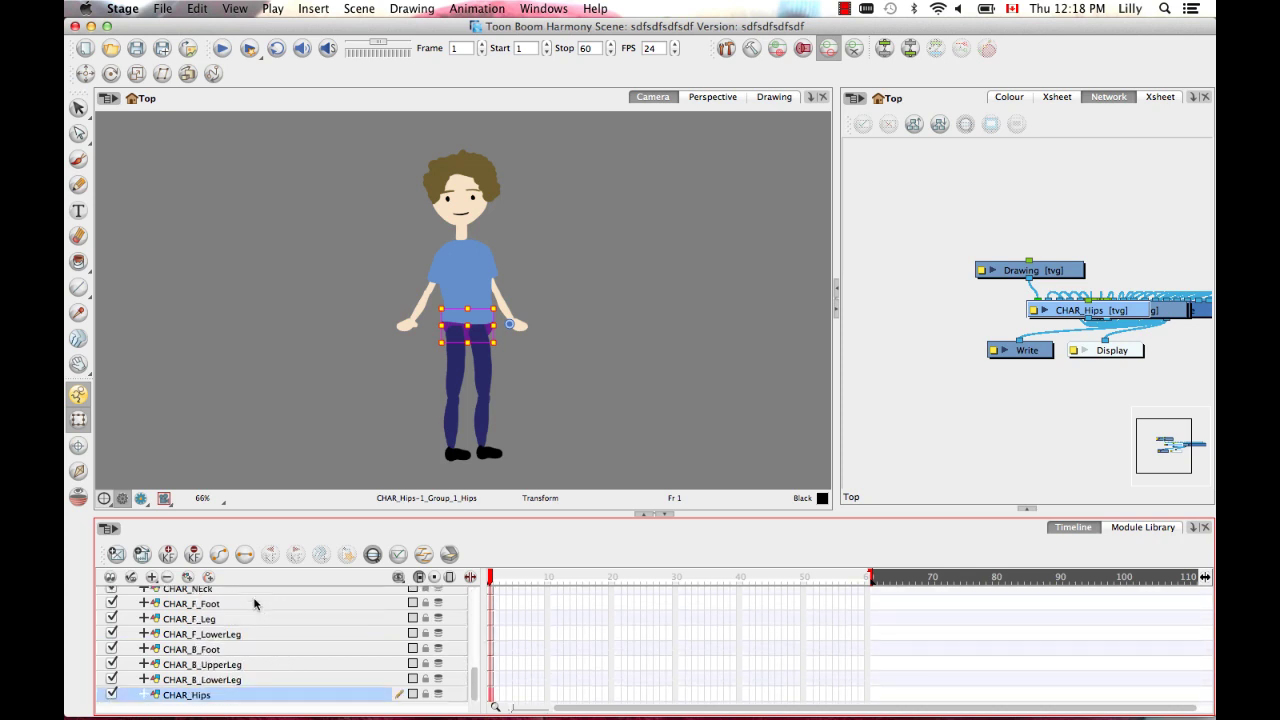
{"action": "scroll", "coordinate": [255, 603], "scroll_direction": "up", "scroll_amount": 5}
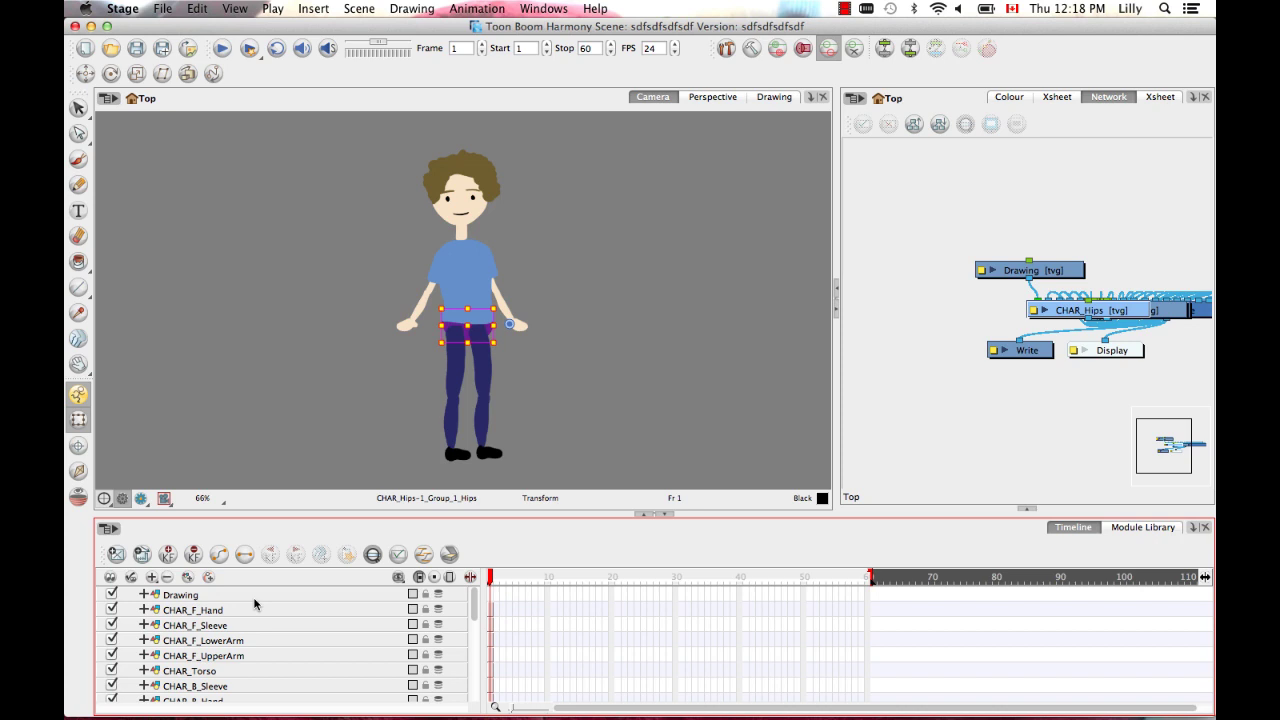
{"action": "left_click", "coordinate": [231, 609]}
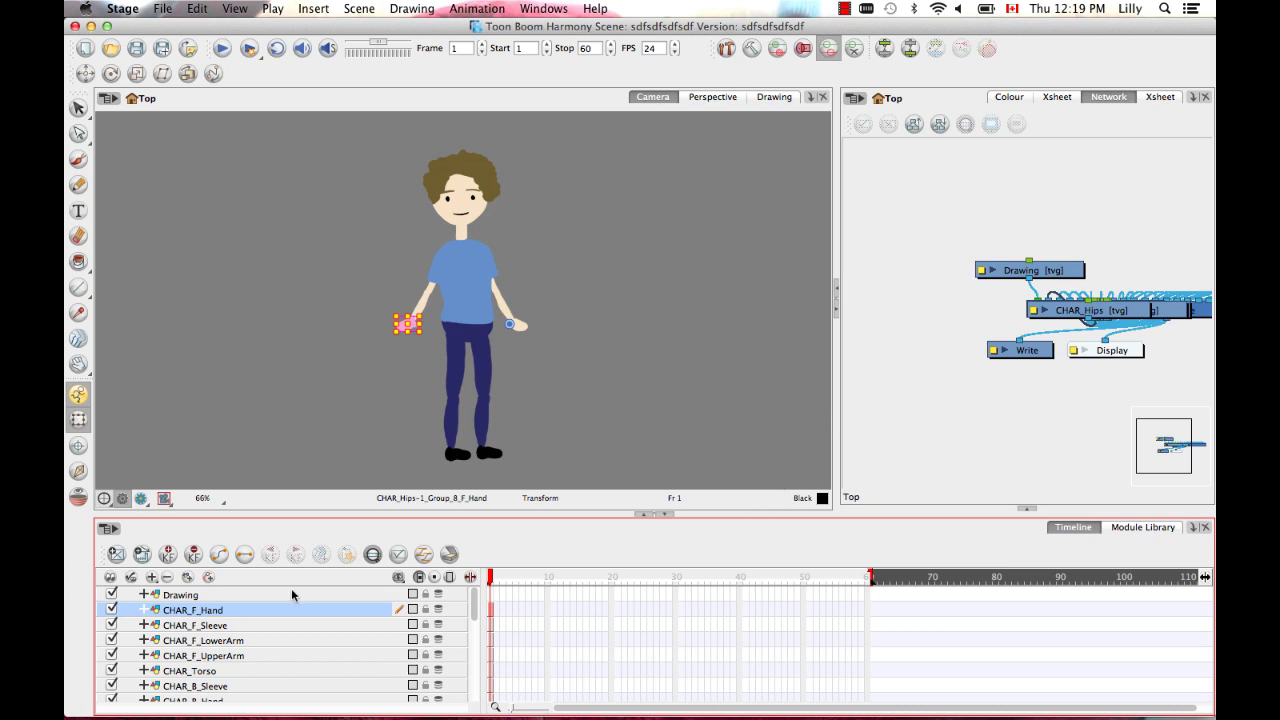
{"action": "scroll", "coordinate": [266, 626], "scroll_direction": "down", "scroll_amount": 1}
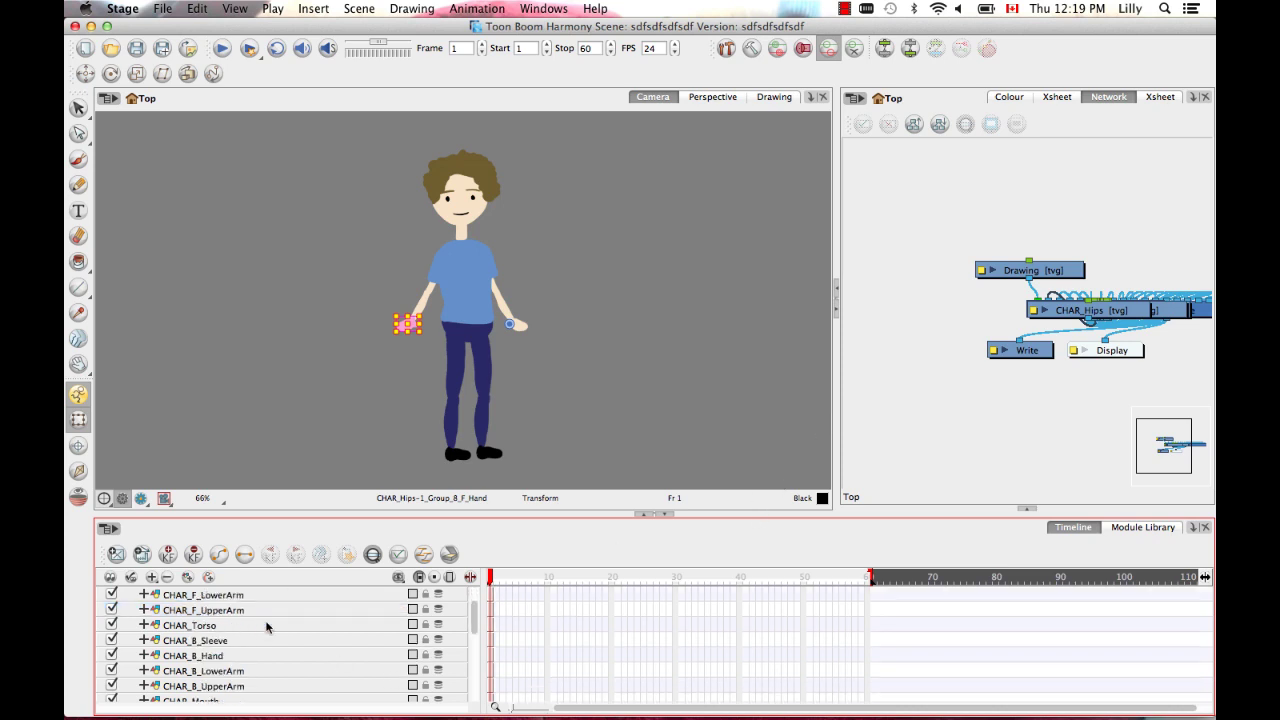
{"action": "scroll", "coordinate": [266, 626], "scroll_direction": "down", "scroll_amount": 3}
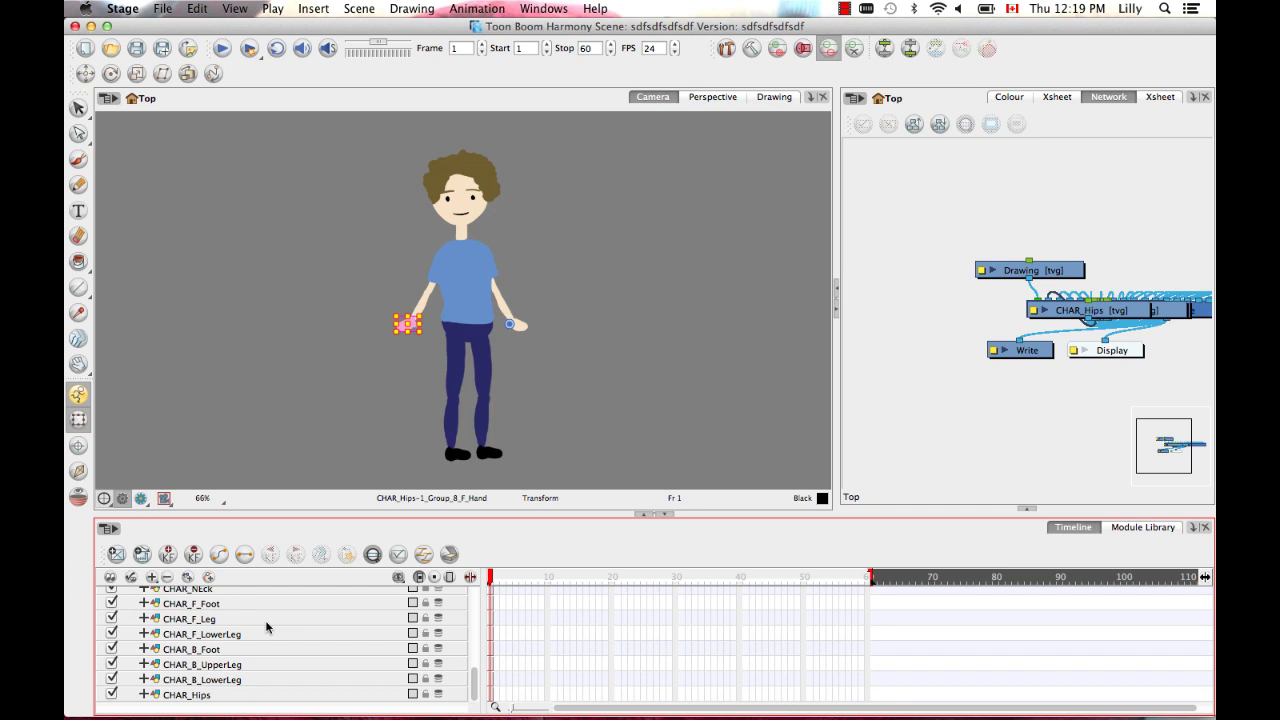
Select all character layers down to CHAR_Hips and add a parent peg to each.
{"action": "left_click", "coordinate": [207, 698], "text": "shift"}
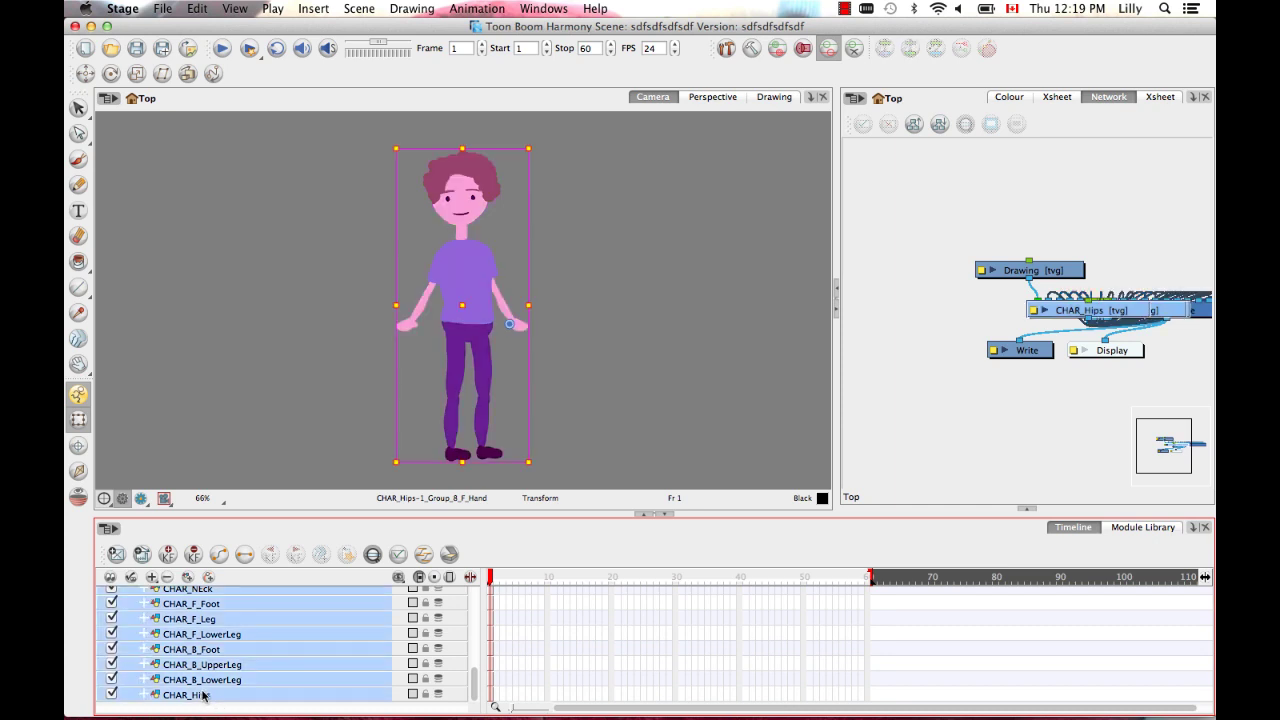
{"action": "left_click", "coordinate": [208, 578]}
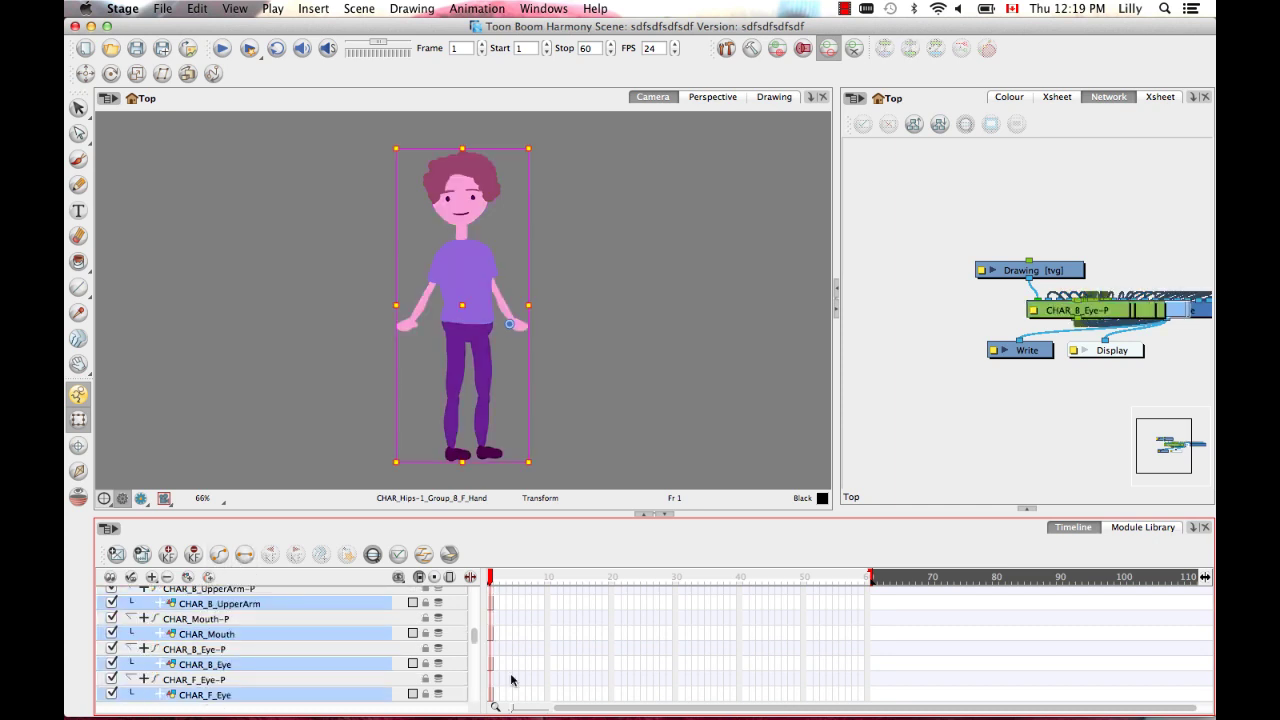
{"action": "left_click_drag", "start_coordinate": [1112, 355], "coordinate": [1120, 355]}
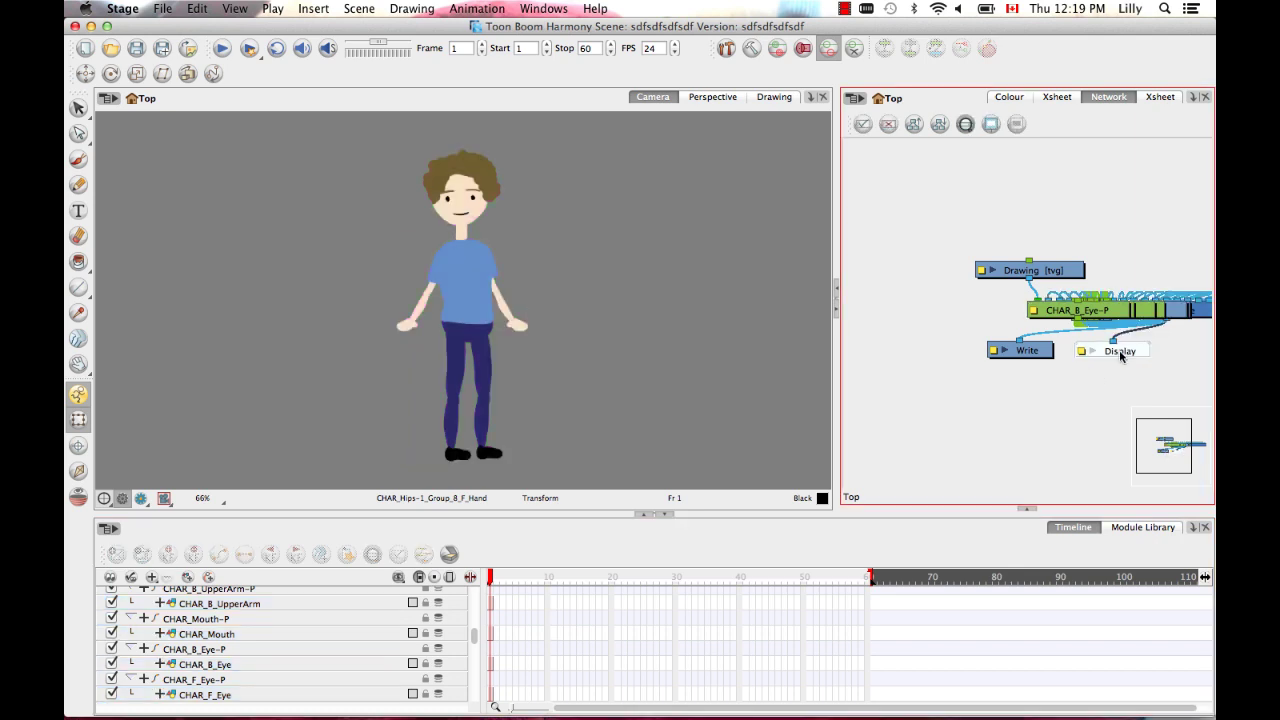
{"action": "left_click", "coordinate": [912, 124]}
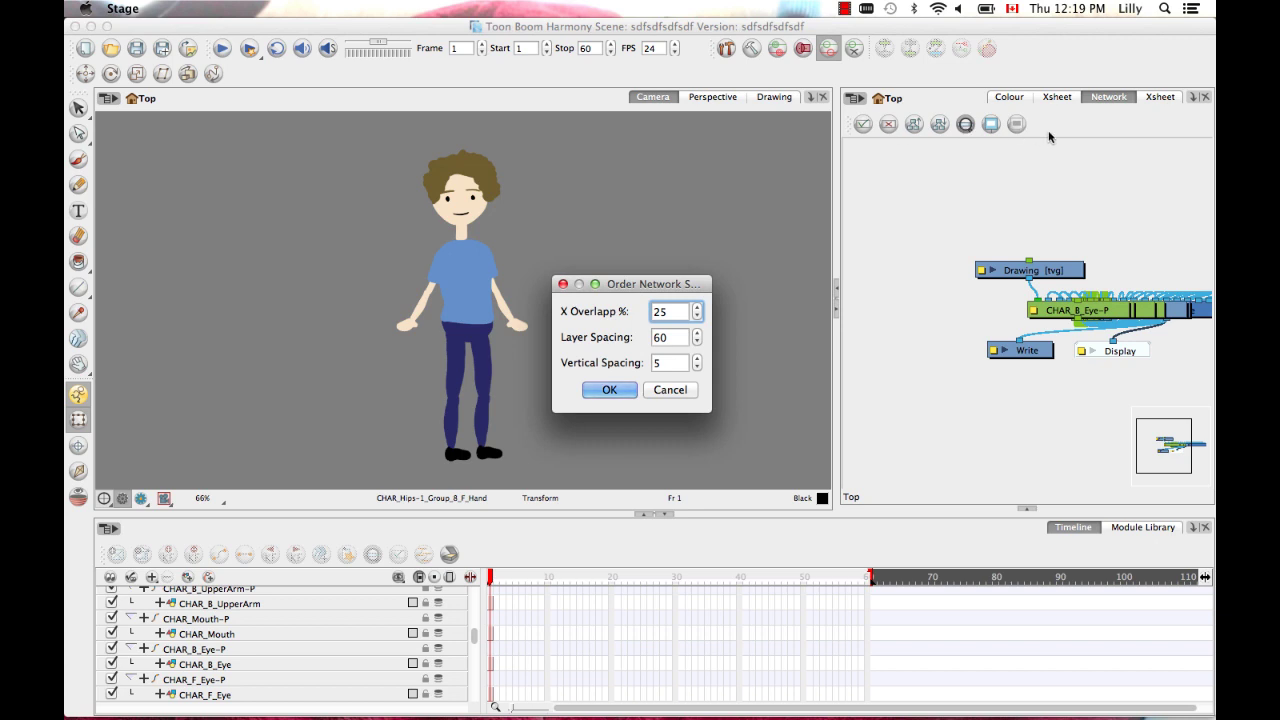
{"action": "left_click", "coordinate": [677, 400]}
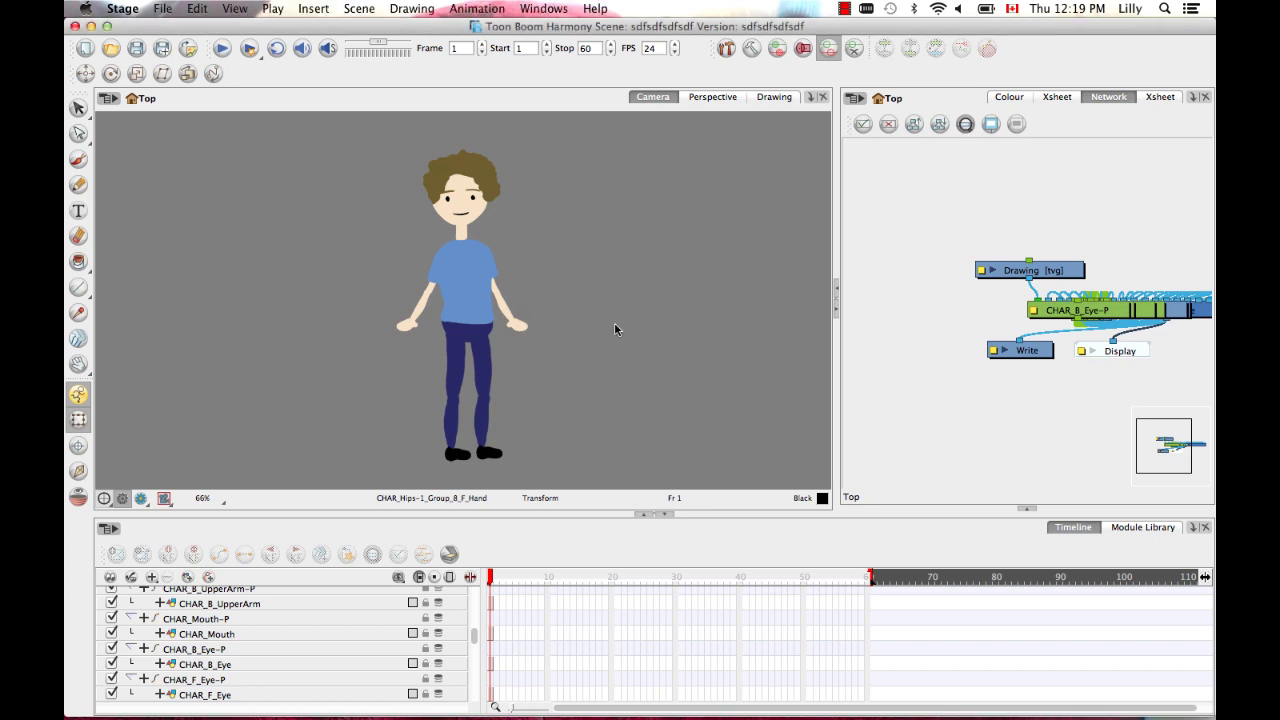
Show the Network View toolbar and pan the node network slightly left.
{"action": "left_click", "coordinate": [550, 7]}
{"action": "mouse_move", "coordinate": [573, 79]}
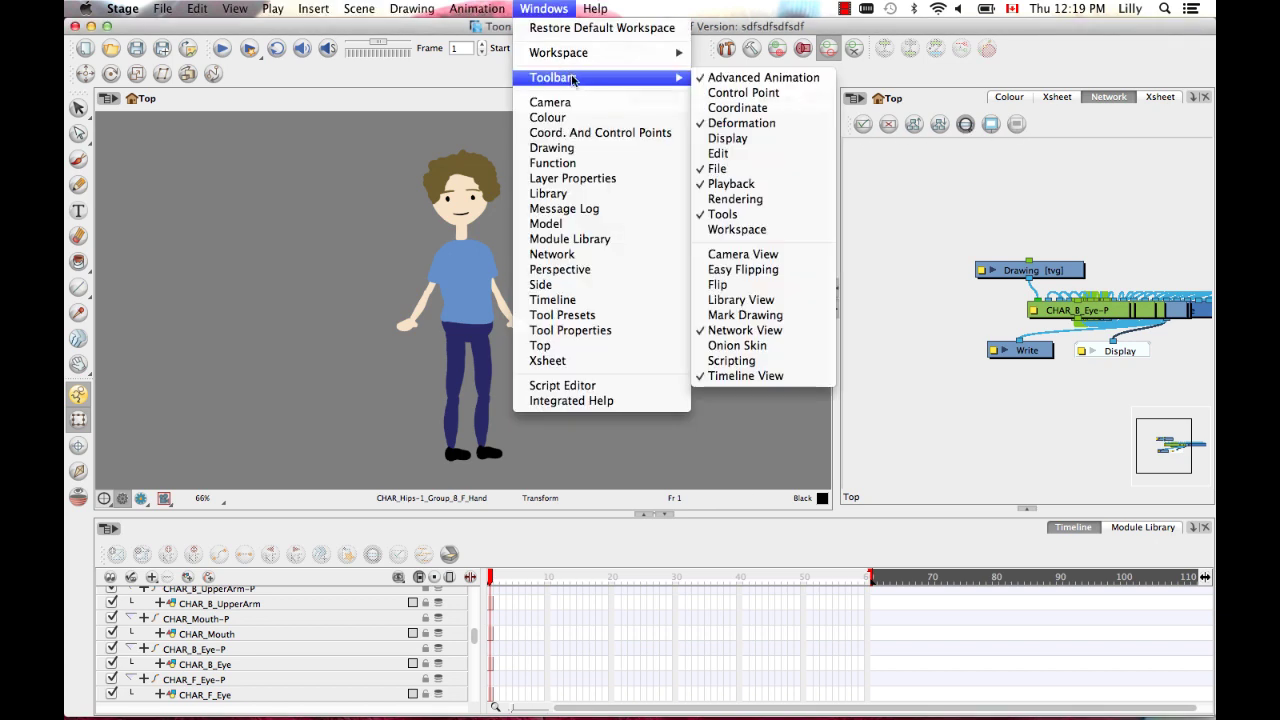
{"action": "left_click", "coordinate": [766, 332]}
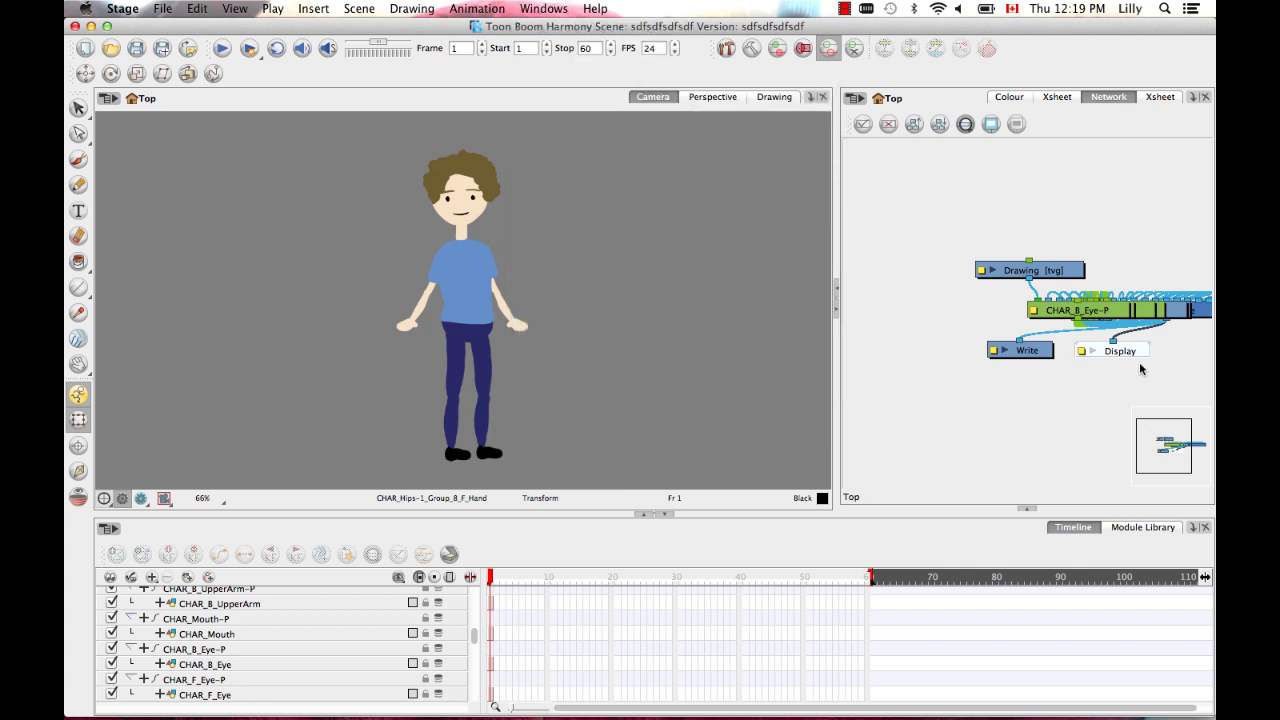
{"action": "left_click_drag", "start_coordinate": [1140, 369], "coordinate": [1119, 366]}
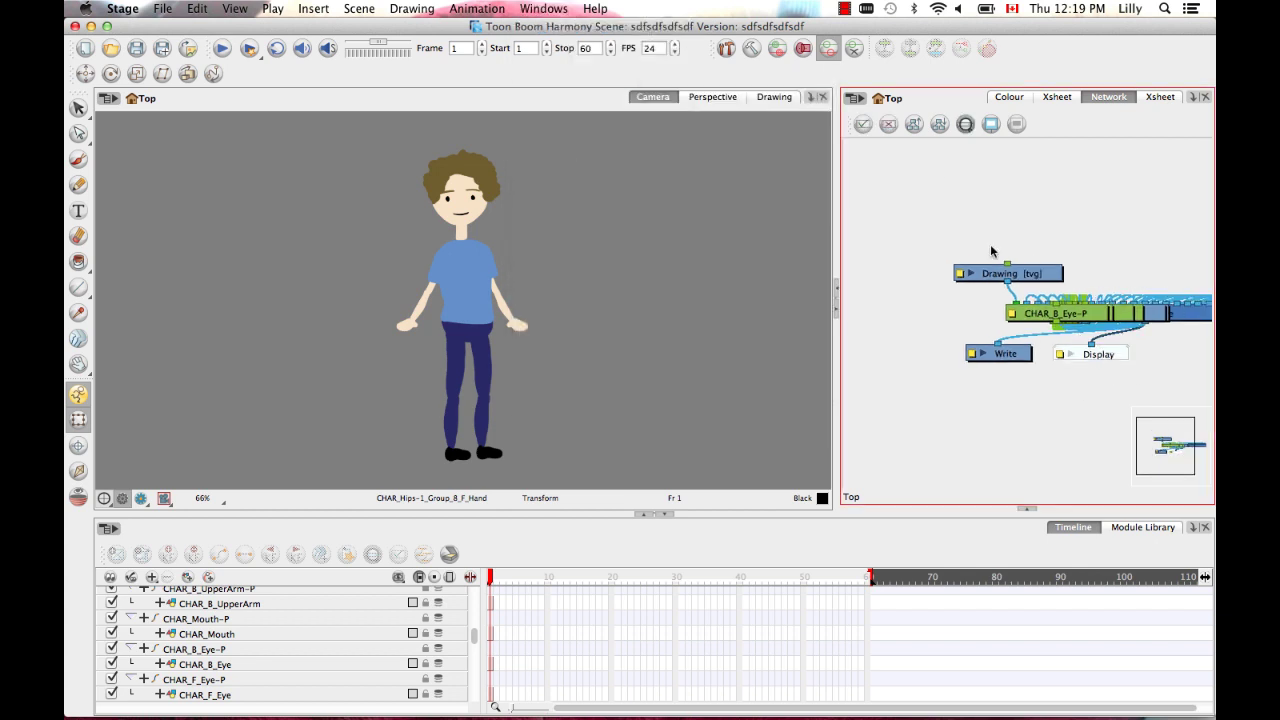
Order the node network and recentre the character on the stage.
{"action": "left_click", "coordinate": [912, 124]}
{"action": "left_click", "coordinate": [612, 388]}
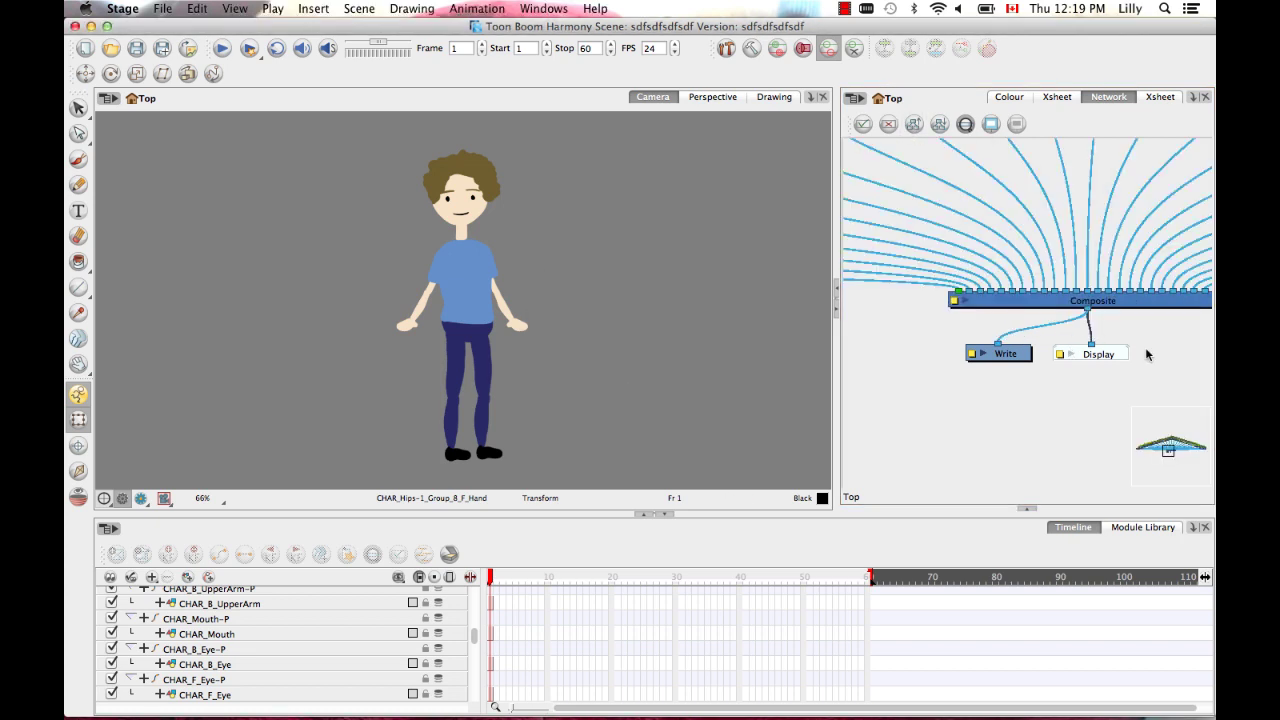
{"action": "scroll", "coordinate": [1034, 323], "scroll_direction": "up", "scroll_amount": 6}
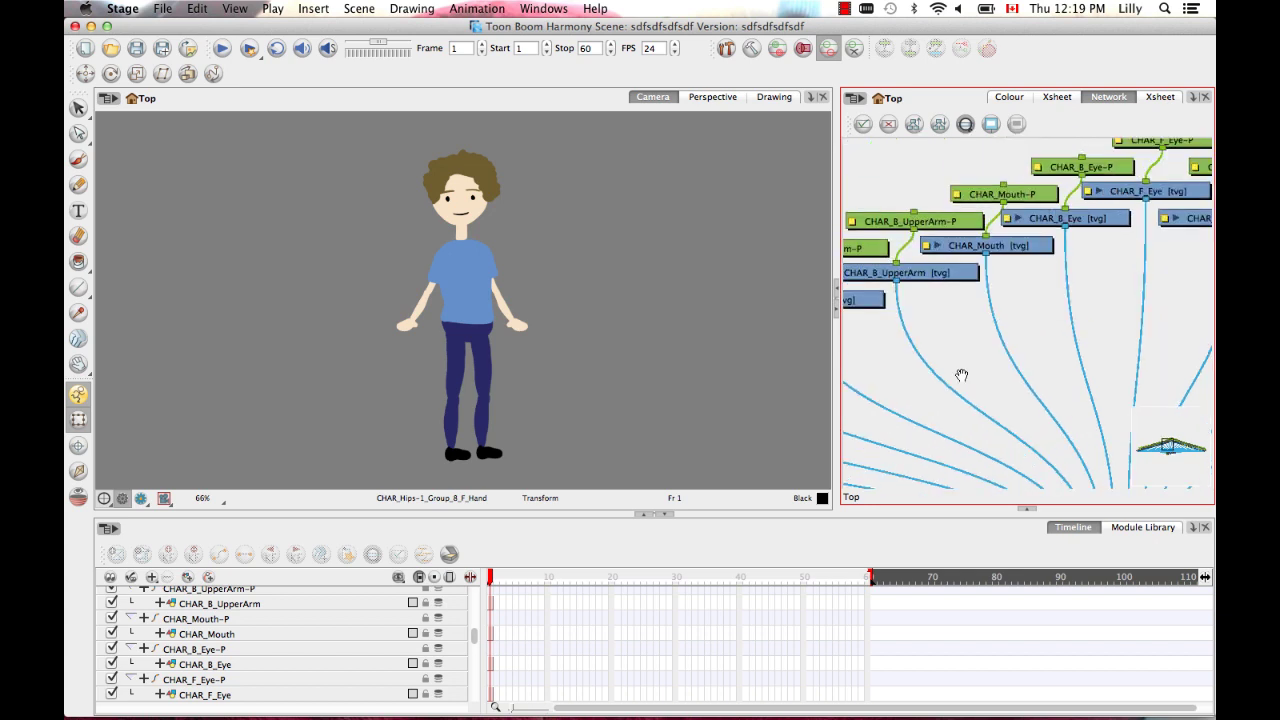
{"action": "scroll", "coordinate": [961, 376], "scroll_direction": "down", "scroll_amount": 1}
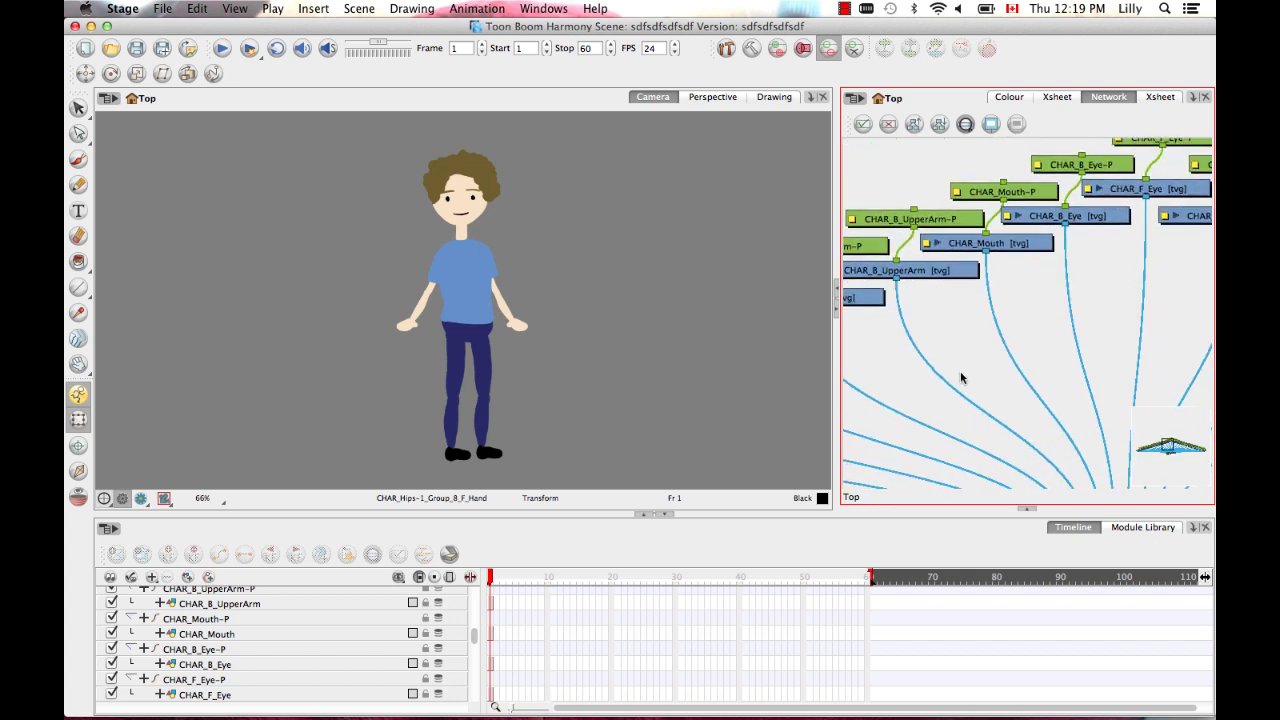
{"action": "left_click_drag", "start_coordinate": [400, 356], "coordinate": [494, 341]}
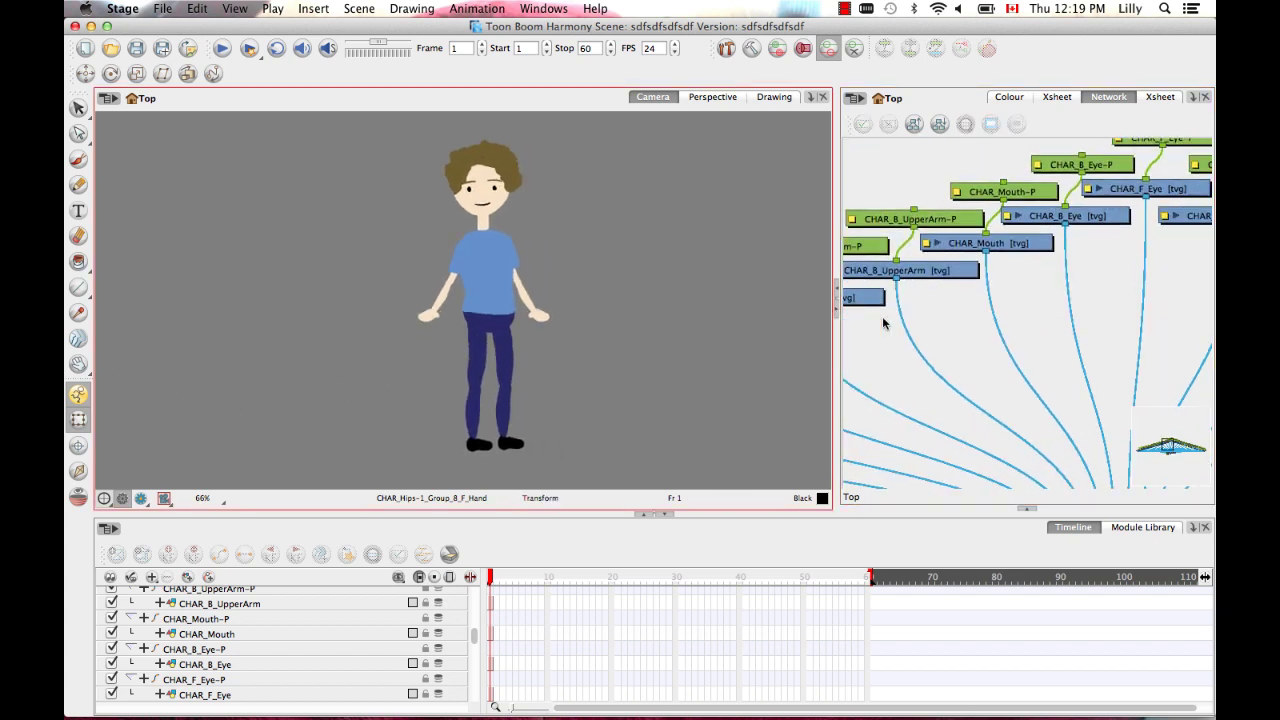
{"action": "scroll", "coordinate": [959, 362], "scroll_direction": "up", "scroll_amount": 8}
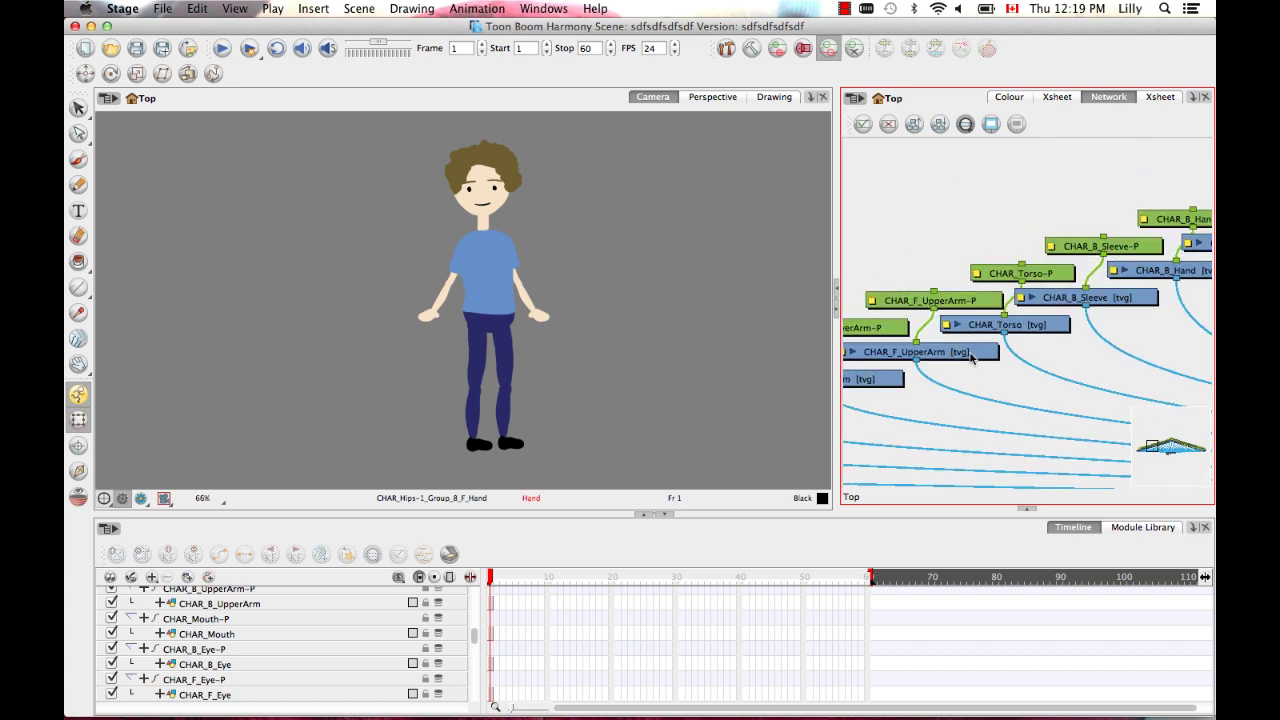
{"action": "scroll", "coordinate": [970, 357], "scroll_direction": "left", "scroll_amount": 10}
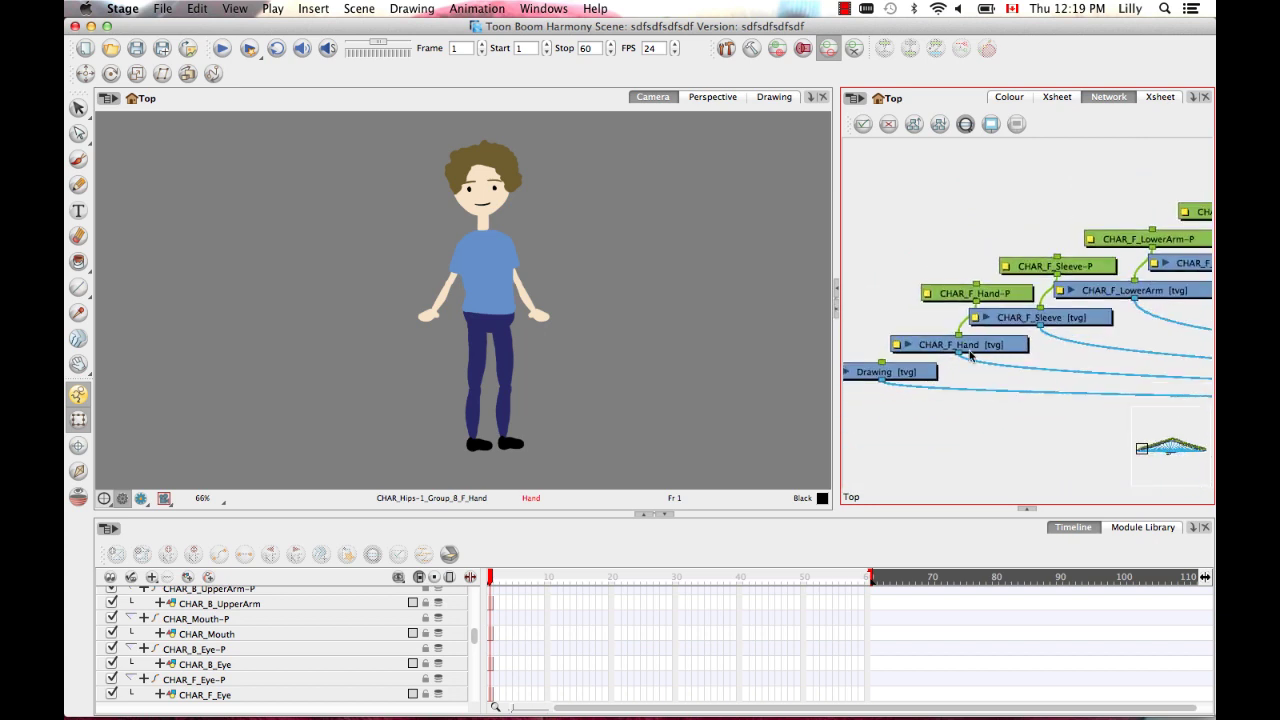
Select the CHAR_F_Hand node in the Network view.
{"action": "left_click", "coordinate": [997, 346]}
{"action": "scroll", "coordinate": [575, 344], "scroll_direction": "up", "scroll_amount": 3}
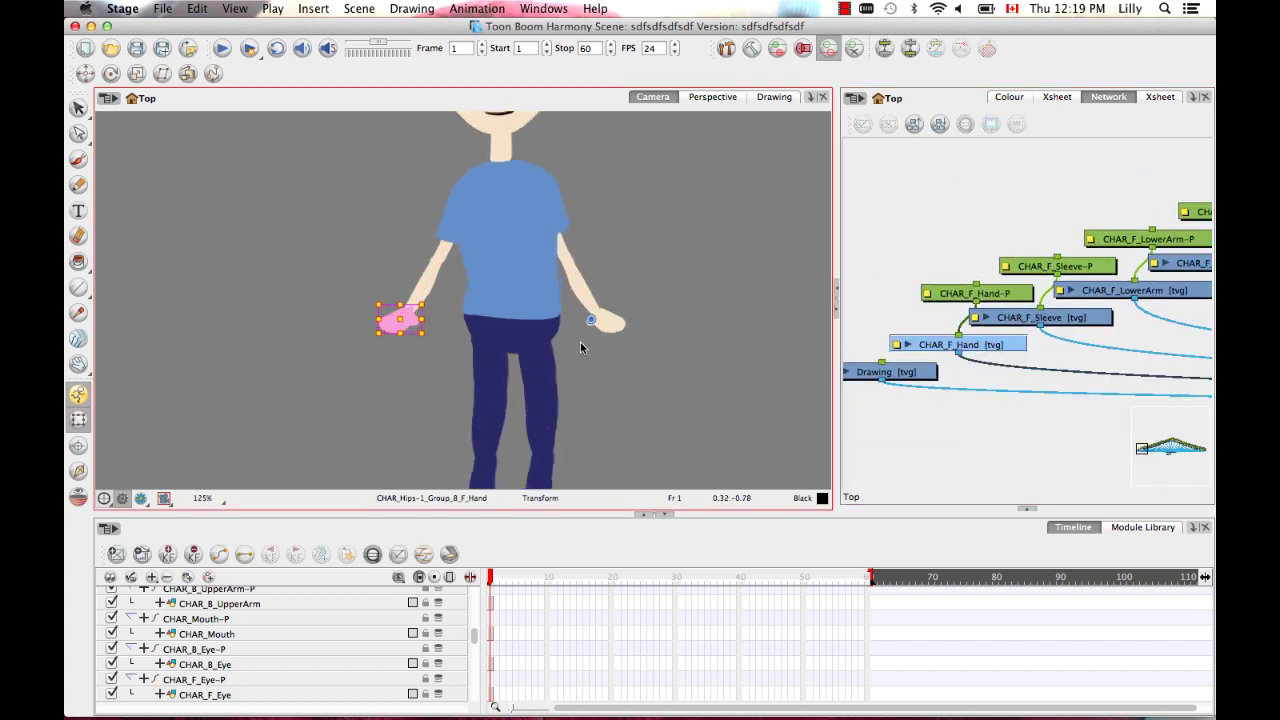
{"action": "scroll", "coordinate": [536, 323], "scroll_direction": "up", "scroll_amount": 1}
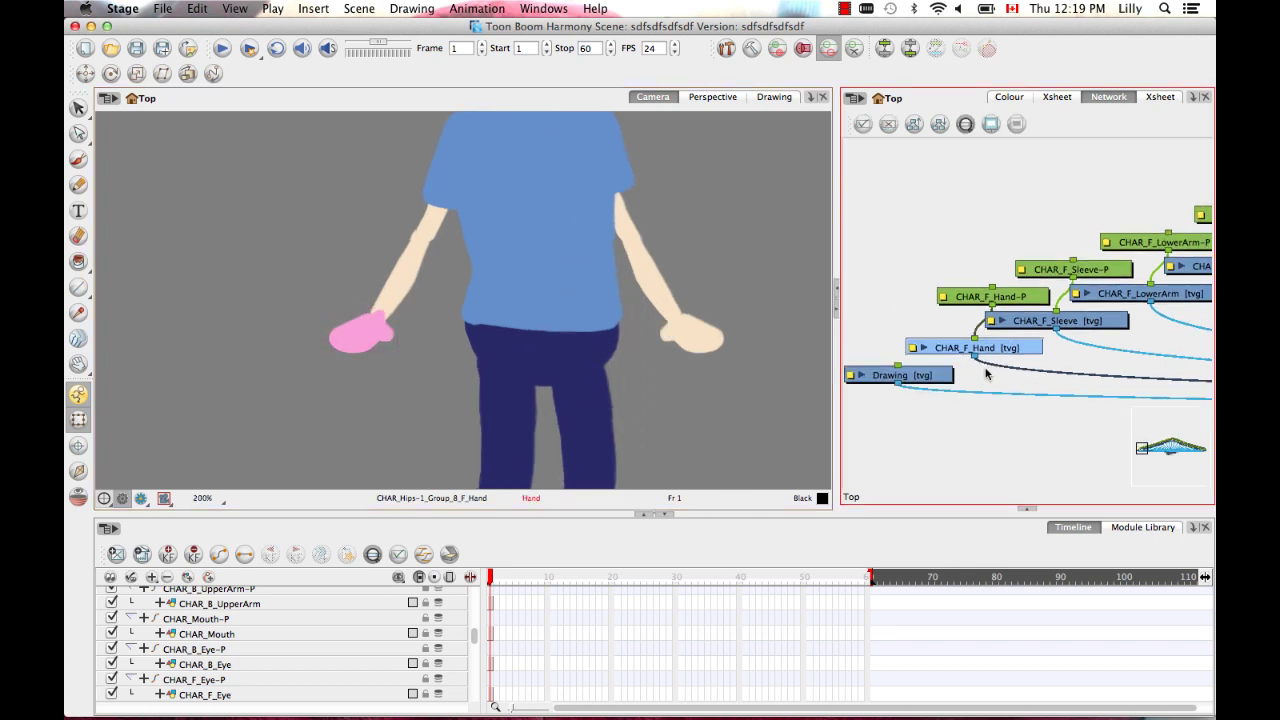
{"action": "left_click_drag", "start_coordinate": [966, 362], "coordinate": [982, 365]}
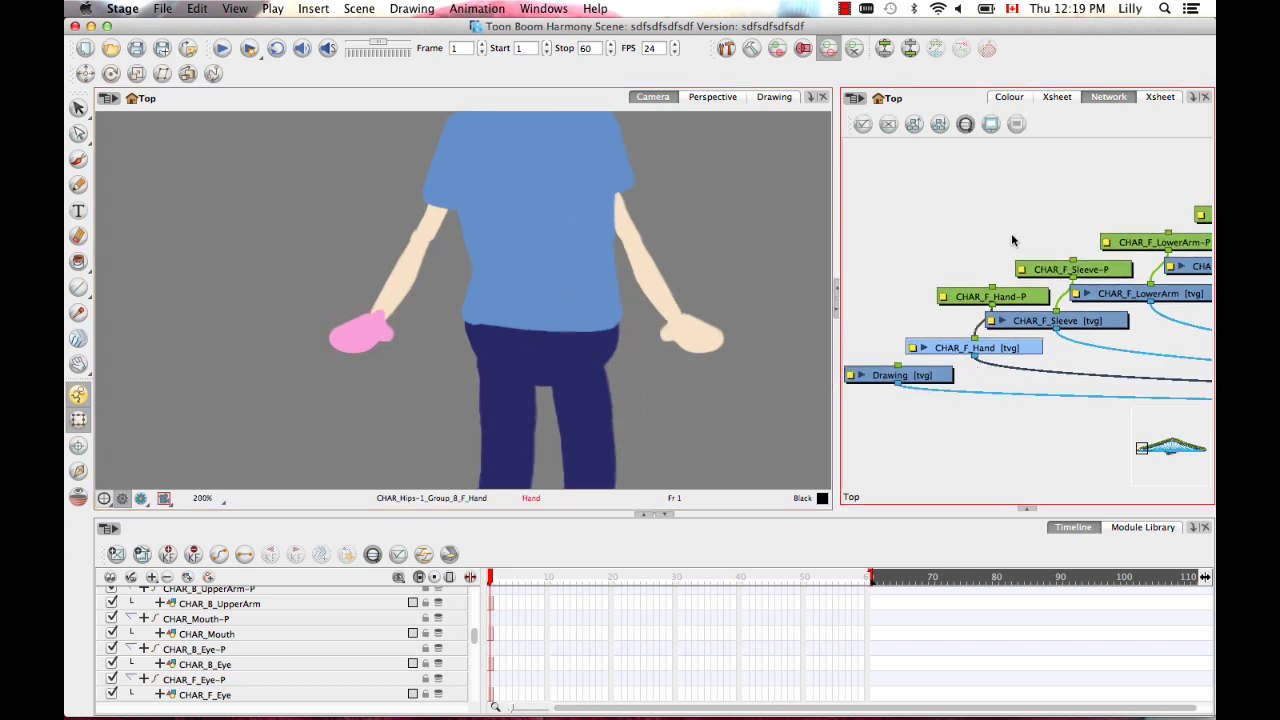
Turn off Animate Using Animation Tools in CHAR_F_Hand's advanced layer properties.
{"action": "double_click", "coordinate": [912, 352]}
{"action": "left_click", "coordinate": [714, 152]}
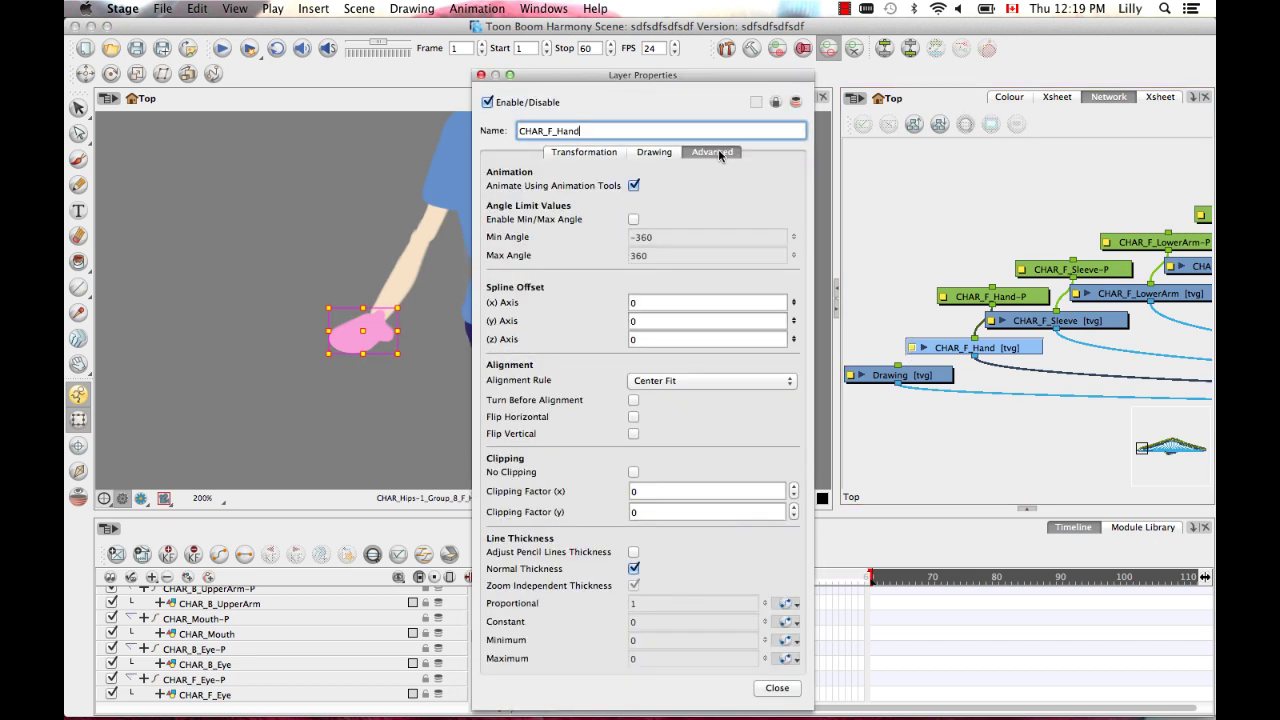
{"action": "left_click", "coordinate": [633, 186]}
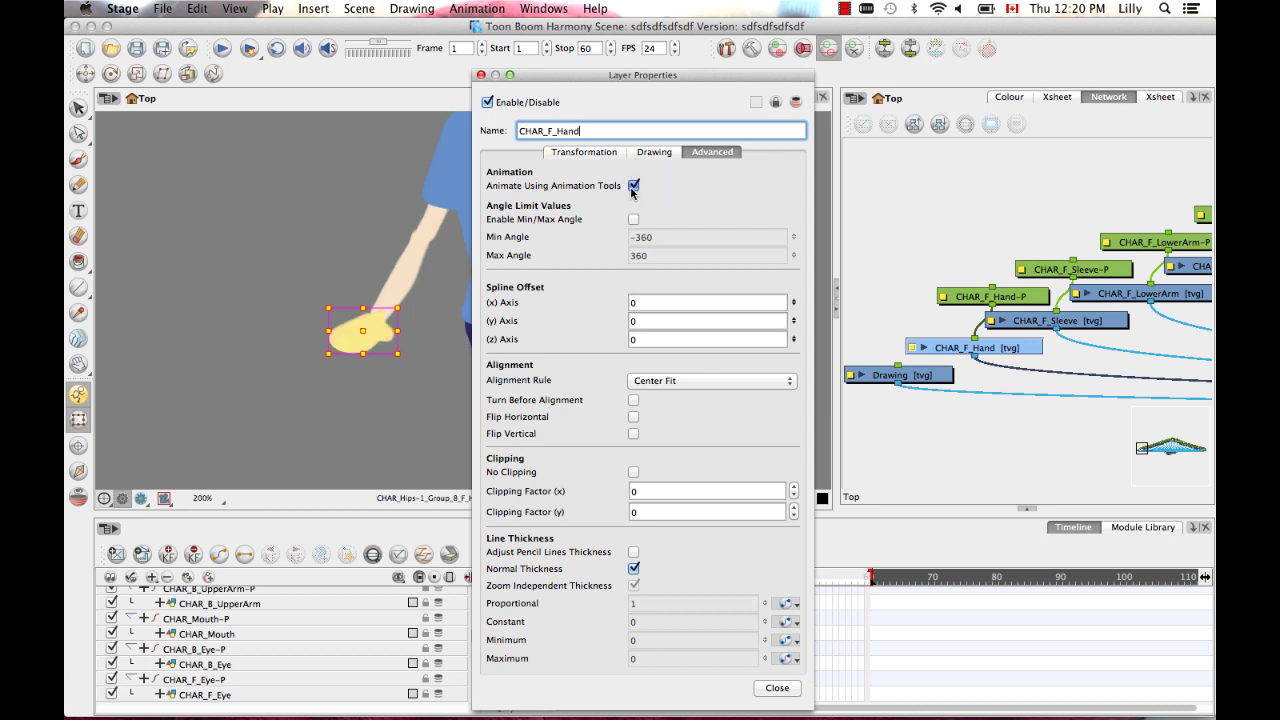
{"action": "left_click", "coordinate": [480, 75]}
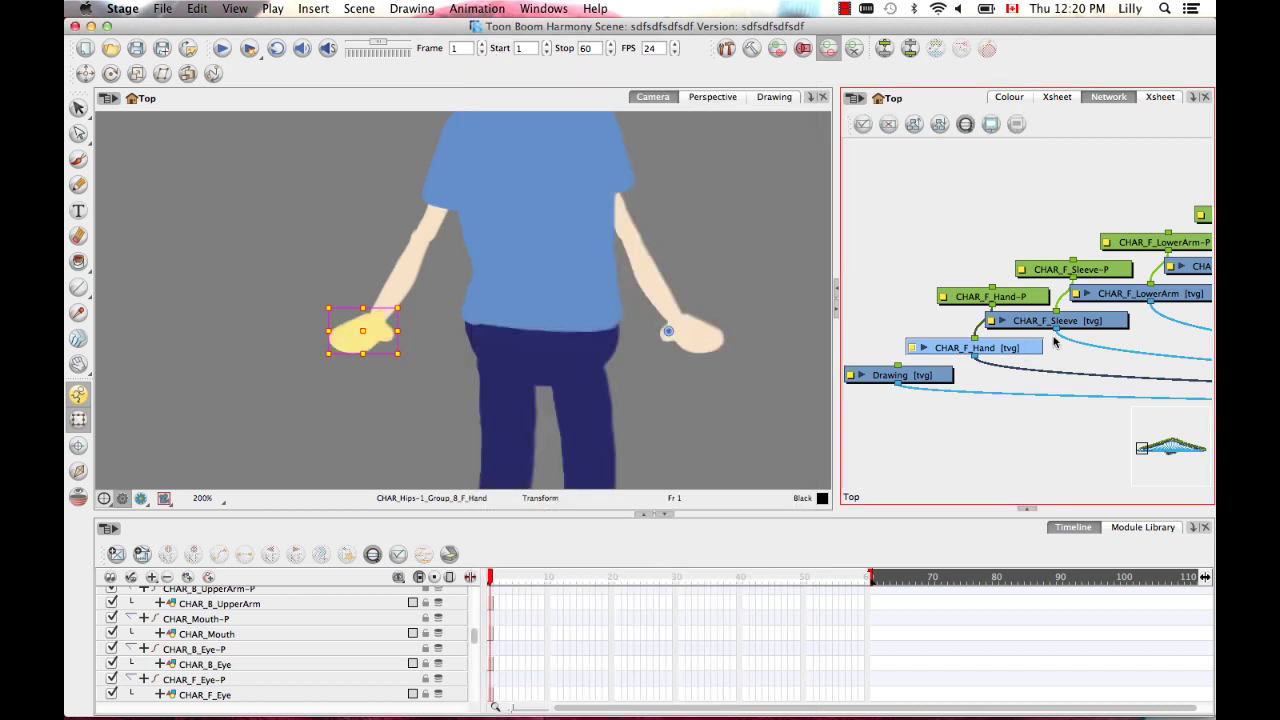
Check CHAR_F_Sleeve's layer properties, then turn off Animate Using Animation Tools for CHAR_F_LowerArm.
{"action": "left_click_drag", "start_coordinate": [1053, 341], "coordinate": [930, 383]}
{"action": "double_click", "coordinate": [911, 366]}
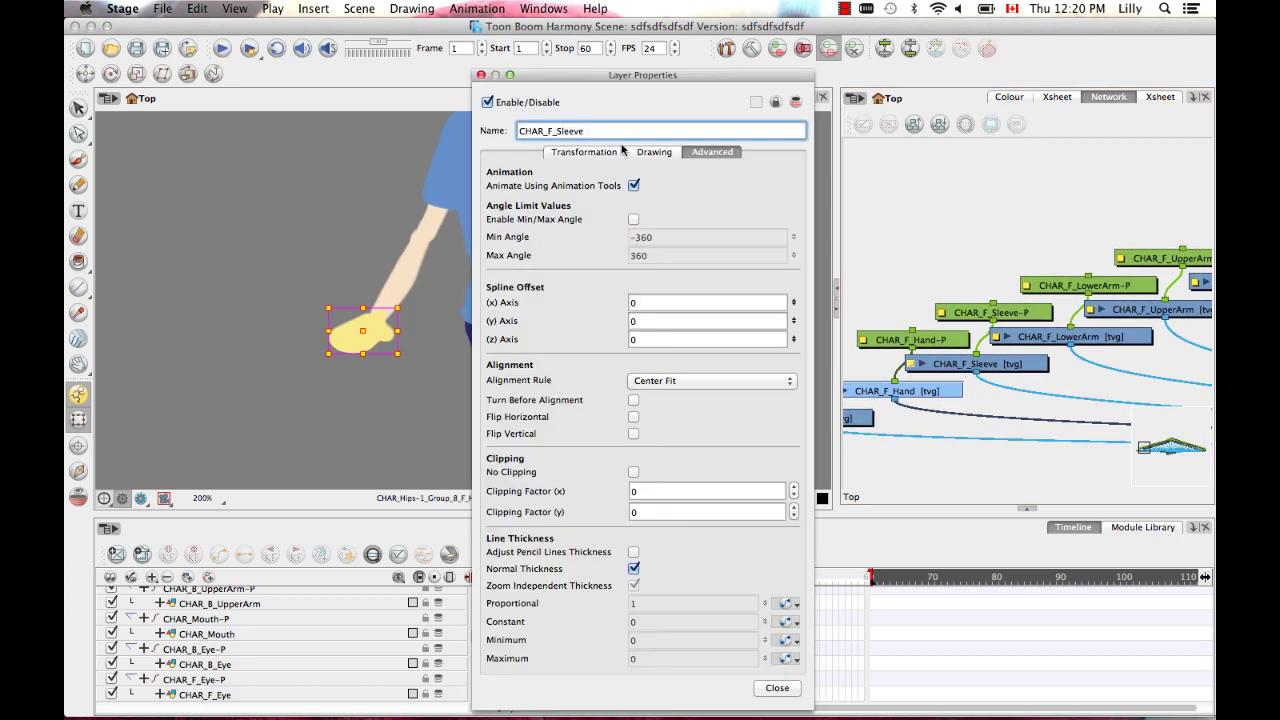
{"action": "left_click", "coordinate": [481, 75]}
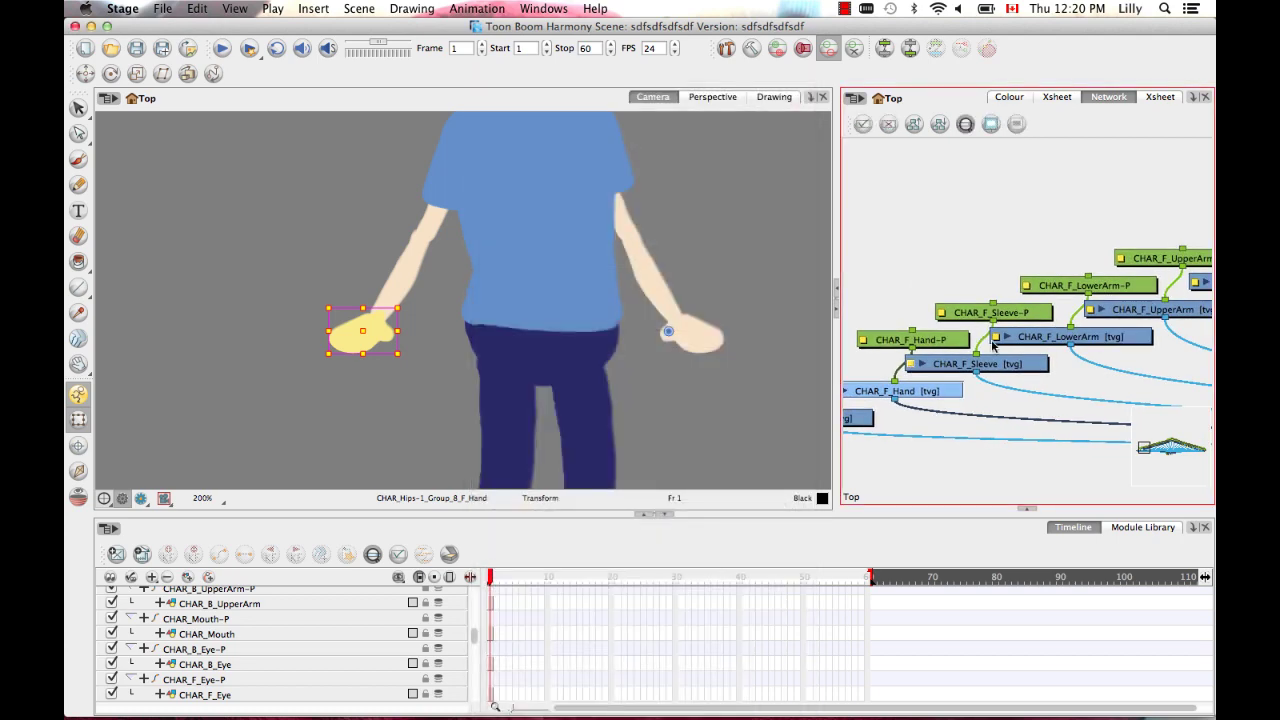
{"action": "double_click", "coordinate": [998, 340]}
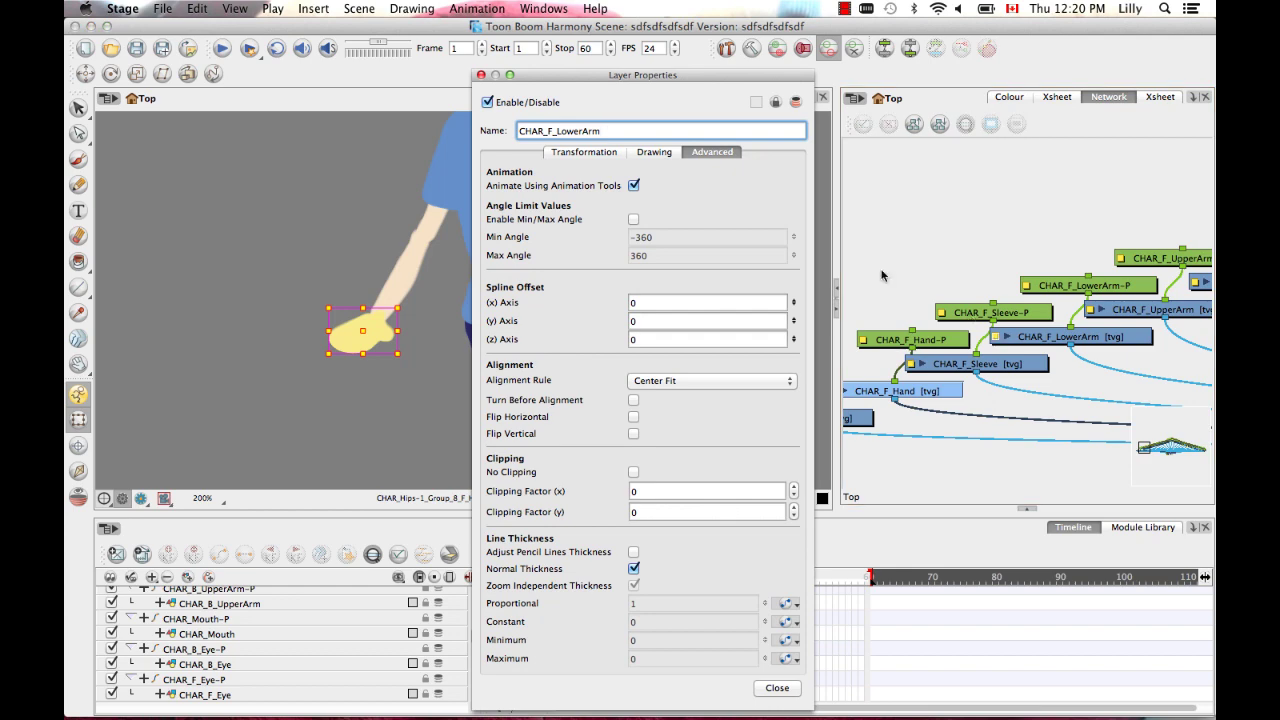
{"action": "left_click", "coordinate": [633, 186]}
{"action": "left_click", "coordinate": [481, 75]}
Turn off Animate Using Animation Tools for the CHAR_F_UpperArm drawing, then deselect it.
{"action": "left_click_drag", "start_coordinate": [1054, 336], "coordinate": [937, 368]}
{"action": "double_click", "coordinate": [963, 343]}
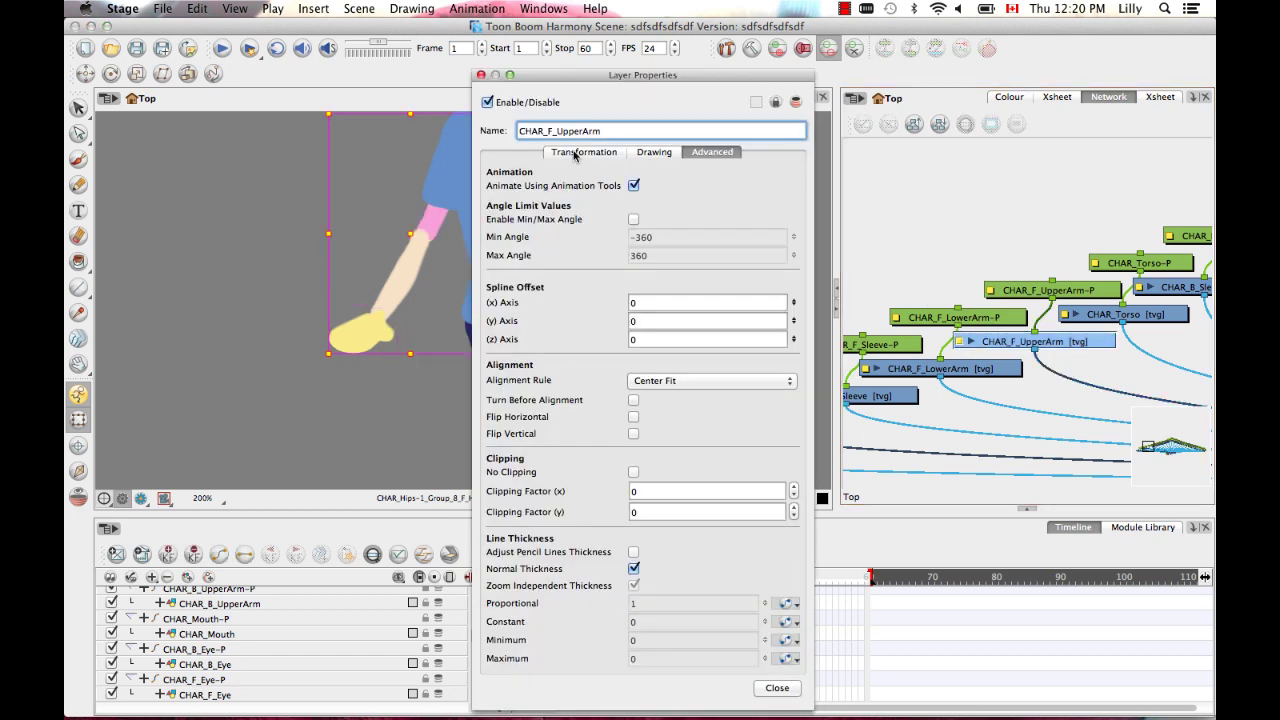
{"action": "left_click", "coordinate": [634, 187]}
{"action": "left_click", "coordinate": [481, 76]}
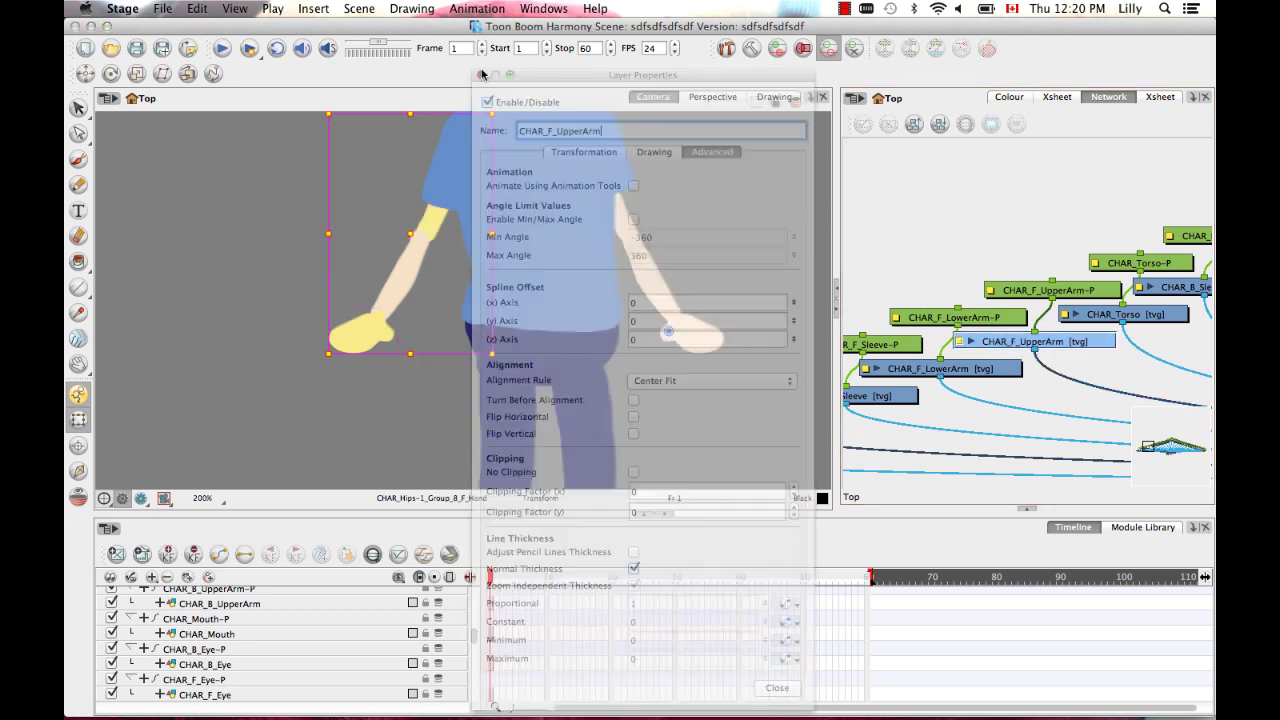
{"action": "left_click", "coordinate": [869, 188]}
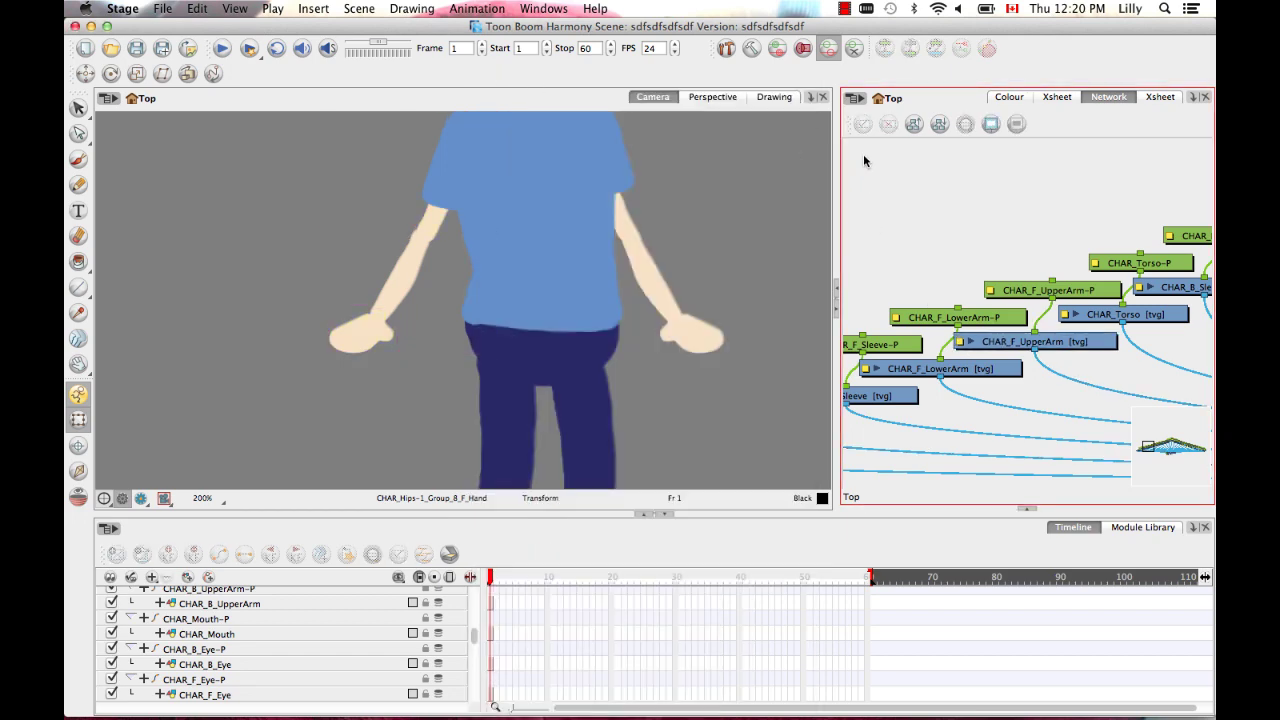
Swap the camera view for a Layer Properties view and inspect the front upper arm, lower arm and sleeve drawings.
{"action": "left_click", "coordinate": [810, 97]}
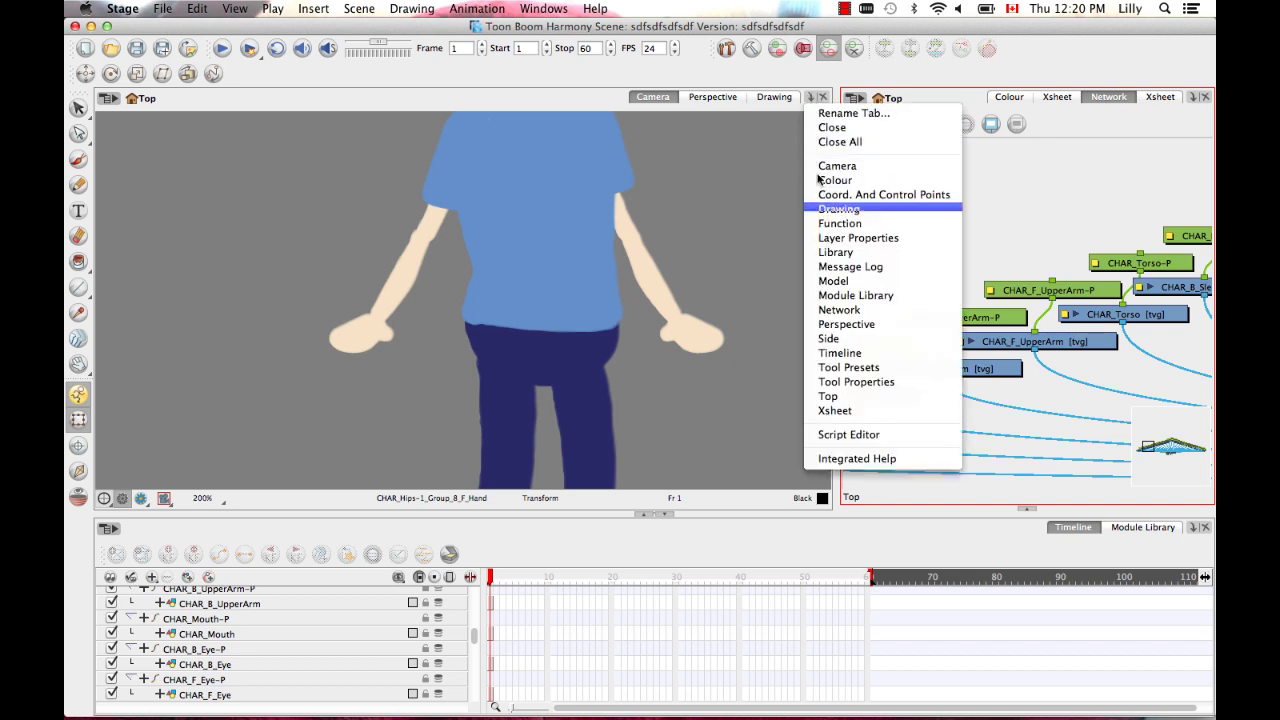
{"action": "left_click", "coordinate": [847, 238]}
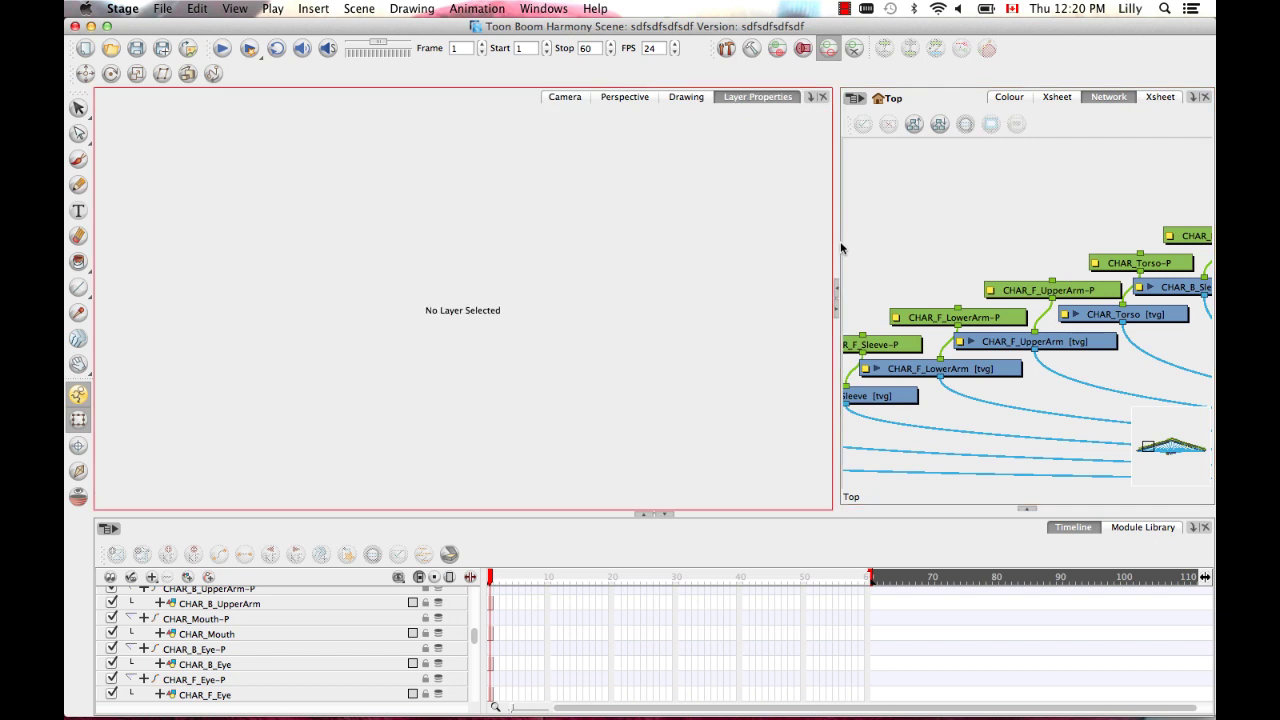
{"action": "left_click", "coordinate": [1083, 344]}
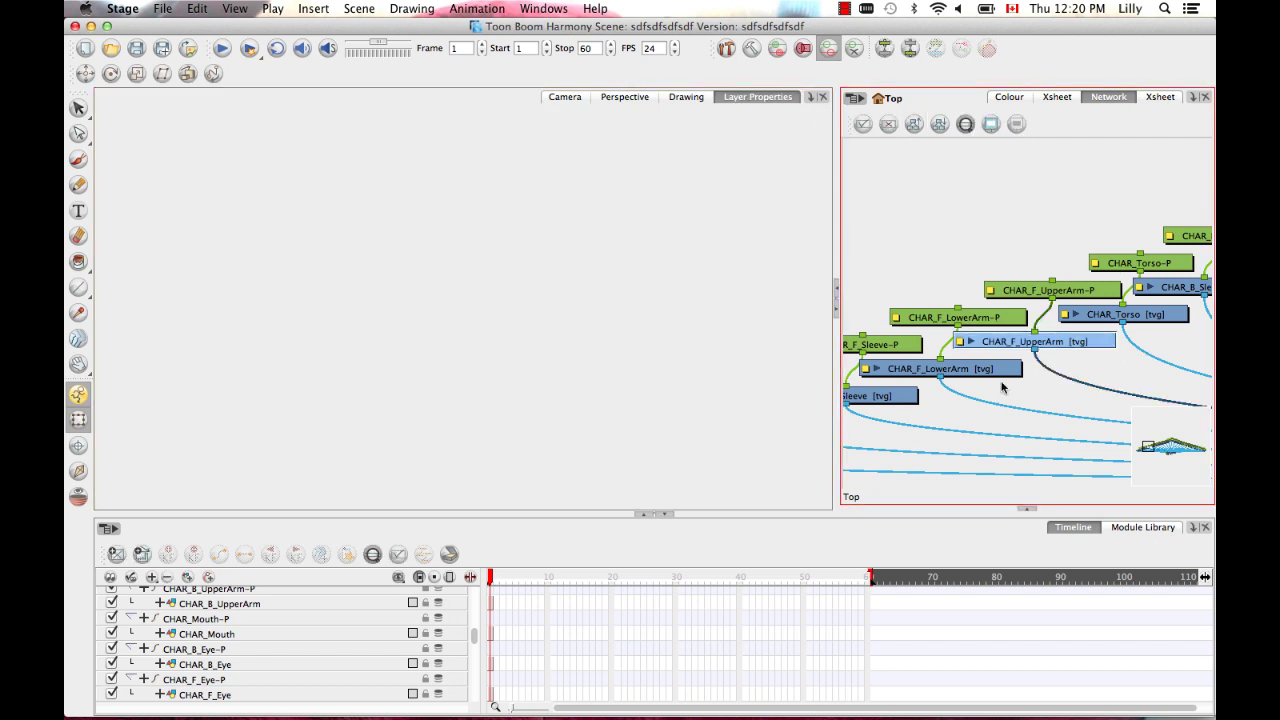
{"action": "left_click", "coordinate": [989, 371]}
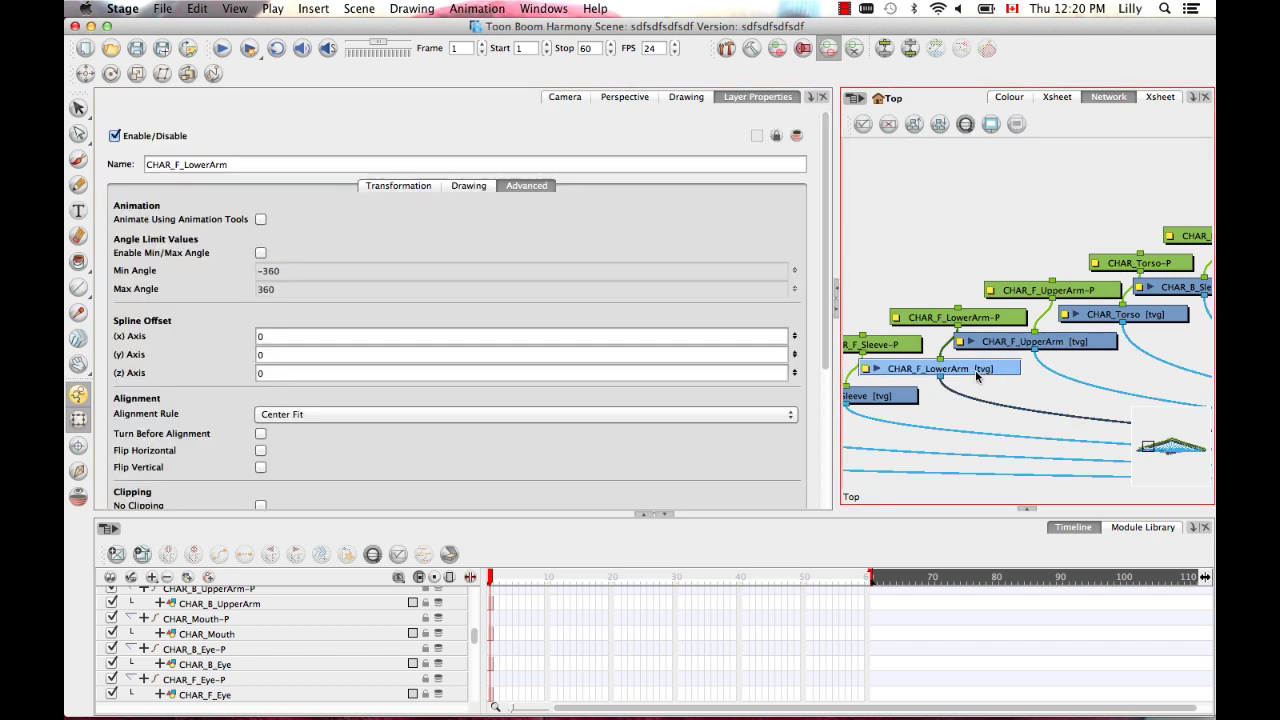
{"action": "left_click", "coordinate": [899, 397]}
{"action": "scroll", "coordinate": [1103, 320], "scroll_direction": "right", "scroll_amount": 10}
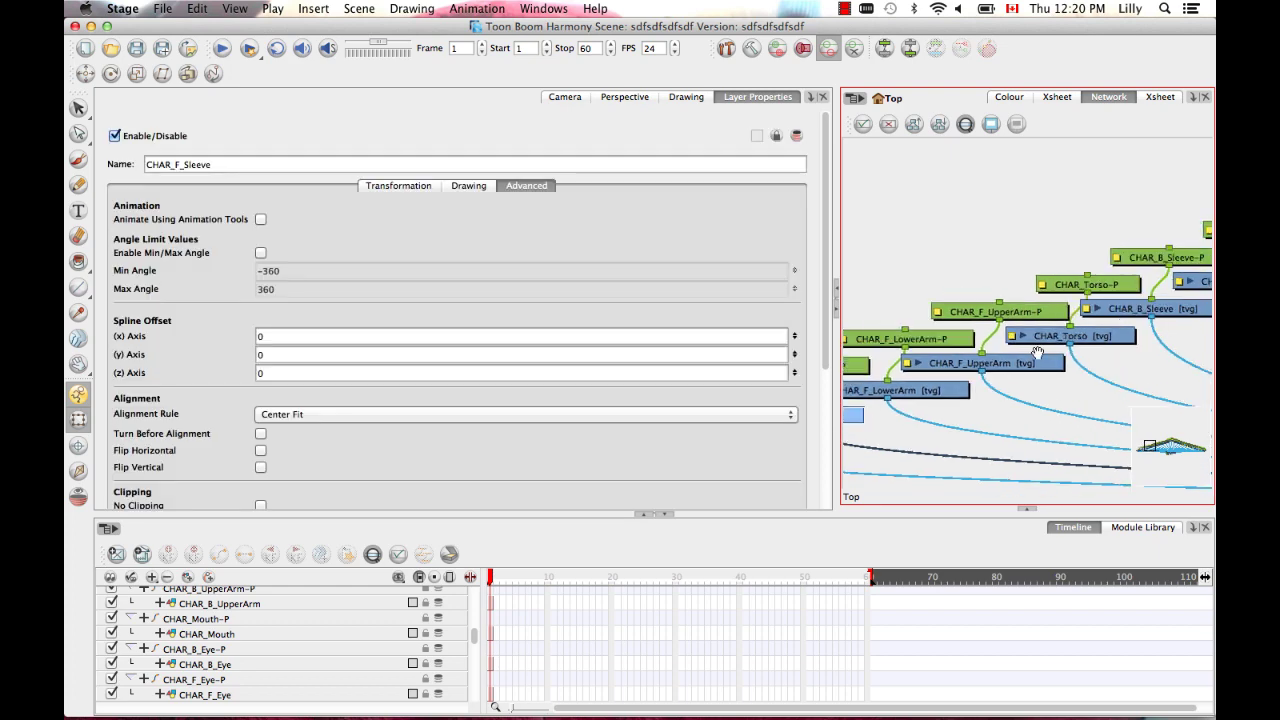
Turn off Animate Using Animation Tools for CHAR_B_Sleeve and CHAR_B_Hand, then inspect CHAR_B_LowerArm.
{"action": "left_click", "coordinate": [1025, 343]}
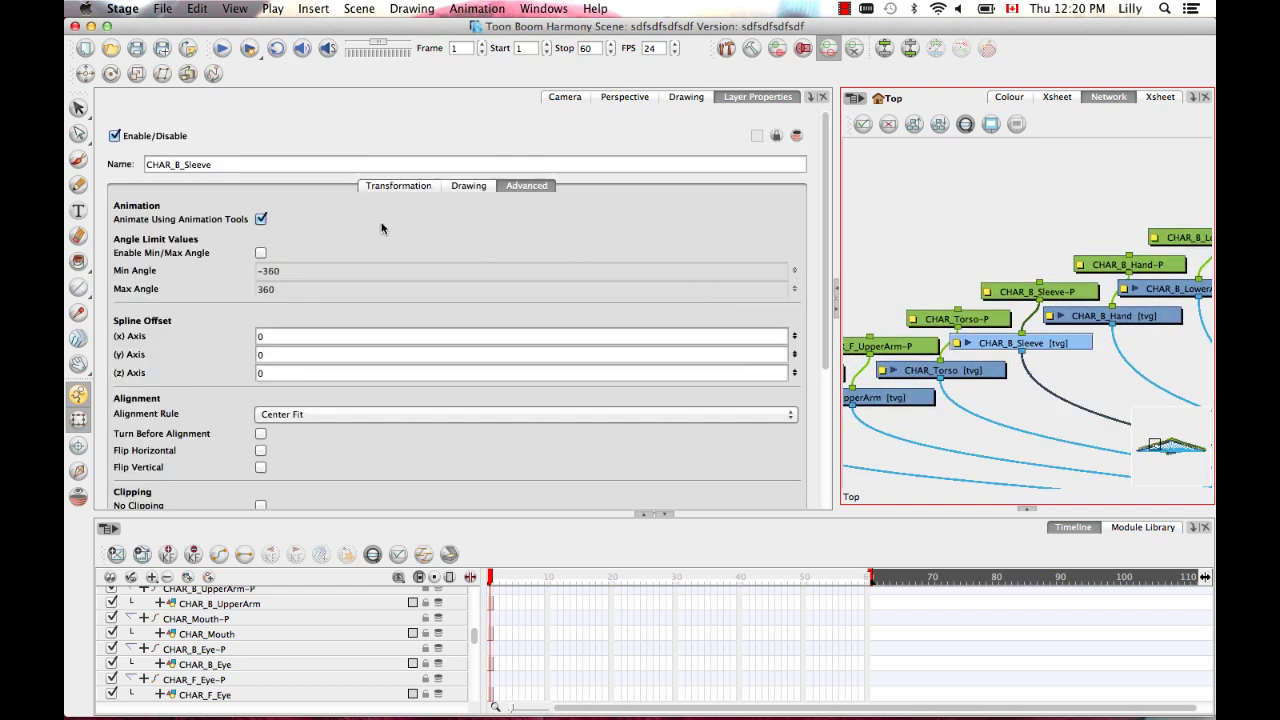
{"action": "left_click", "coordinate": [261, 219]}
{"action": "scroll", "coordinate": [1045, 312], "scroll_direction": "right", "scroll_amount": 5}
{"action": "left_click", "coordinate": [995, 360]}
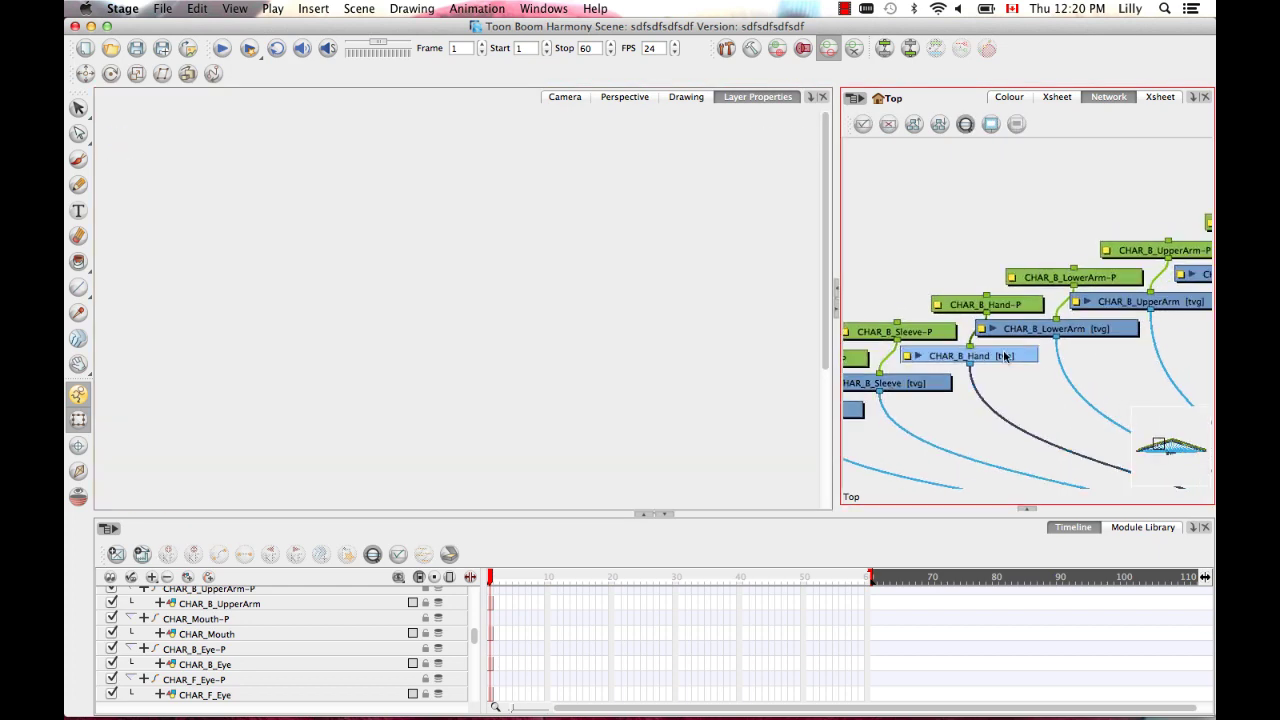
{"action": "left_click", "coordinate": [261, 219]}
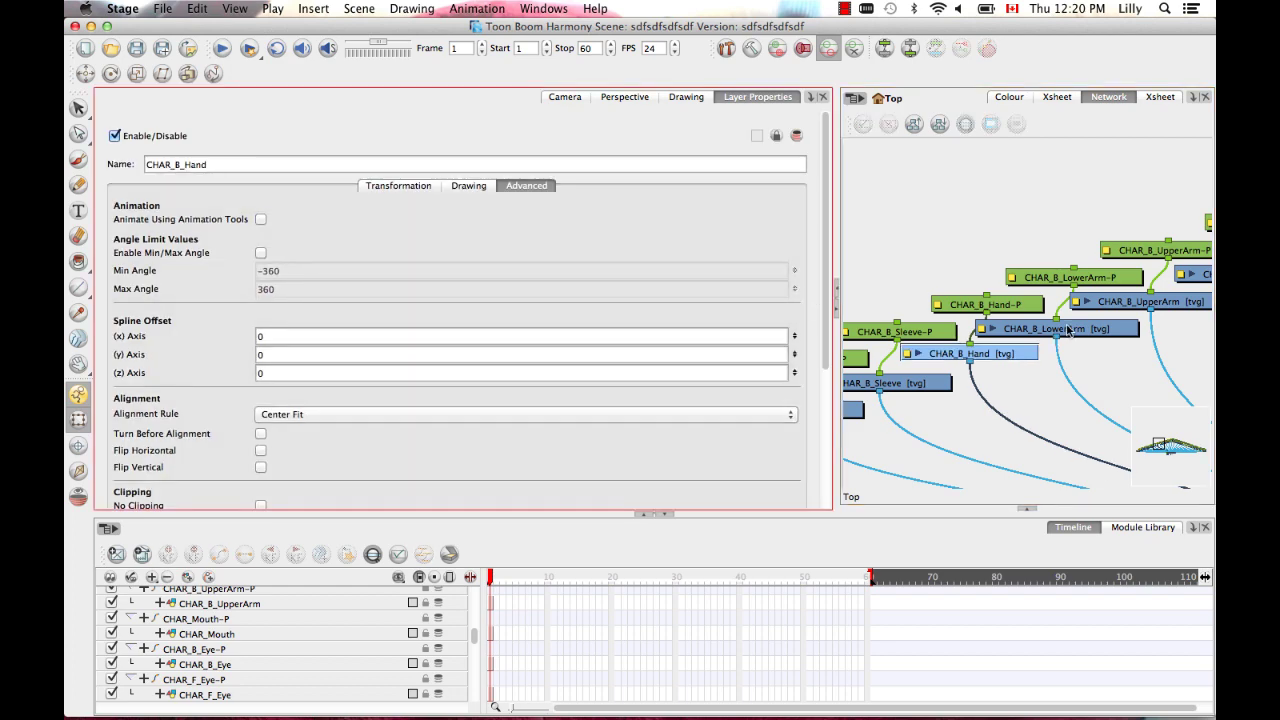
{"action": "left_click", "coordinate": [1062, 329]}
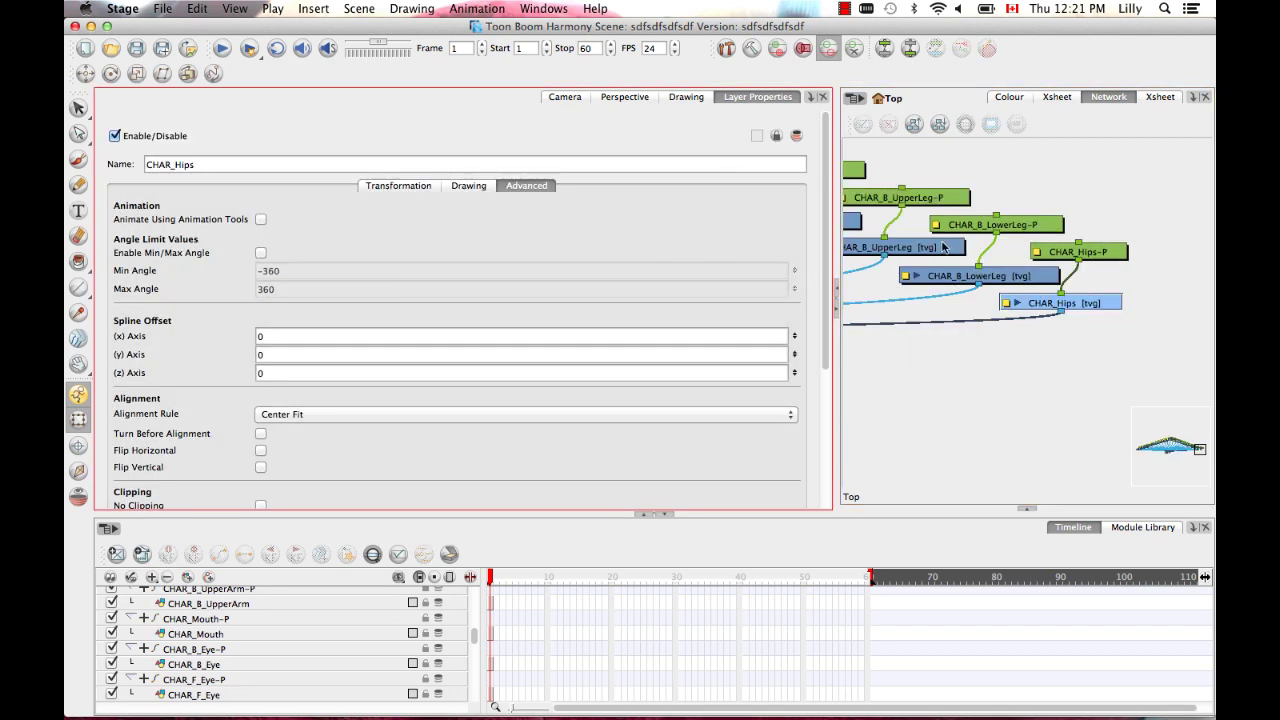
{"action": "scroll", "coordinate": [1045, 280], "scroll_direction": "left", "scroll_amount": 4}
Return to the Camera view and select the CHAR_Hips-P peg.
{"action": "left_click", "coordinate": [564, 97]}
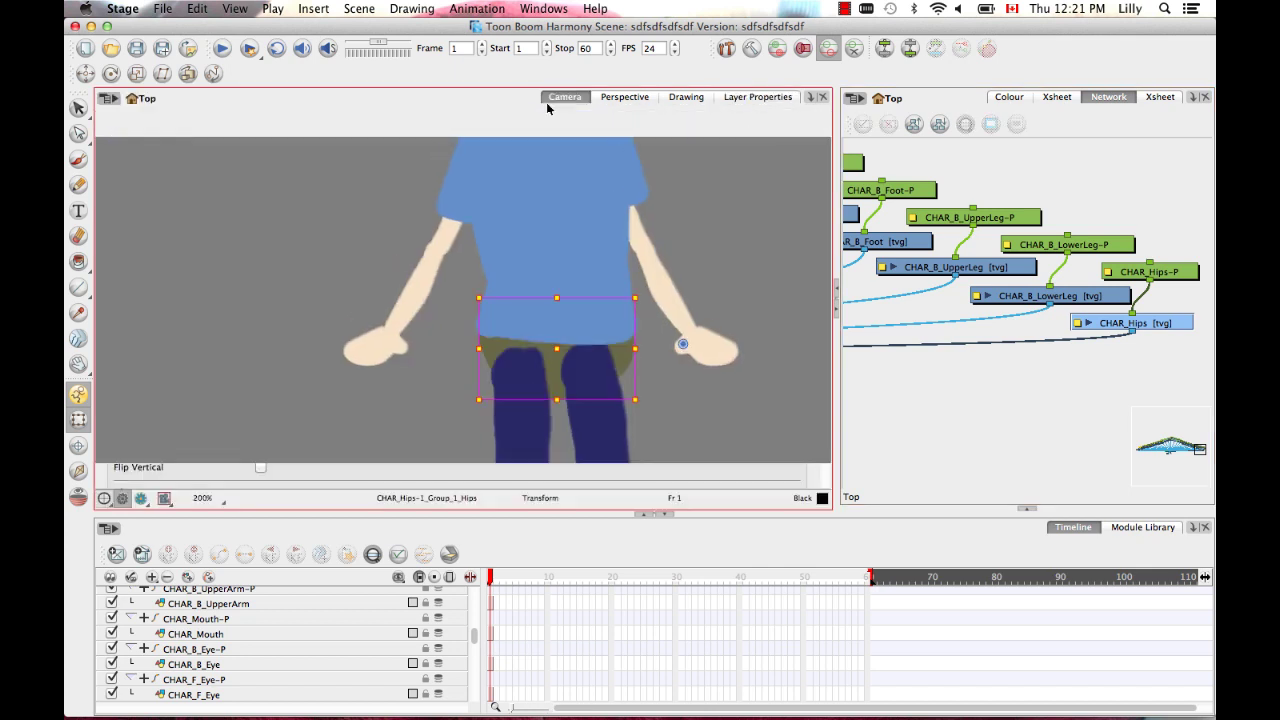
{"action": "left_click", "coordinate": [1008, 386]}
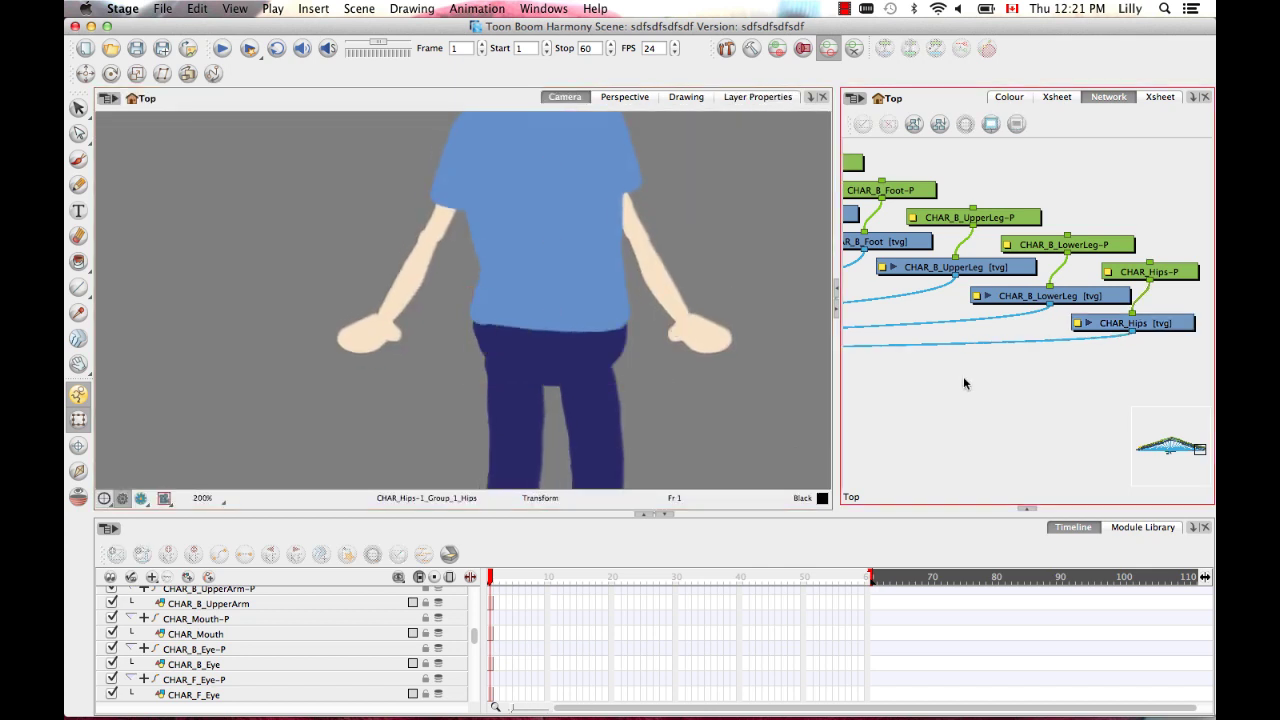
{"action": "left_click", "coordinate": [550, 351]}
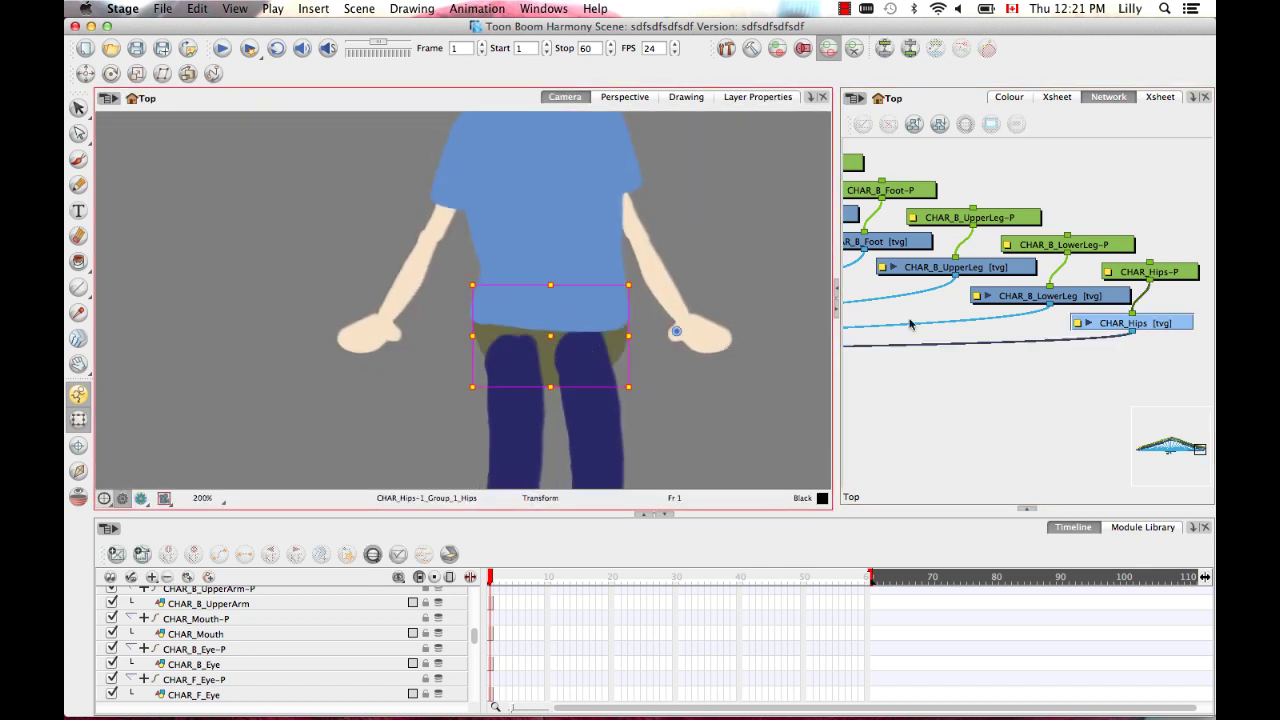
{"action": "left_click_drag", "start_coordinate": [938, 321], "coordinate": [882, 304]}
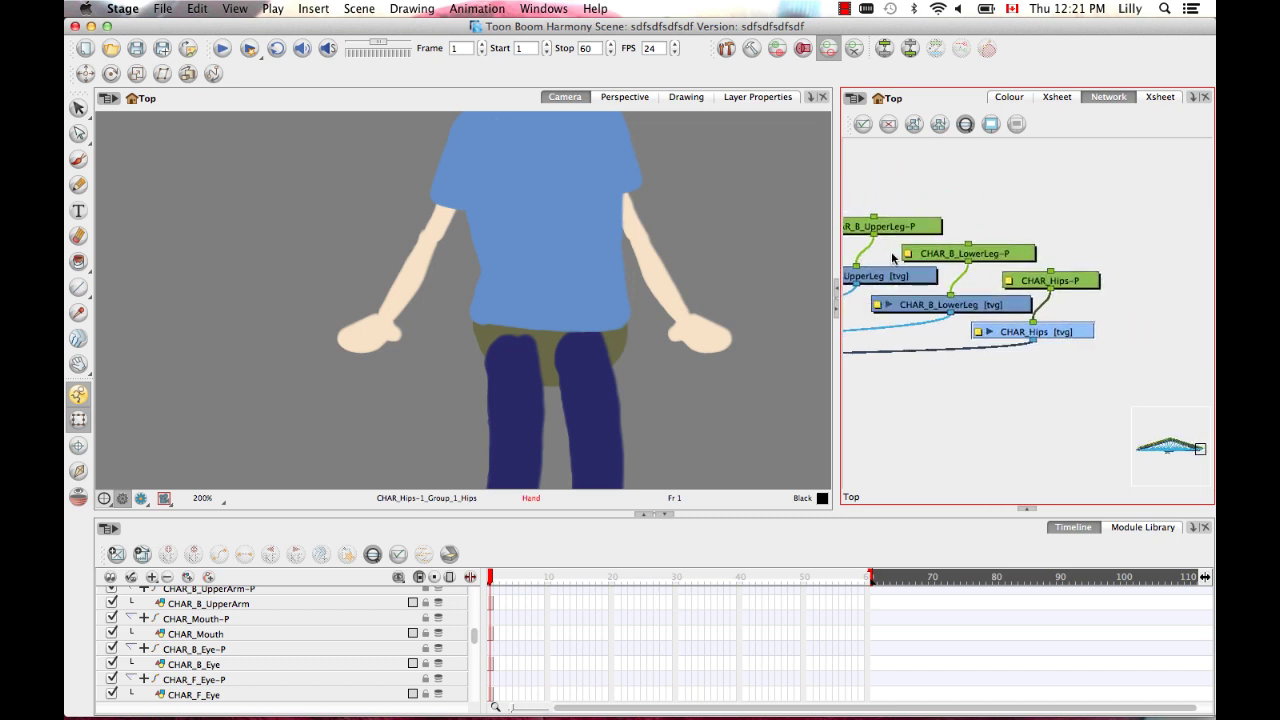
{"action": "left_click", "coordinate": [1093, 282]}
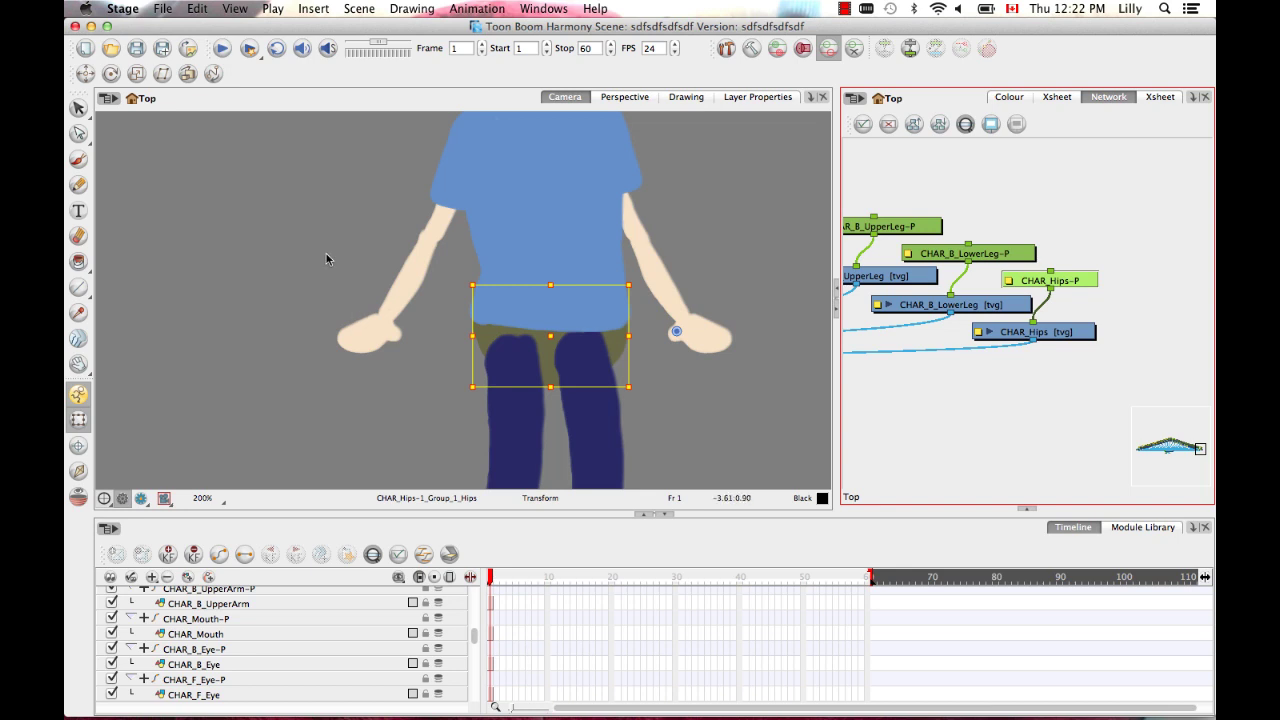
Move the hips peg's rotation pivot onto the hips using the Transform and Rotate tools.
{"action": "left_click", "coordinate": [110, 73]}
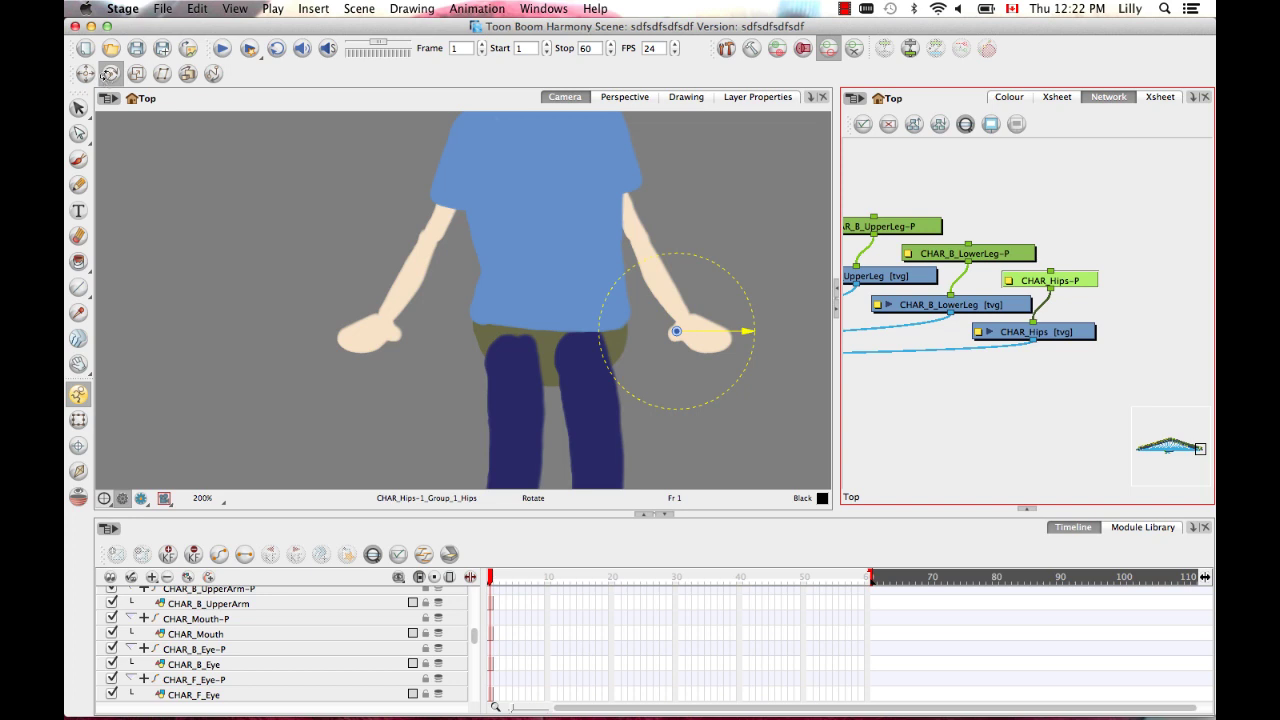
{"action": "left_click", "coordinate": [81, 424]}
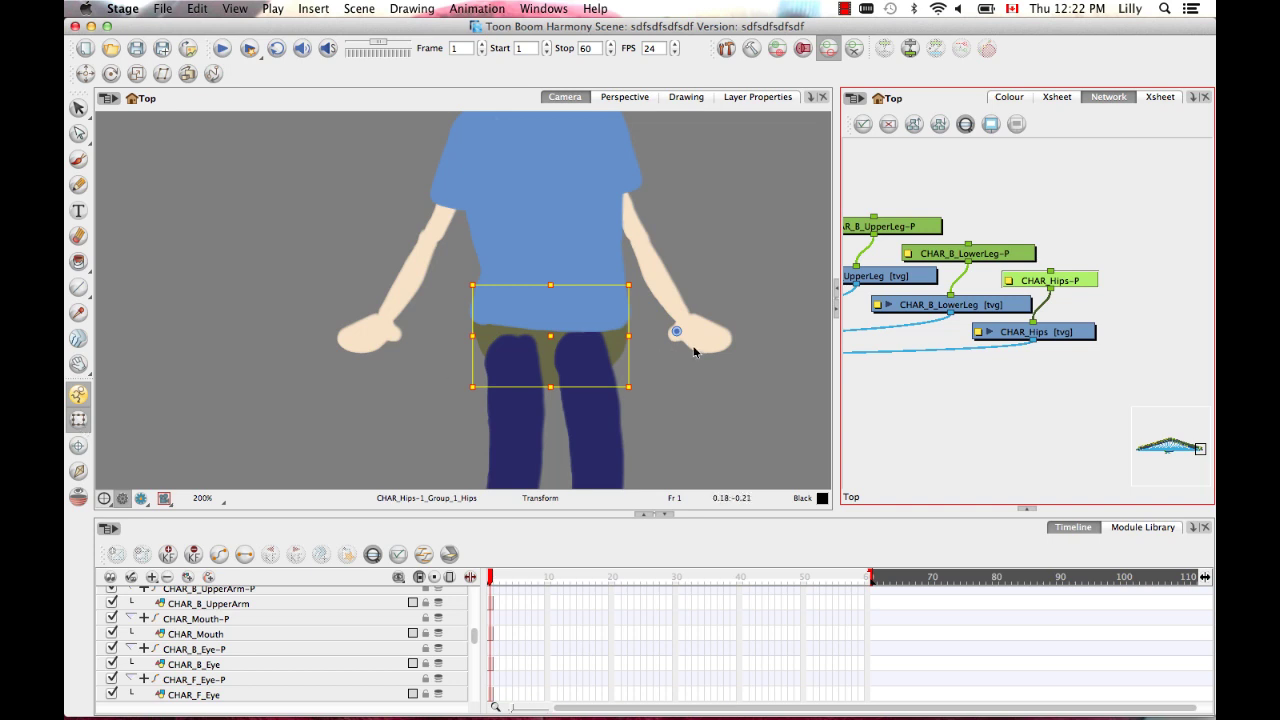
{"action": "left_click", "coordinate": [674, 334]}
{"action": "left_click_drag", "start_coordinate": [572, 321], "coordinate": [570, 312]}
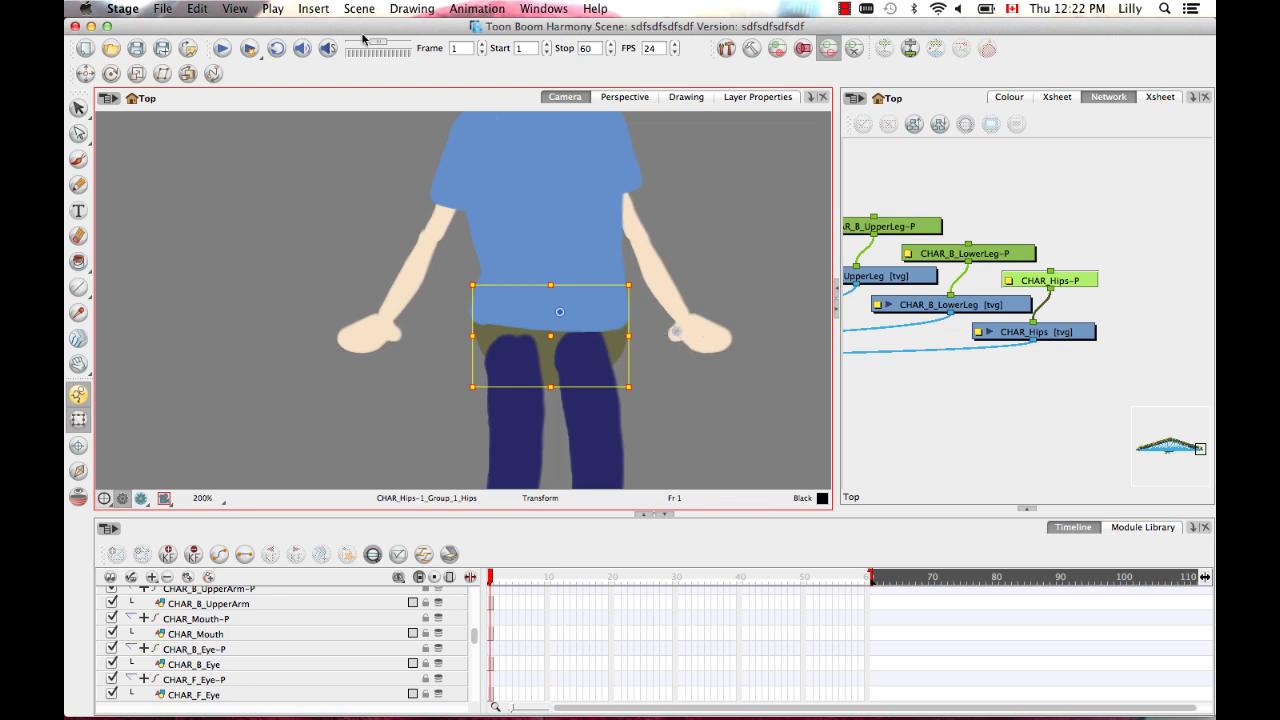
{"action": "left_click", "coordinate": [111, 73]}
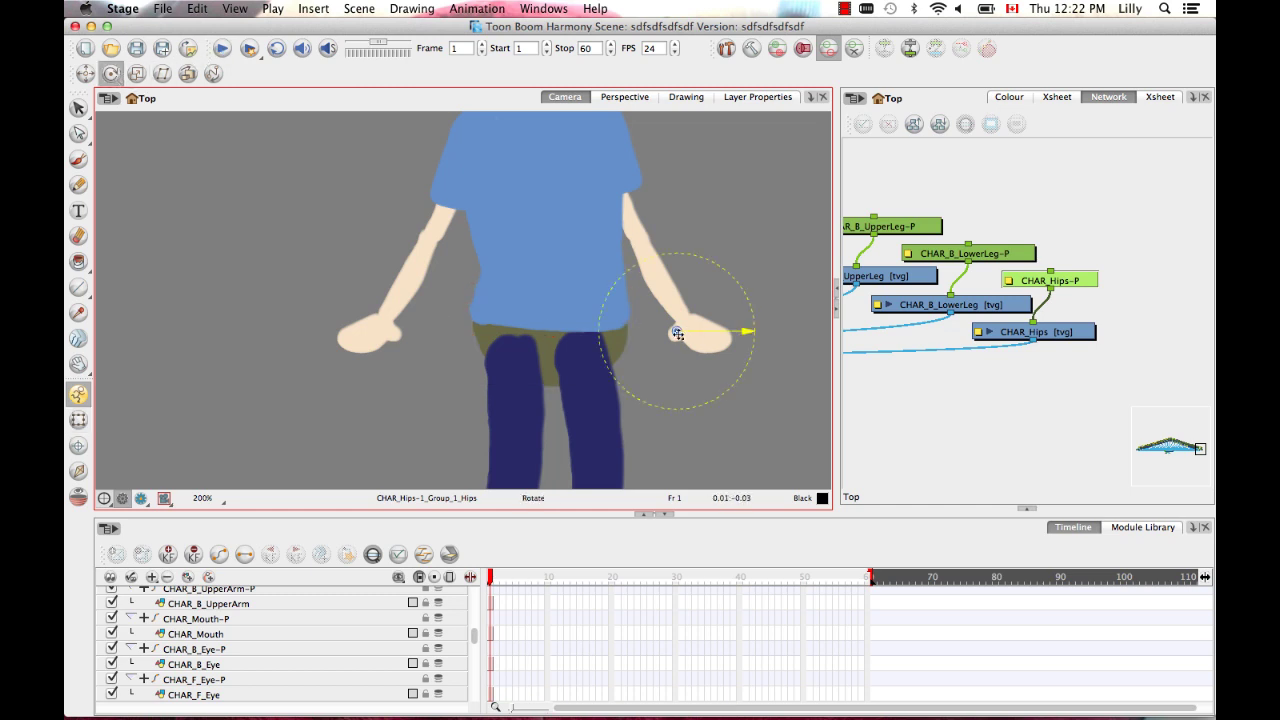
{"action": "left_click_drag", "start_coordinate": [676, 333], "coordinate": [552, 331]}
Select the back lower leg and CHAR_B_UpperLeg-P pegs to check their pivots.
{"action": "scroll", "coordinate": [660, 330], "scroll_direction": "down", "scroll_amount": 2}
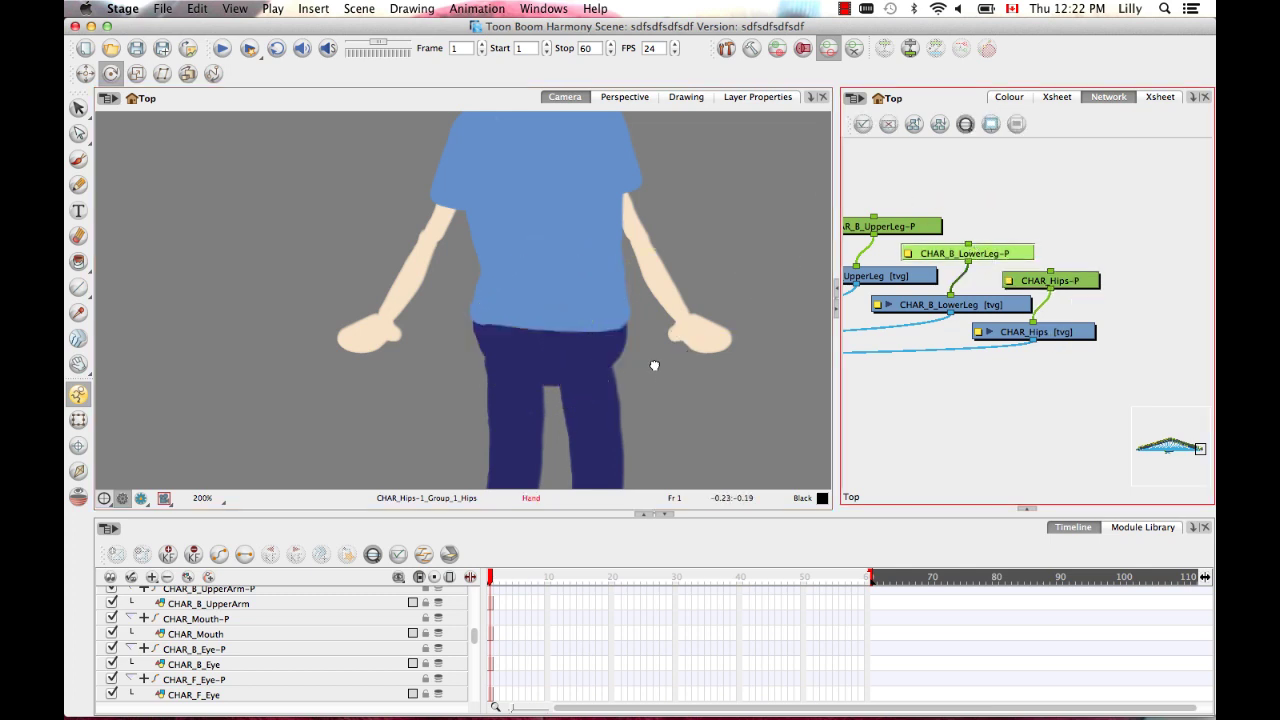
{"action": "left_click", "coordinate": [641, 272]}
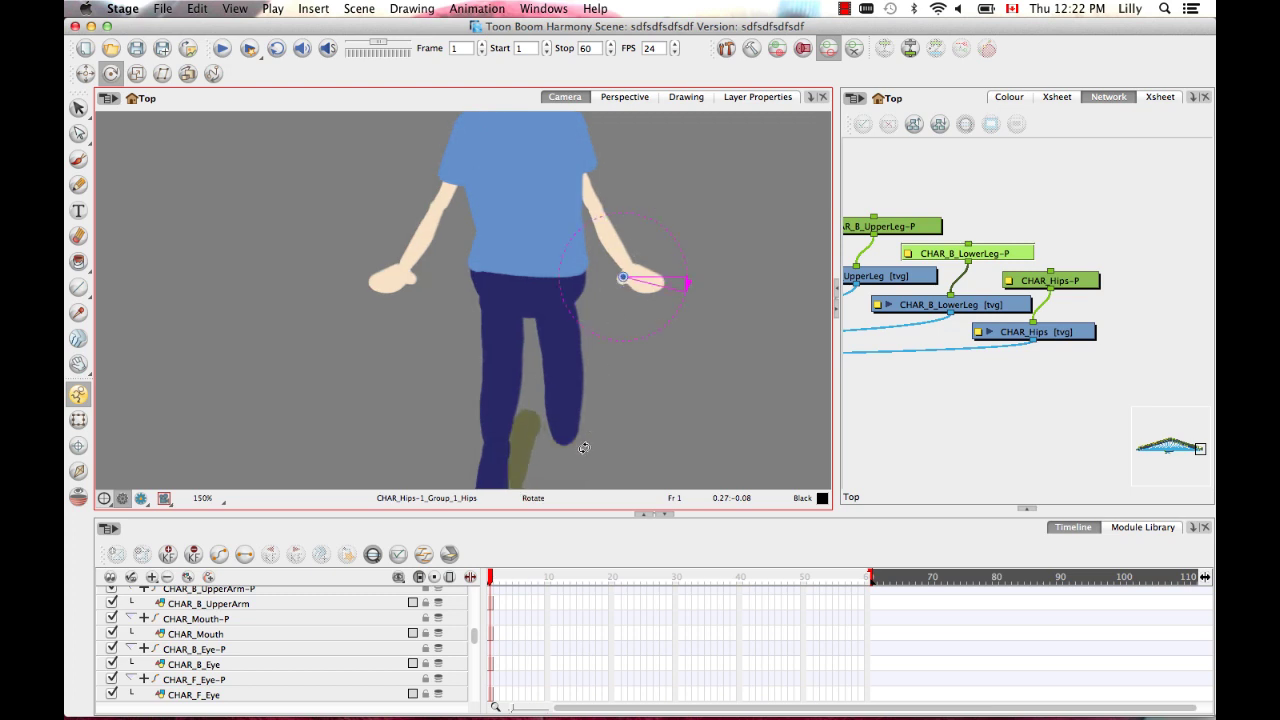
{"action": "left_click", "coordinate": [570, 420]}
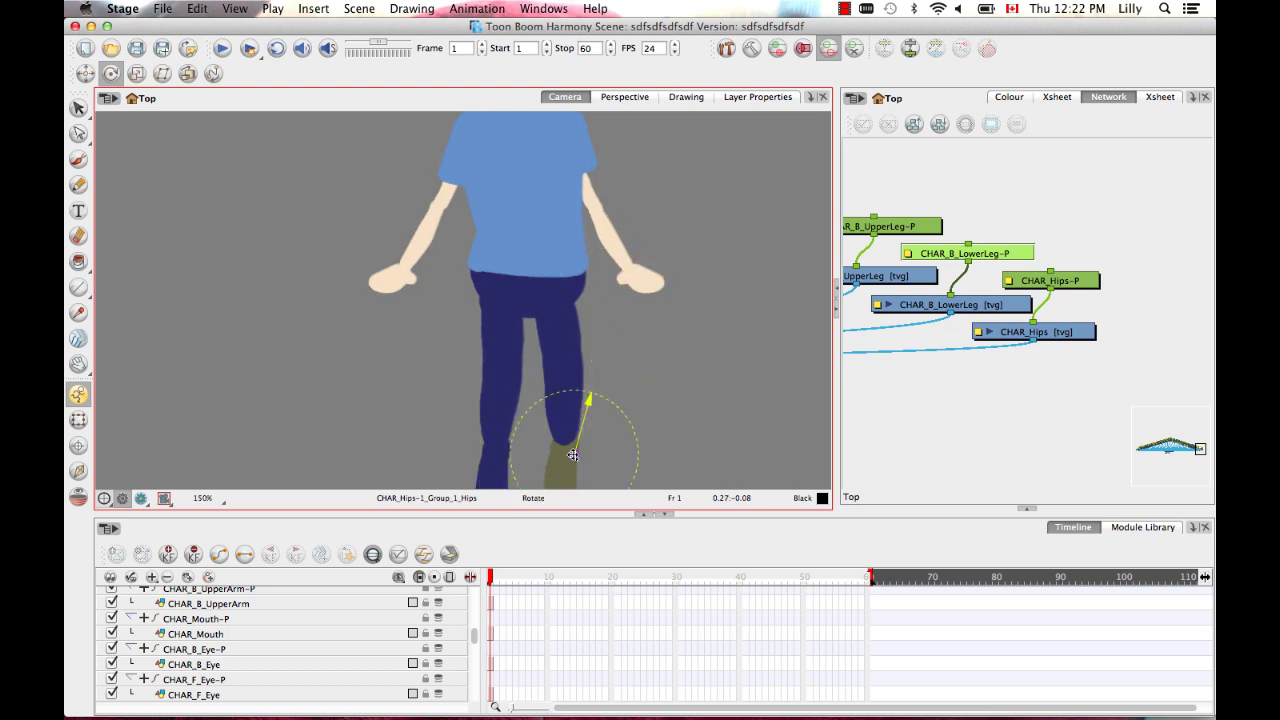
{"action": "left_click", "coordinate": [907, 230]}
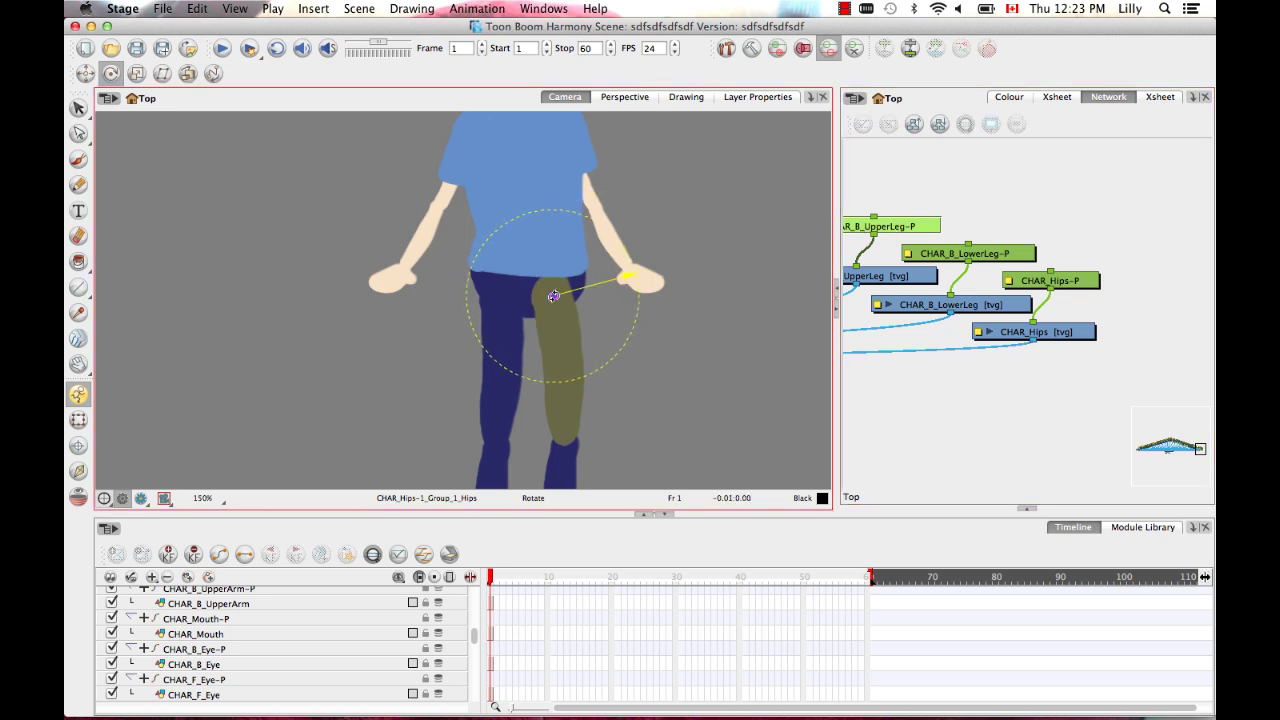
{"action": "left_click_drag", "start_coordinate": [860, 211], "coordinate": [1015, 280]}
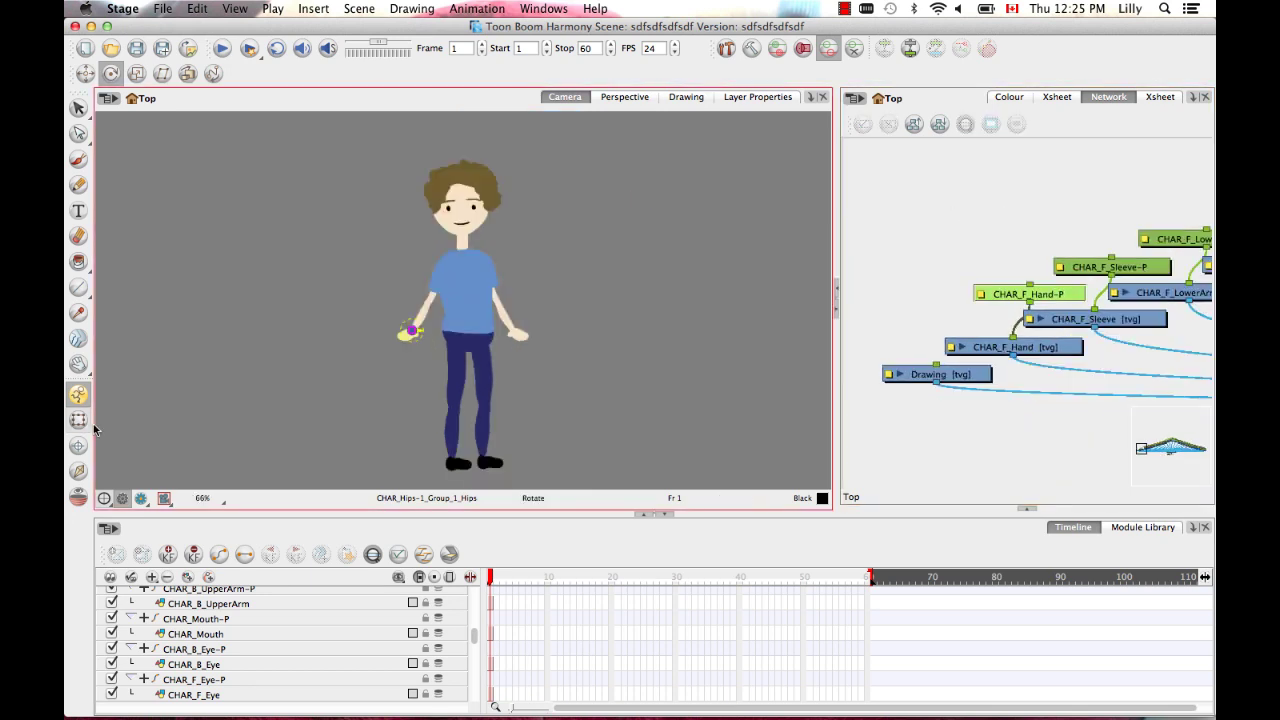
Test stage selection of the hands, back leg, lower legs and torso.
{"action": "left_click", "coordinate": [408, 333]}
{"action": "left_click", "coordinate": [536, 350]}
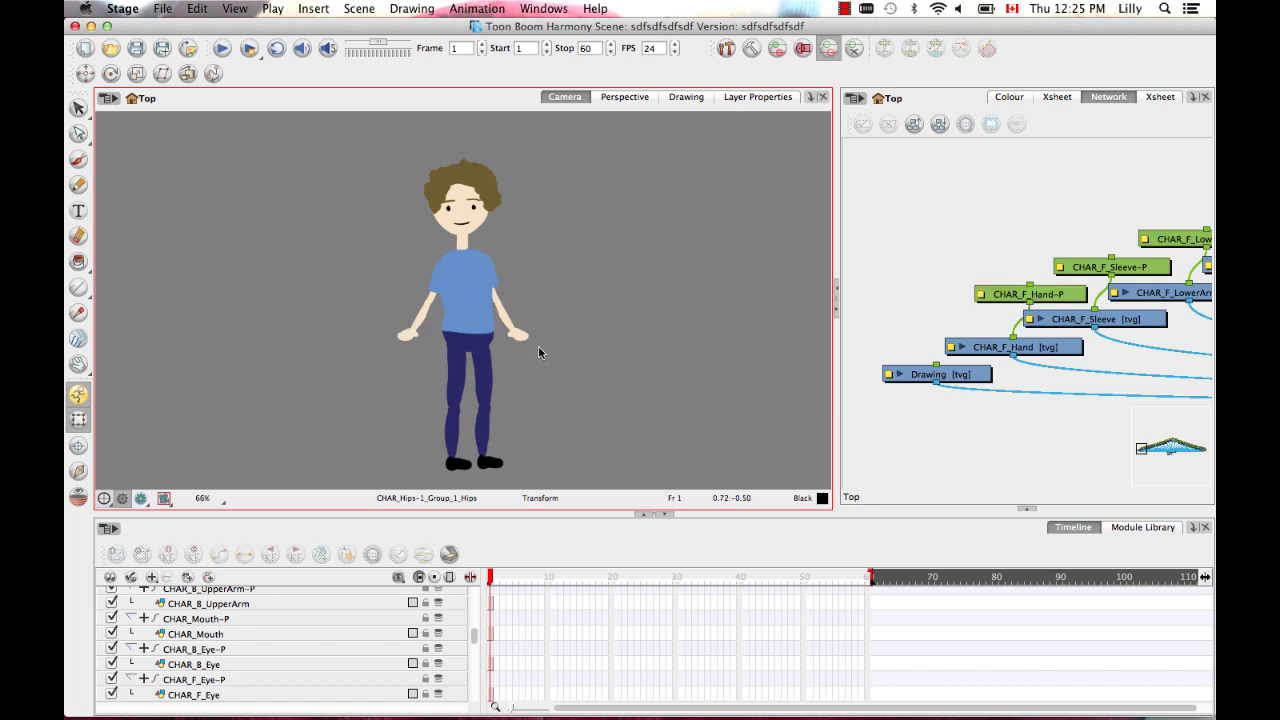
{"action": "left_click", "coordinate": [518, 335]}
{"action": "left_click", "coordinate": [486, 399]}
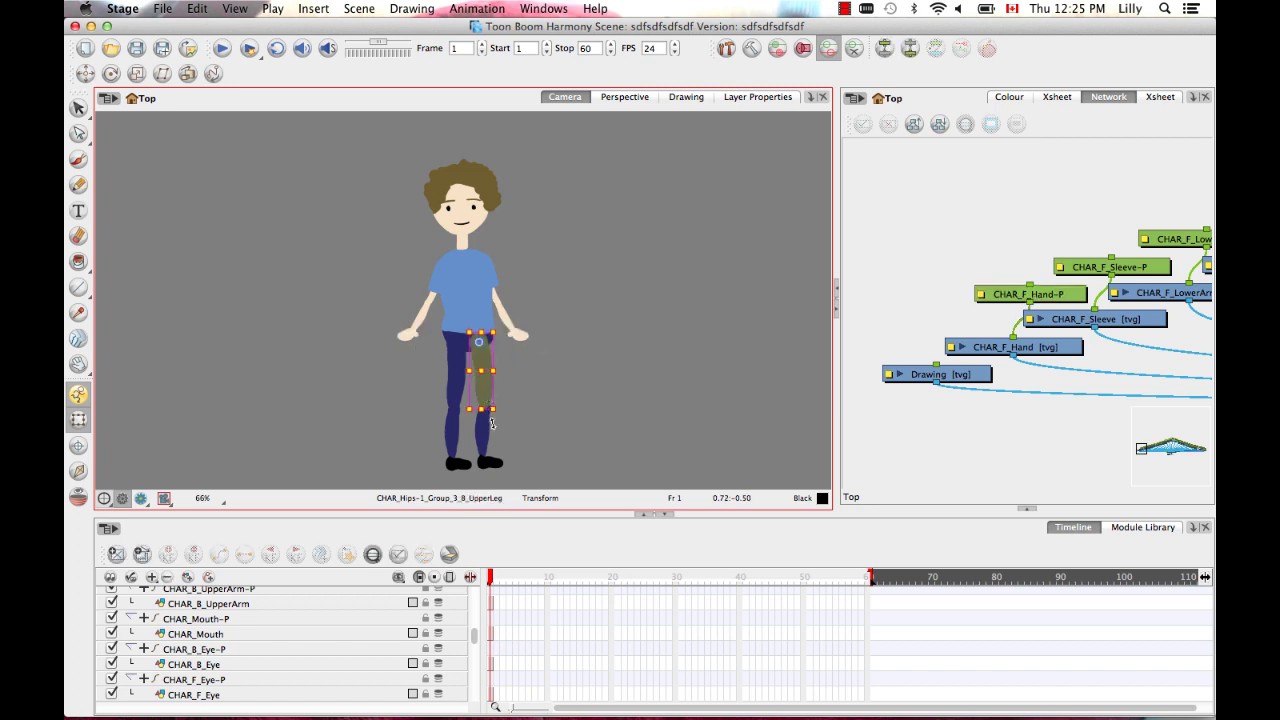
{"action": "left_click", "coordinate": [490, 440]}
{"action": "left_click", "coordinate": [454, 432]}
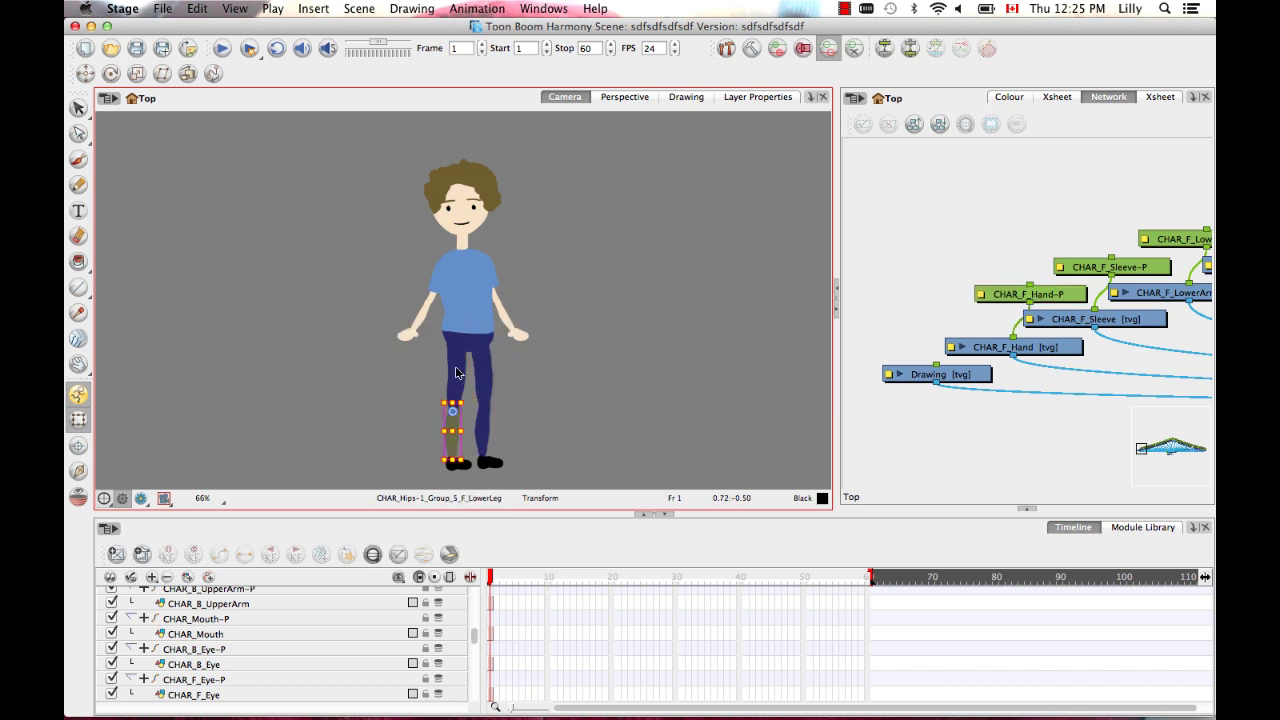
{"action": "left_click", "coordinate": [472, 297]}
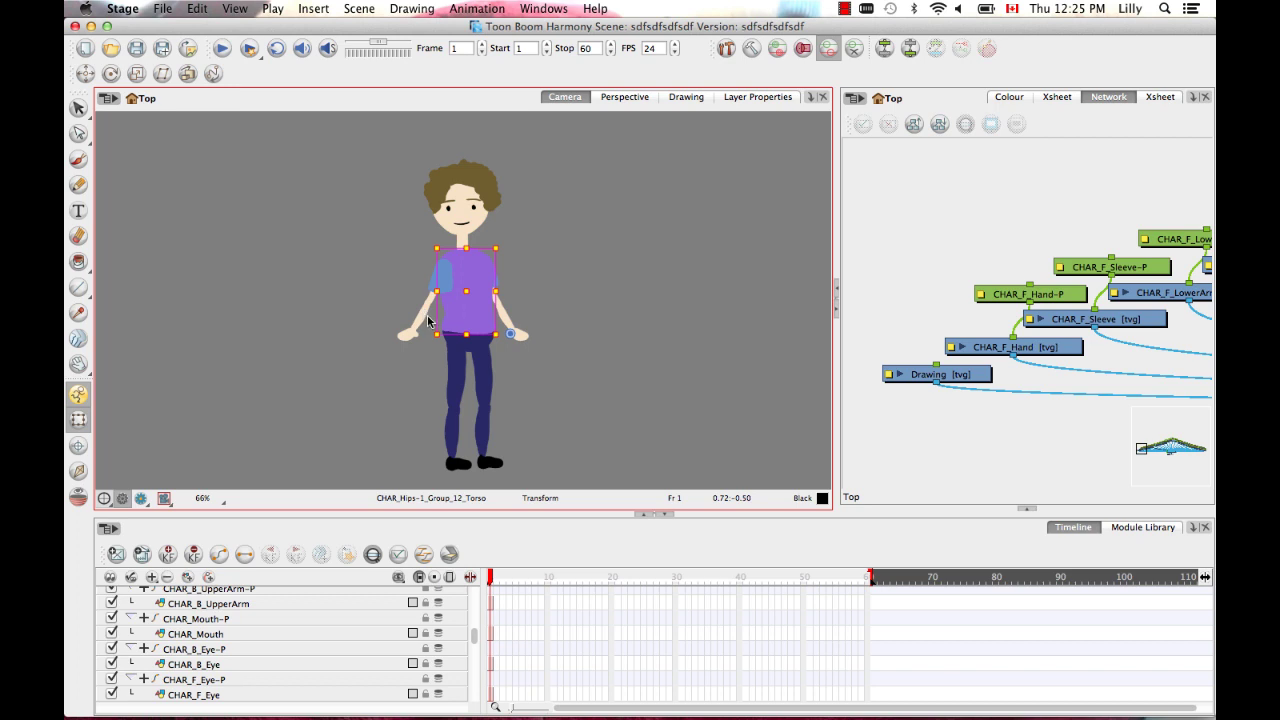
Turn off Animate Using Animation Tools in CHAR_Torso's layer properties.
{"action": "left_click", "coordinate": [1130, 295]}
{"action": "scroll", "coordinate": [1130, 295], "scroll_direction": "right", "scroll_amount": 5}
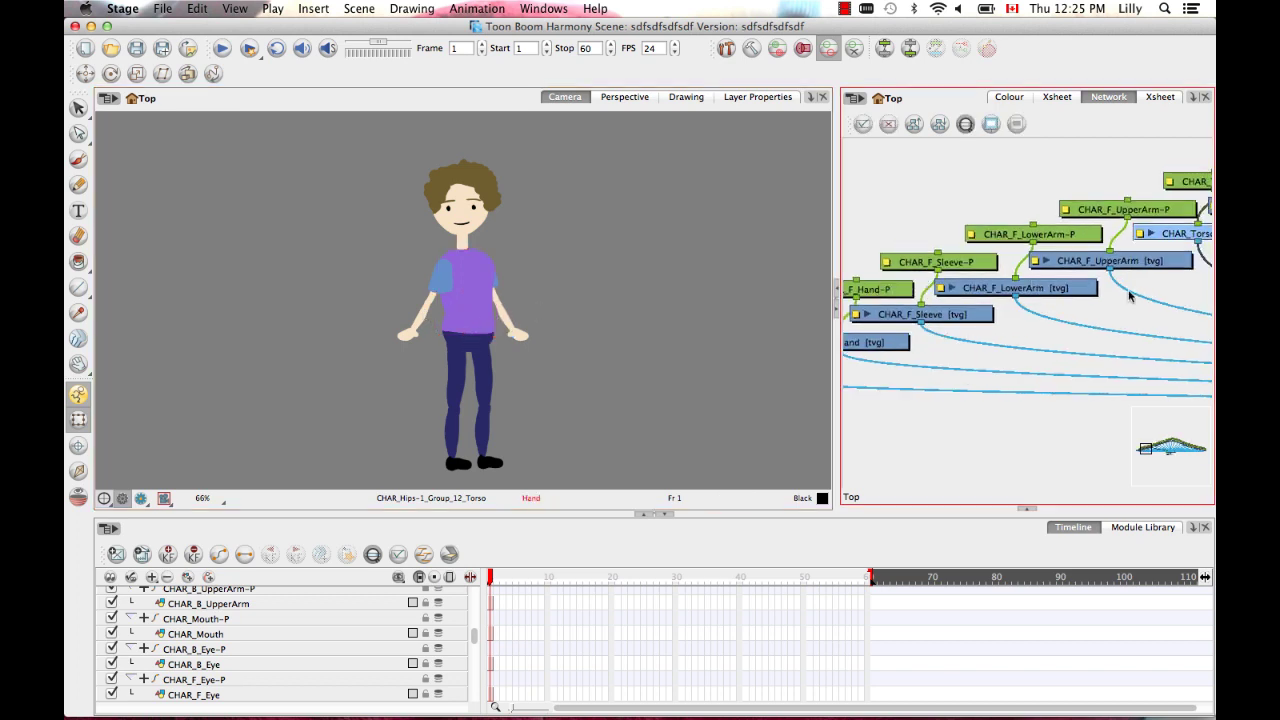
{"action": "scroll", "coordinate": [1066, 289], "scroll_direction": "right", "scroll_amount": 5}
{"action": "scroll", "coordinate": [1066, 289], "scroll_direction": "up", "scroll_amount": 2}
{"action": "left_click", "coordinate": [985, 278]}
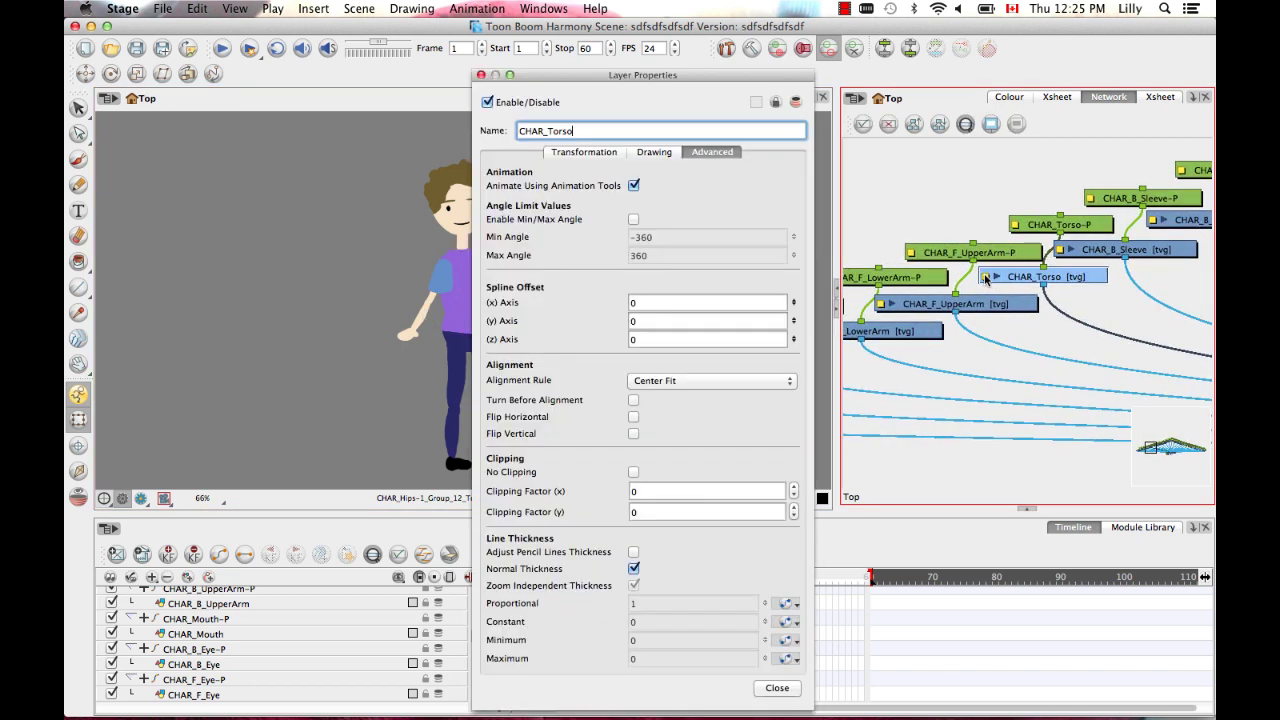
{"action": "left_click", "coordinate": [633, 187]}
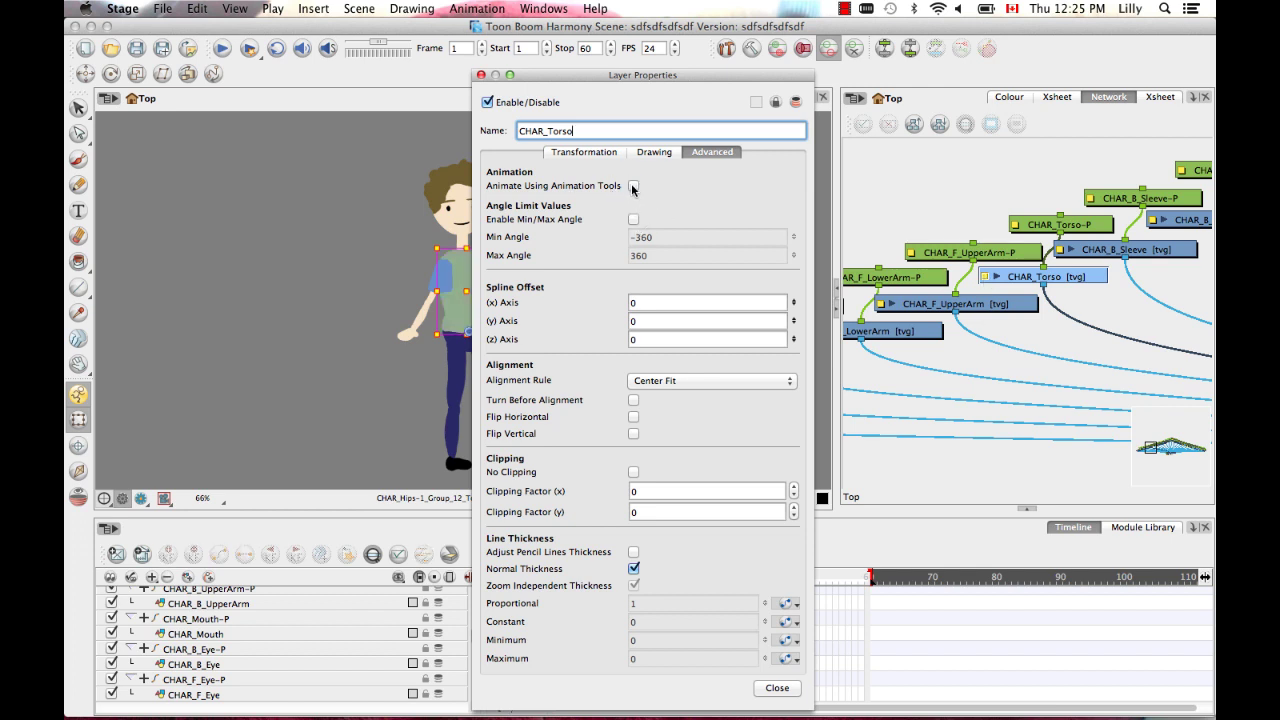
{"action": "left_click", "coordinate": [481, 75]}
Select the torso through its CHAR_Torso-P peg in the node network.
{"action": "left_click", "coordinate": [1110, 310]}
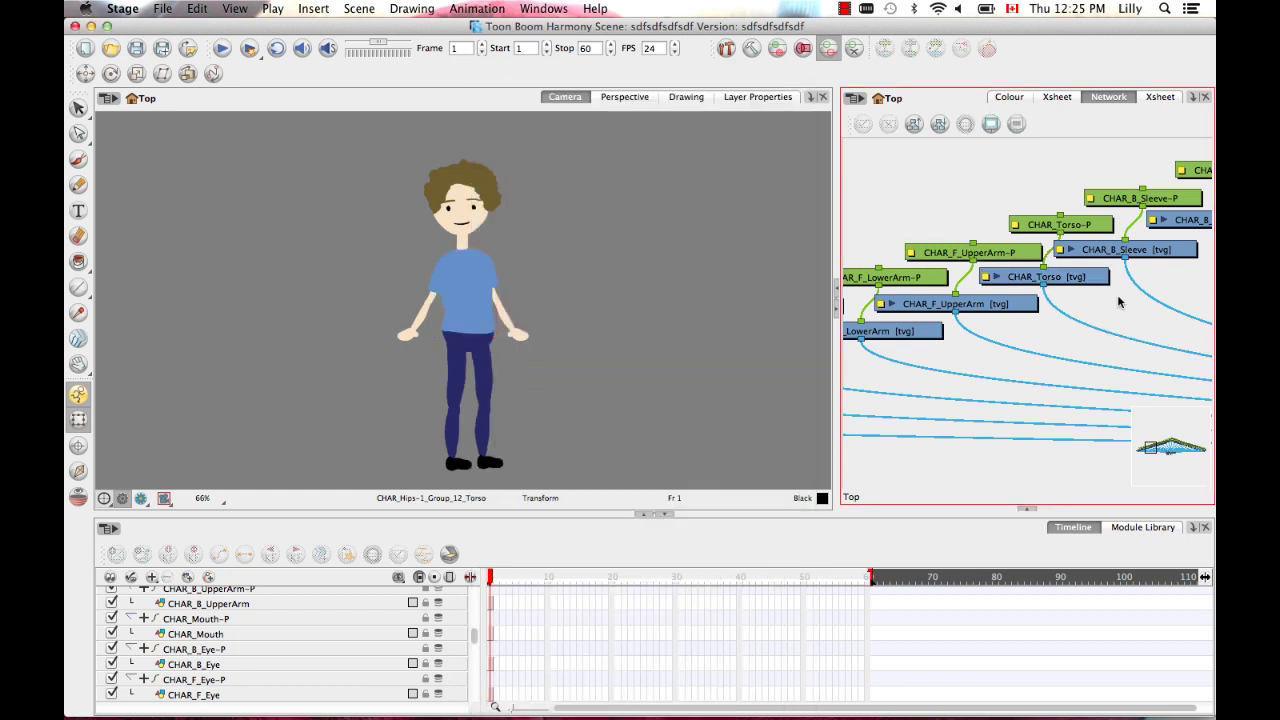
{"action": "left_click", "coordinate": [1077, 228]}
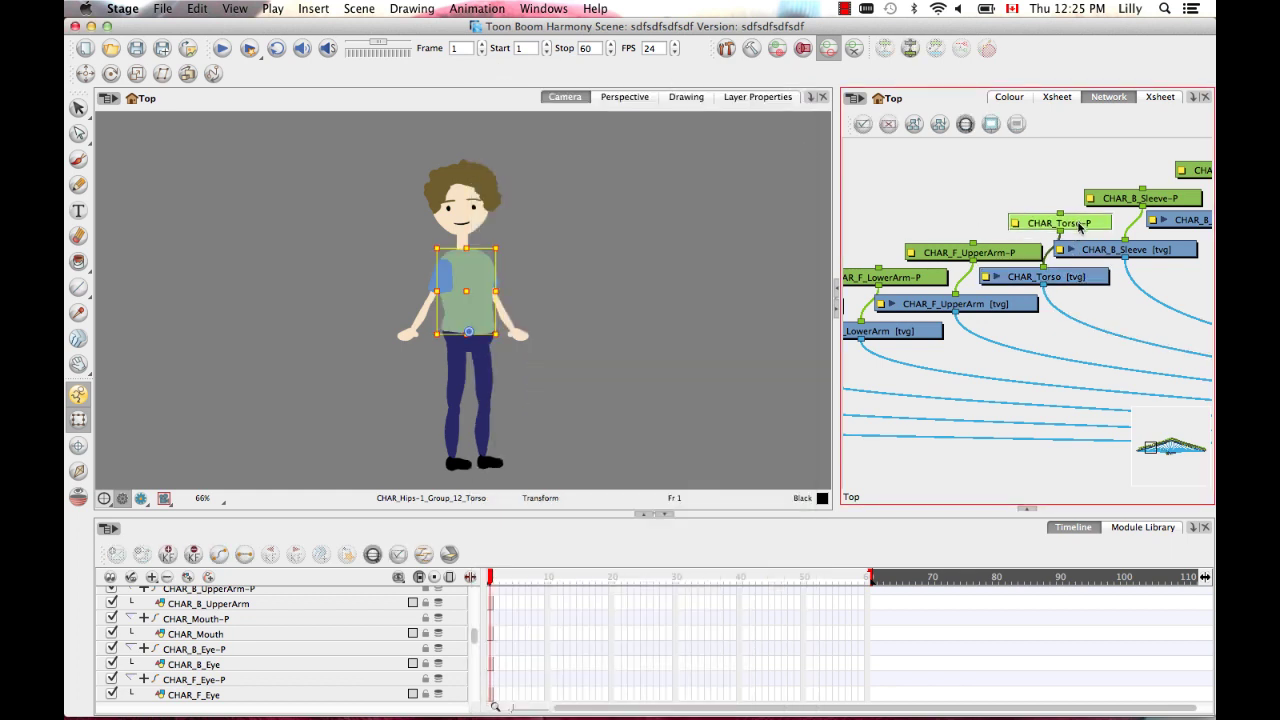
{"action": "left_click", "coordinate": [988, 203]}
{"action": "left_click", "coordinate": [1068, 226]}
{"action": "left_click", "coordinate": [695, 300]}
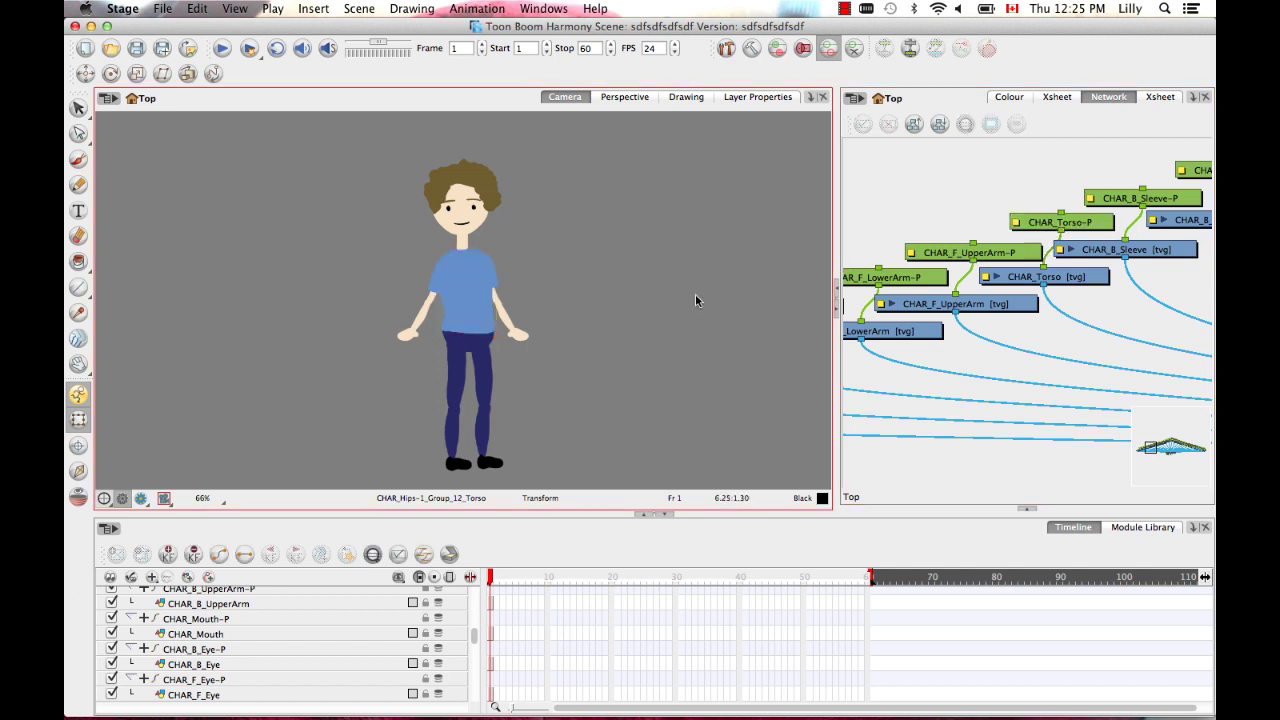
Test stage selection of the torso, front forearm, both hands, head and hair.
{"action": "left_click", "coordinate": [463, 327]}
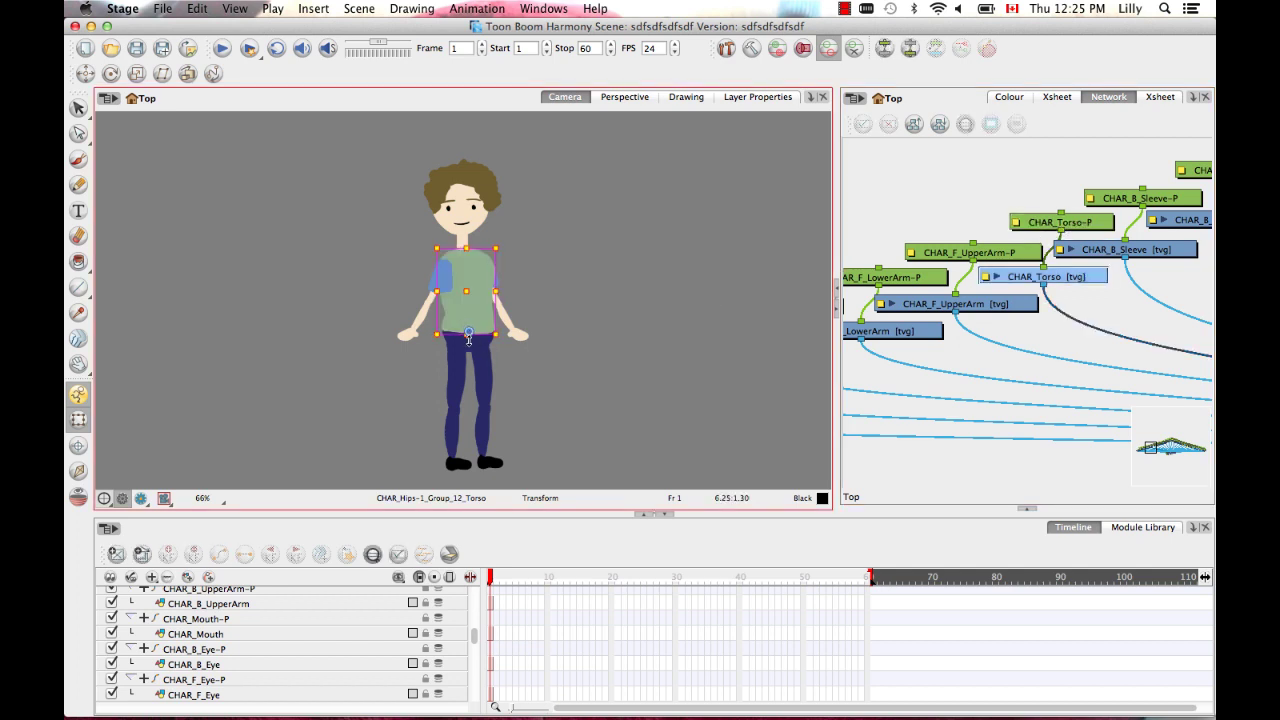
{"action": "left_click", "coordinate": [416, 331]}
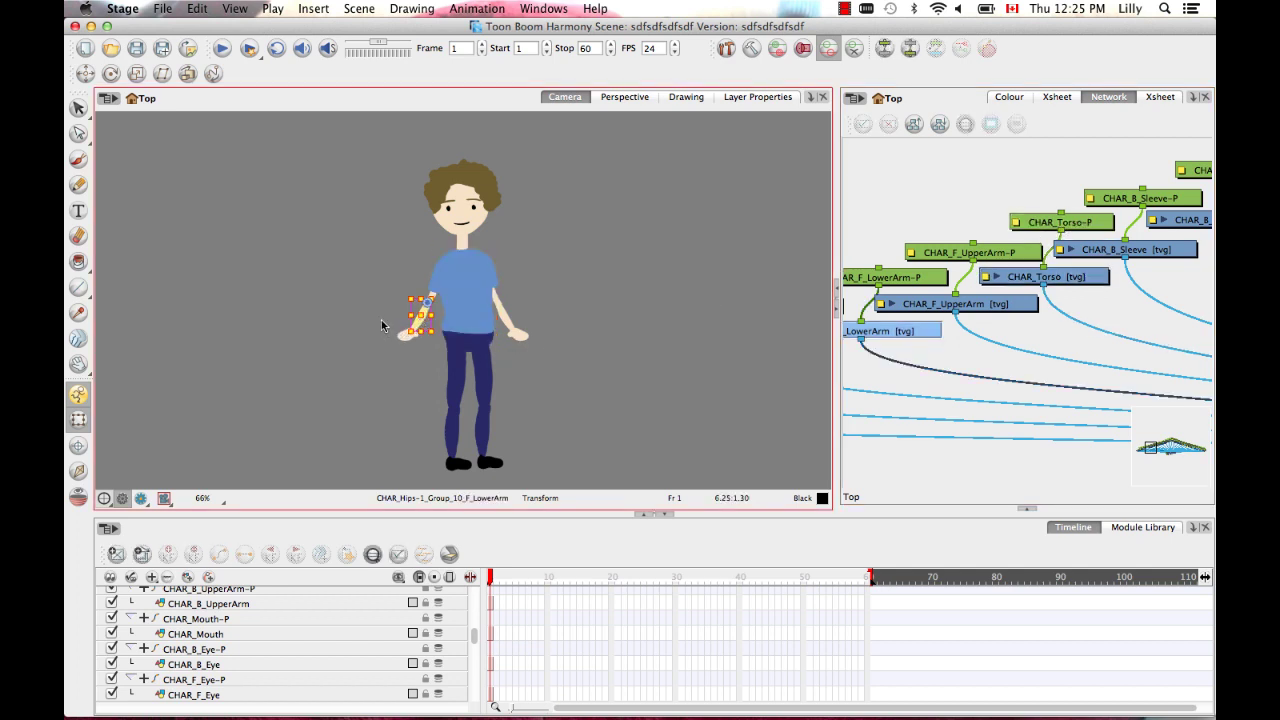
{"action": "left_click", "coordinate": [408, 335]}
{"action": "left_click", "coordinate": [517, 333]}
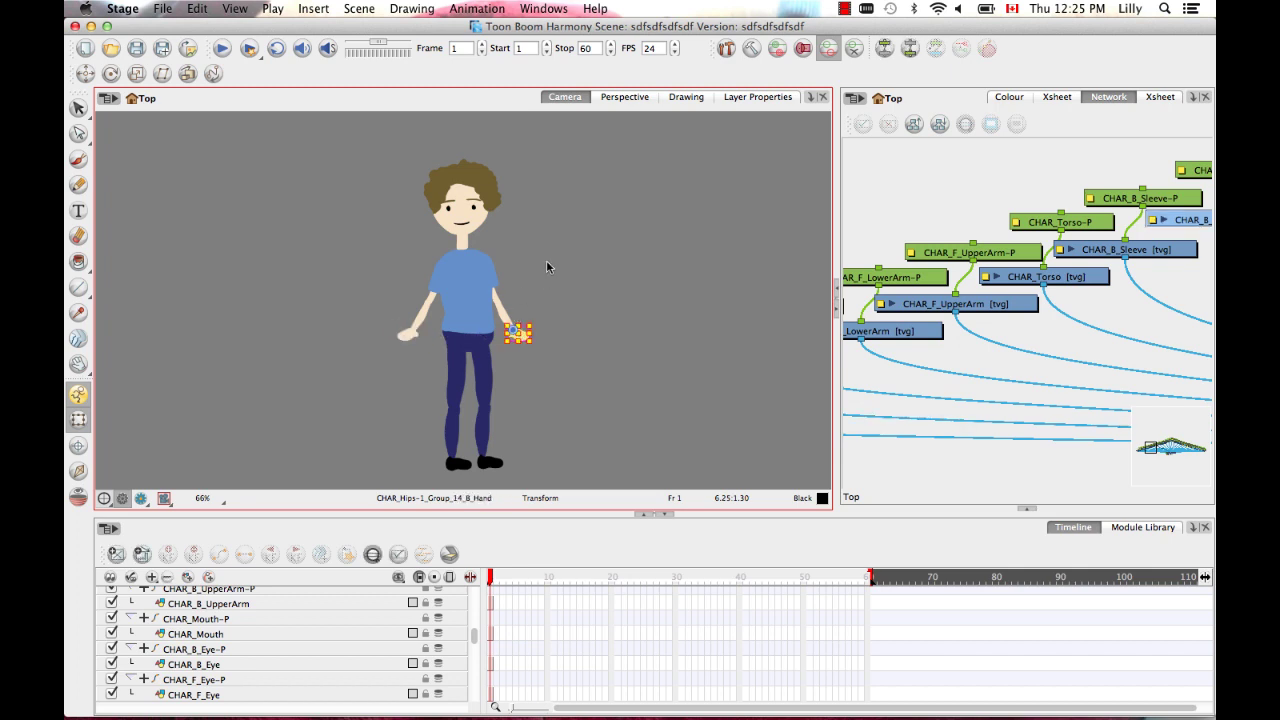
{"action": "left_click", "coordinate": [455, 224]}
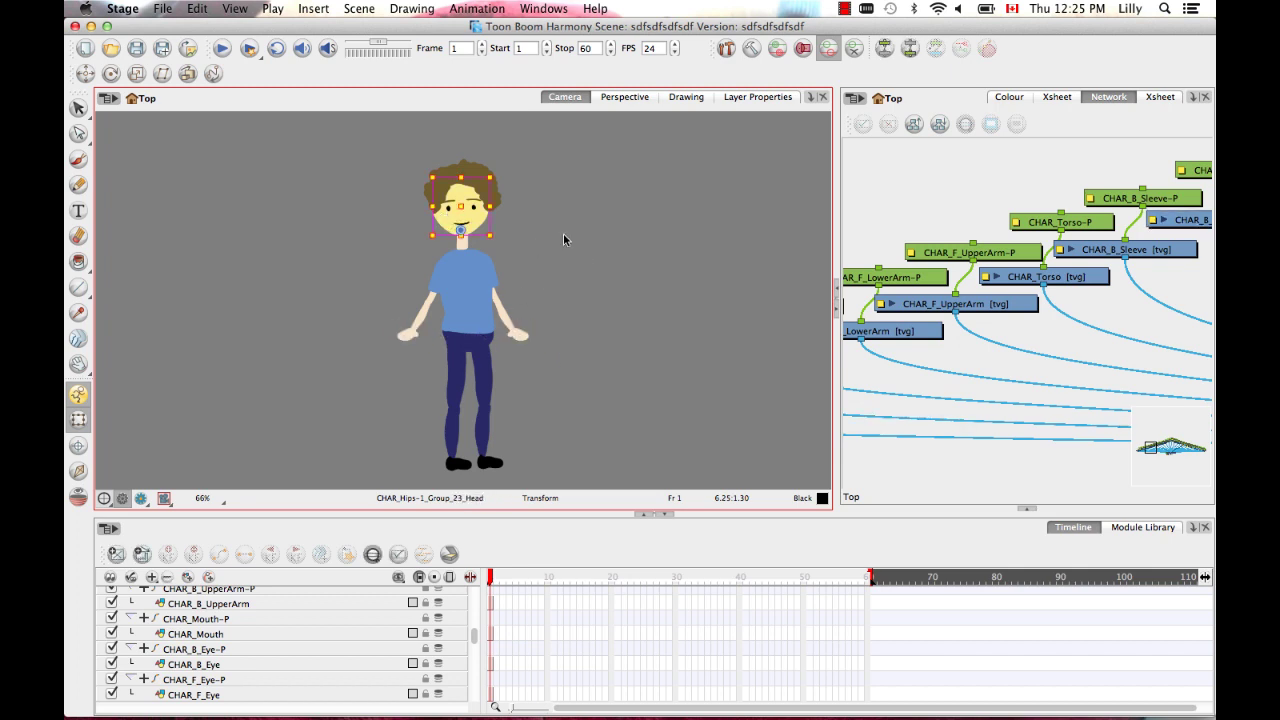
{"action": "left_click", "coordinate": [501, 189]}
{"action": "left_click", "coordinate": [596, 260]}
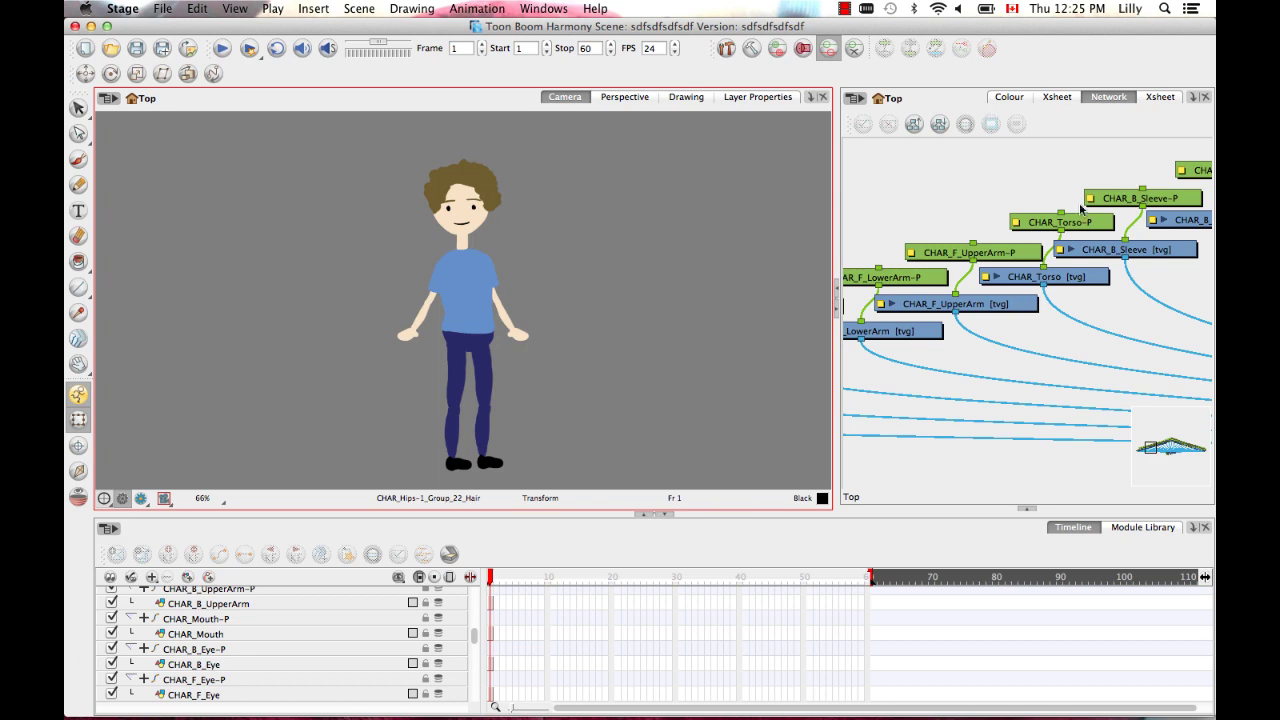
{"action": "left_click", "coordinate": [1080, 208]}
{"action": "scroll", "coordinate": [1024, 320], "scroll_direction": "down", "scroll_amount": 5}
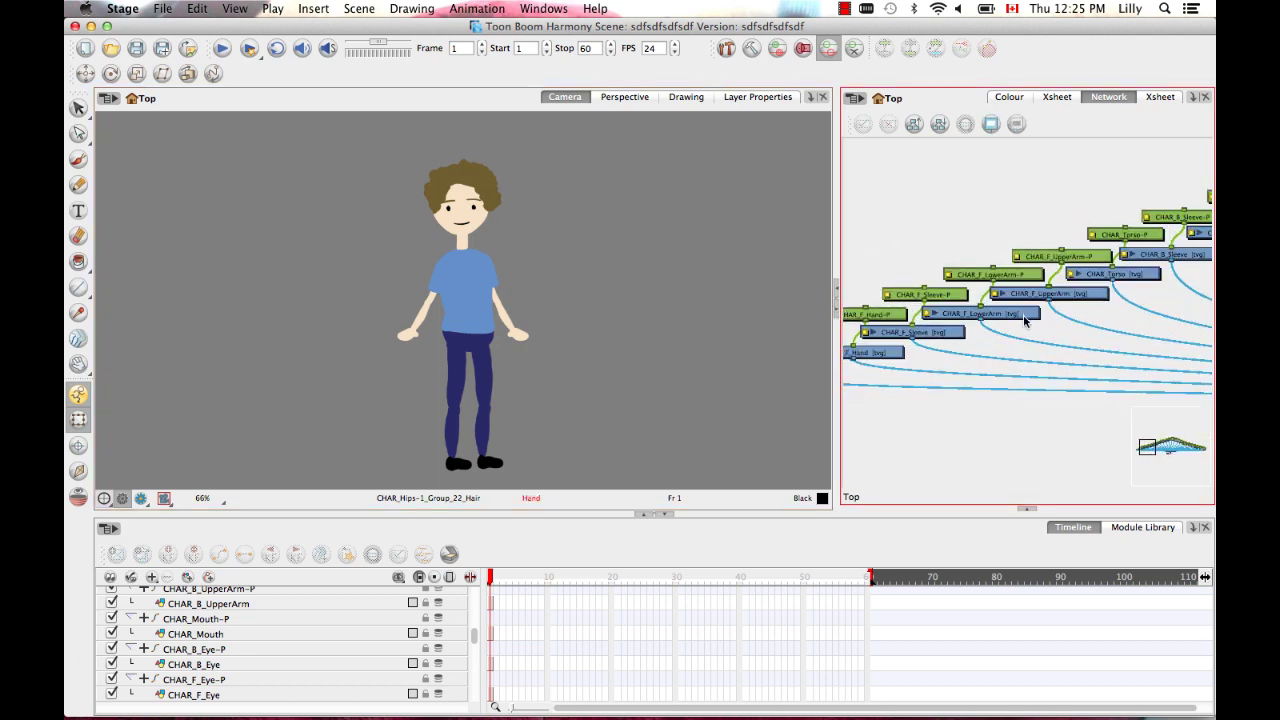
{"action": "scroll", "coordinate": [1040, 340], "scroll_direction": "up", "scroll_amount": 3}
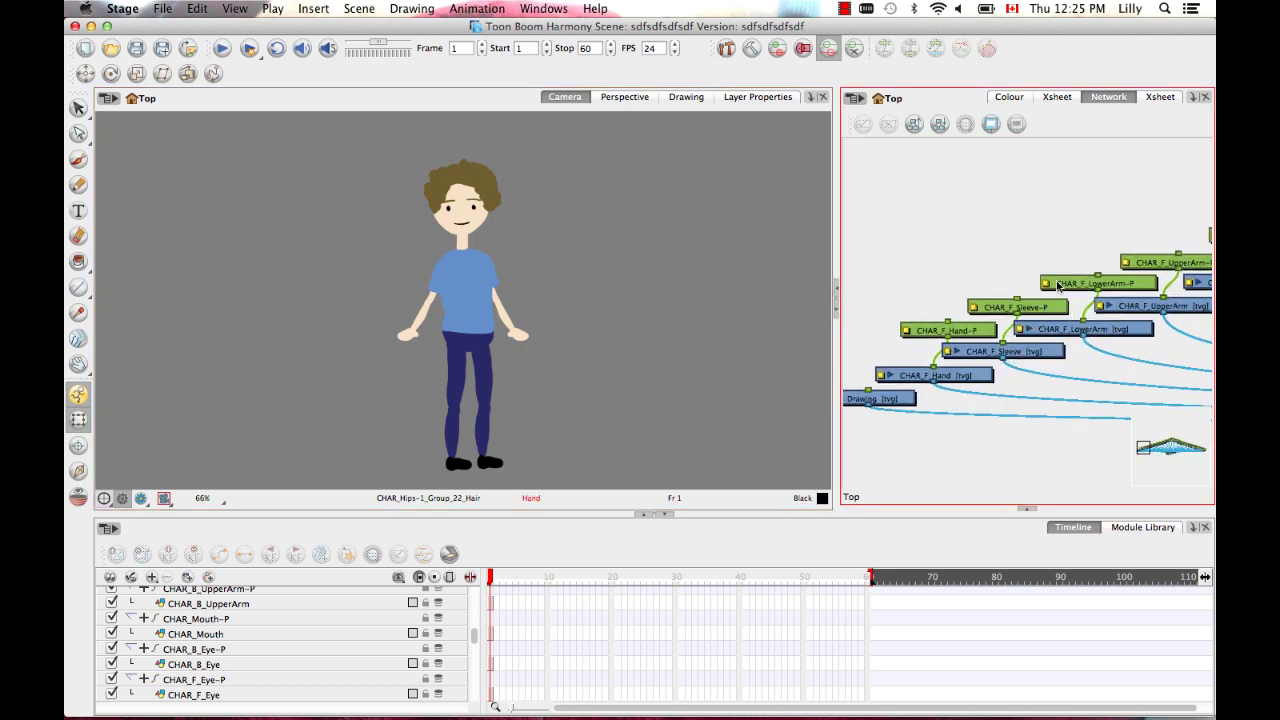
Place CHAR_F_Sleeve-P above the arm nodes and wire its output into CHAR_F_UpperArm-P's input.
{"action": "scroll", "coordinate": [1058, 286], "scroll_direction": "up", "scroll_amount": 2}
{"action": "left_click_drag", "start_coordinate": [1030, 314], "coordinate": [1030, 208]}
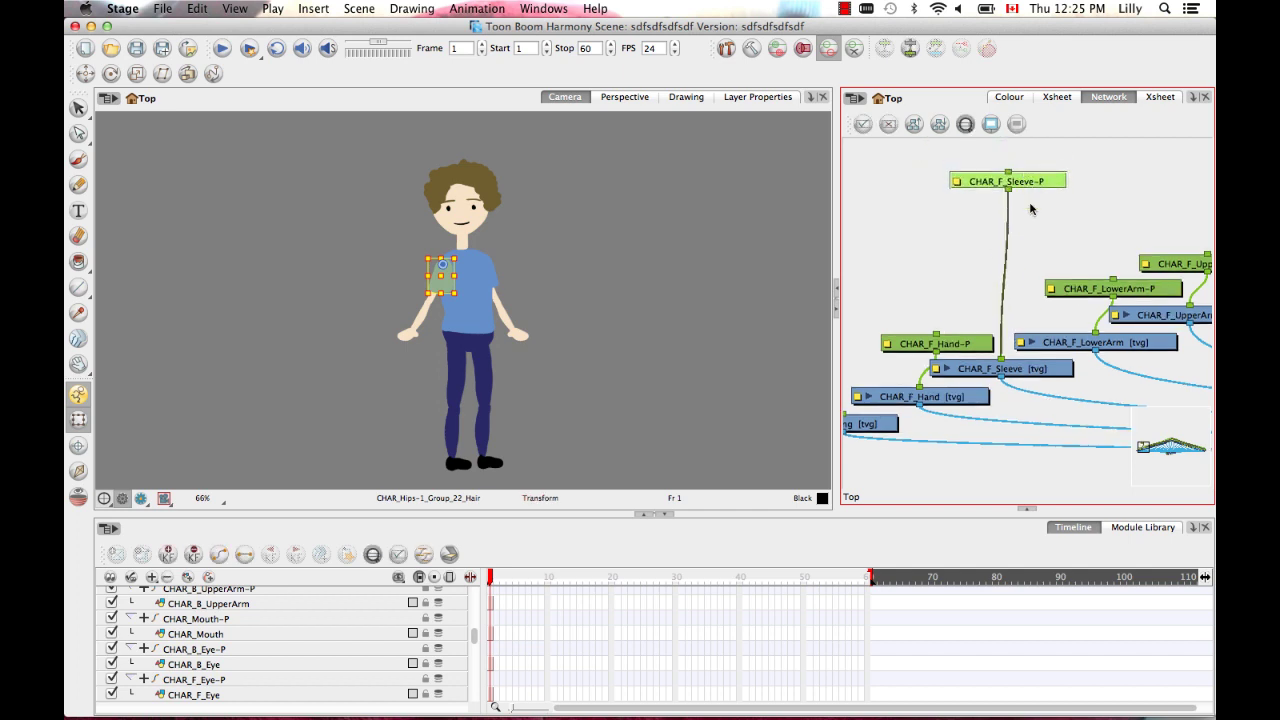
{"action": "left_click_drag", "start_coordinate": [1023, 288], "coordinate": [1004, 364]}
{"action": "left_click_drag", "start_coordinate": [1018, 248], "coordinate": [1016, 287]}
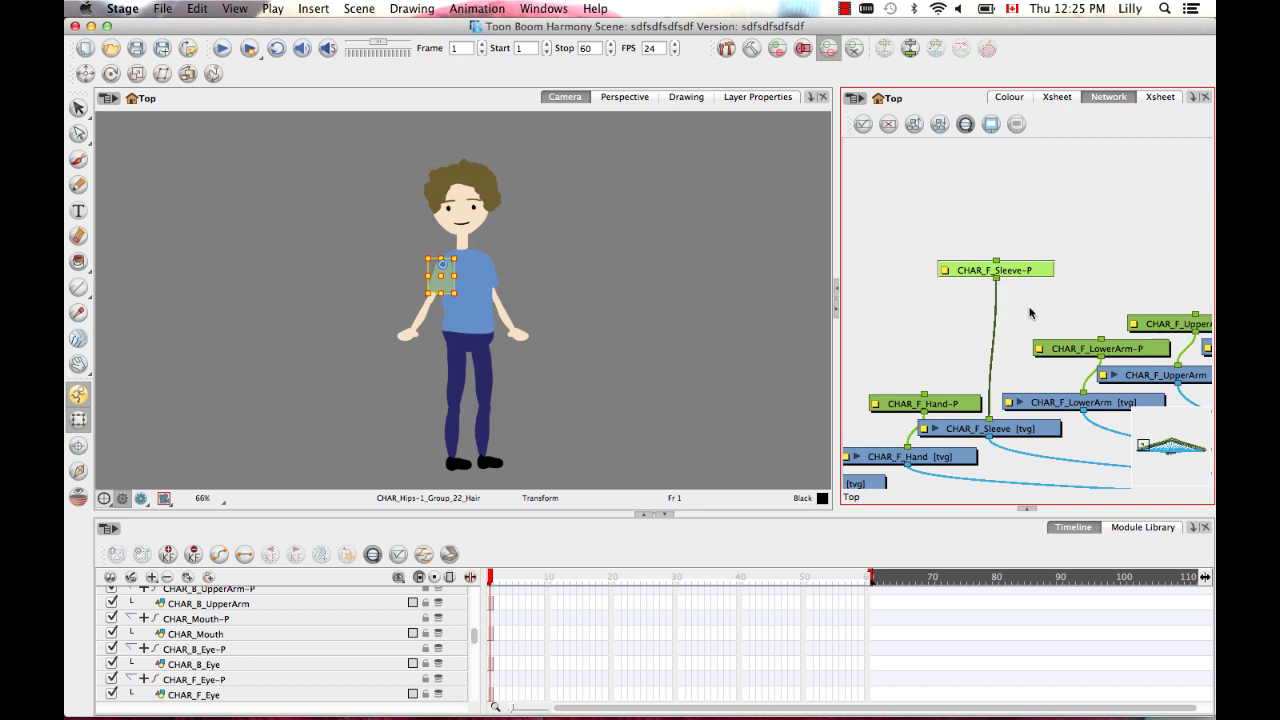
{"action": "left_click_drag", "start_coordinate": [1022, 268], "coordinate": [1005, 253]}
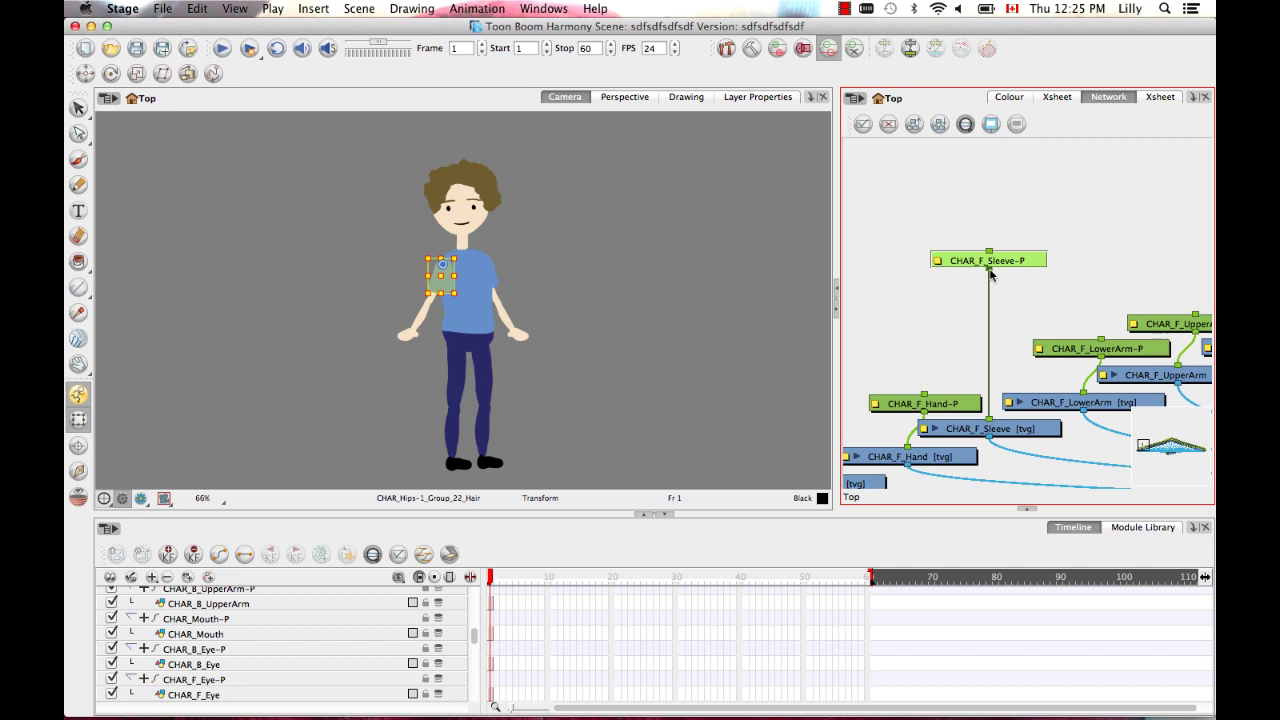
{"action": "left_click_drag", "start_coordinate": [995, 281], "coordinate": [1195, 316]}
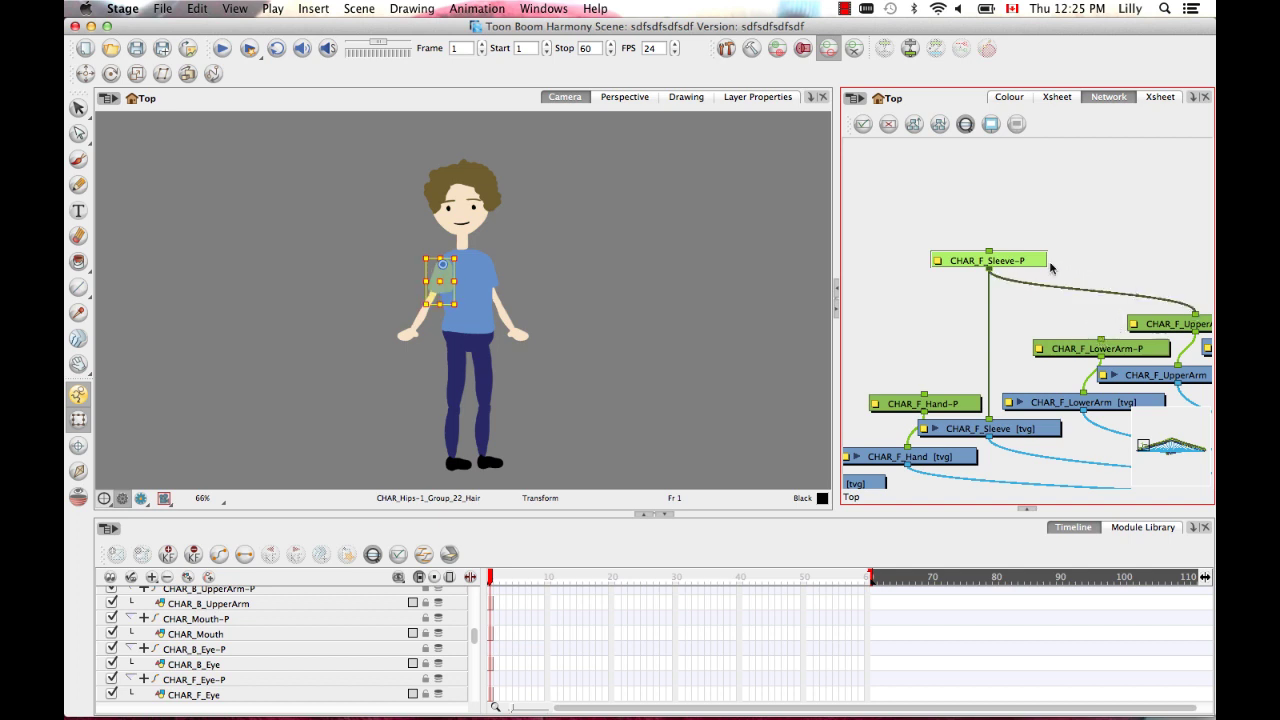
{"action": "left_click_drag", "start_coordinate": [1033, 254], "coordinate": [1028, 178]}
{"action": "scroll", "coordinate": [637, 297], "scroll_direction": "up", "scroll_amount": 5}
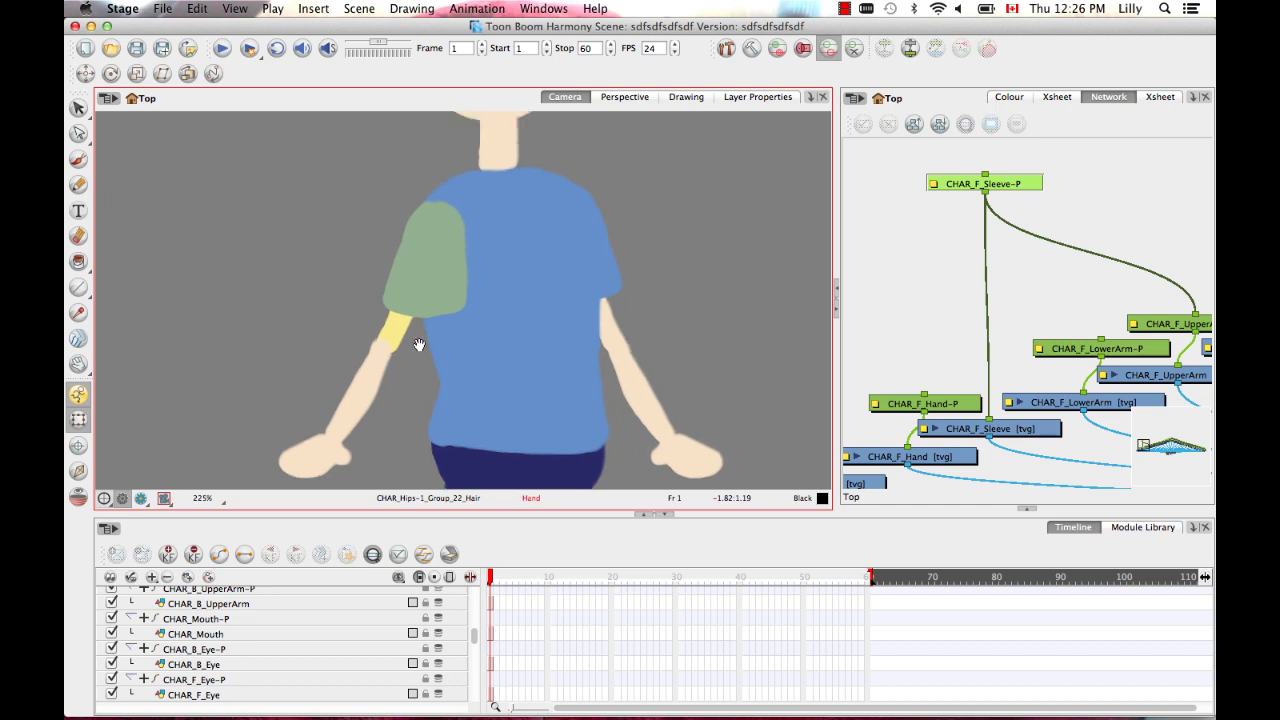
Move the CHAR_F_UpperArm-P node up under the CHAR_F_Sleeve-P peg.
{"action": "left_click_drag", "start_coordinate": [419, 345], "coordinate": [438, 359]}
{"action": "left_click", "coordinate": [1025, 188]}
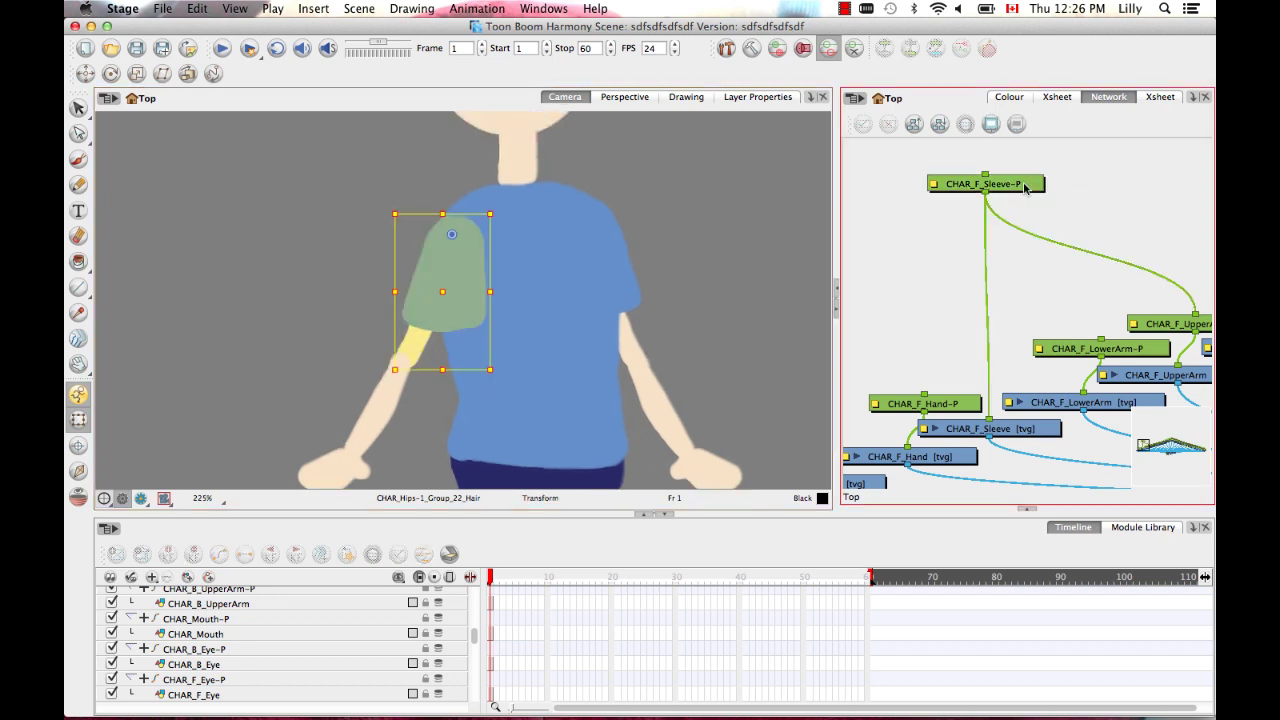
{"action": "scroll", "coordinate": [1123, 280], "scroll_direction": "right", "scroll_amount": 3}
{"action": "scroll", "coordinate": [1123, 280], "scroll_direction": "down", "scroll_amount": 1}
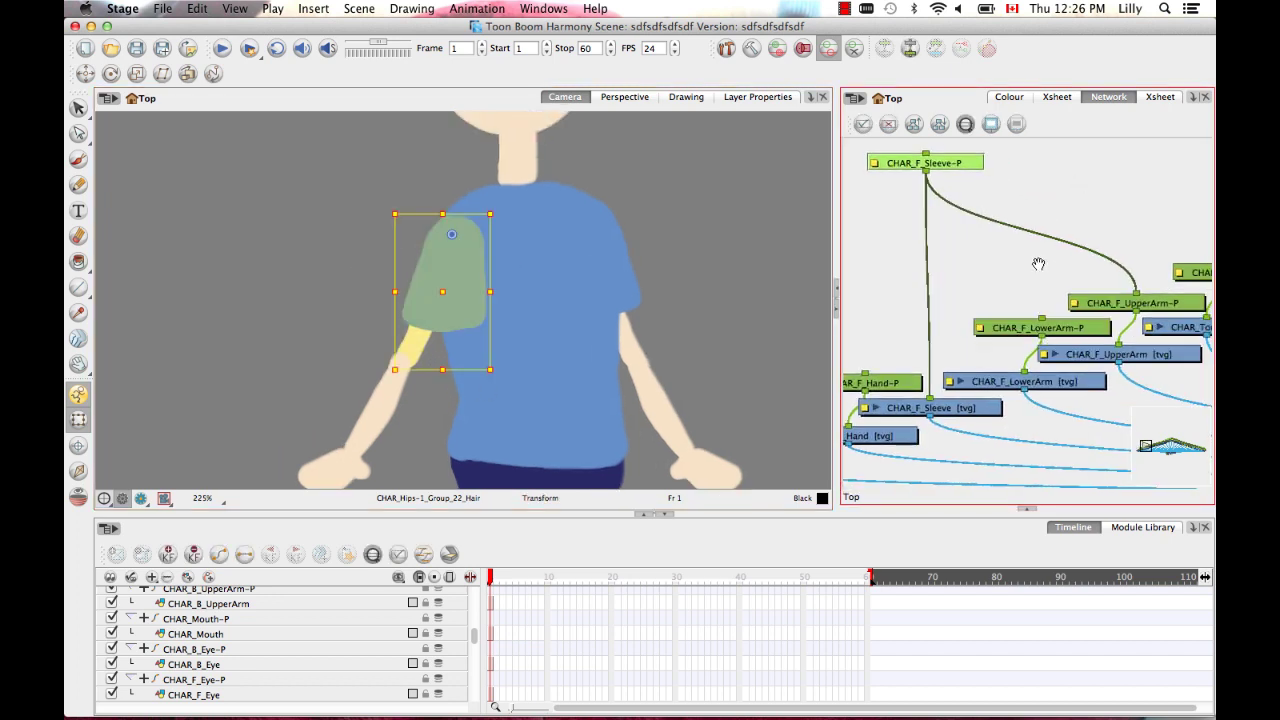
{"action": "left_click", "coordinate": [1118, 253]}
{"action": "left_click_drag", "start_coordinate": [1120, 301], "coordinate": [1038, 313]}
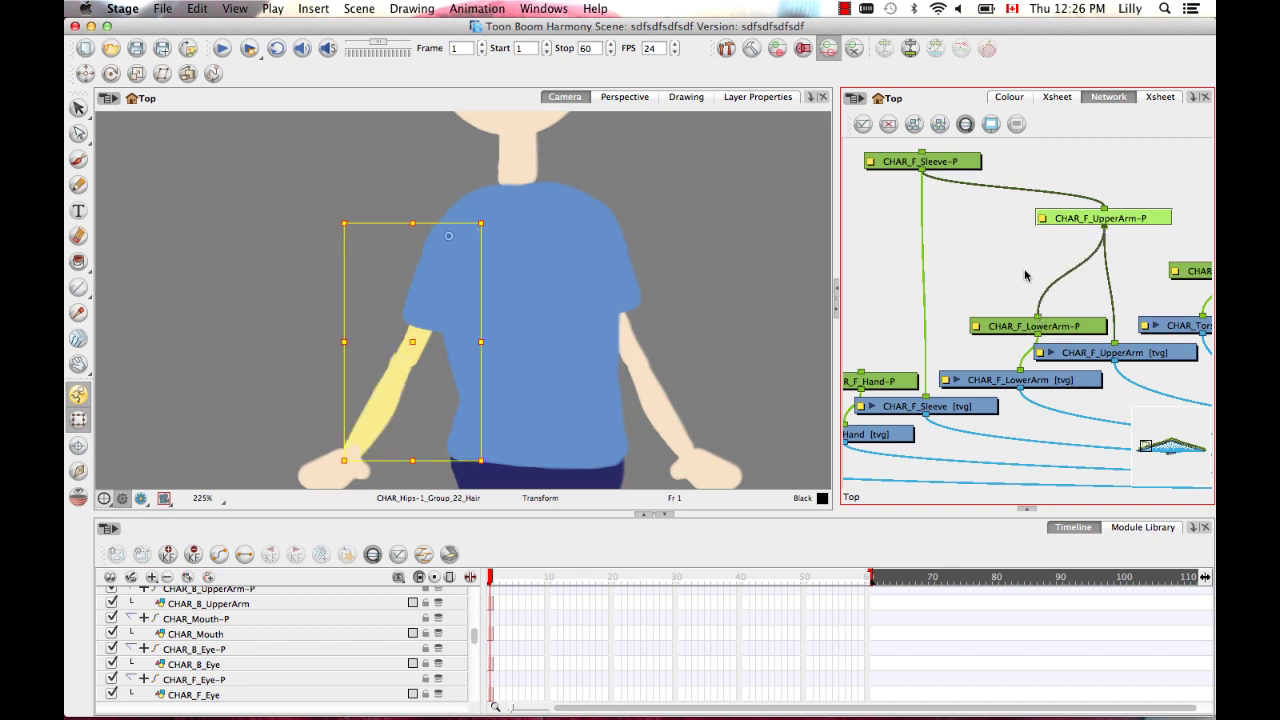
{"action": "scroll", "coordinate": [1025, 276], "scroll_direction": "right", "scroll_amount": 3}
{"action": "scroll", "coordinate": [1010, 295], "scroll_direction": "up", "scroll_amount": 1}
Move CHAR_F_LowerArm-P up and left and wire it into CHAR_F_Hand-P.
{"action": "left_click_drag", "start_coordinate": [1022, 360], "coordinate": [995, 305]}
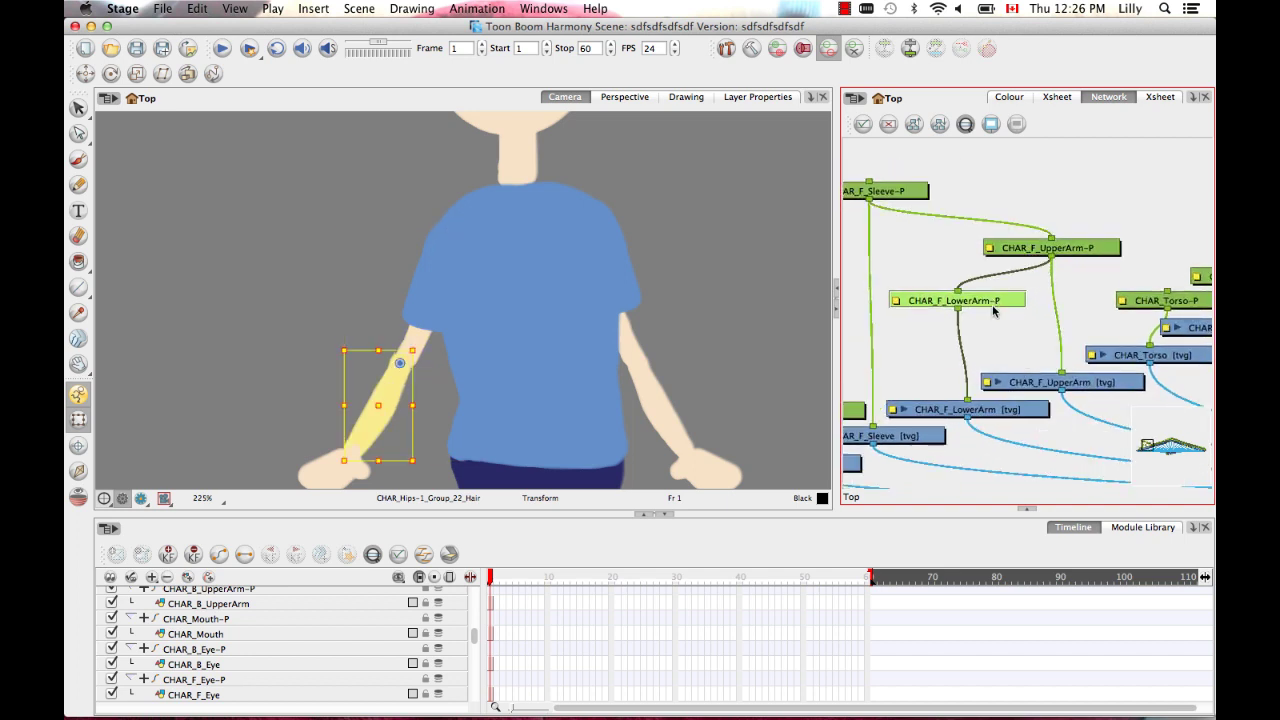
{"action": "scroll", "coordinate": [1095, 292], "scroll_direction": "left", "scroll_amount": 5}
{"action": "scroll", "coordinate": [1095, 292], "scroll_direction": "down", "scroll_amount": 1}
{"action": "scroll", "coordinate": [1044, 289], "scroll_direction": "left", "scroll_amount": 1}
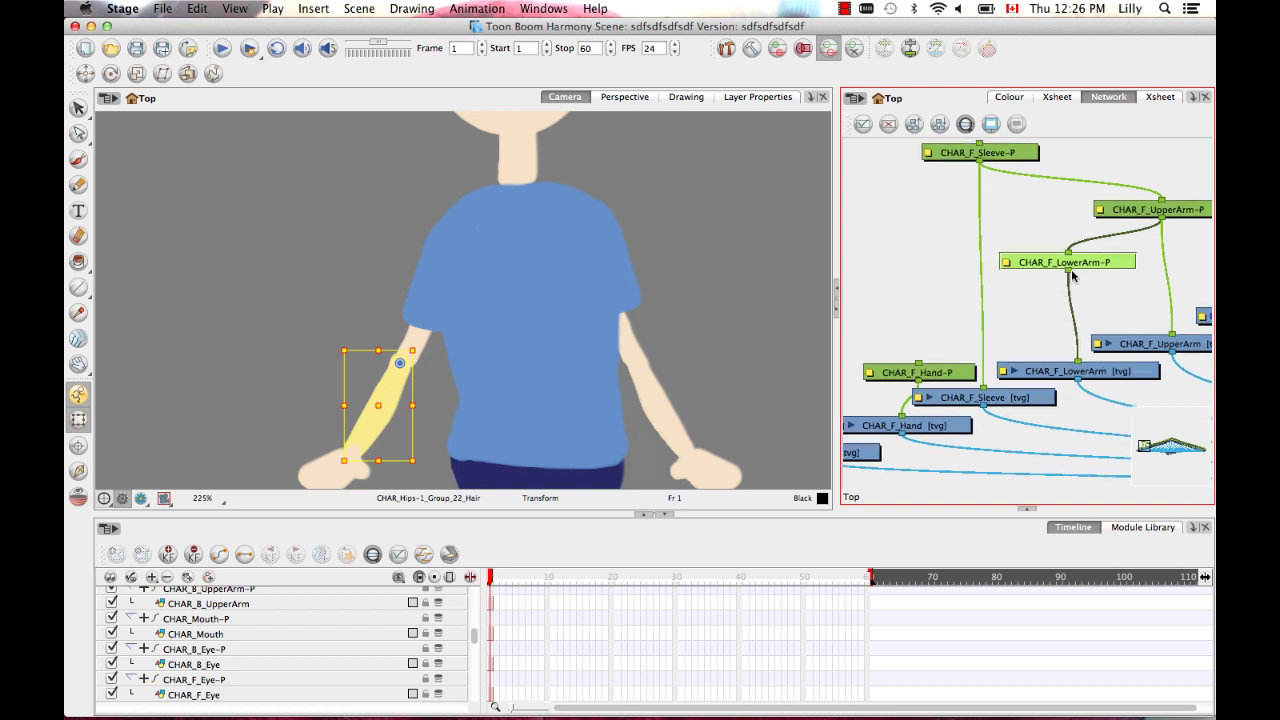
{"action": "left_click_drag", "start_coordinate": [1068, 270], "coordinate": [920, 358]}
{"action": "left_click", "coordinate": [929, 285]}
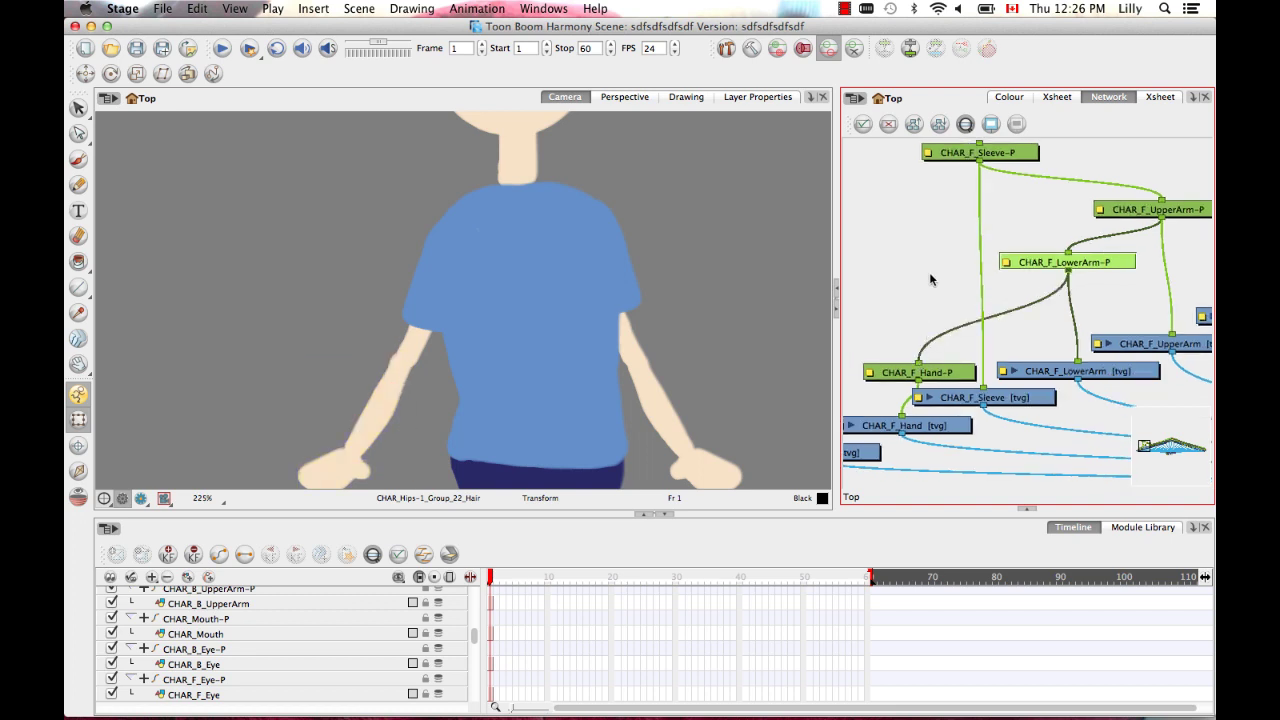
{"action": "key", "text": "2"}
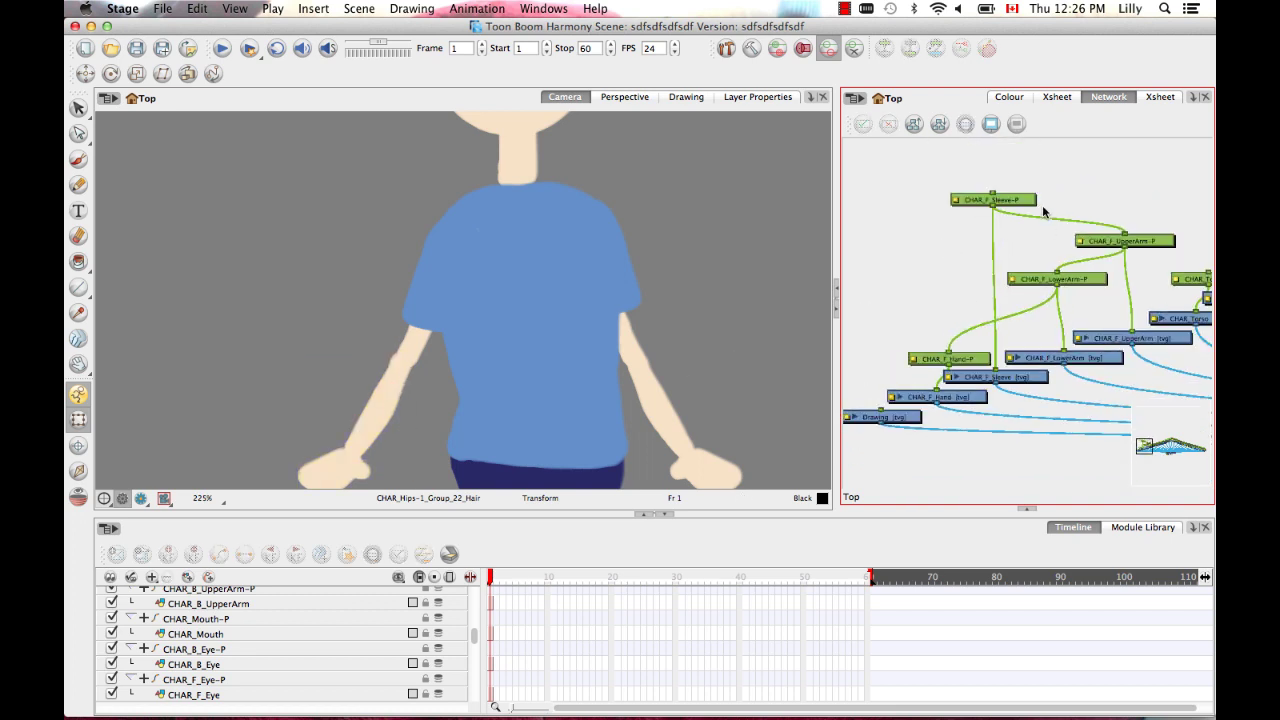
Check the sleeve, upper arm, lower arm and hand peg chain and tidy CHAR_F_Hand-P's position.
{"action": "left_click", "coordinate": [1027, 200]}
{"action": "left_click", "coordinate": [1140, 240]}
{"action": "left_click", "coordinate": [1090, 280]}
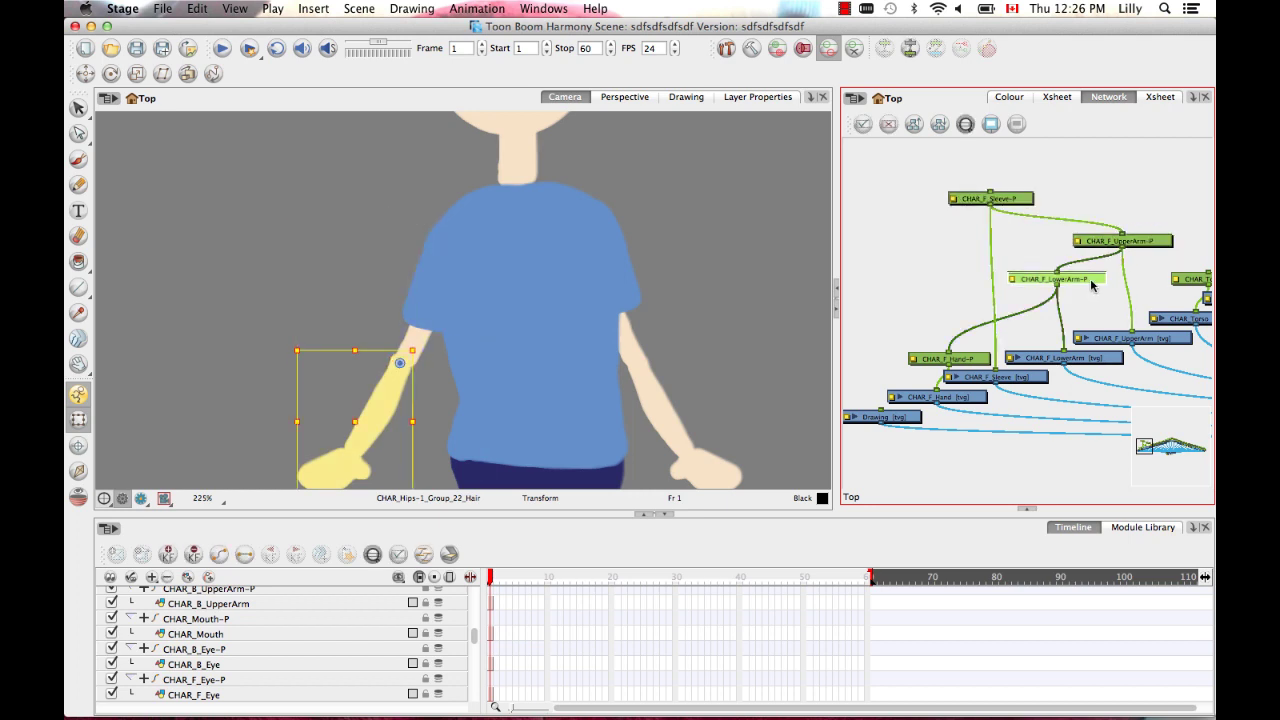
{"action": "left_click", "coordinate": [975, 360]}
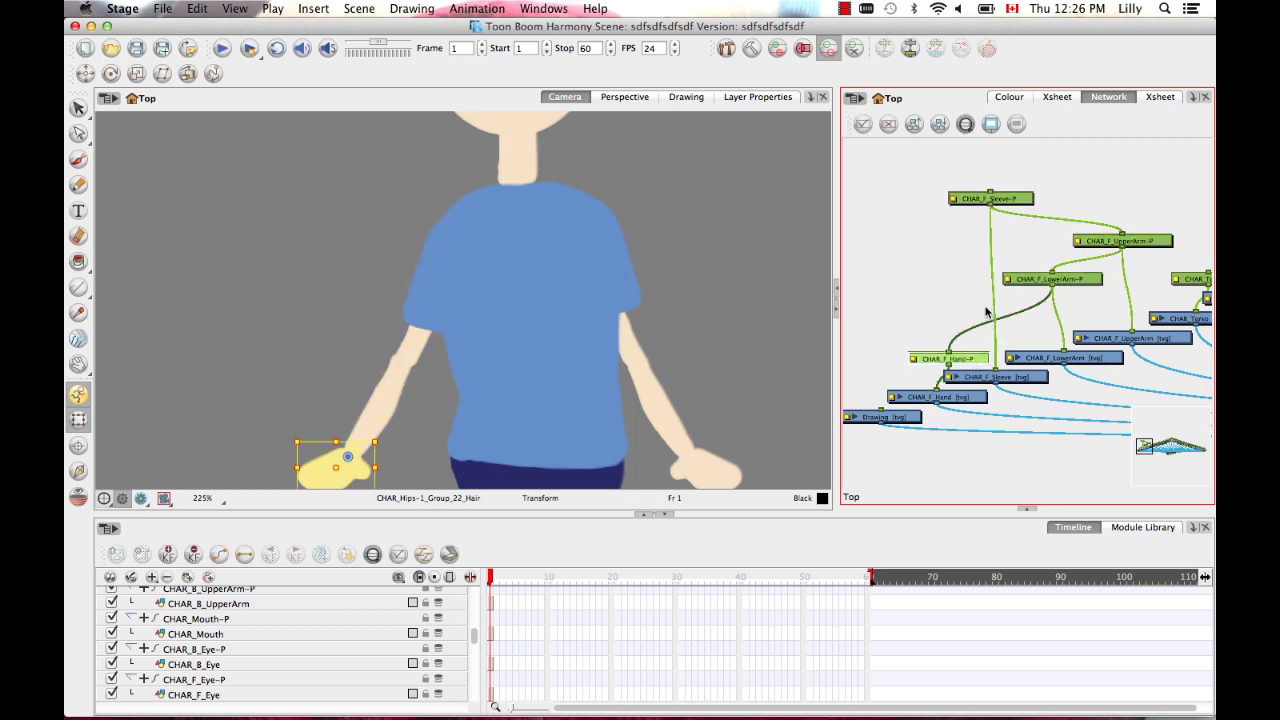
{"action": "left_click_drag", "start_coordinate": [975, 356], "coordinate": [958, 349]}
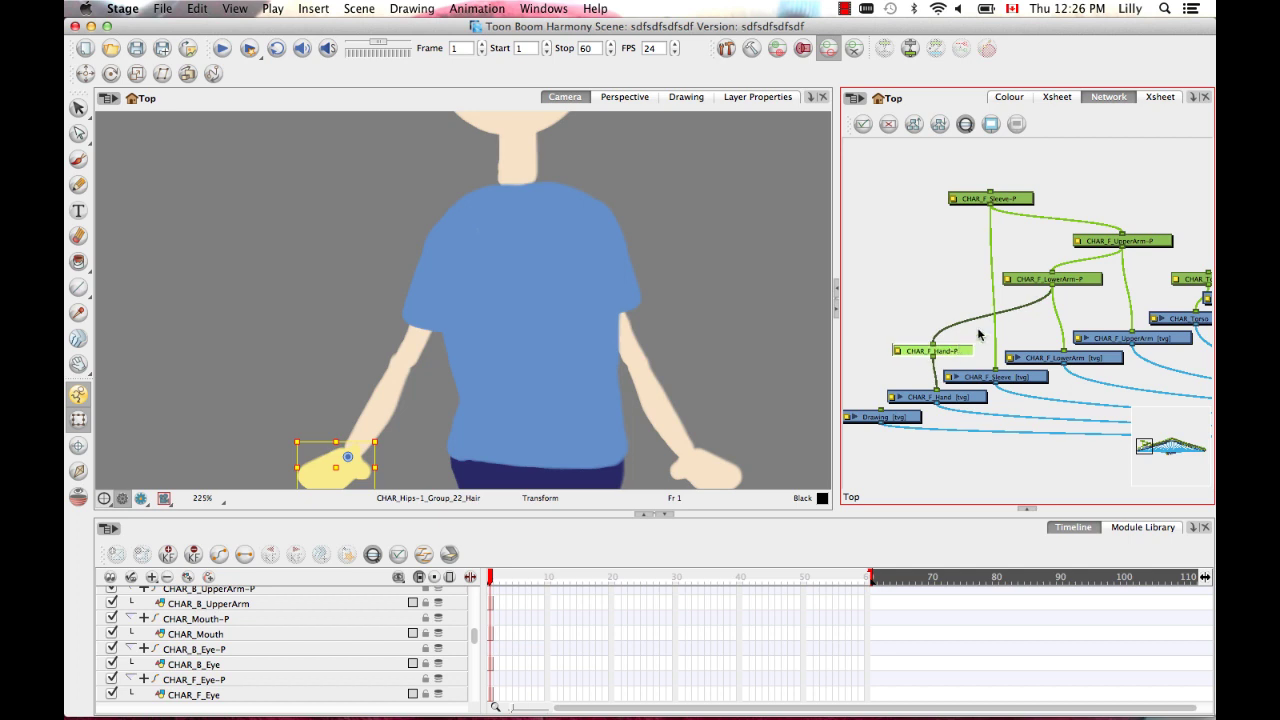
{"action": "left_click", "coordinate": [958, 290]}
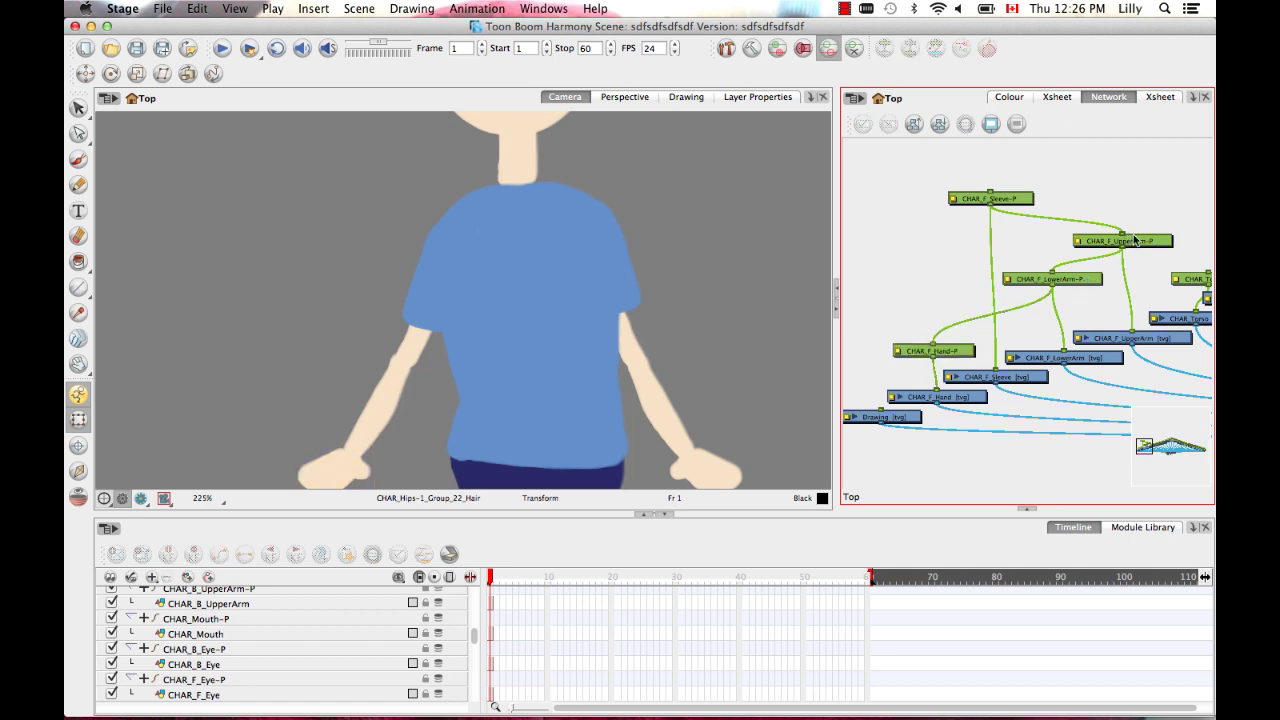
Reposition the CHAR_F_LowerArm-P and CHAR_F_UpperArm-P peg nodes in the network.
{"action": "left_click_drag", "start_coordinate": [1135, 240], "coordinate": [1132, 242]}
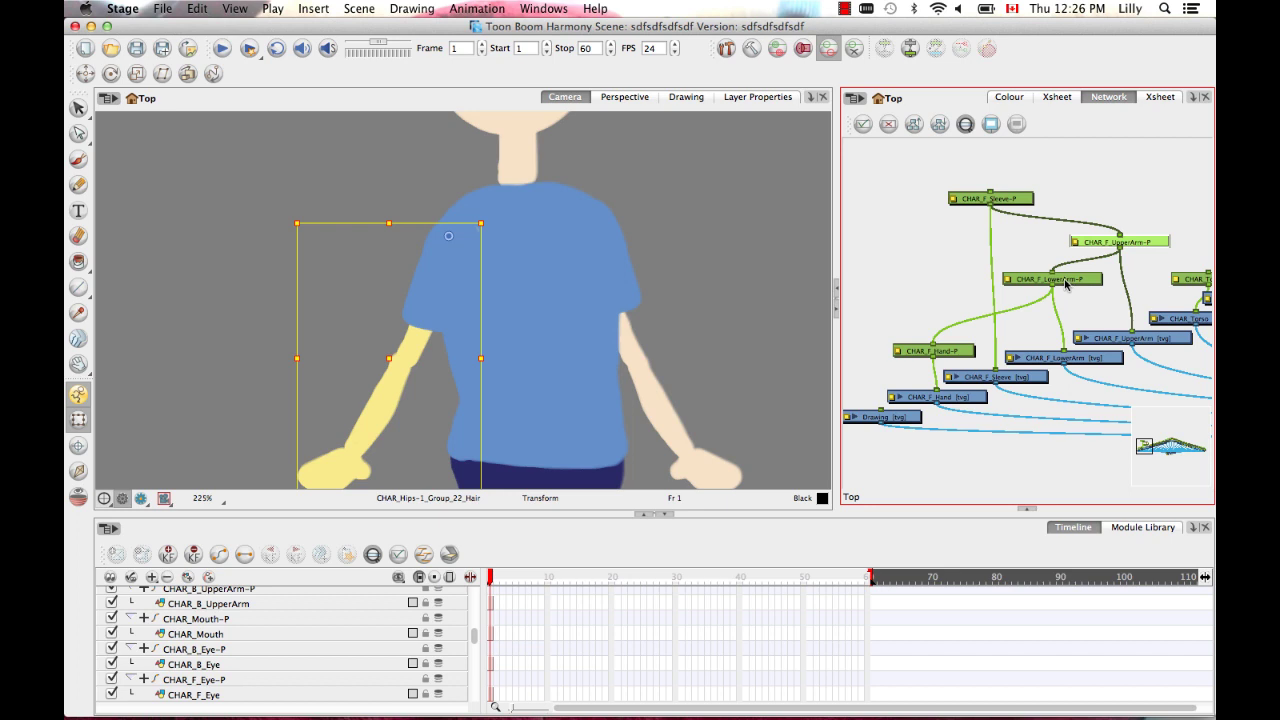
{"action": "scroll", "coordinate": [1081, 280], "scroll_direction": "up", "scroll_amount": 5}
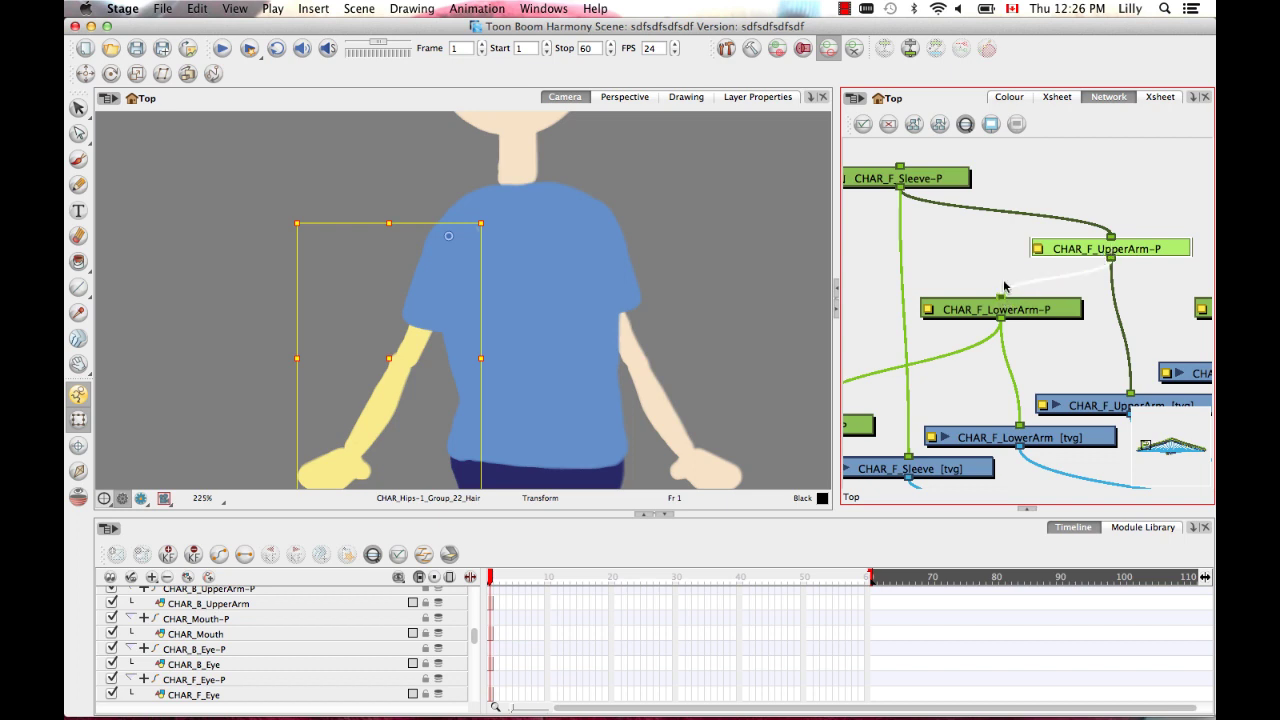
{"action": "left_click_drag", "start_coordinate": [1007, 303], "coordinate": [951, 320]}
{"action": "left_click_drag", "start_coordinate": [1133, 251], "coordinate": [1116, 290]}
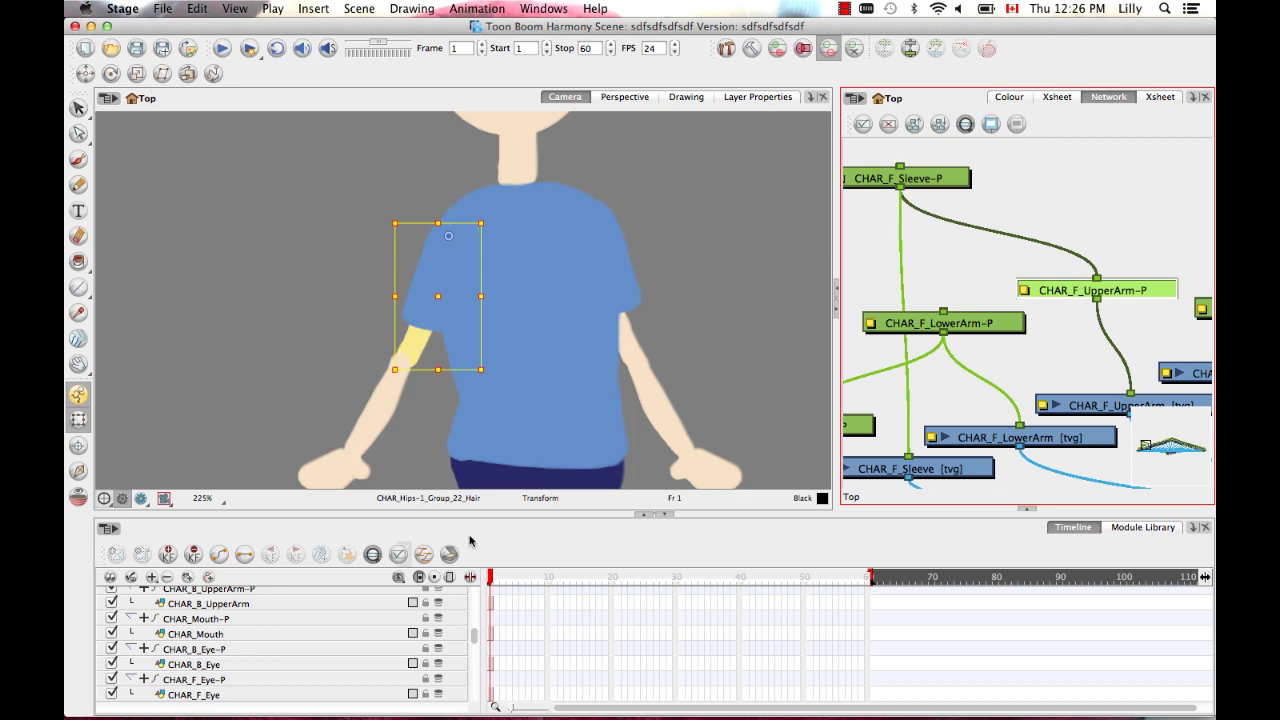
{"action": "left_click", "coordinate": [210, 580]}
{"action": "scroll", "coordinate": [1053, 286], "scroll_direction": "down", "scroll_amount": 5}
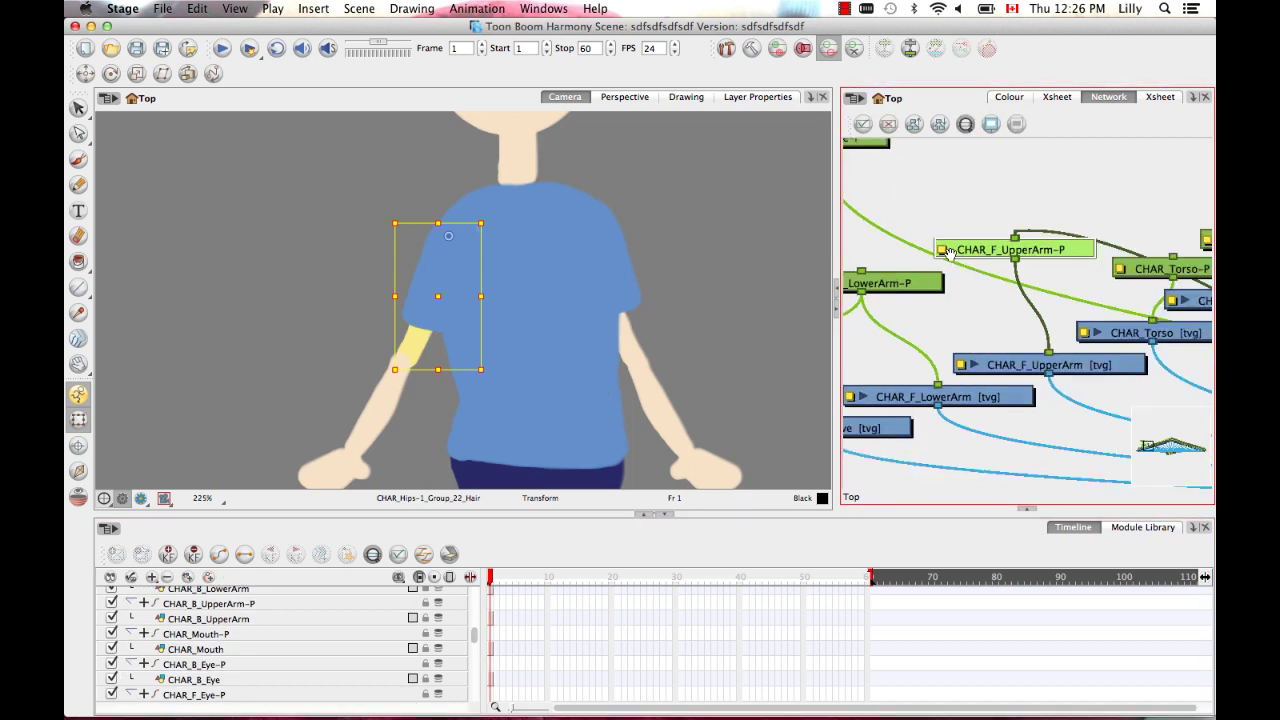
Move the CHAR_F_UpperArm-P-P peg beside the front arm nodes.
{"action": "scroll", "coordinate": [1087, 317], "scroll_direction": "right", "scroll_amount": 3}
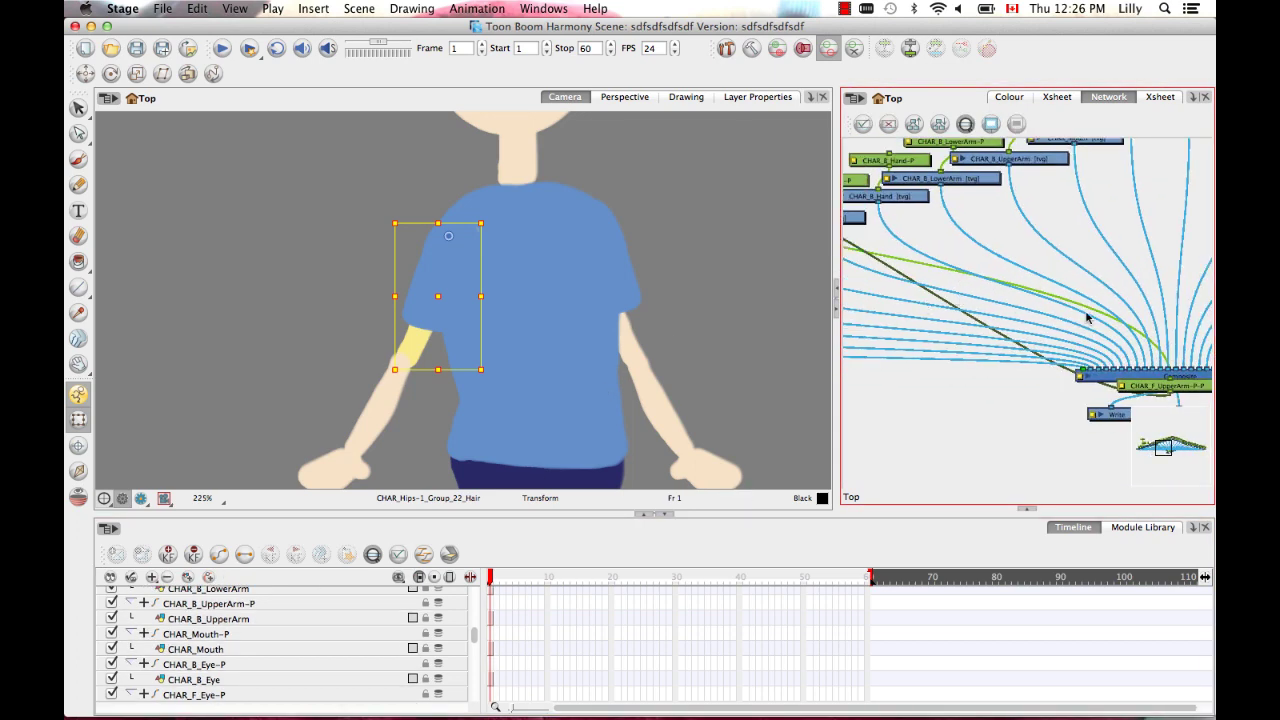
{"action": "scroll", "coordinate": [1110, 333], "scroll_direction": "left", "scroll_amount": 3}
{"action": "scroll", "coordinate": [1110, 333], "scroll_direction": "up", "scroll_amount": 2}
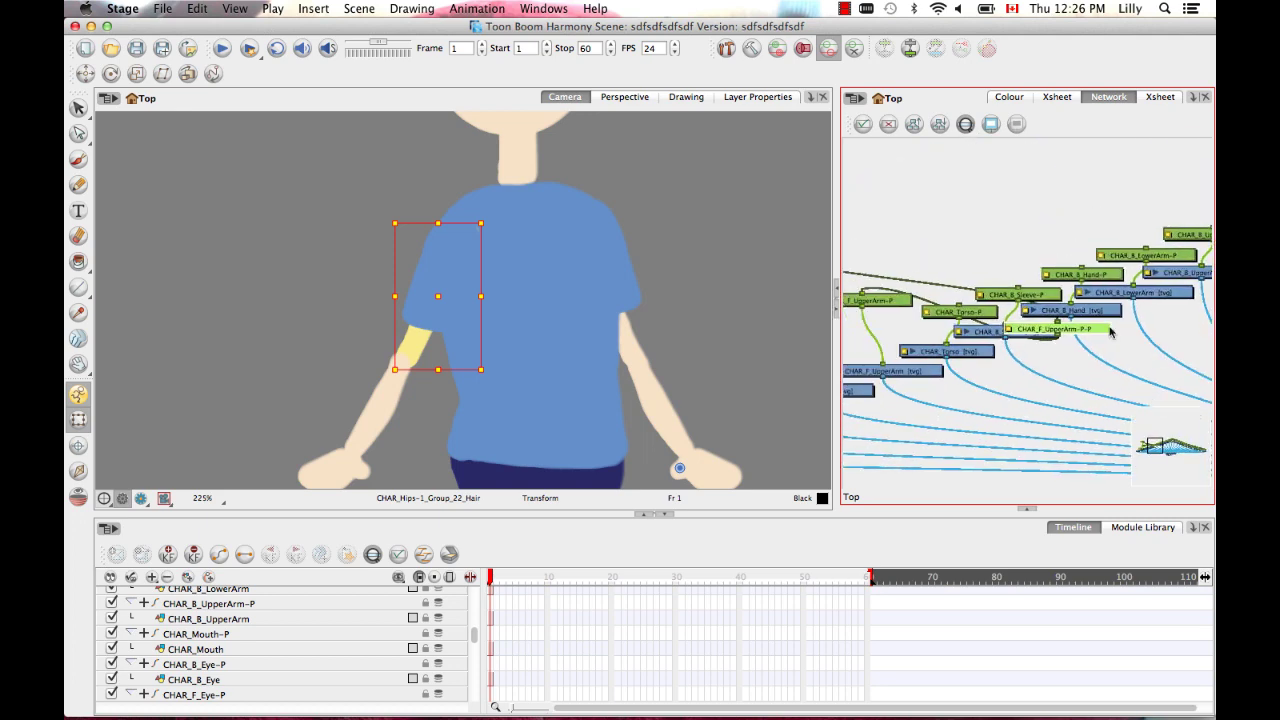
{"action": "scroll", "coordinate": [1075, 331], "scroll_direction": "up", "scroll_amount": 4}
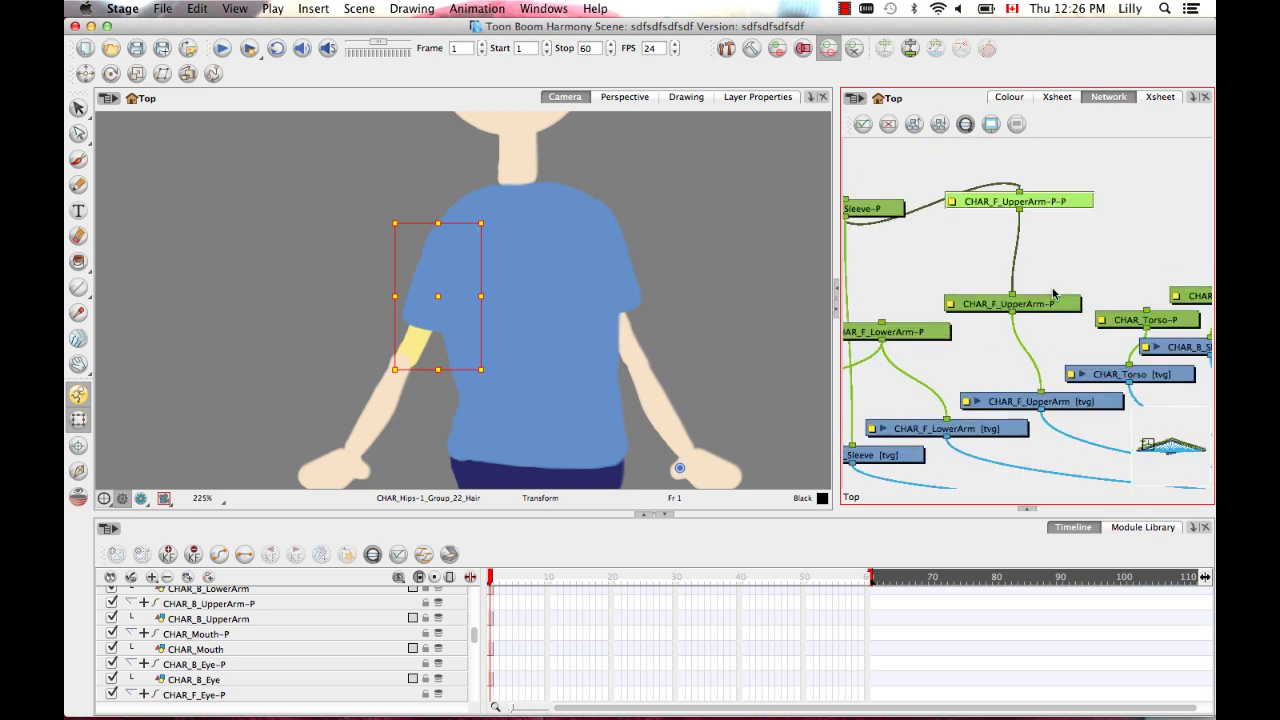
{"action": "scroll", "coordinate": [1066, 370], "scroll_direction": "down", "scroll_amount": 1}
{"action": "left_click_drag", "start_coordinate": [1081, 206], "coordinate": [937, 312]}
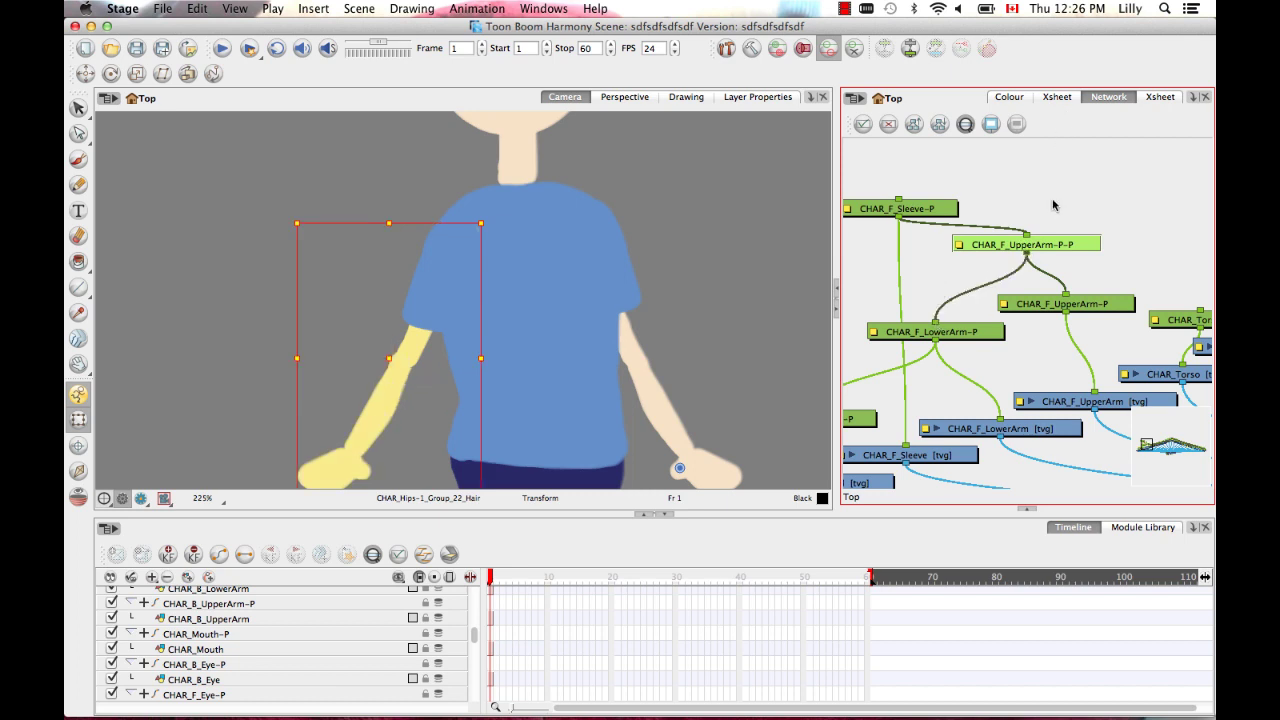
{"action": "left_click", "coordinate": [1109, 259]}
Try transforming the upper arm through CHAR_F_UpperArm-P, then undo it.
{"action": "scroll", "coordinate": [1081, 382], "scroll_direction": "down", "scroll_amount": 2}
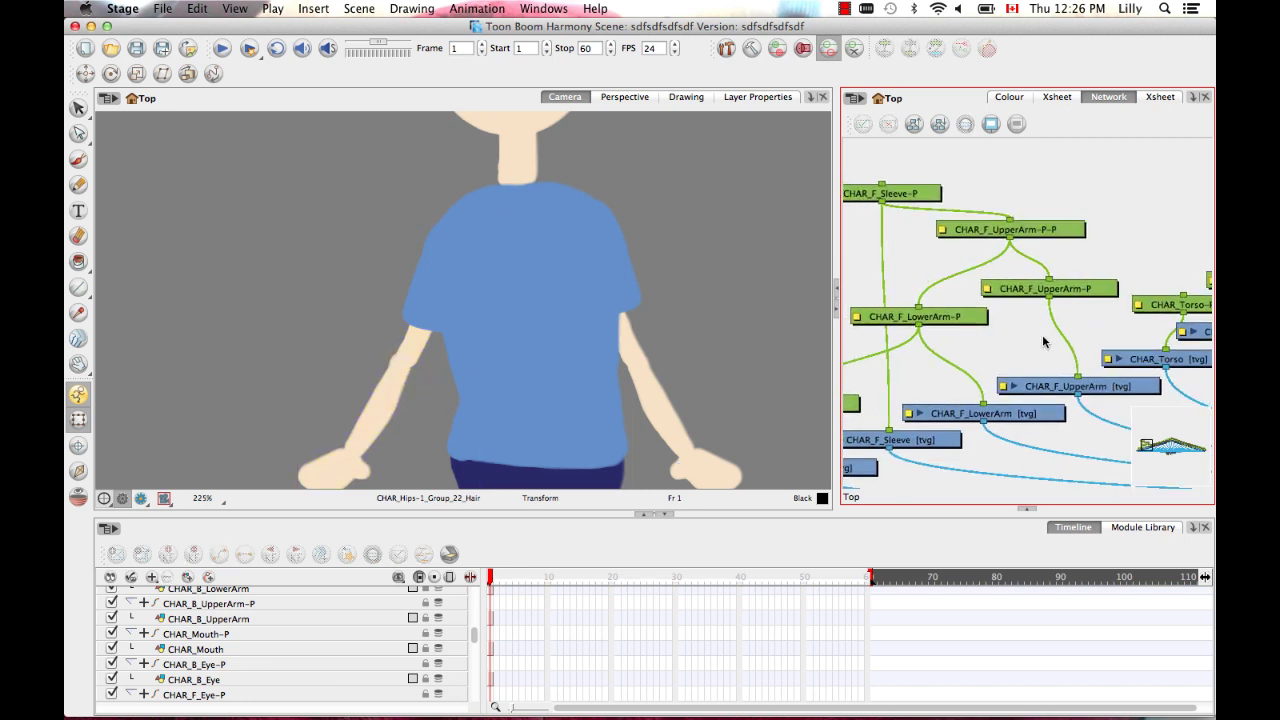
{"action": "left_click", "coordinate": [1077, 293]}
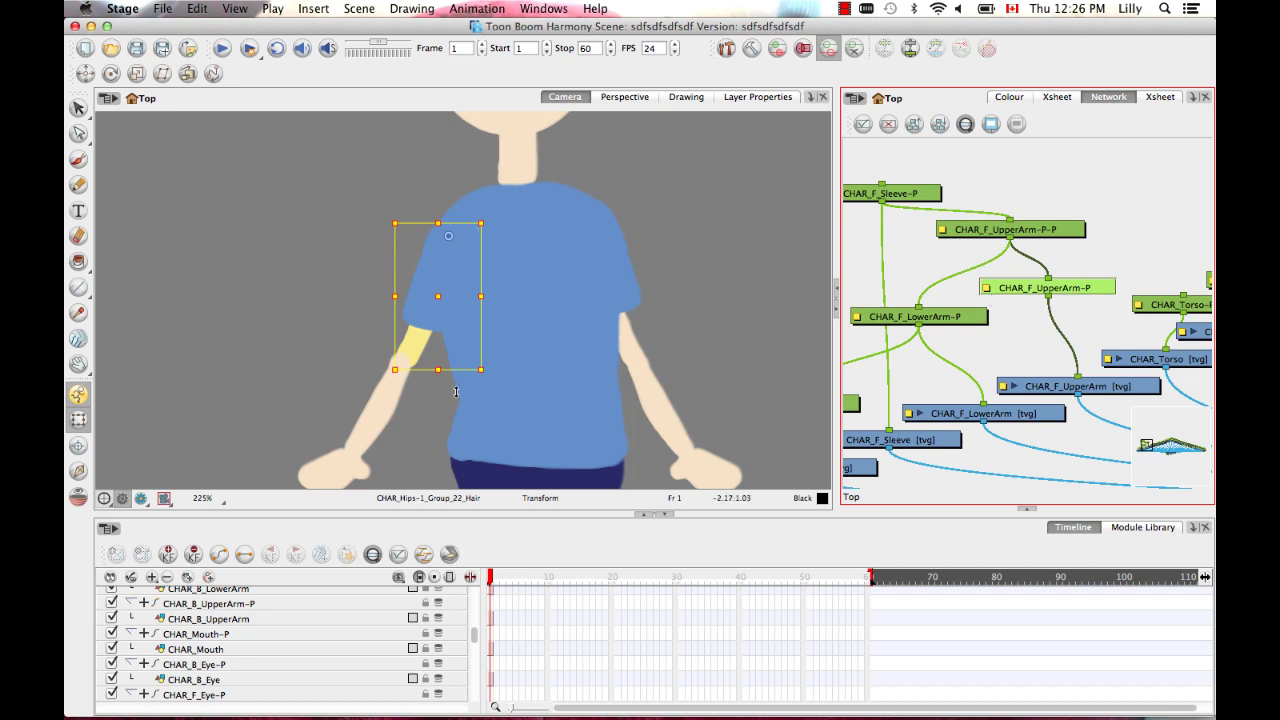
{"action": "left_click_drag", "start_coordinate": [394, 369], "coordinate": [435, 298]}
{"action": "key", "text": "super+z"}
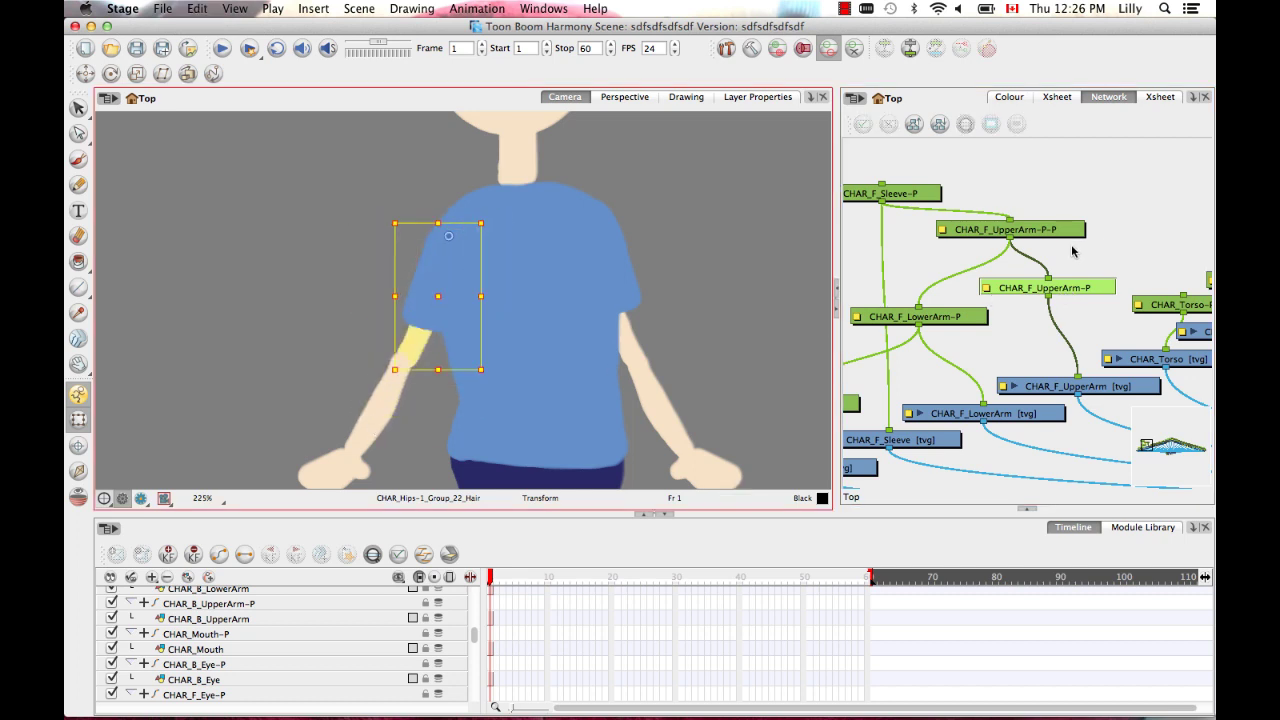
Select the CHAR_F_UpperArm-P-P parent peg with the Rotate tool active.
{"action": "key", "text": "b"}
{"action": "scroll", "coordinate": [542, 313], "scroll_direction": "down", "scroll_amount": 1}
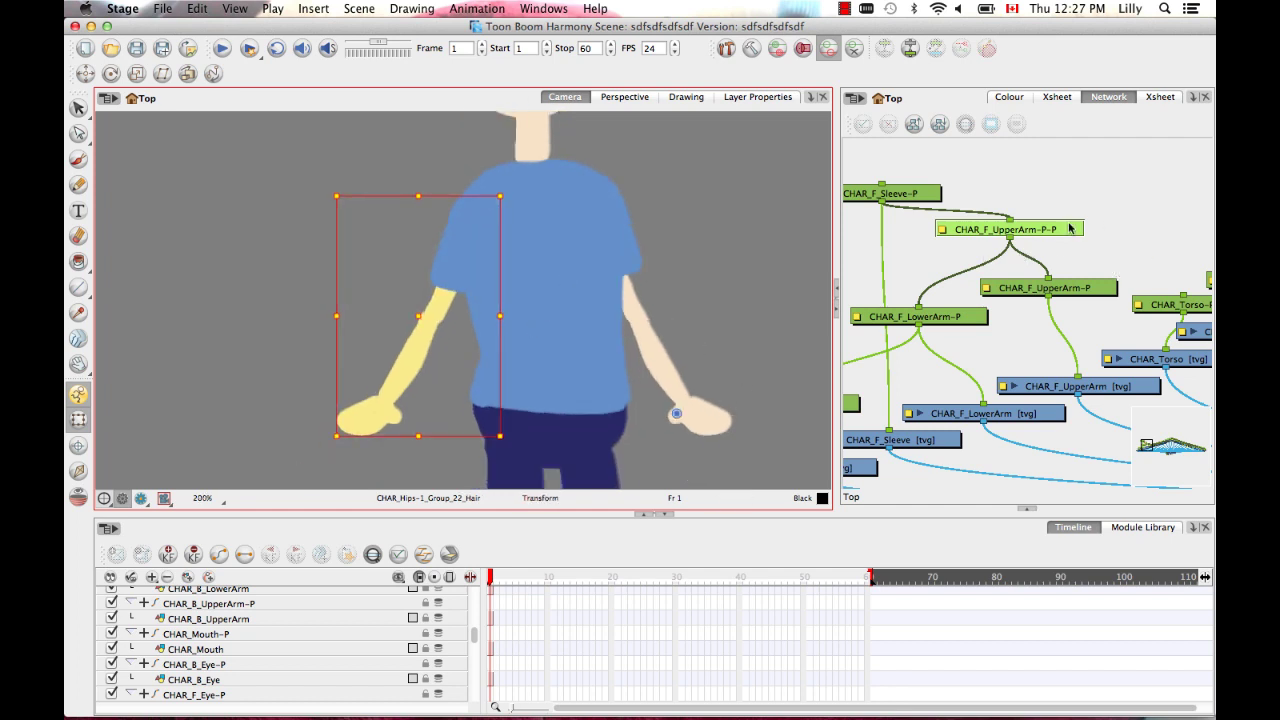
{"action": "left_click", "coordinate": [1080, 290]}
{"action": "left_click_drag", "start_coordinate": [1010, 230], "coordinate": [1008, 229]}
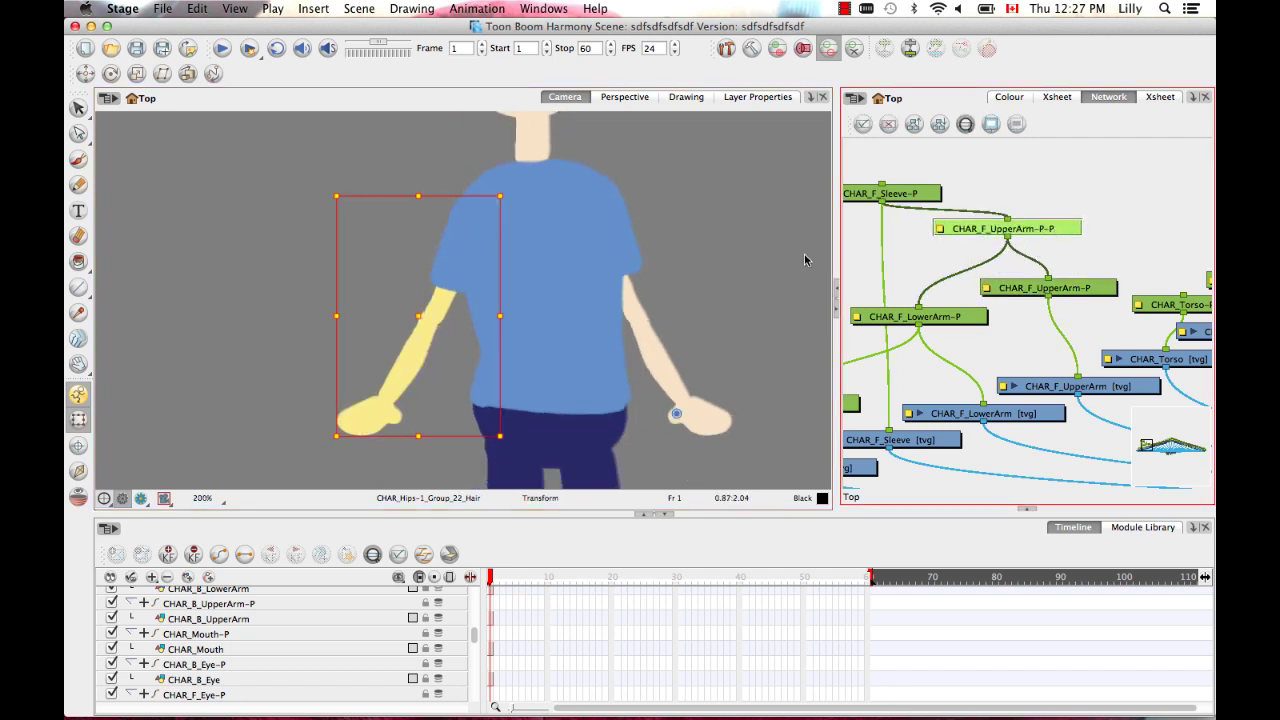
{"action": "left_click", "coordinate": [111, 73]}
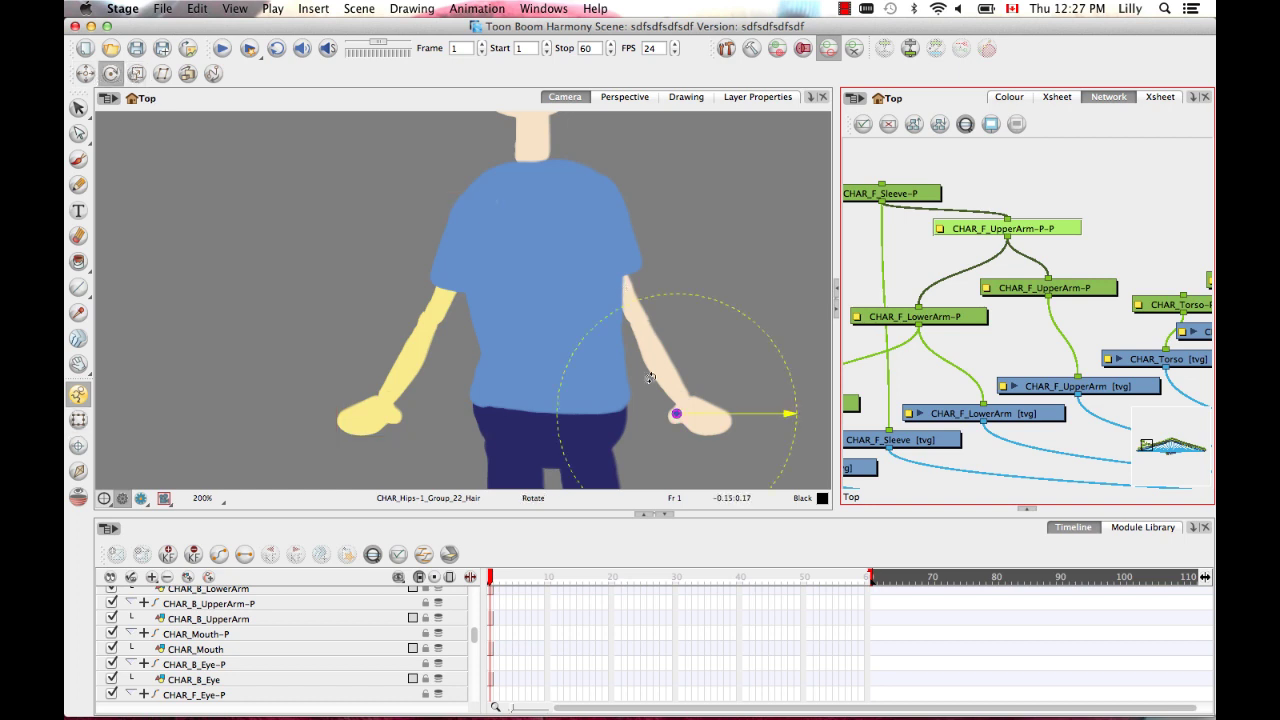
Drag CHAR_F_UpperArm-P-P's pivot from the hand to the shoulder, then check the arm peg selections.
{"action": "left_click_drag", "start_coordinate": [675, 416], "coordinate": [469, 211]}
{"action": "left_click", "coordinate": [78, 419]}
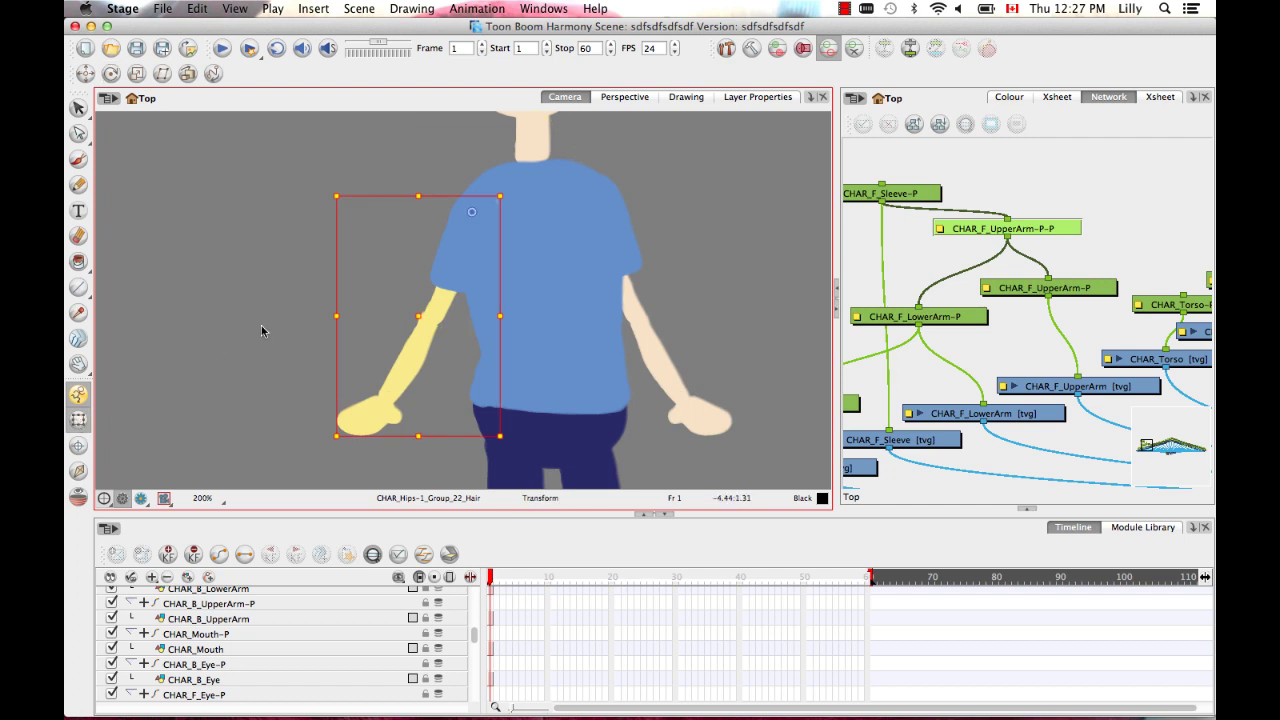
{"action": "left_click", "coordinate": [269, 262]}
{"action": "left_click", "coordinate": [1092, 285]}
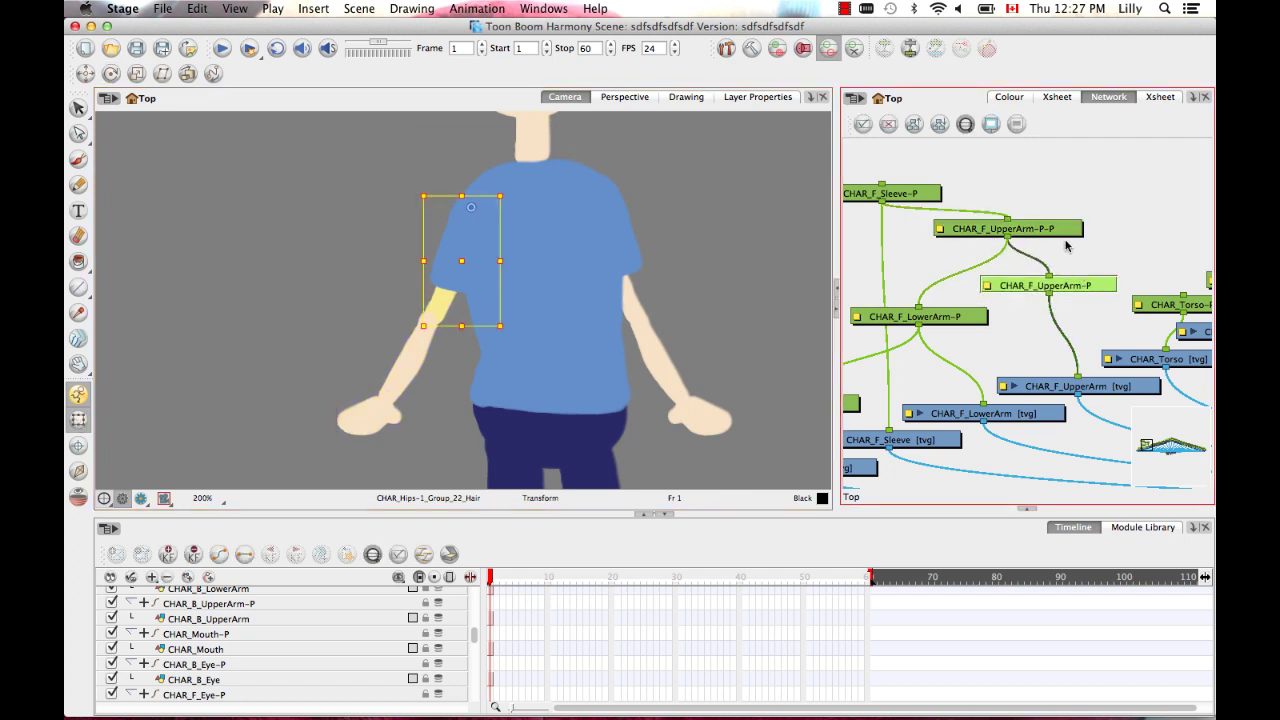
{"action": "left_click", "coordinate": [1066, 230]}
{"action": "left_click", "coordinate": [1066, 285]}
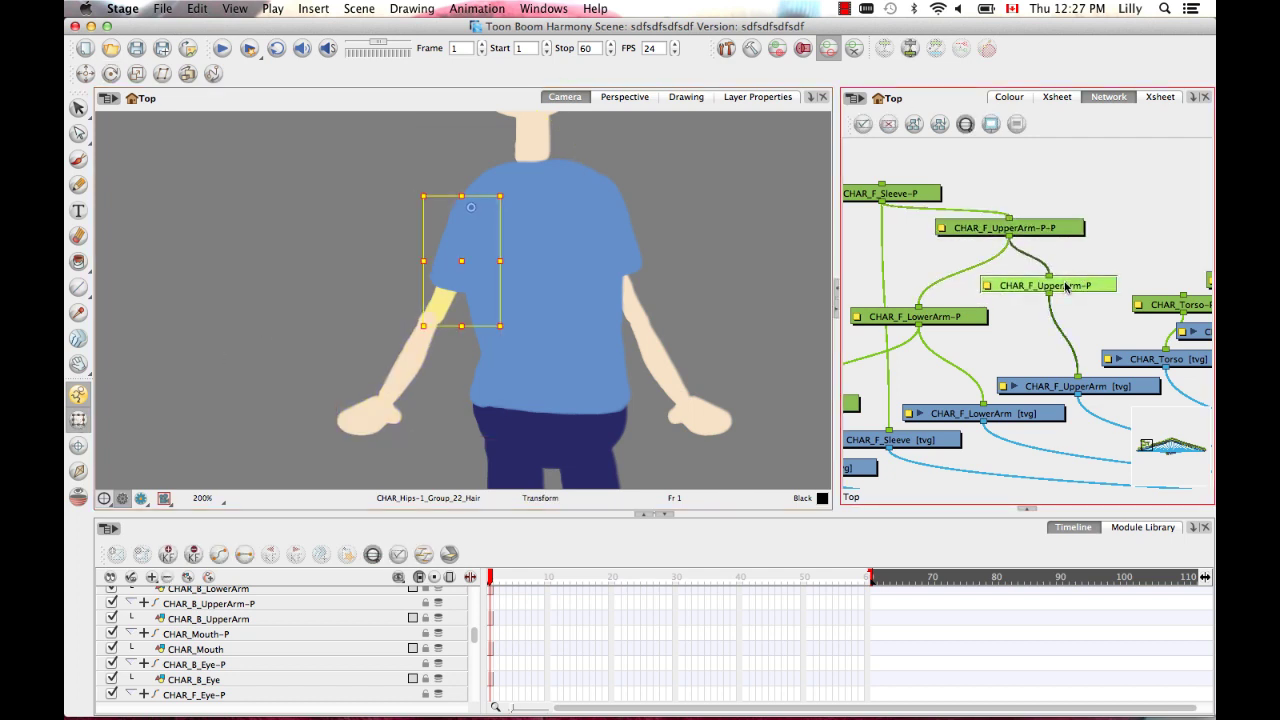
{"action": "left_click", "coordinate": [1057, 228]}
Select the CHAR_F_Sleeve-P peg to see the sleeve.
{"action": "scroll", "coordinate": [1010, 330], "scroll_direction": "down", "scroll_amount": 1}
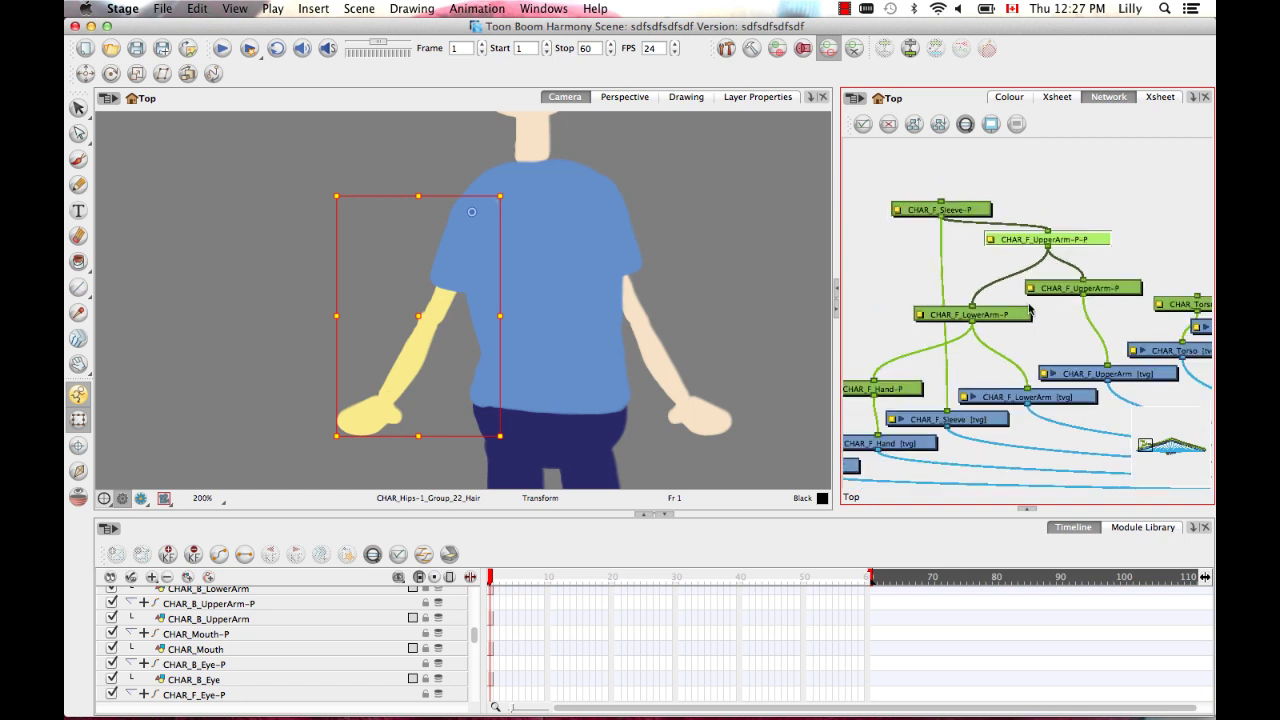
{"action": "left_click_drag", "start_coordinate": [990, 345], "coordinate": [1047, 338]}
{"action": "left_click", "coordinate": [1091, 318]}
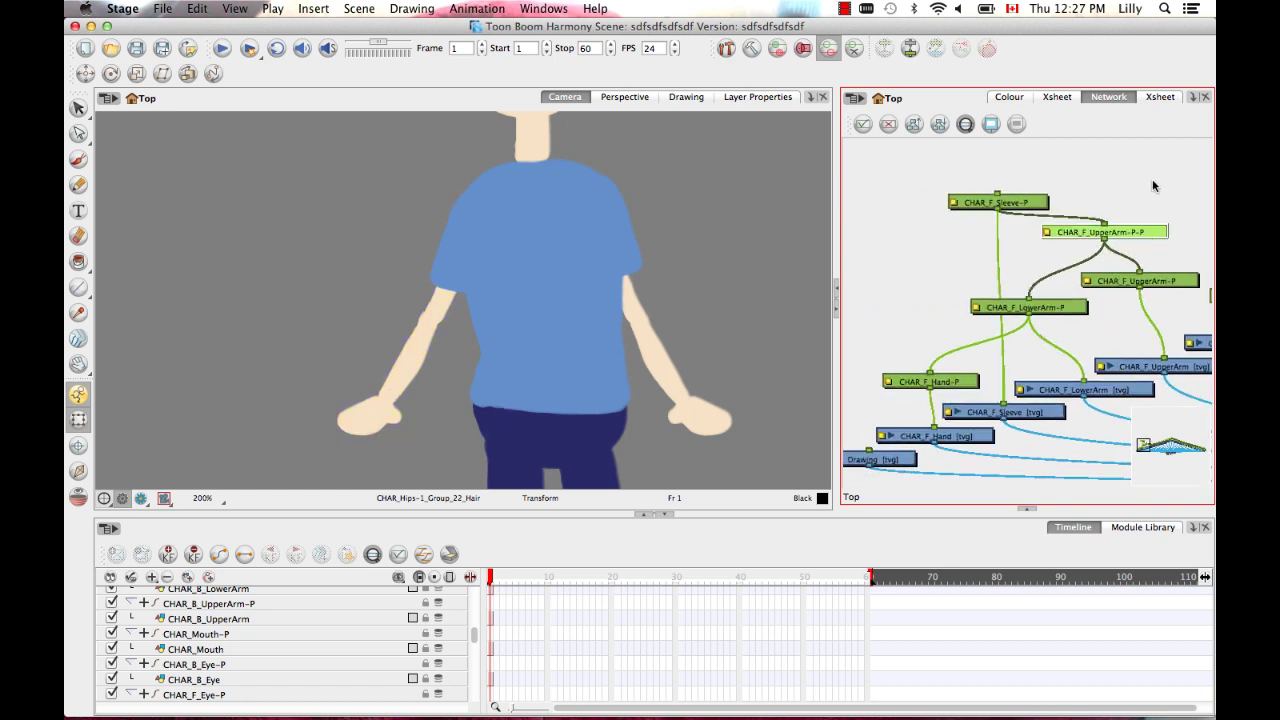
{"action": "left_click", "coordinate": [1019, 202]}
{"action": "scroll", "coordinate": [1000, 190], "scroll_direction": "right", "scroll_amount": 8}
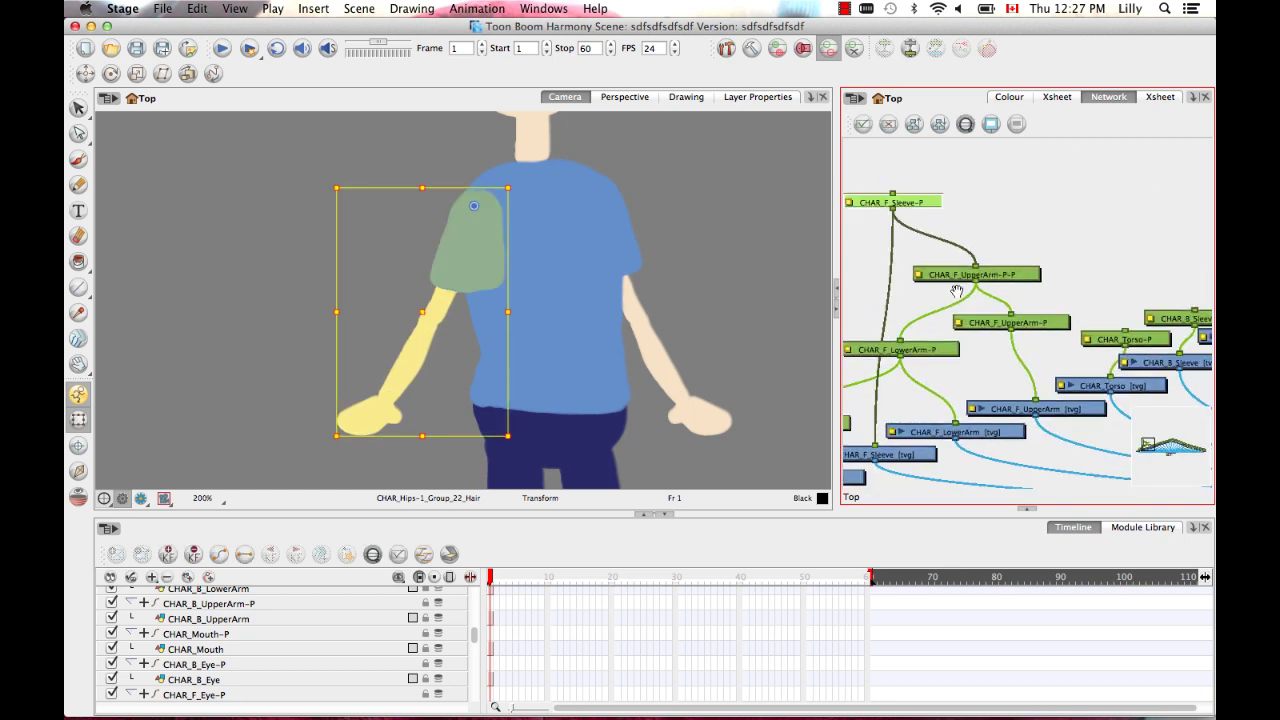
Pan to the CHAR_B arm pegs and move CHAR_B_UpperArm-P higher in the network.
{"action": "scroll", "coordinate": [960, 250], "scroll_direction": "left", "scroll_amount": 5}
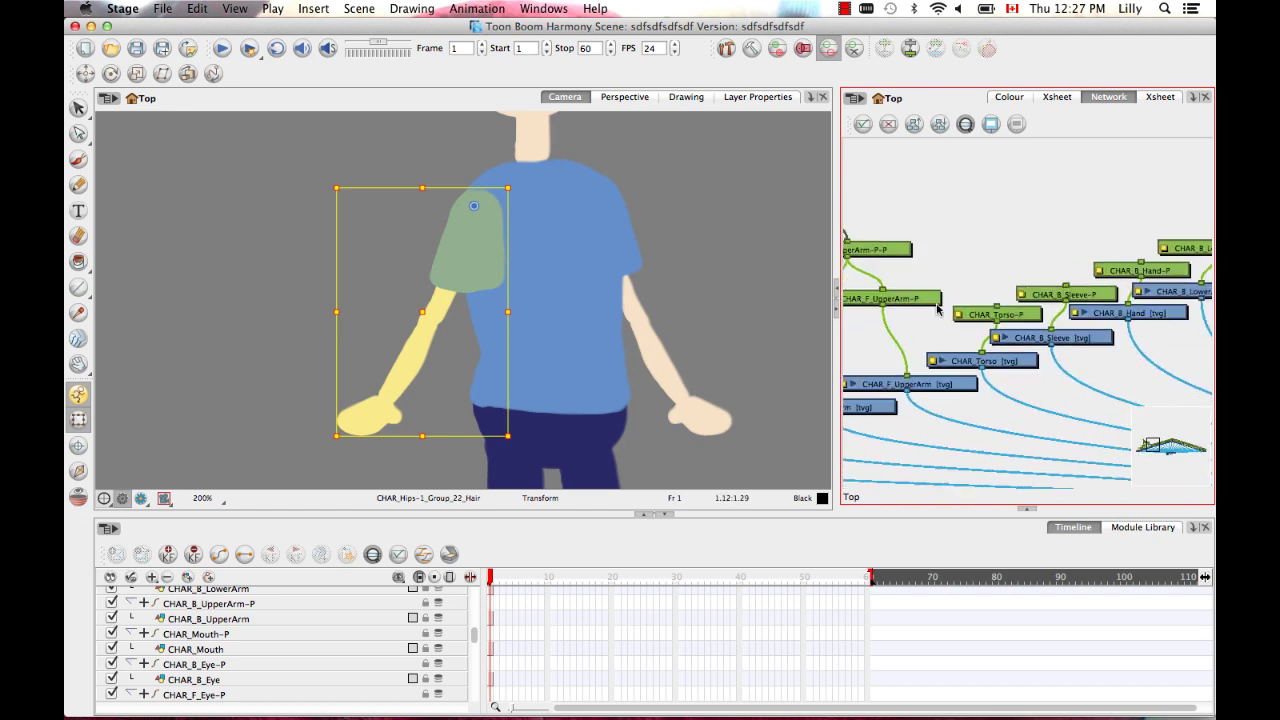
{"action": "left_click", "coordinate": [680, 328]}
{"action": "left_click_drag", "start_coordinate": [1038, 297], "coordinate": [912, 307]}
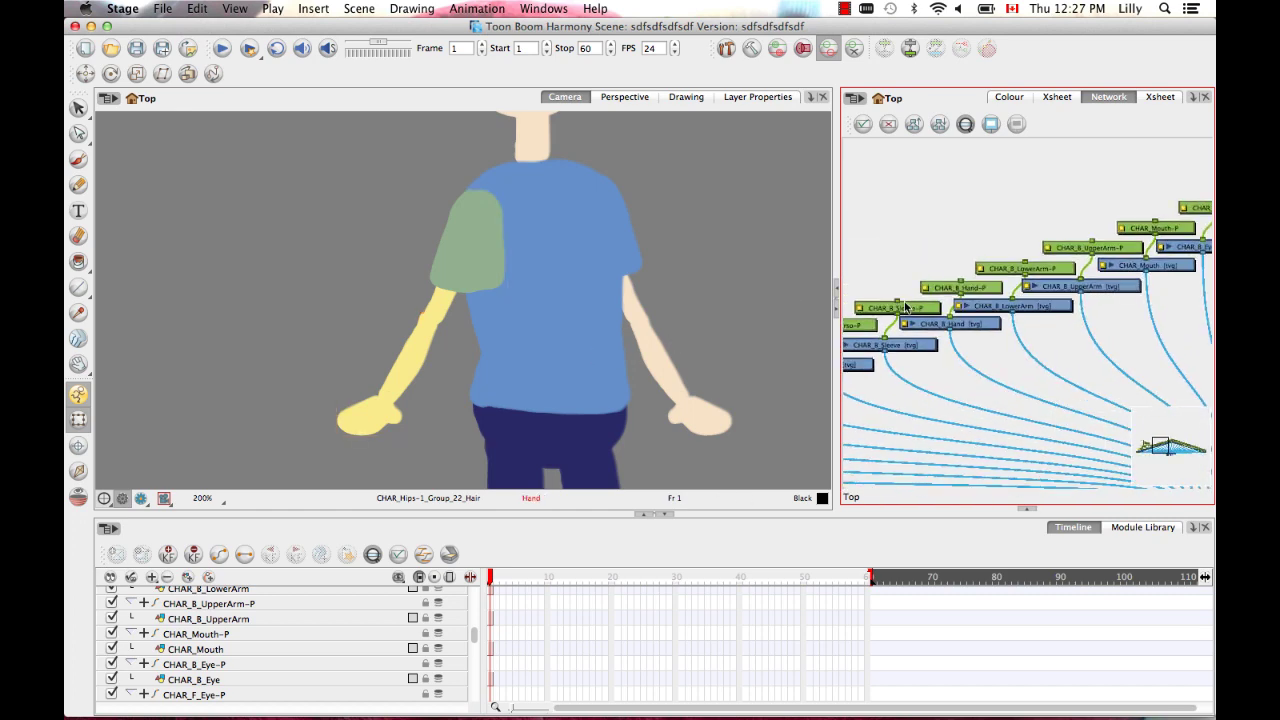
{"action": "scroll", "coordinate": [940, 254], "scroll_direction": "up", "scroll_amount": 5}
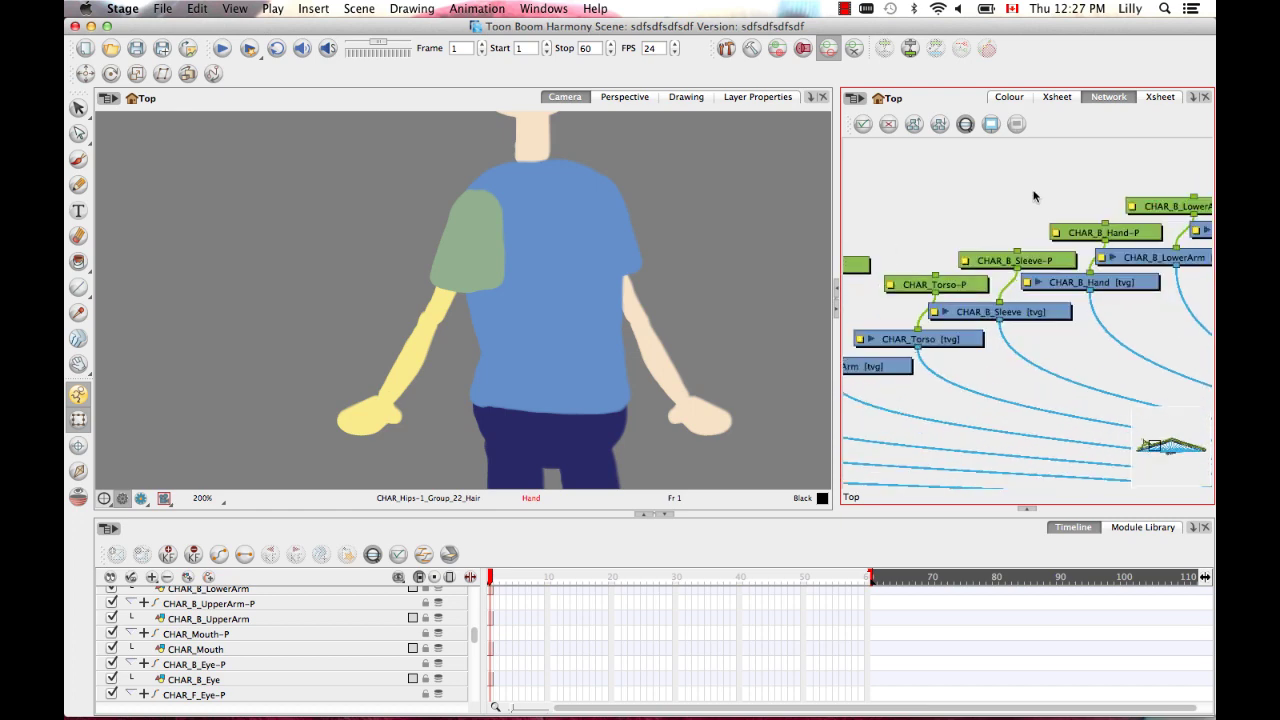
{"action": "left_click_drag", "start_coordinate": [1035, 310], "coordinate": [948, 383]}
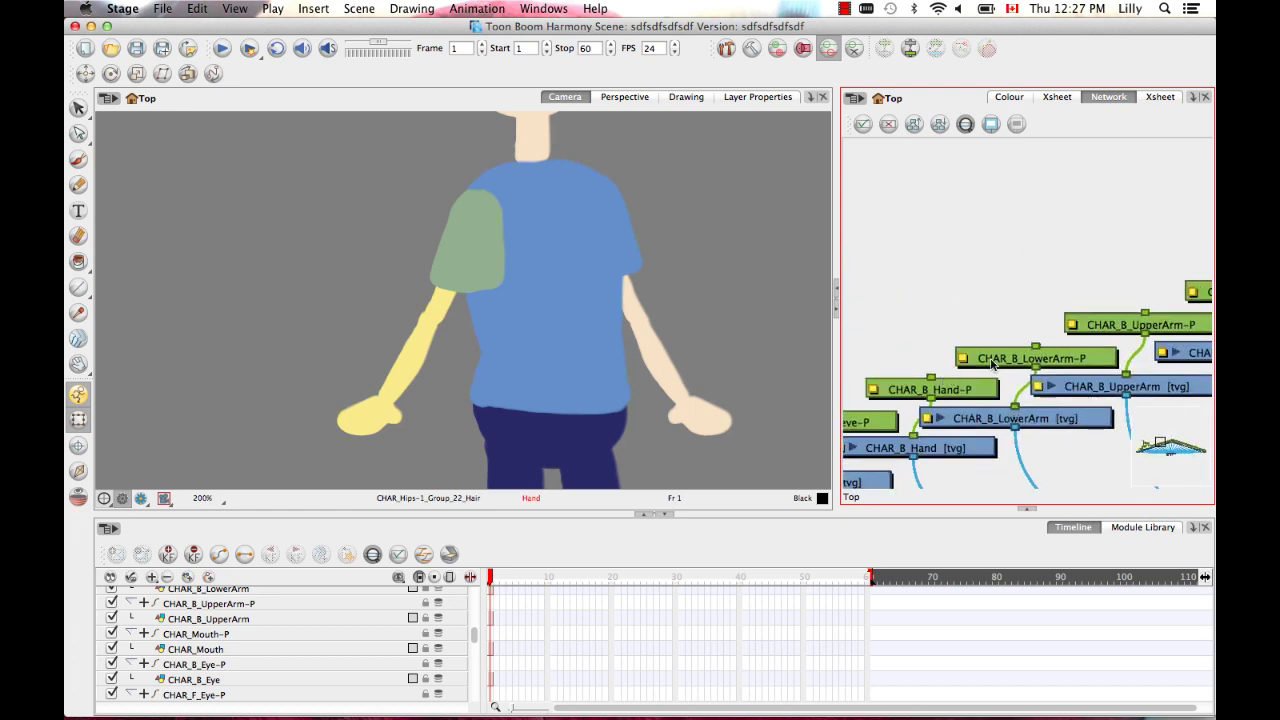
{"action": "left_click", "coordinate": [1058, 361]}
{"action": "left_click", "coordinate": [1135, 322]}
{"action": "left_click_drag", "start_coordinate": [1135, 322], "coordinate": [1048, 300]}
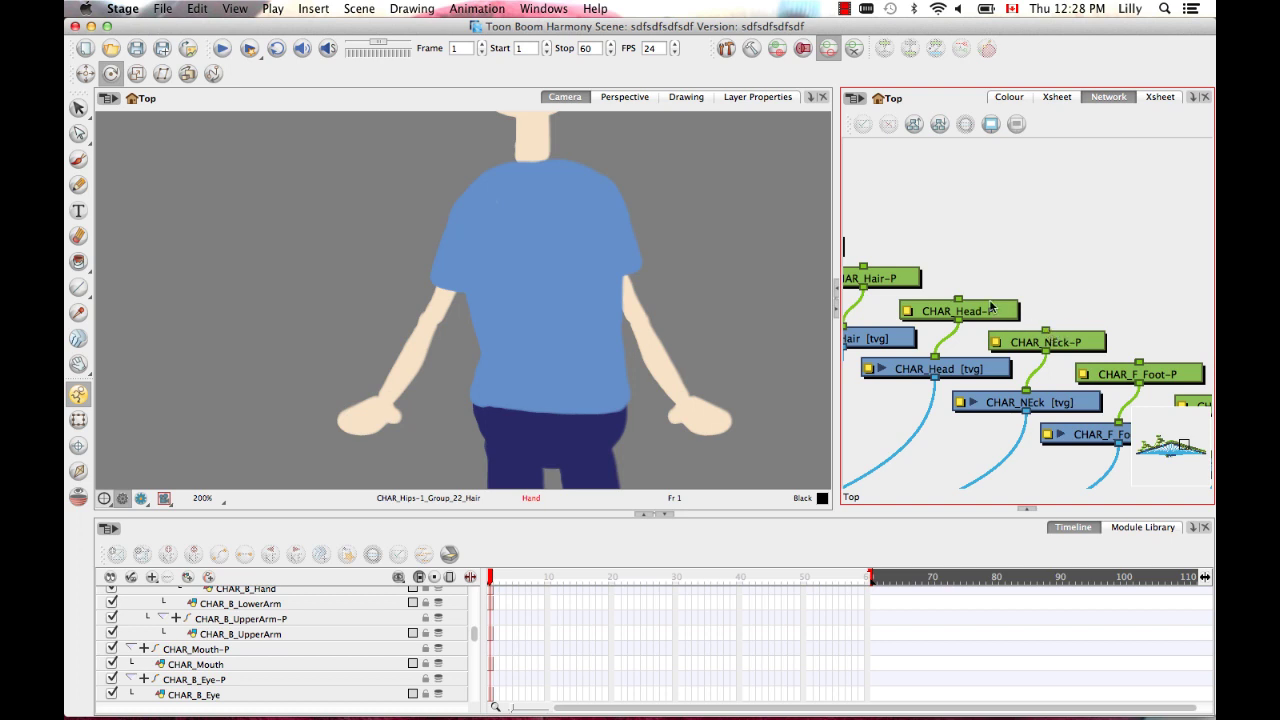
Rearrange the CHAR_Head-P and CHAR_NEck-P nodes and test-swing the head and neck.
{"action": "left_click_drag", "start_coordinate": [566, 229], "coordinate": [537, 431]}
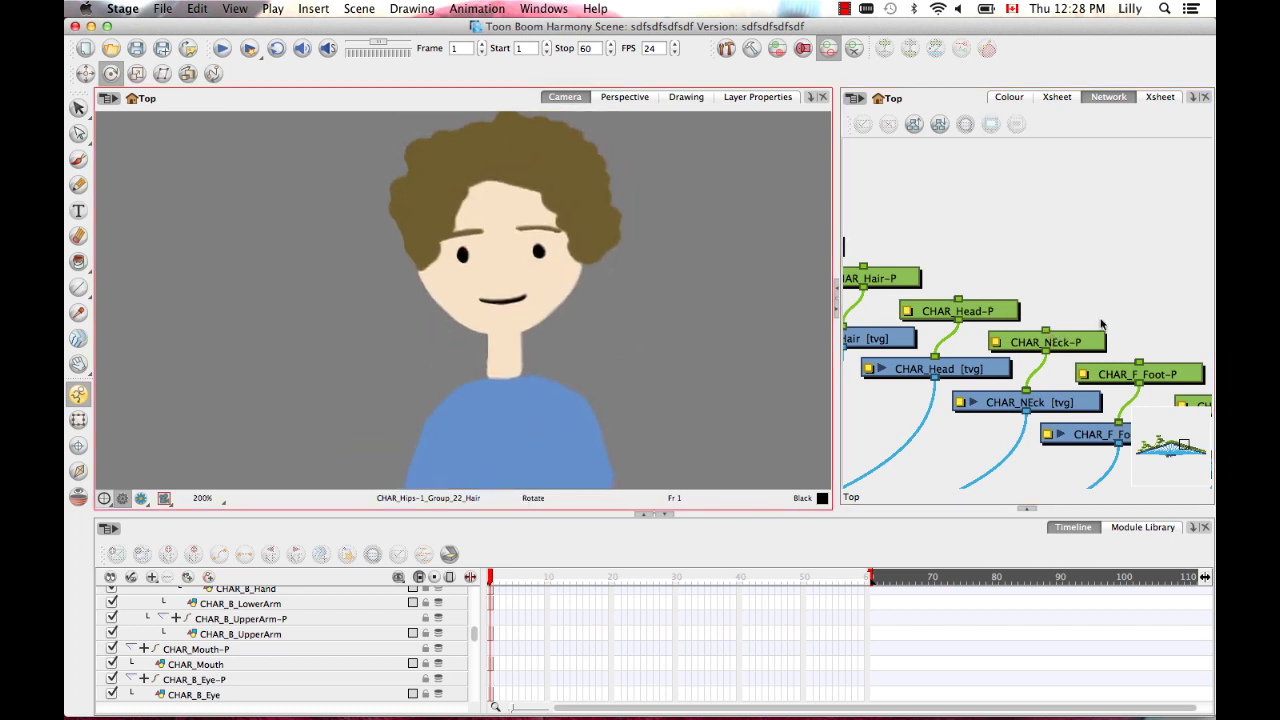
{"action": "left_click", "coordinate": [1066, 346]}
{"action": "left_click_drag", "start_coordinate": [991, 306], "coordinate": [1028, 263]}
{"action": "left_click_drag", "start_coordinate": [1071, 343], "coordinate": [1000, 252]}
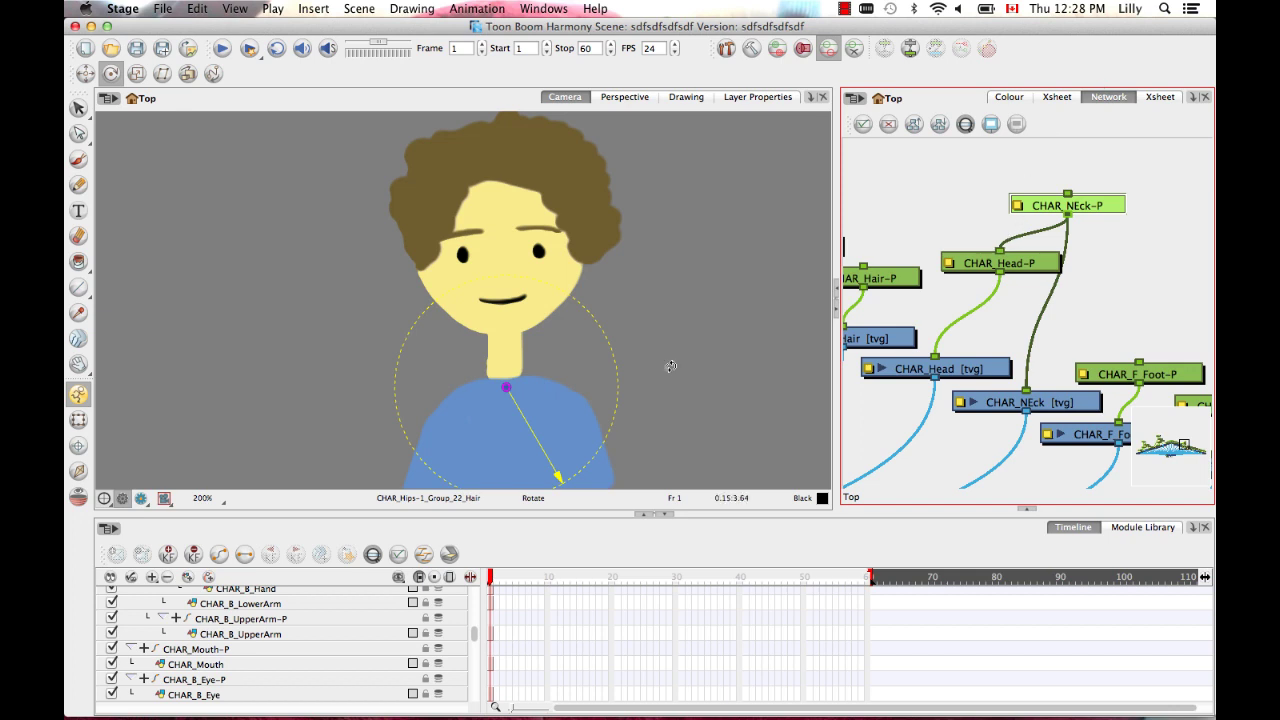
{"action": "left_click_drag", "start_coordinate": [615, 359], "coordinate": [558, 478]}
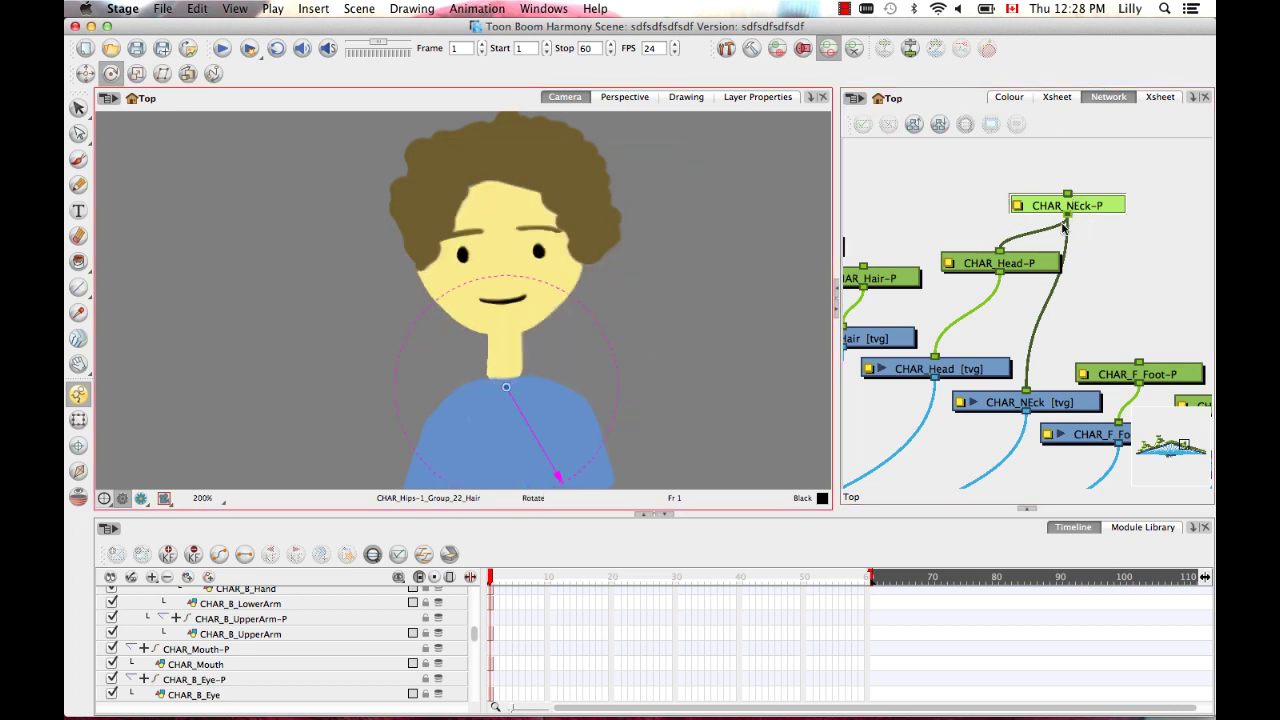
Move the CHAR_Head-P node up and left so it hangs under CHAR_NEck-P.
{"action": "left_click", "coordinate": [1037, 262]}
{"action": "scroll", "coordinate": [958, 313], "scroll_direction": "right", "scroll_amount": 5}
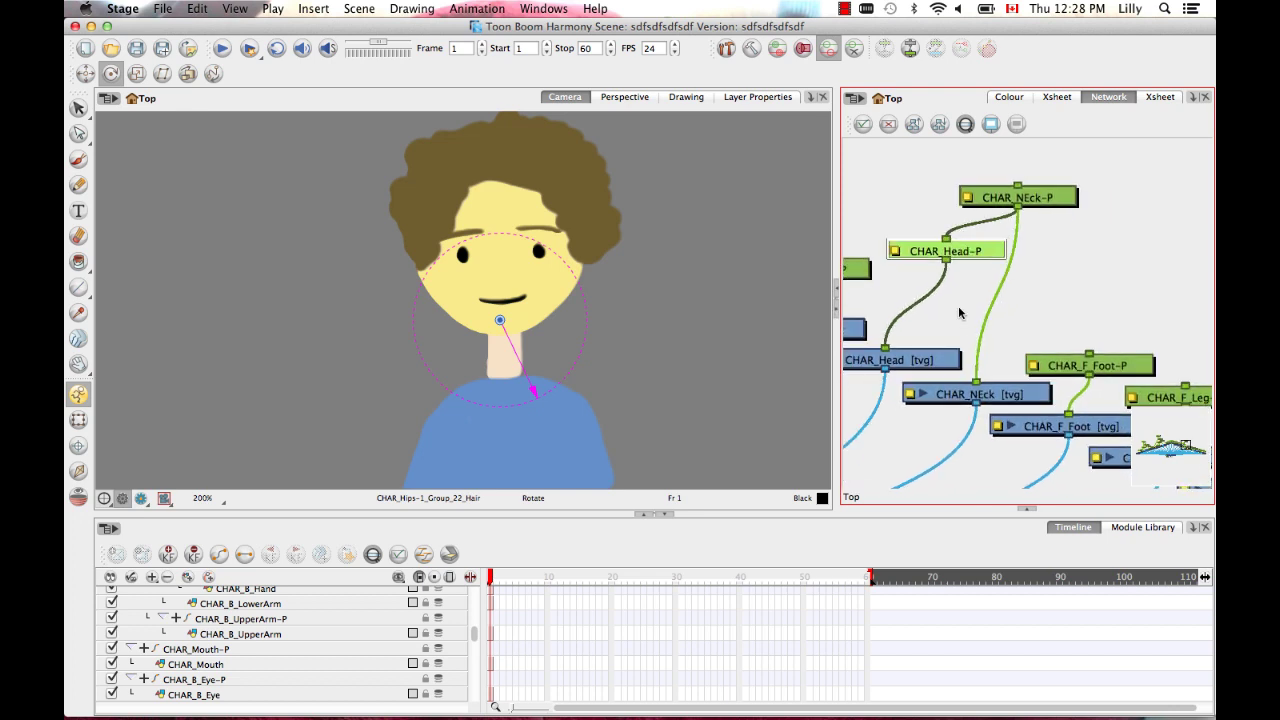
{"action": "scroll", "coordinate": [958, 313], "scroll_direction": "left", "scroll_amount": 5}
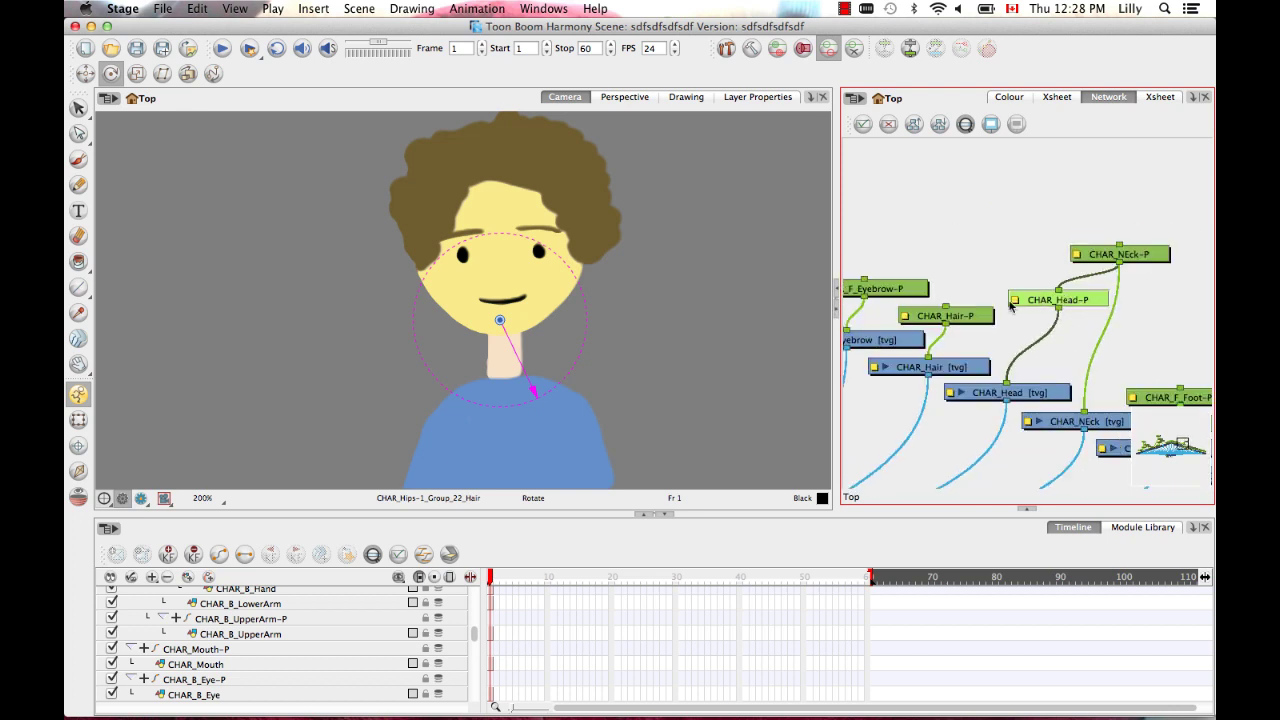
{"action": "left_click_drag", "start_coordinate": [1080, 304], "coordinate": [946, 309]}
Move CHAR_Hips-P up and wire CHAR_B_UpperLeg-P under it in the network.
{"action": "scroll", "coordinate": [979, 240], "scroll_direction": "right", "scroll_amount": 5}
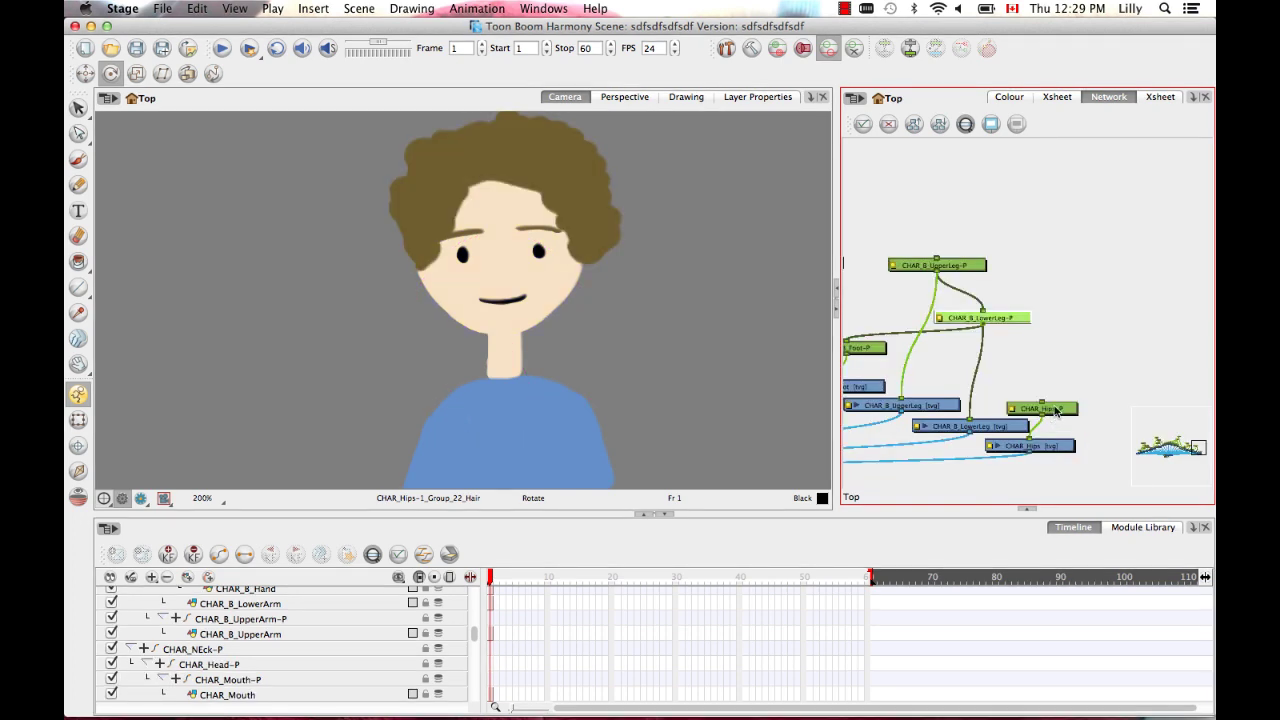
{"action": "left_click_drag", "start_coordinate": [1060, 425], "coordinate": [1010, 193]}
{"action": "scroll", "coordinate": [611, 330], "scroll_direction": "down", "scroll_amount": 4}
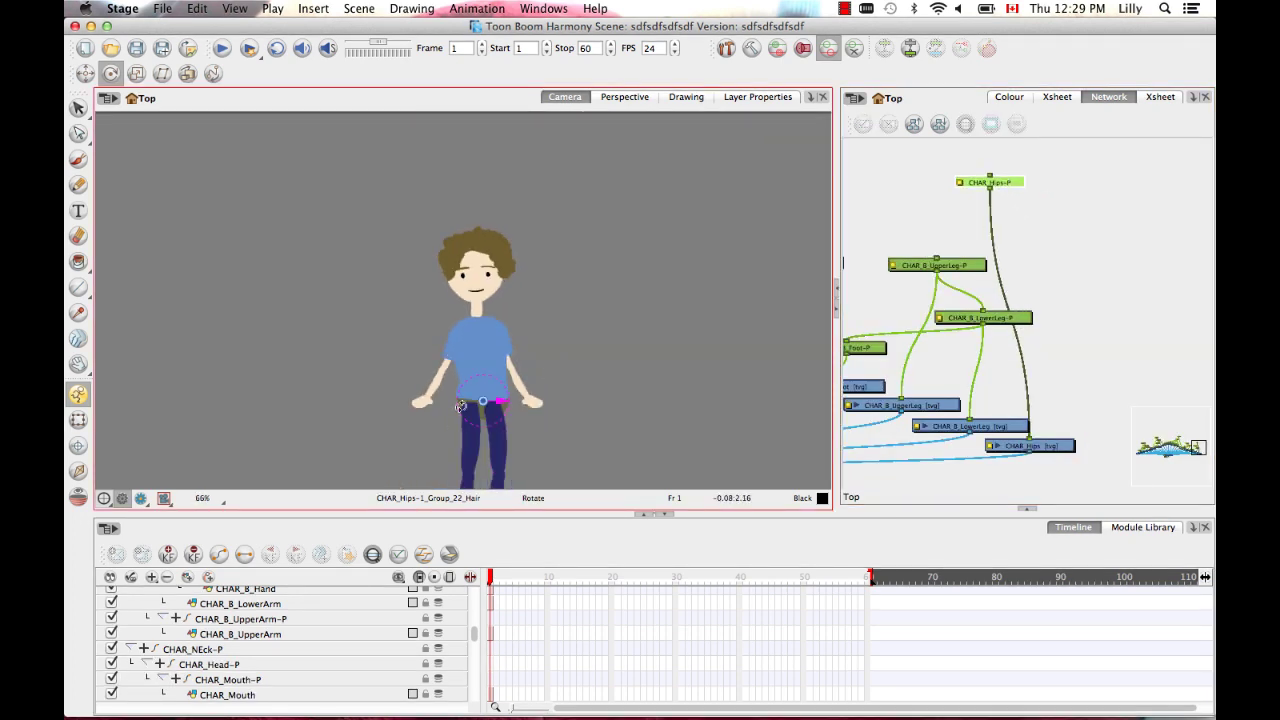
{"action": "left_click_drag", "start_coordinate": [506, 412], "coordinate": [545, 205]}
{"action": "scroll", "coordinate": [1000, 292], "scroll_direction": "up", "scroll_amount": 3}
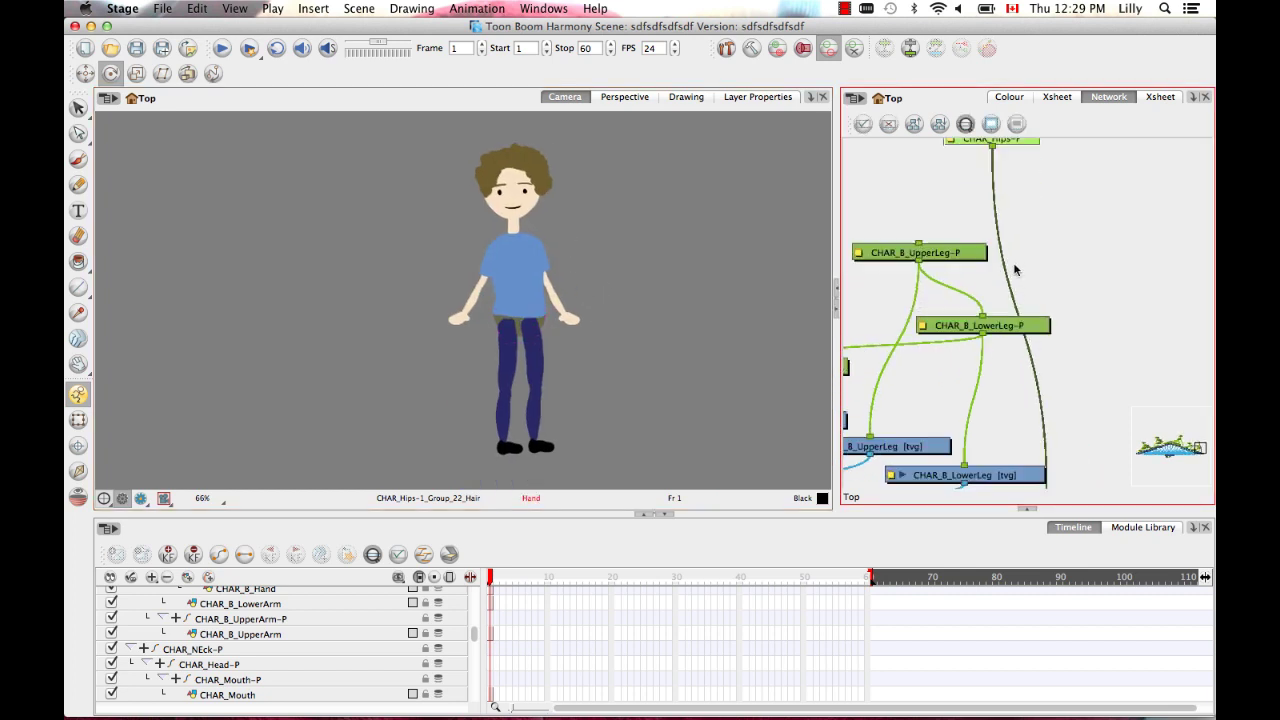
{"action": "left_click_drag", "start_coordinate": [1011, 411], "coordinate": [1021, 408]}
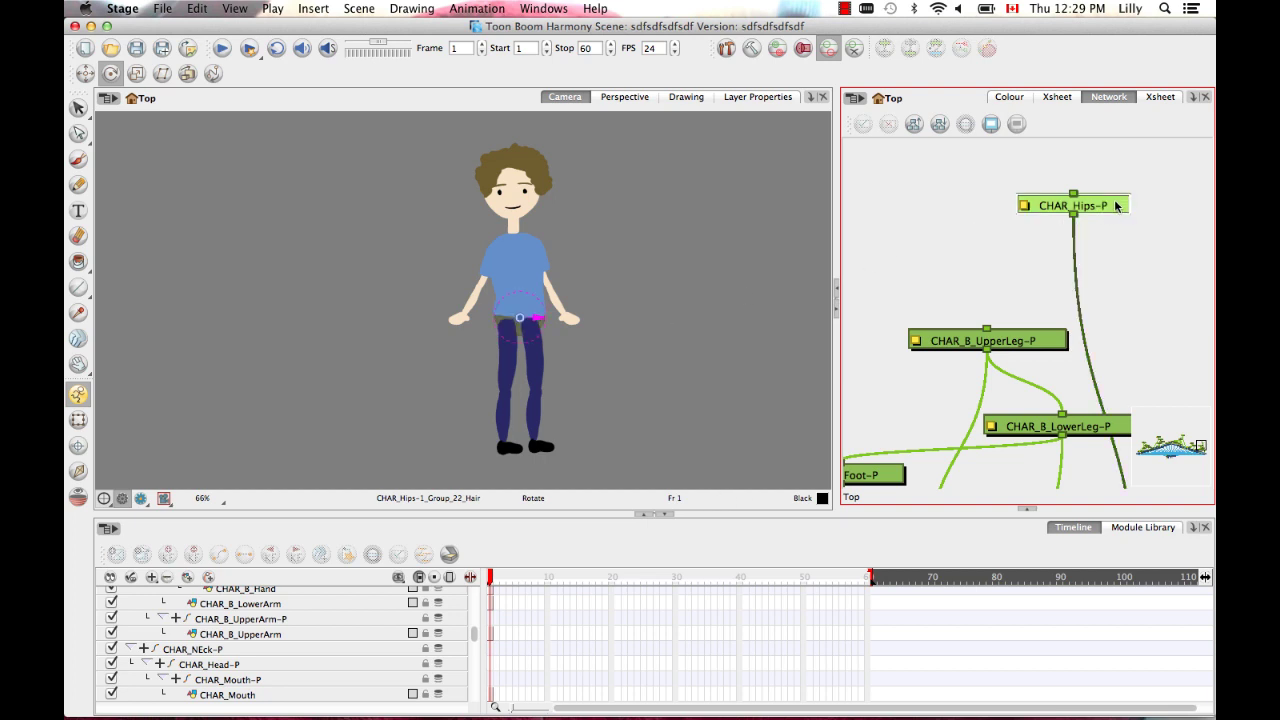
{"action": "left_click_drag", "start_coordinate": [1117, 206], "coordinate": [1113, 206]}
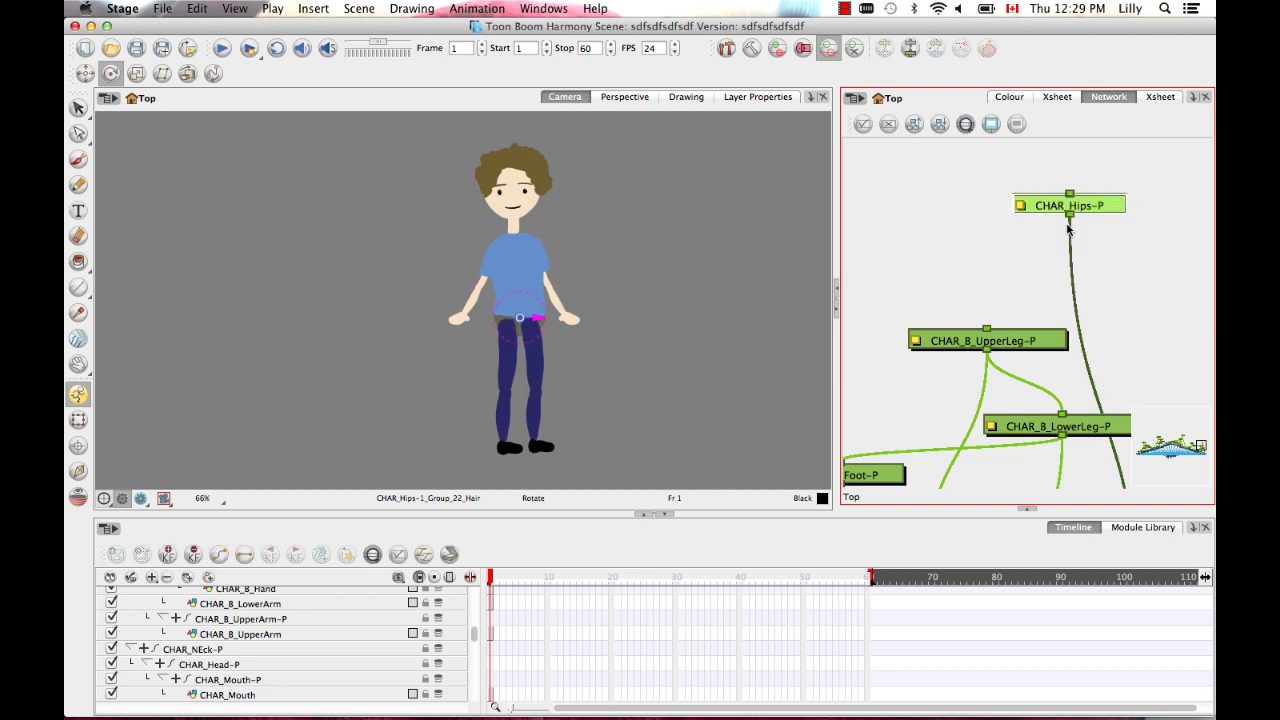
{"action": "left_click_drag", "start_coordinate": [1070, 216], "coordinate": [987, 329]}
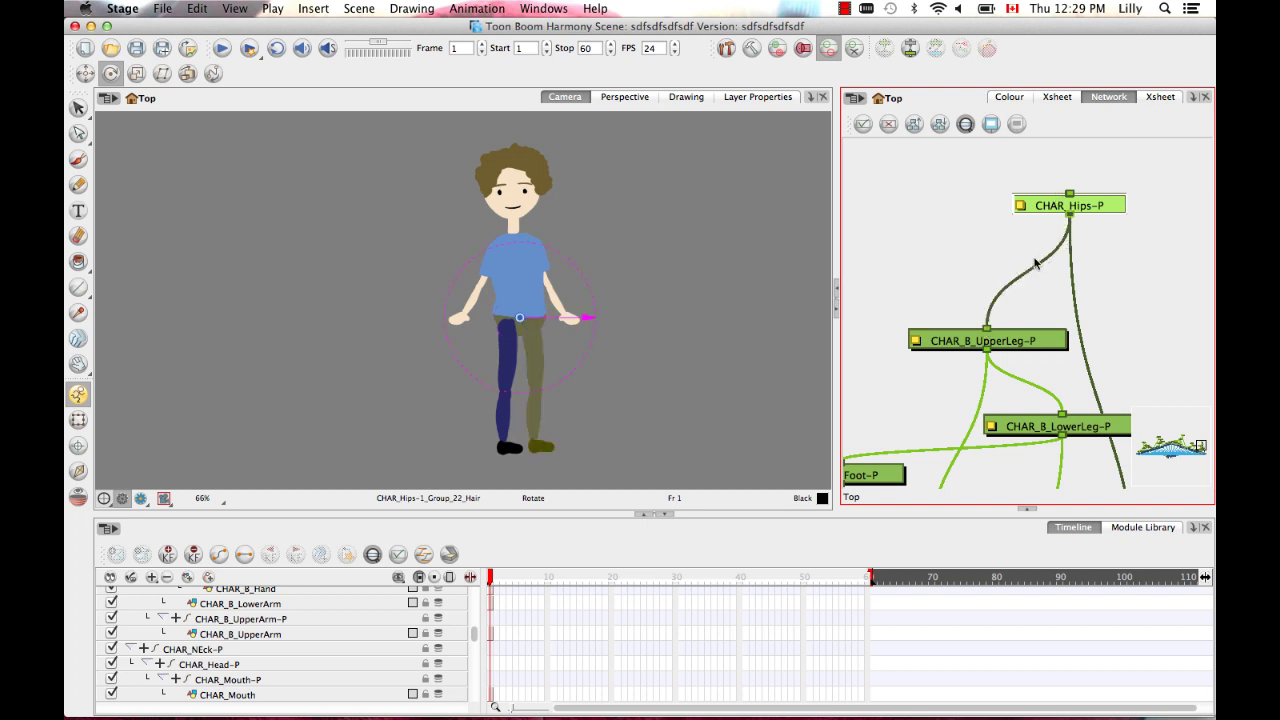
{"action": "scroll", "coordinate": [1085, 257], "scroll_direction": "down", "scroll_amount": 1}
{"action": "left_click_drag", "start_coordinate": [1073, 244], "coordinate": [940, 245]}
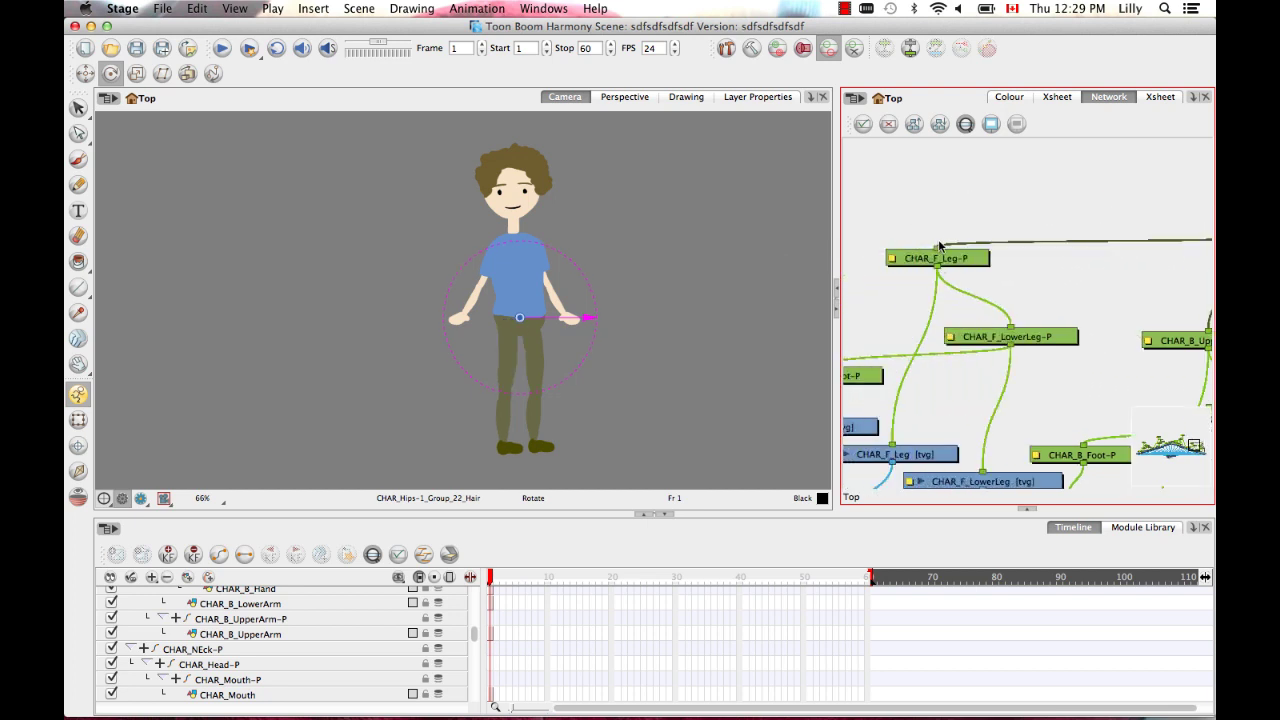
Move CHAR_Torso-P to the top of the graph and wire it to the sleeve and neck pegs.
{"action": "scroll", "coordinate": [1100, 246], "scroll_direction": "up", "scroll_amount": 10}
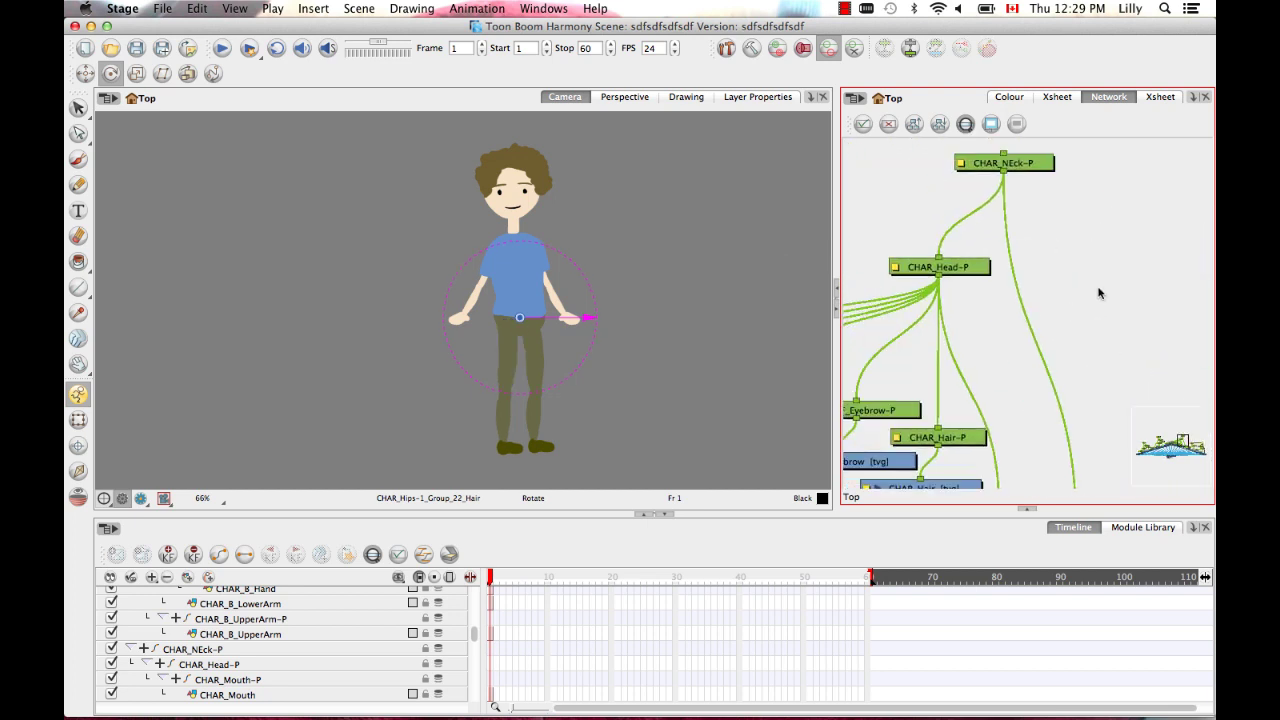
{"action": "scroll", "coordinate": [1063, 278], "scroll_direction": "left", "scroll_amount": 5}
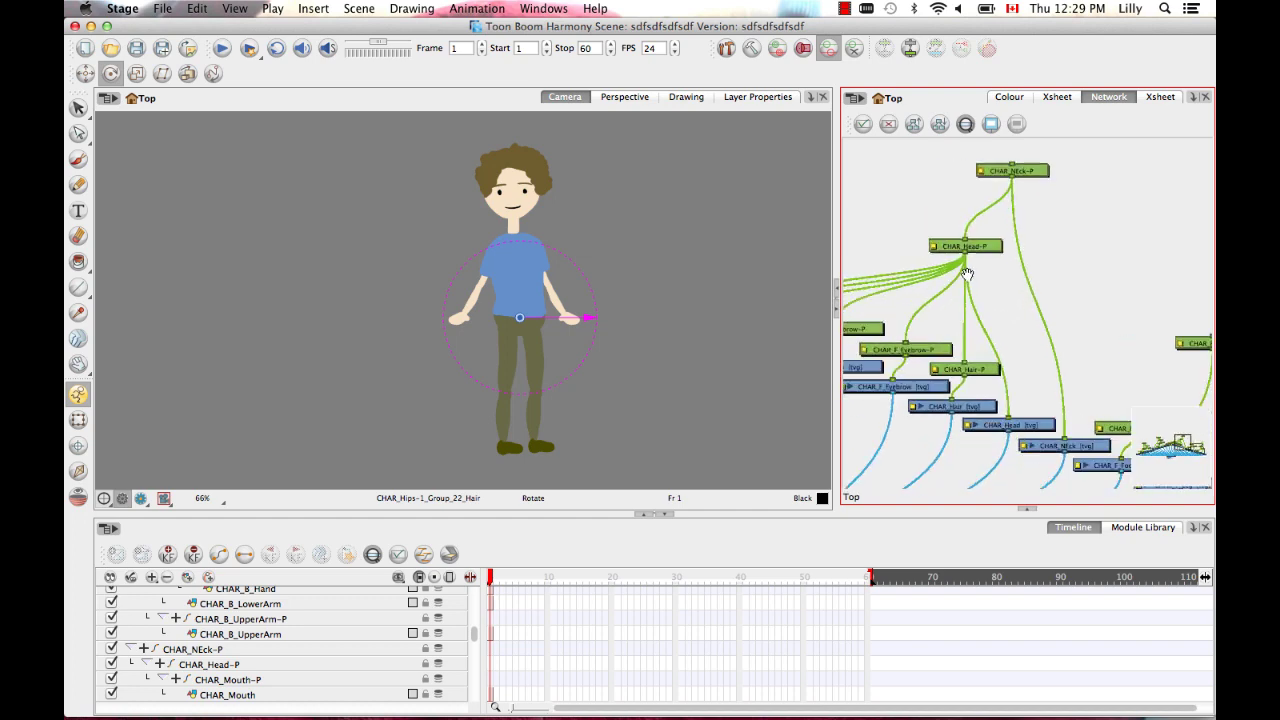
{"action": "scroll", "coordinate": [927, 305], "scroll_direction": "left", "scroll_amount": 10}
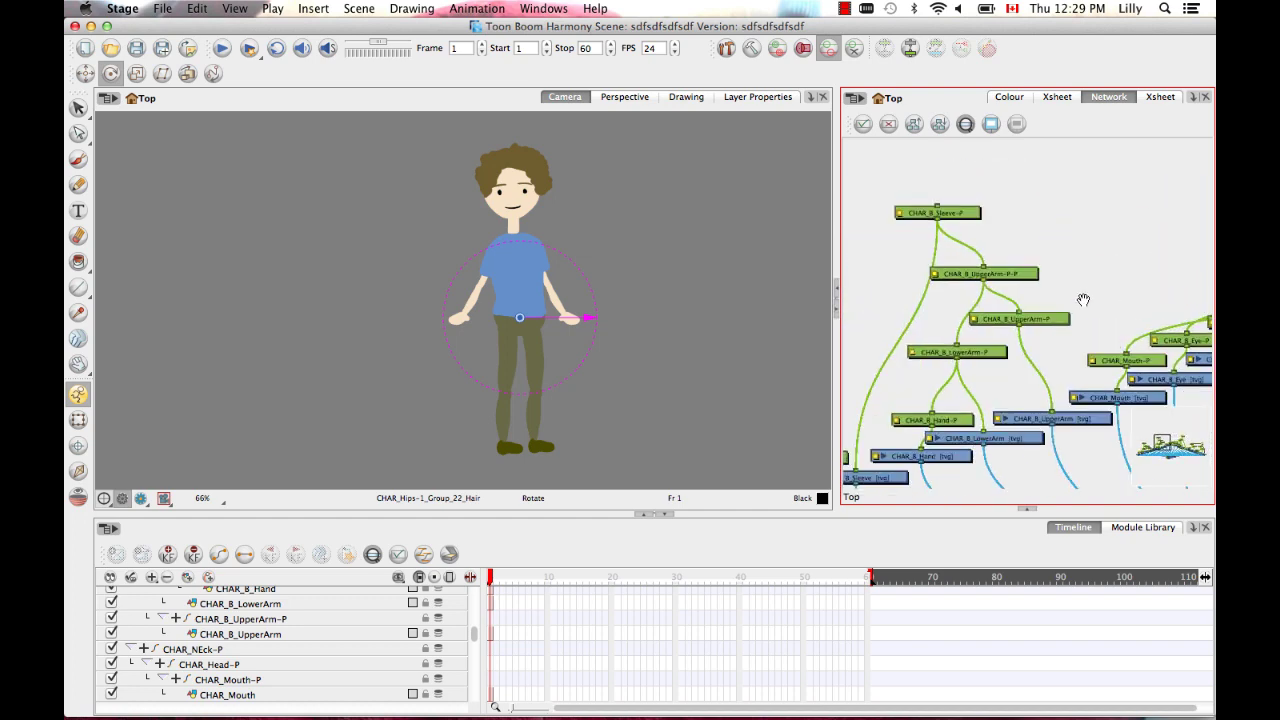
{"action": "scroll", "coordinate": [1072, 296], "scroll_direction": "left", "scroll_amount": 3}
{"action": "left_click_drag", "start_coordinate": [940, 455], "coordinate": [972, 153]}
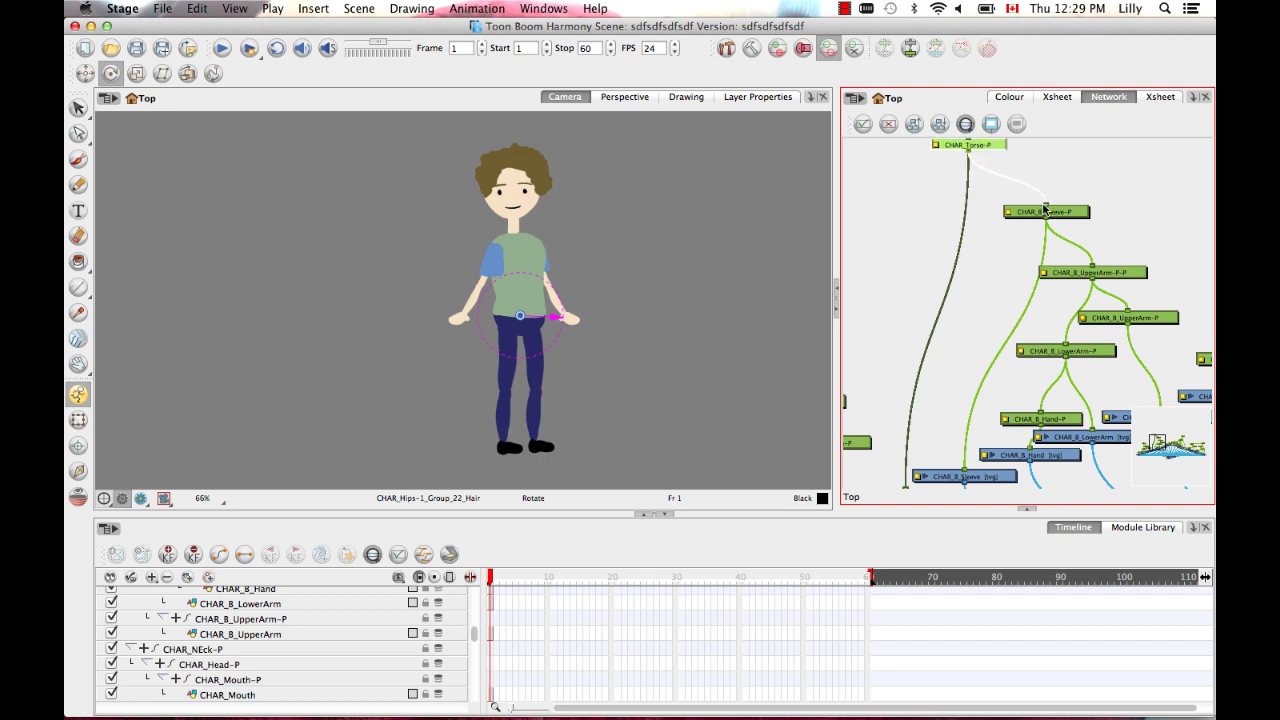
{"action": "left_click_drag", "start_coordinate": [974, 274], "coordinate": [1111, 333]}
{"action": "left_click_drag", "start_coordinate": [1078, 259], "coordinate": [870, 403]}
{"action": "scroll", "coordinate": [843, 333], "scroll_direction": "down", "scroll_amount": 2}
{"action": "scroll", "coordinate": [1068, 245], "scroll_direction": "down", "scroll_amount": 2}
{"action": "left_click_drag", "start_coordinate": [1068, 245], "coordinate": [995, 256]}
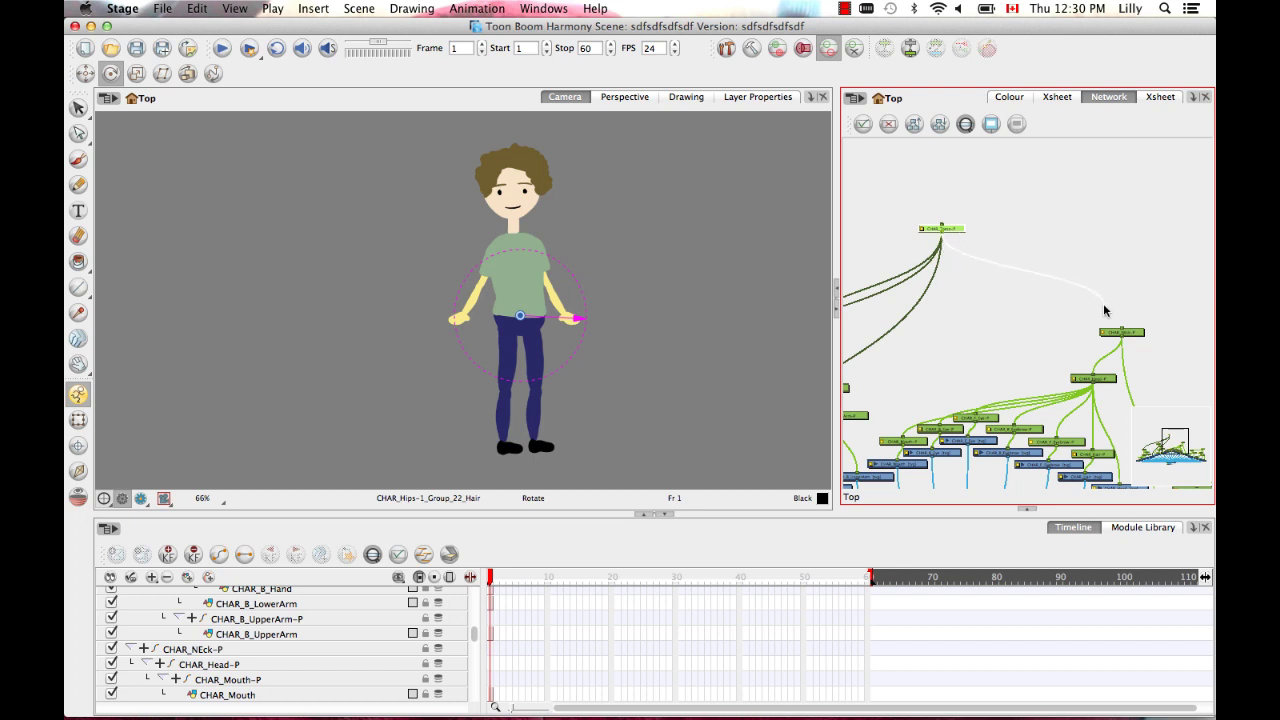
{"action": "left_click_drag", "start_coordinate": [1104, 311], "coordinate": [1122, 331]}
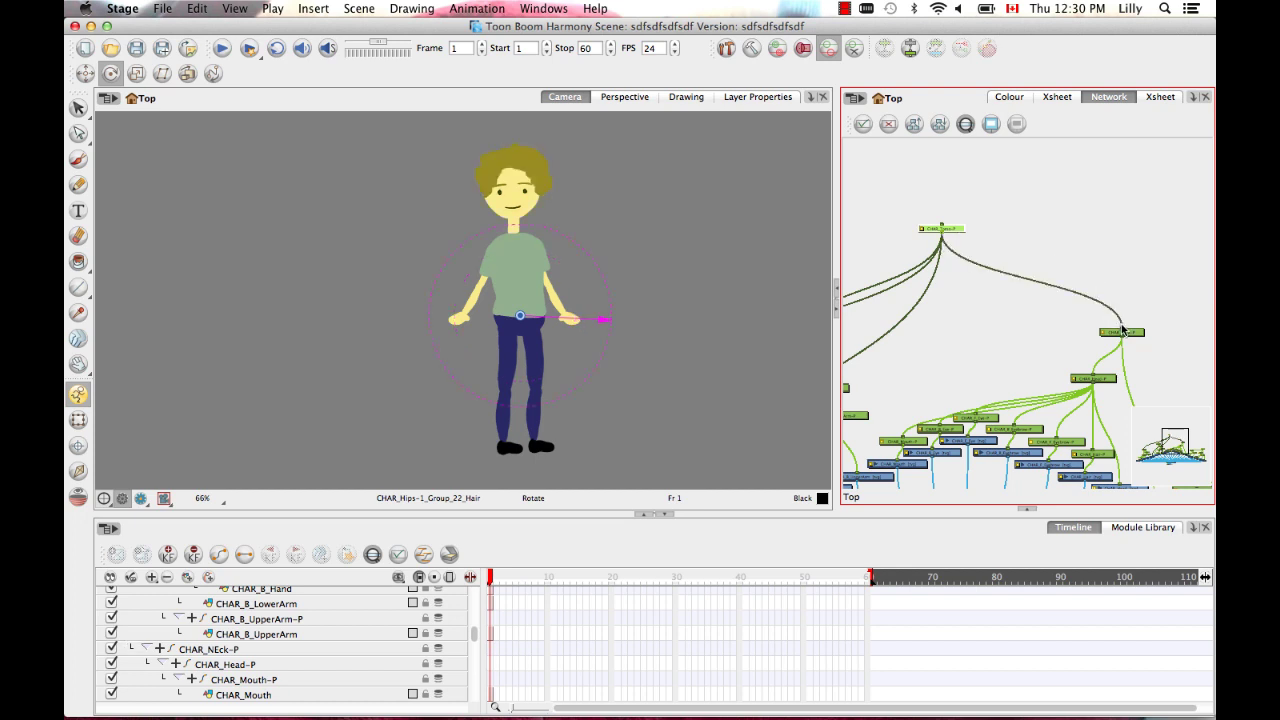
{"action": "left_click", "coordinate": [1096, 262]}
{"action": "left_click", "coordinate": [955, 228]}
{"action": "left_click_drag", "start_coordinate": [605, 363], "coordinate": [606, 334]}
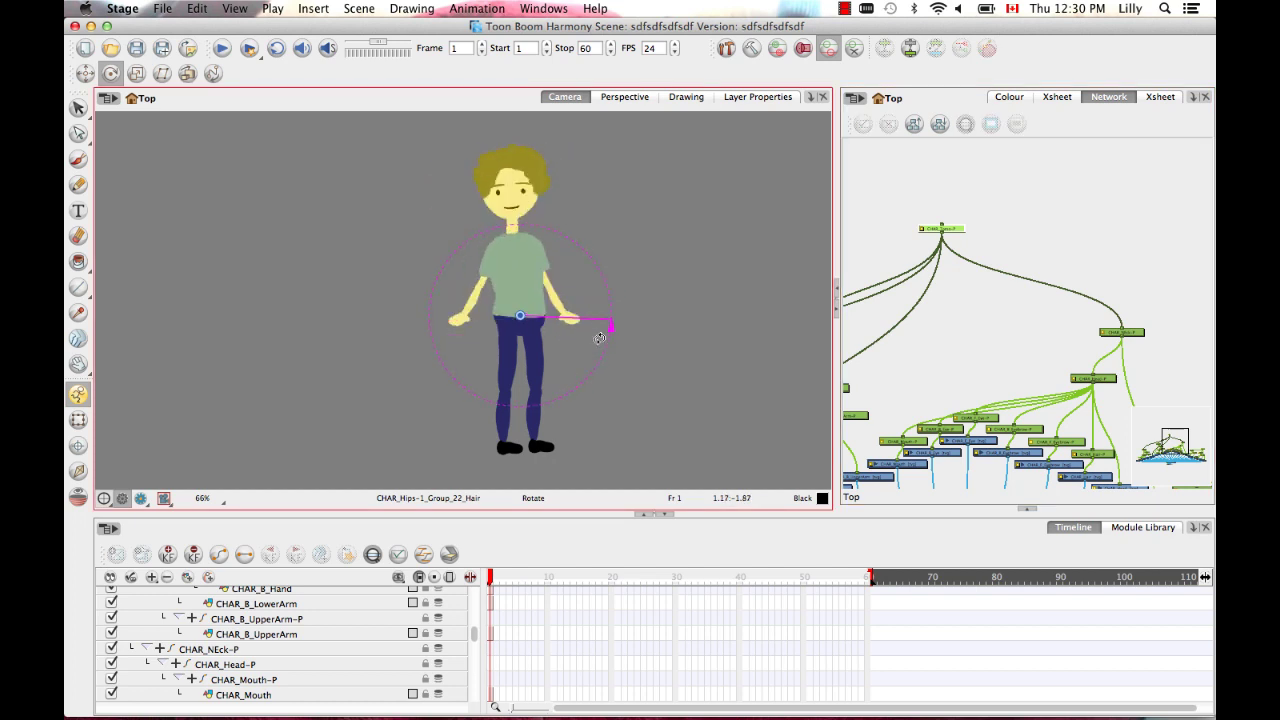
{"action": "left_click", "coordinate": [1097, 316]}
{"action": "left_click_drag", "start_coordinate": [1097, 316], "coordinate": [1004, 256]}
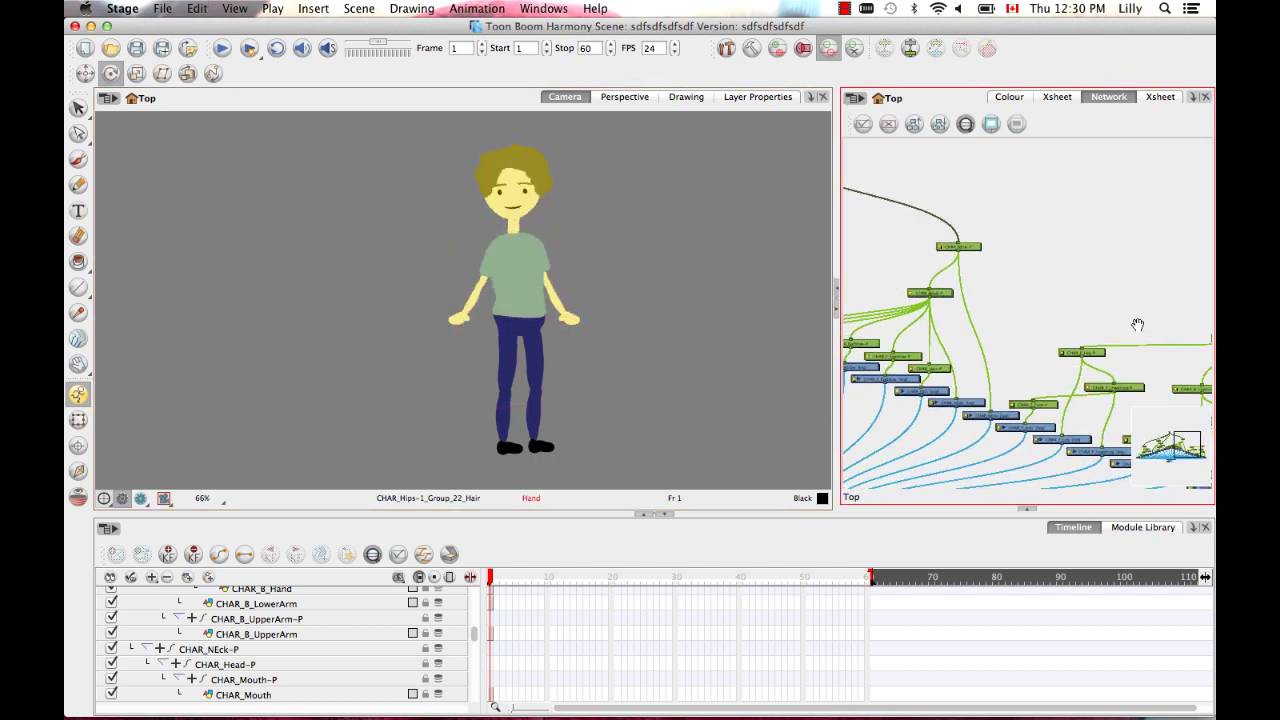
{"action": "left_click_drag", "start_coordinate": [1138, 324], "coordinate": [1114, 340]}
{"action": "left_click", "coordinate": [1068, 366]}
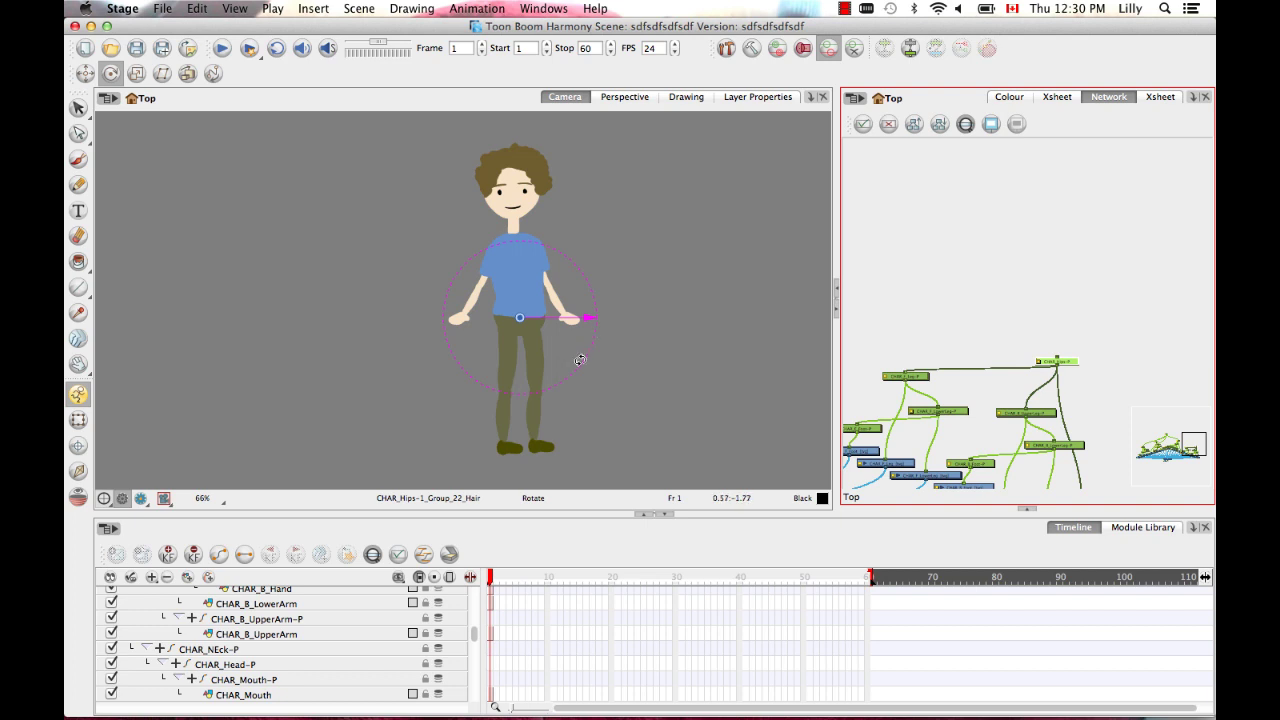
{"action": "left_click_drag", "start_coordinate": [583, 357], "coordinate": [891, 269]}
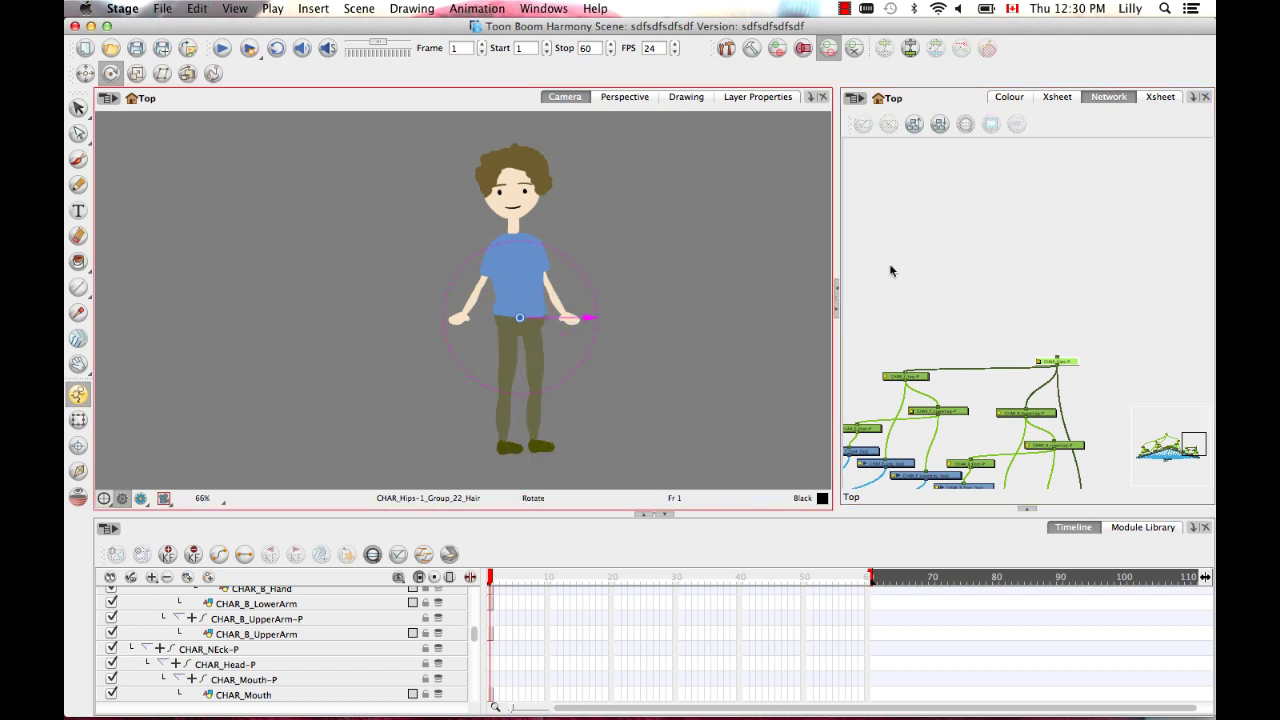
{"action": "left_click", "coordinate": [1069, 261]}
{"action": "left_click_drag", "start_coordinate": [1062, 355], "coordinate": [1035, 320]}
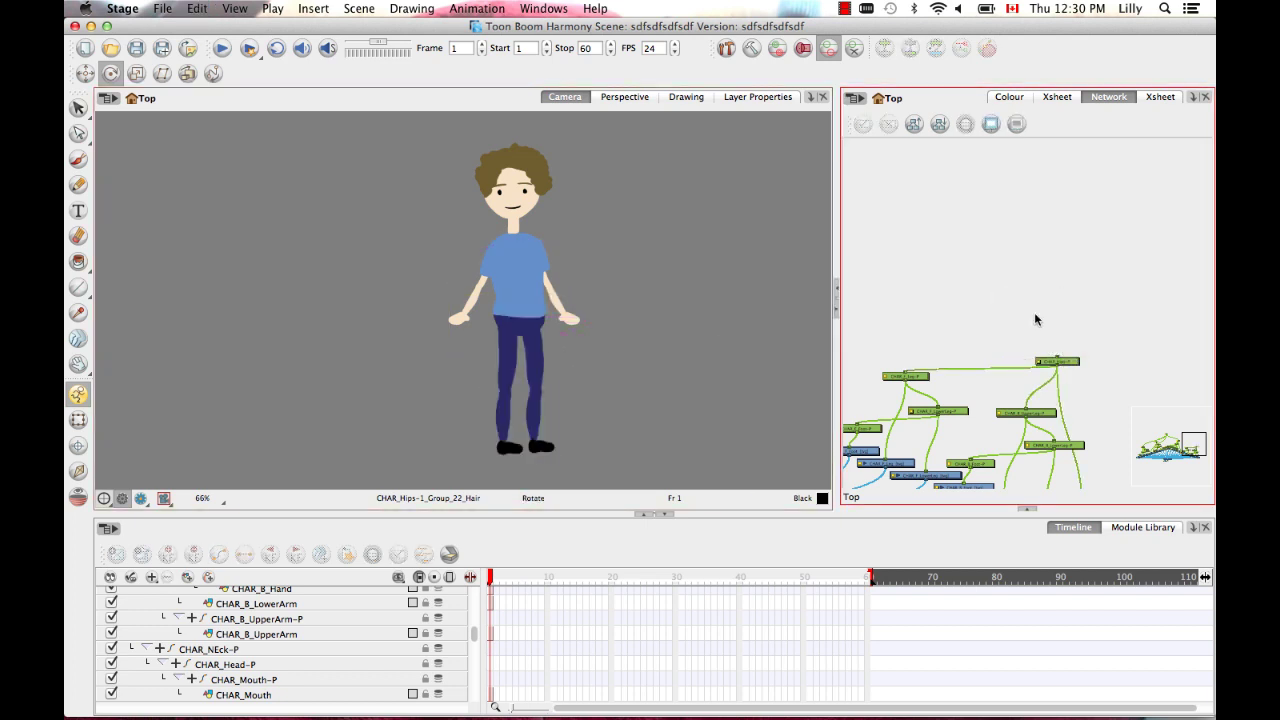
{"action": "left_click", "coordinate": [1066, 368]}
{"action": "scroll", "coordinate": [966, 263], "scroll_direction": "up", "scroll_amount": 3}
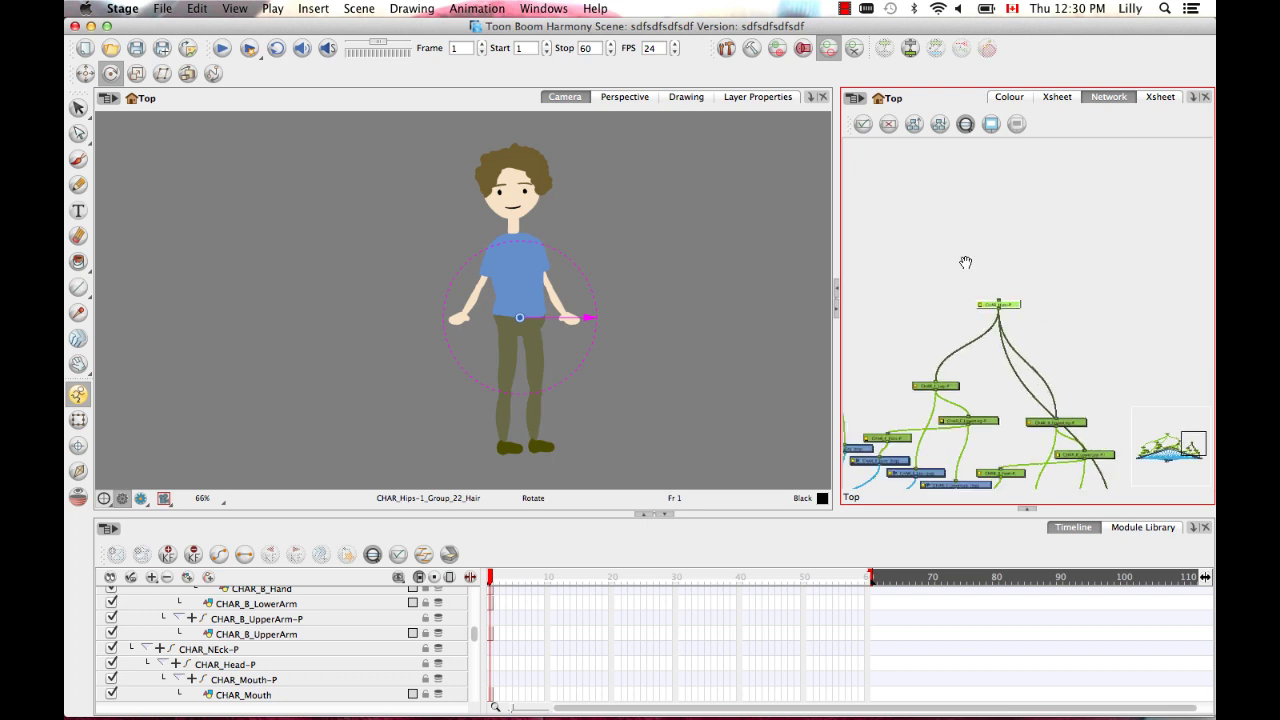
{"action": "left_click", "coordinate": [1028, 268]}
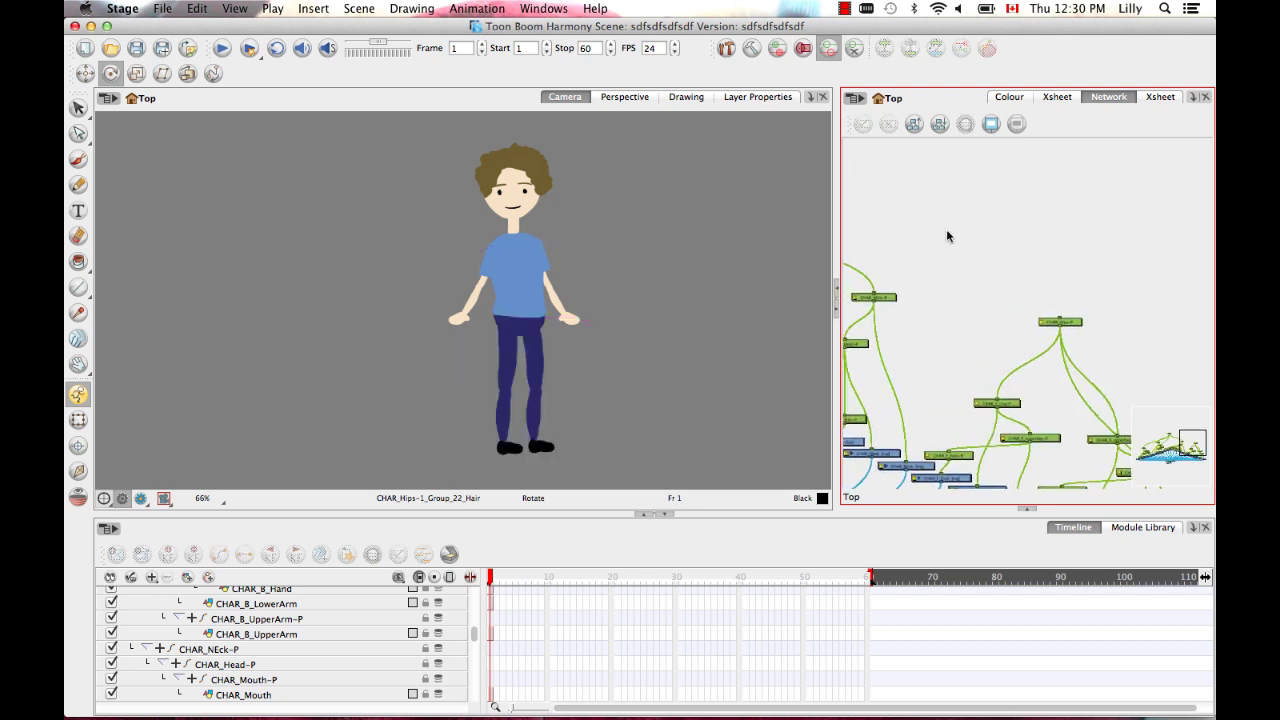
Paste a new peg, connect it above CHAR_Hips-P, and move its pivot down to the feet.
{"action": "key", "text": "ctrl+v"}
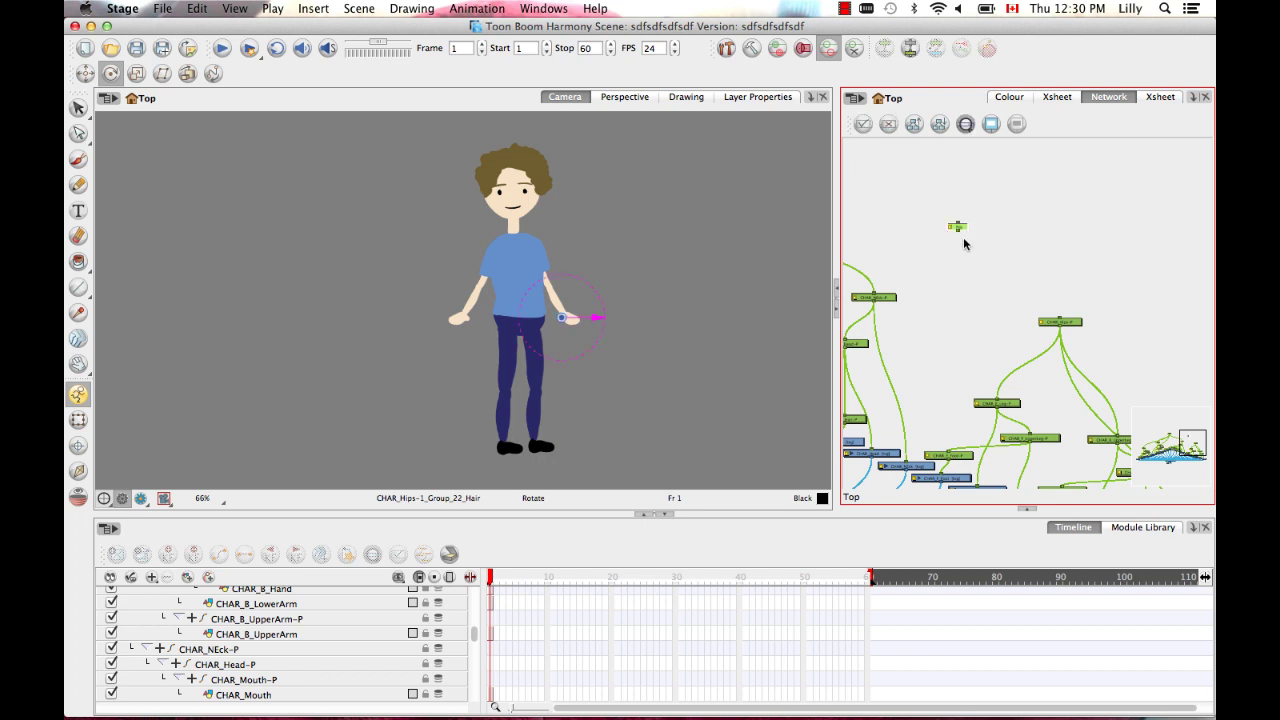
{"action": "left_click_drag", "start_coordinate": [1049, 279], "coordinate": [956, 369]}
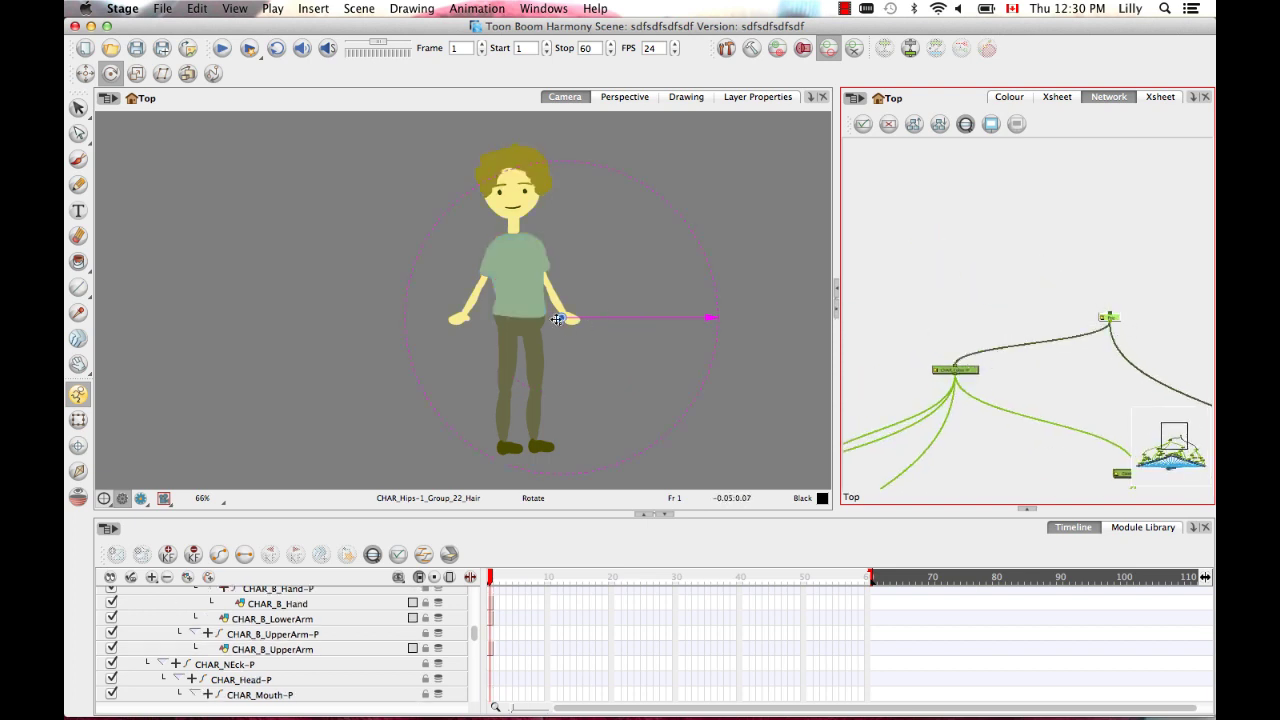
{"action": "left_click_drag", "start_coordinate": [561, 317], "coordinate": [523, 449]}
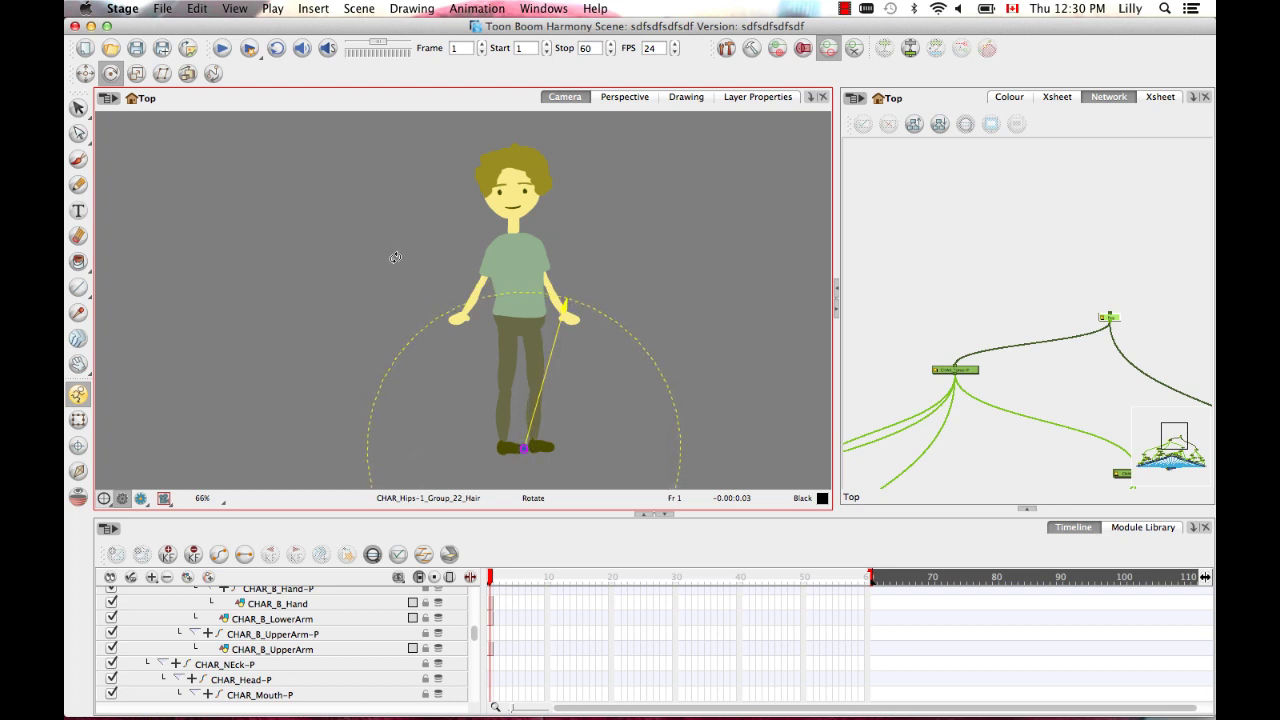
Select the new top peg with the Transform tool and move its node up and left.
{"action": "left_click", "coordinate": [78, 420]}
{"action": "left_click", "coordinate": [927, 233]}
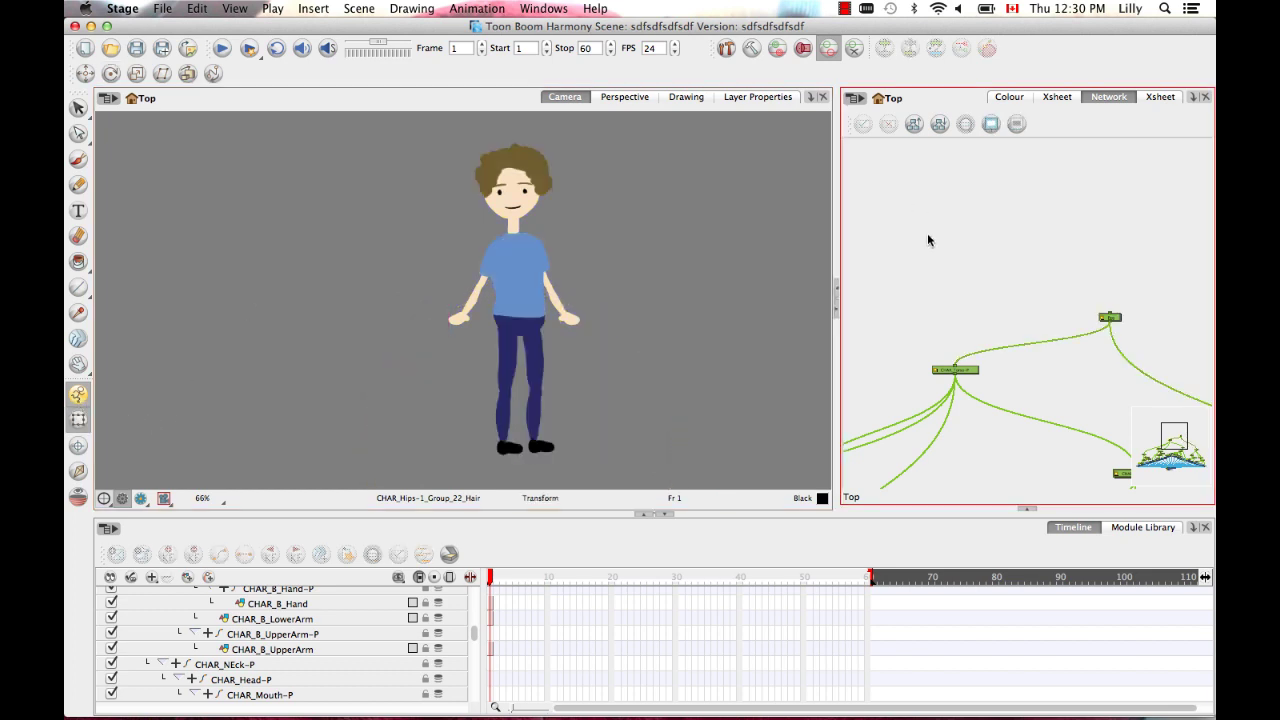
{"action": "left_click", "coordinate": [1109, 318]}
{"action": "left_click_drag", "start_coordinate": [1109, 318], "coordinate": [1089, 305]}
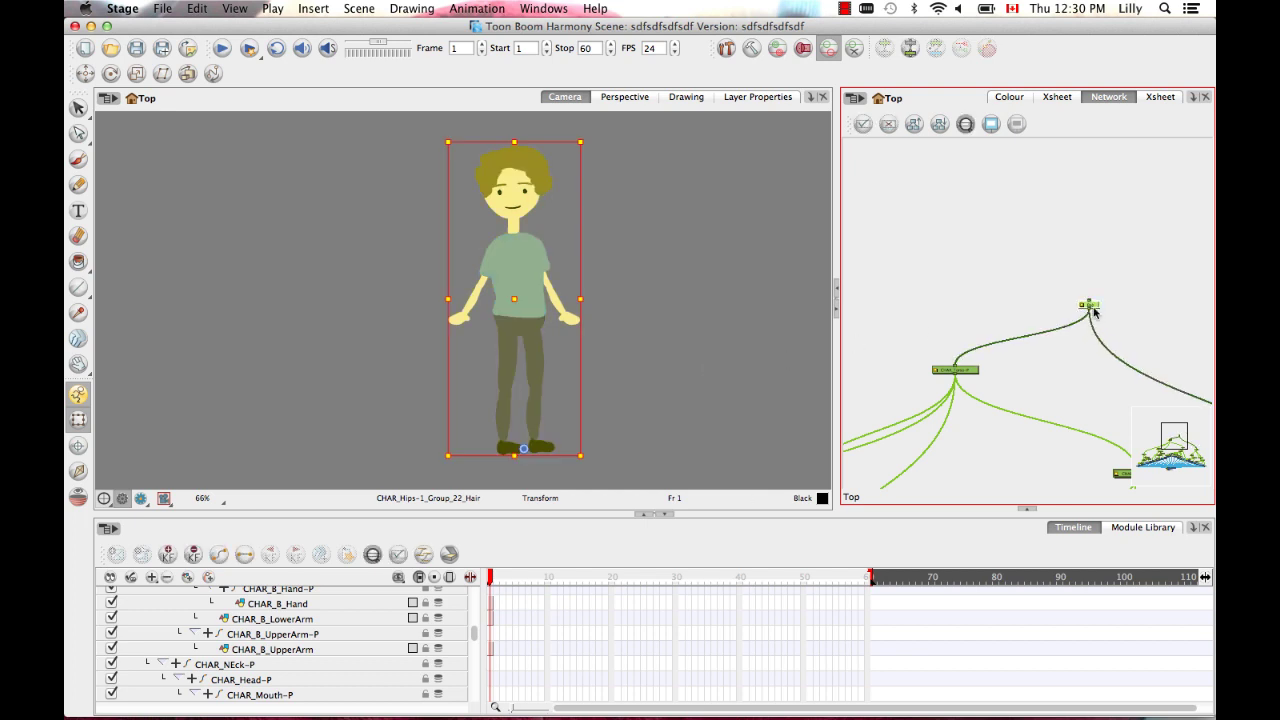
{"action": "left_click_drag", "start_coordinate": [476, 637], "coordinate": [472, 588]}
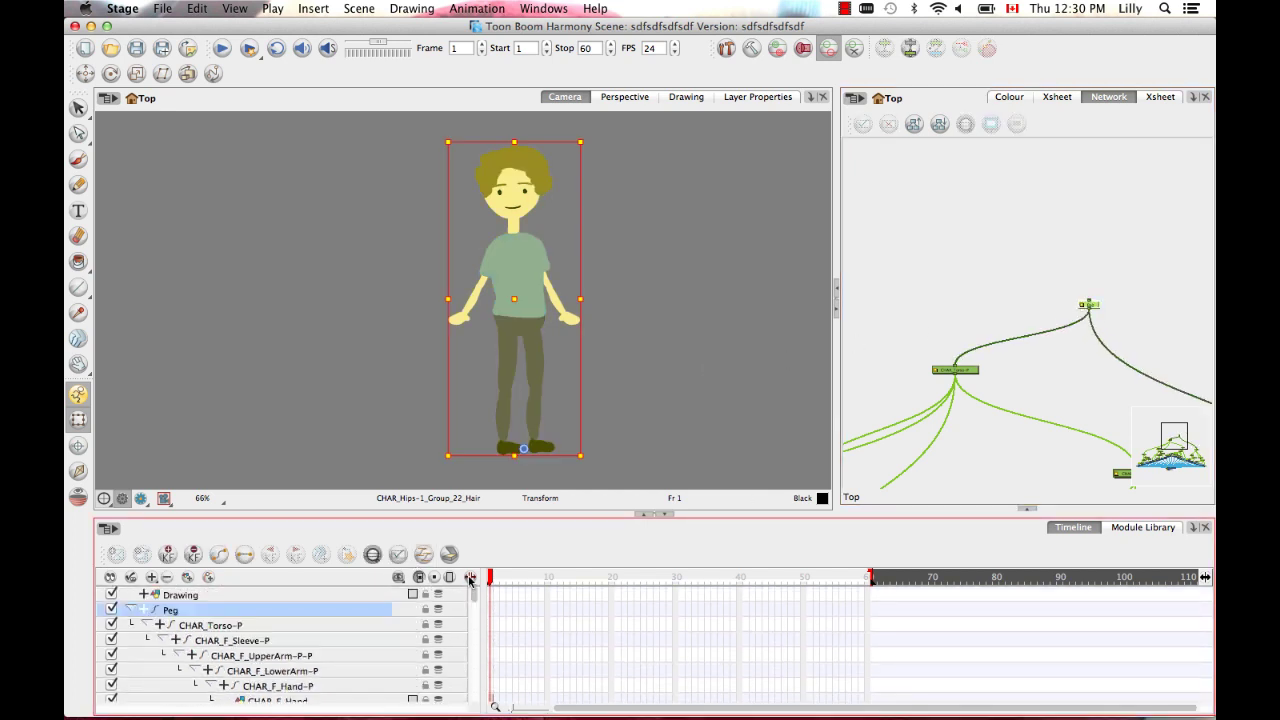
Rename the new Peg layer to CHAR_MASTER in the Timeline.
{"action": "double_click", "coordinate": [169, 609]}
{"action": "type", "text": "MASTER_CHAR_MASTER"}
{"action": "key", "text": "Return"}
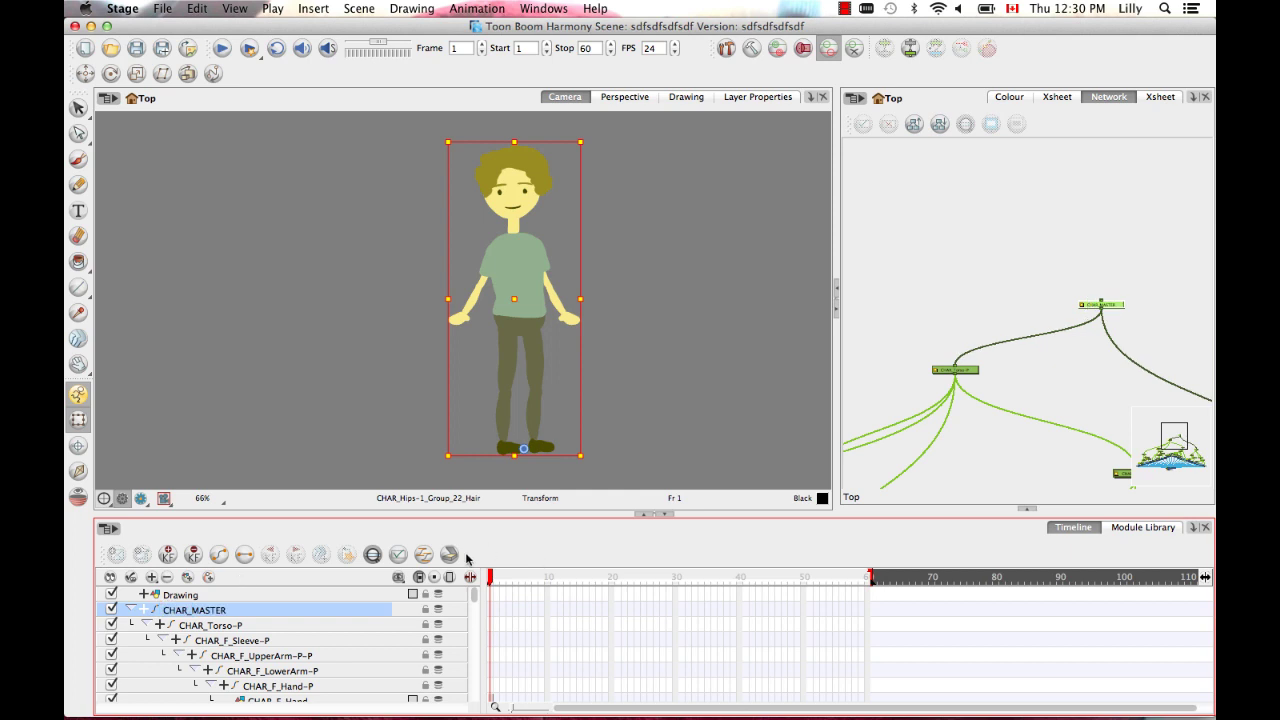
{"action": "mouse_move", "coordinate": [474, 600]}
{"action": "left_mouse_down"}
{"action": "mouse_move", "coordinate": [478, 634]}
{"action": "mouse_move", "coordinate": [479, 608]}
{"action": "left_mouse_up"}
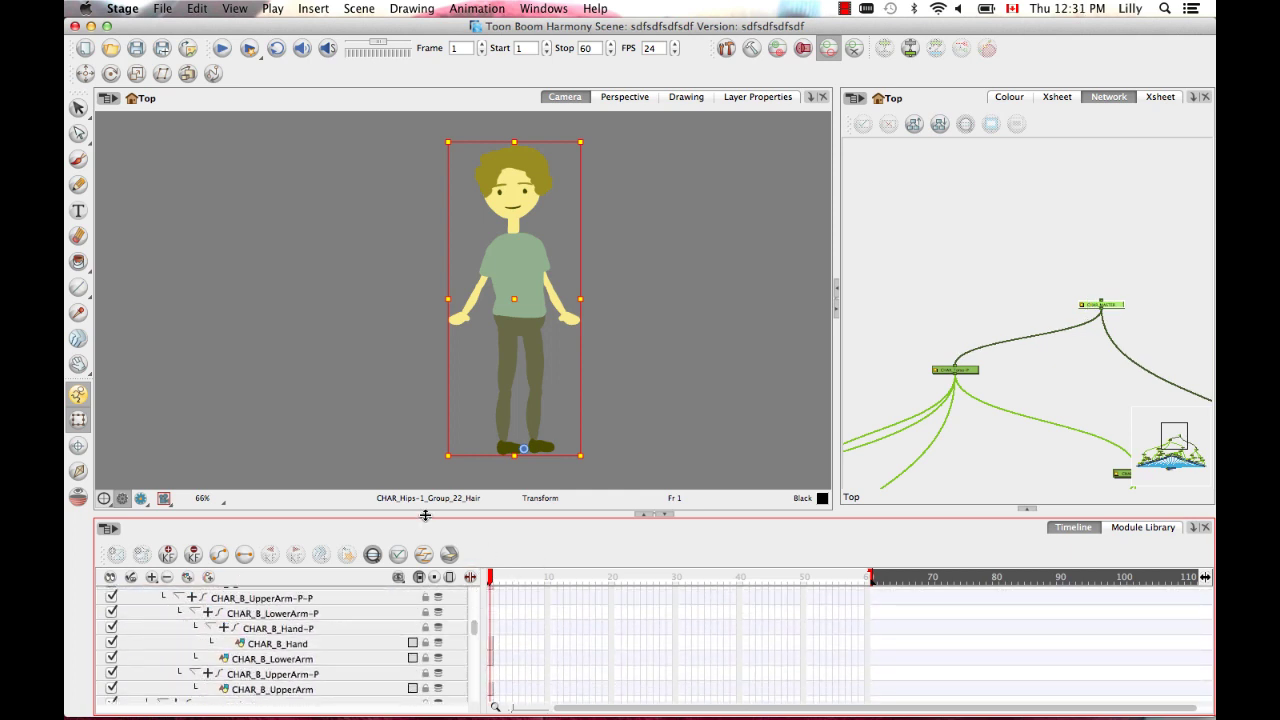
{"action": "left_click_drag", "start_coordinate": [426, 516], "coordinate": [439, 396]}
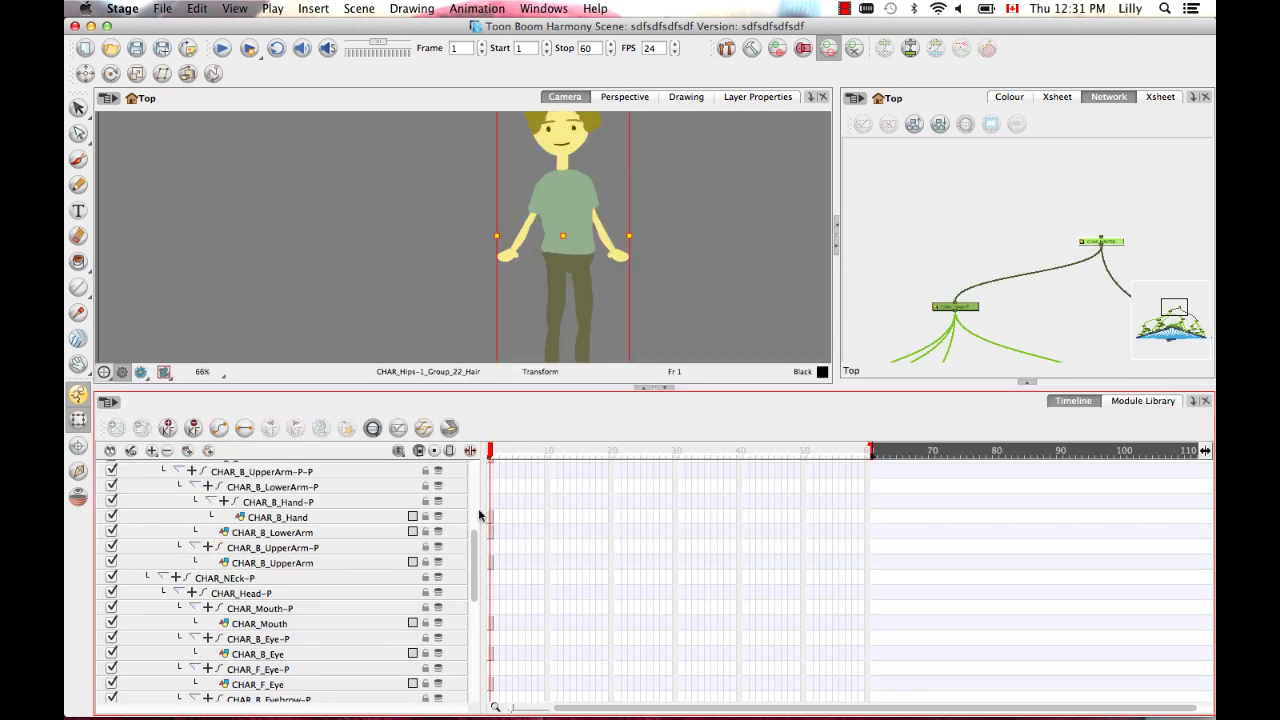
{"action": "scroll", "coordinate": [472, 554], "scroll_direction": "up", "scroll_amount": 5}
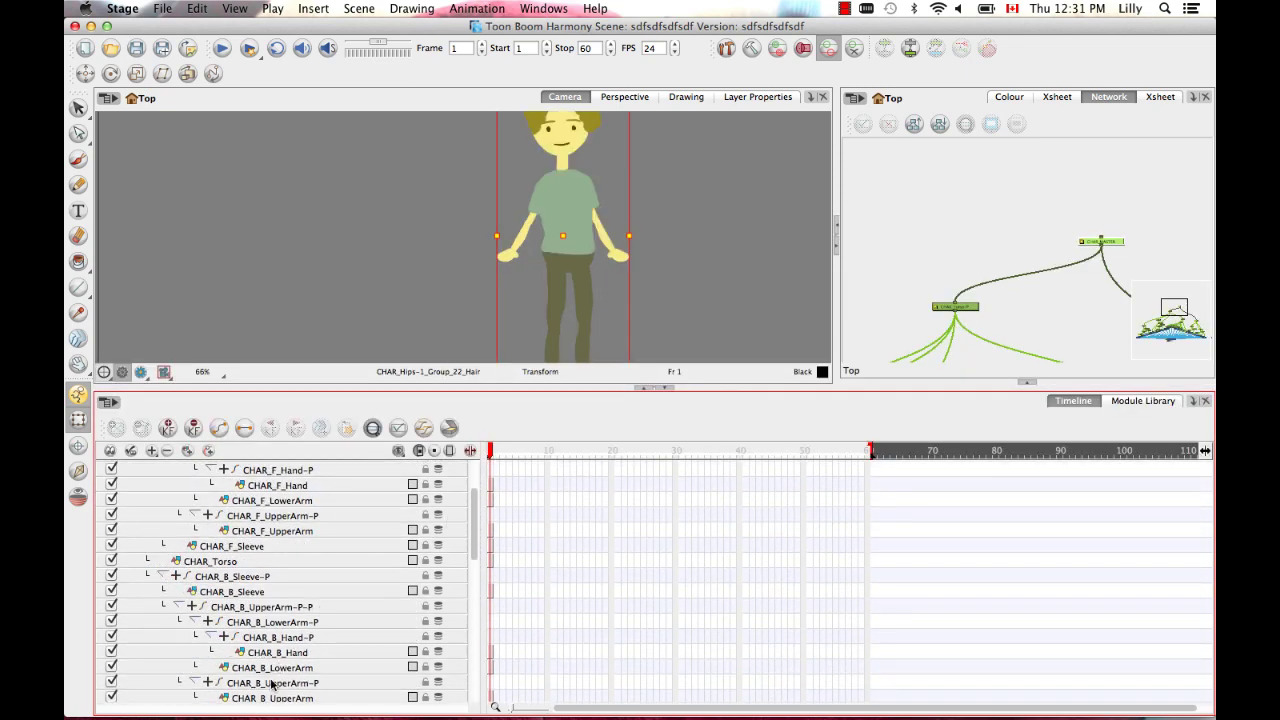
{"action": "left_click", "coordinate": [208, 637]}
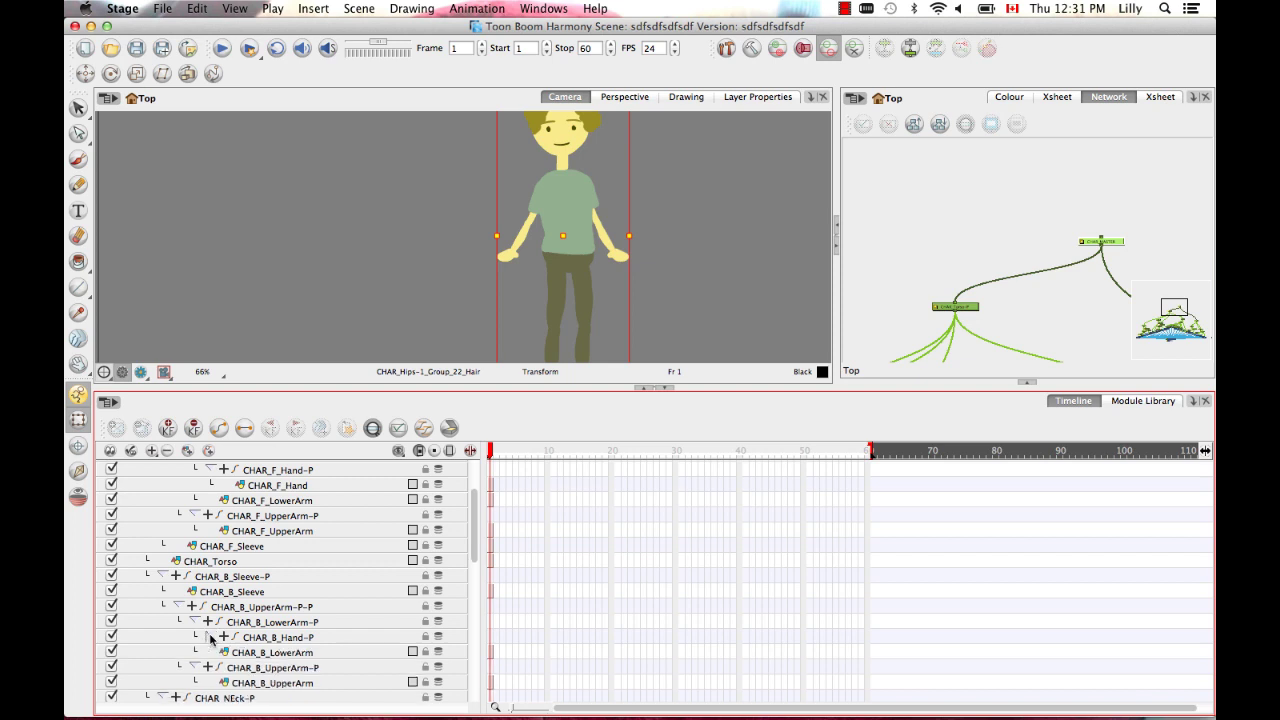
{"action": "left_click", "coordinate": [194, 622]}
{"action": "left_click", "coordinate": [180, 606]}
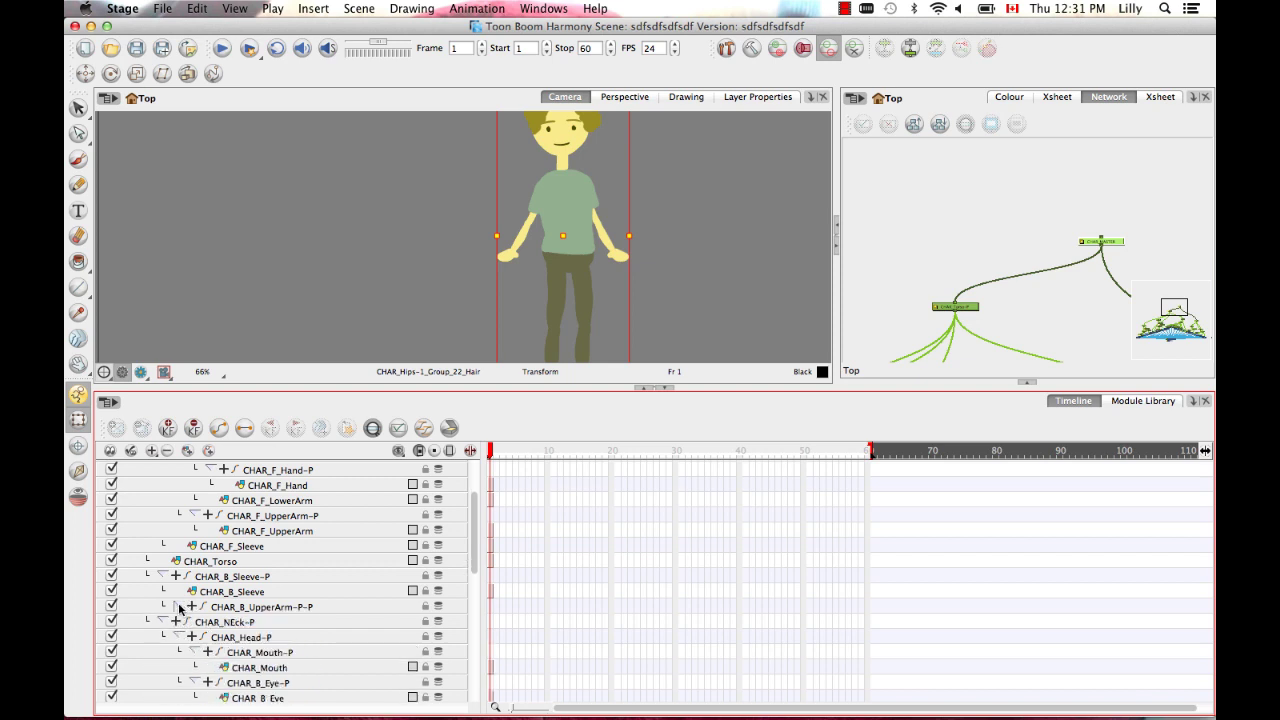
{"action": "left_click", "coordinate": [180, 606]}
{"action": "left_click", "coordinate": [194, 622]}
{"action": "left_click", "coordinate": [208, 637]}
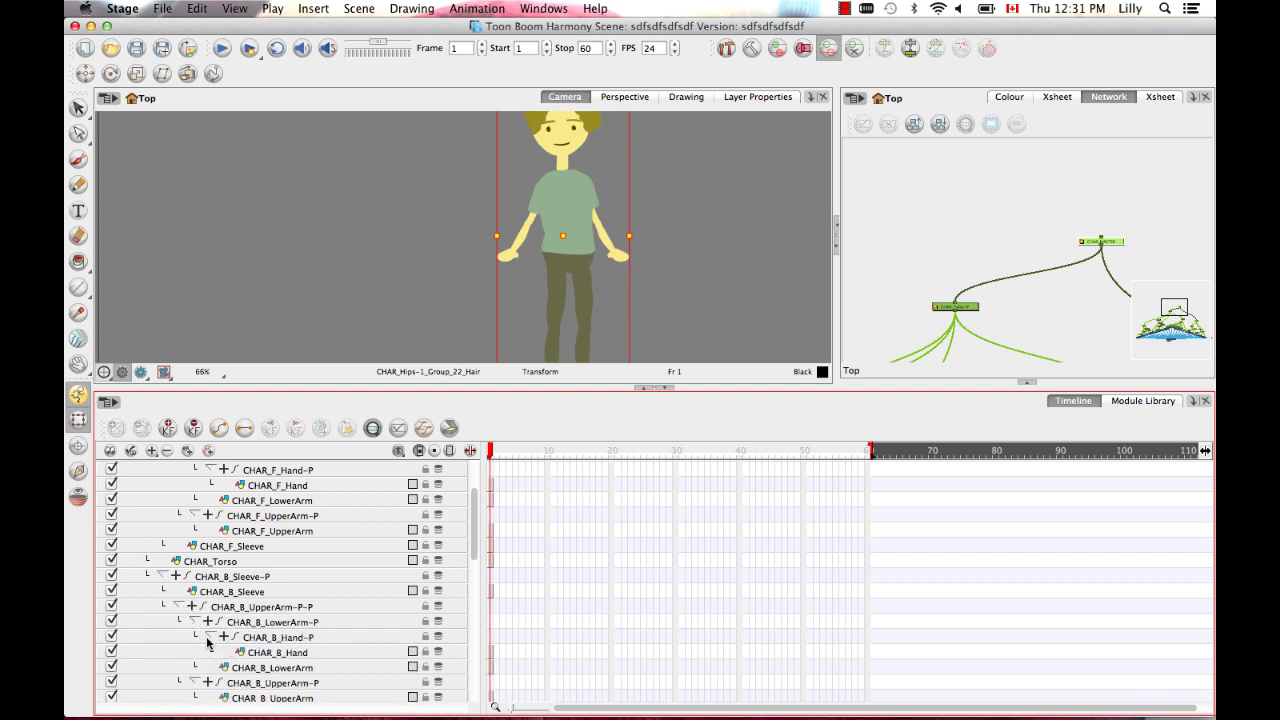
{"action": "left_click", "coordinate": [290, 652]}
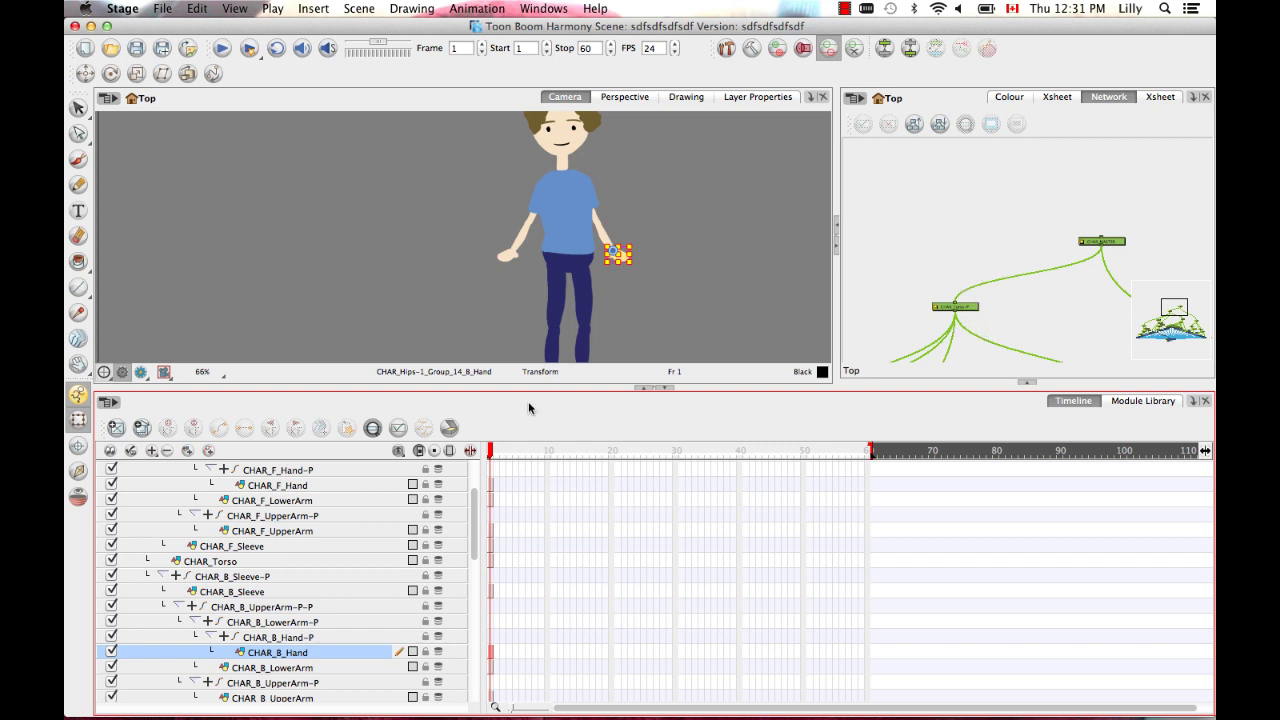
Collapse CHAR_MASTER and extend its exposure through frame 60.
{"action": "left_click_drag", "start_coordinate": [474, 510], "coordinate": [474, 468]}
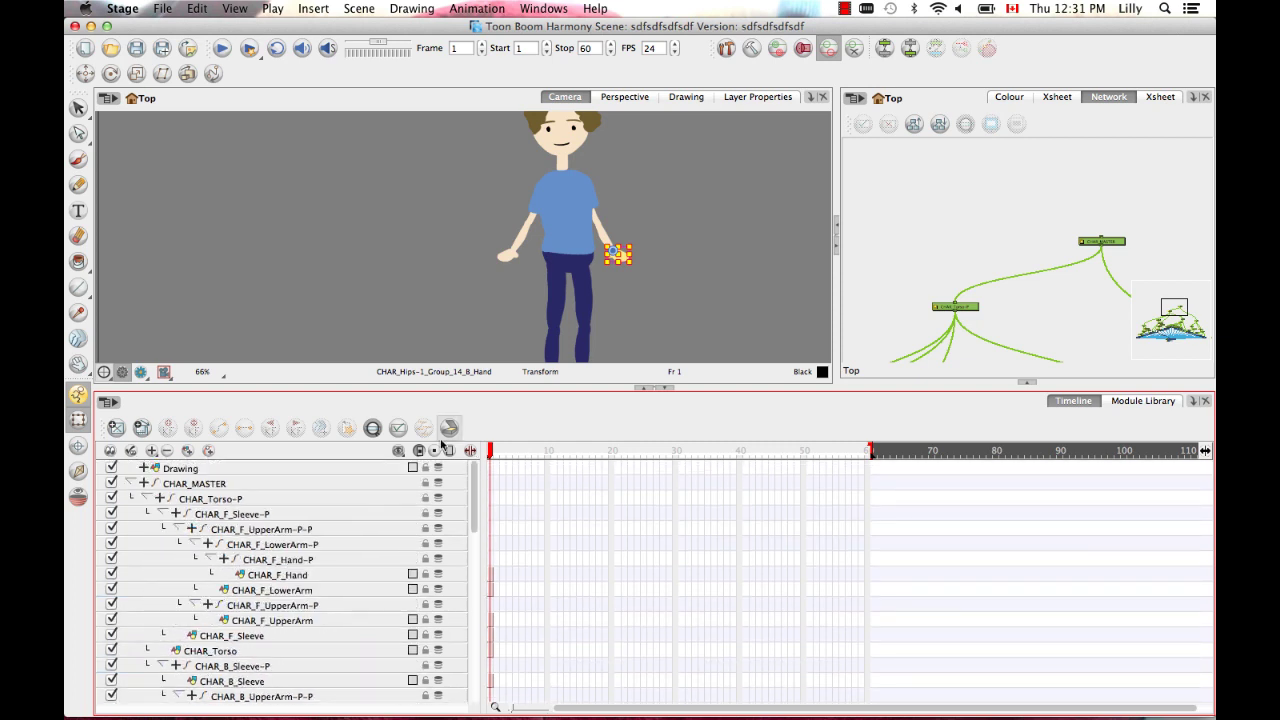
{"action": "left_click", "coordinate": [130, 484]}
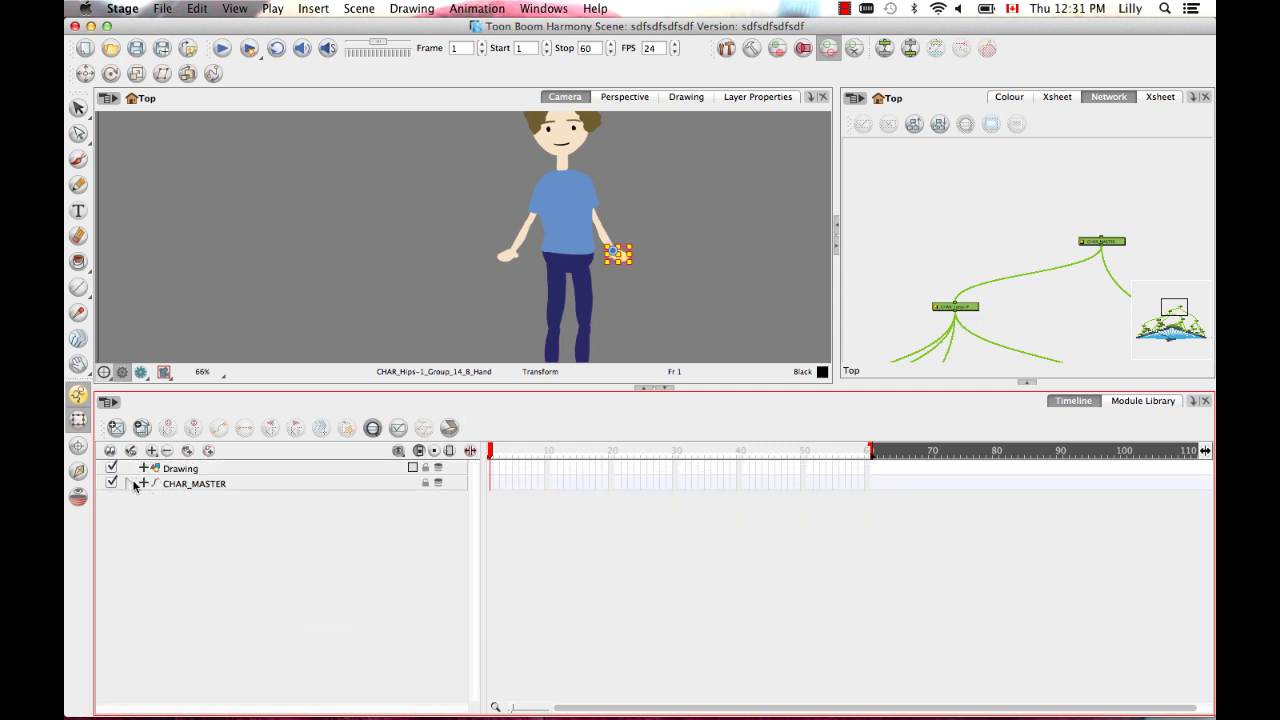
{"action": "left_click", "coordinate": [866, 481]}
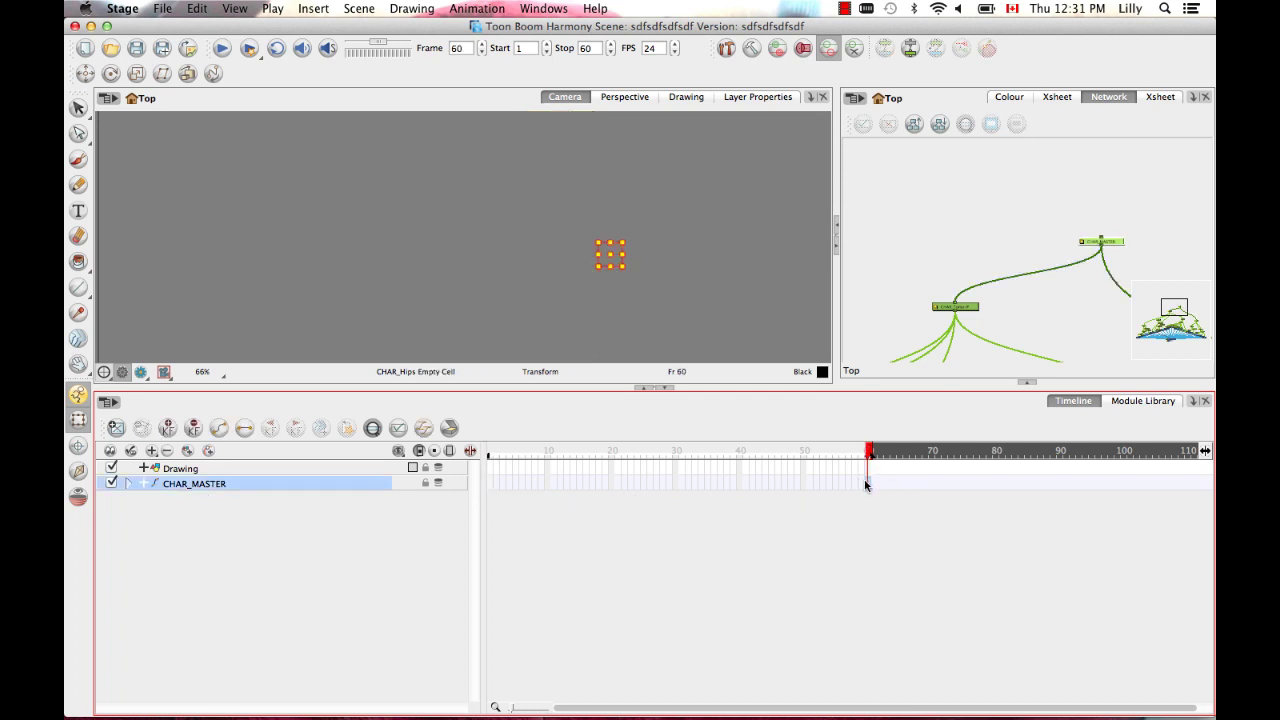
{"action": "right_click", "coordinate": [867, 485]}
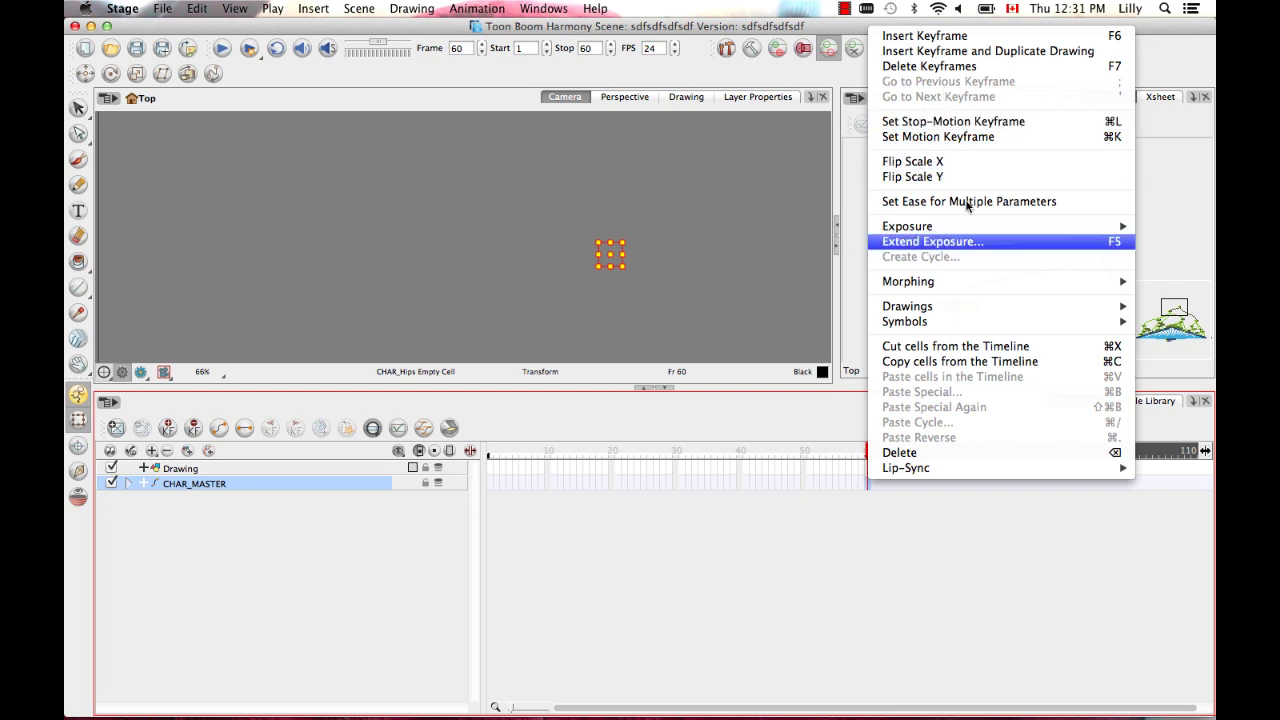
{"action": "left_click", "coordinate": [991, 245]}
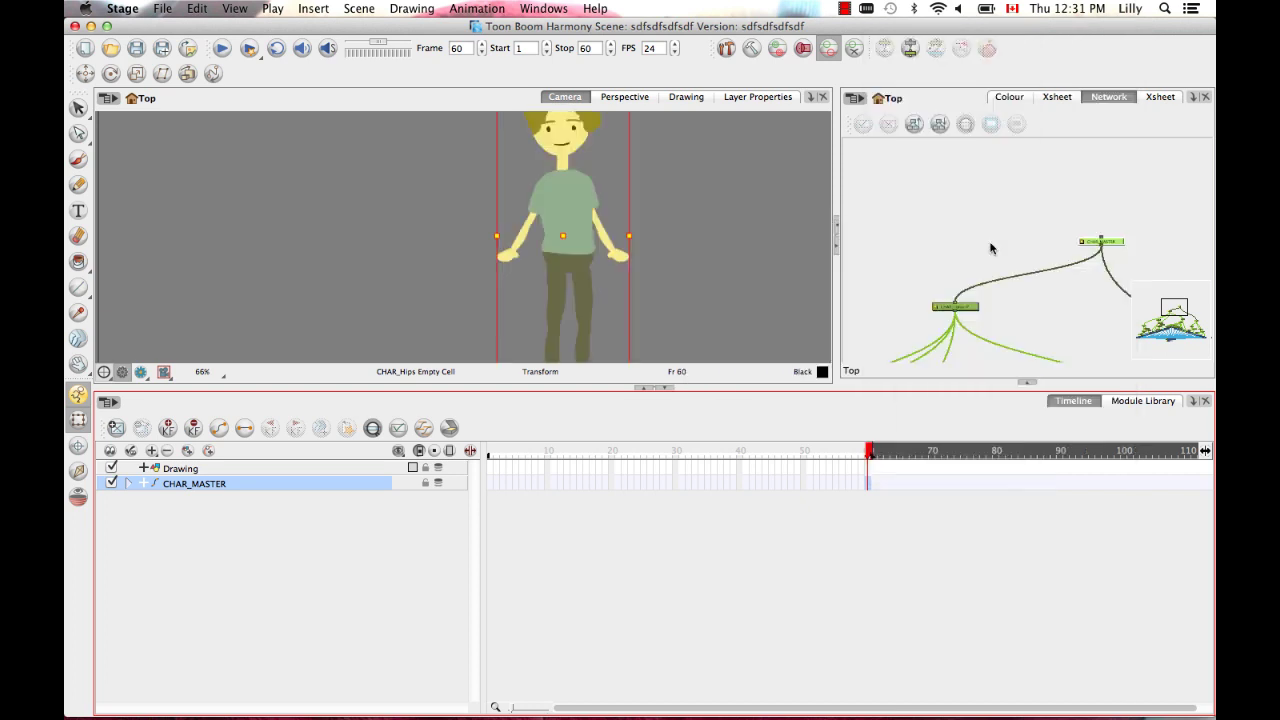
Return to frame 1 and enlarge the Camera view over the timeline.
{"action": "left_click", "coordinate": [500, 576]}
{"action": "left_click_drag", "start_coordinate": [532, 452], "coordinate": [490, 452]}
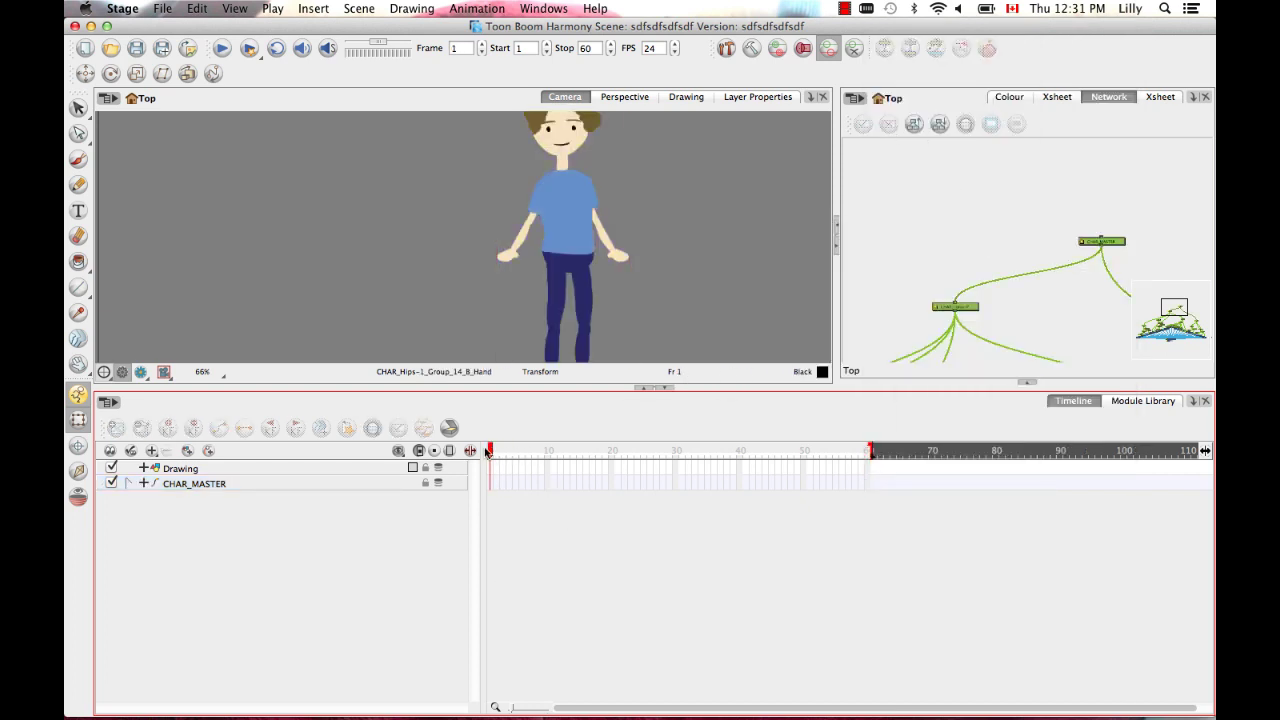
{"action": "key", "text": "space"}
{"action": "left_click_drag", "start_coordinate": [225, 320], "coordinate": [205, 335]}
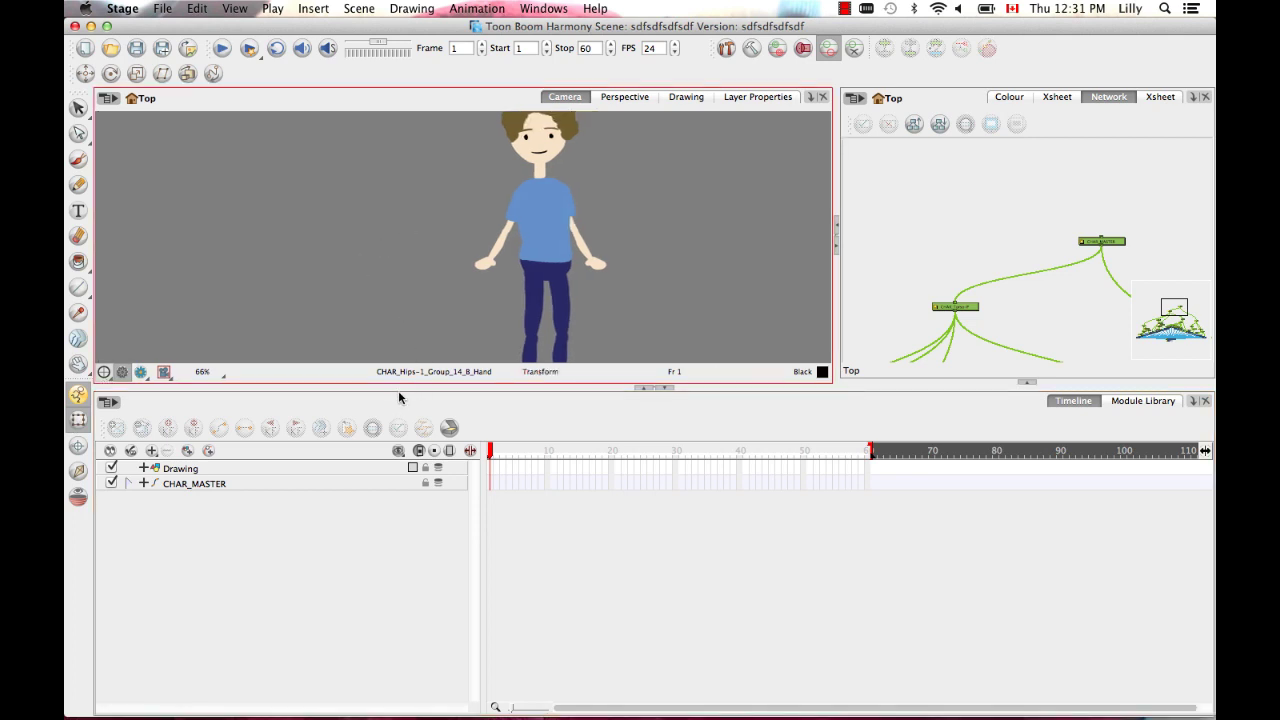
{"action": "left_click_drag", "start_coordinate": [398, 390], "coordinate": [426, 541]}
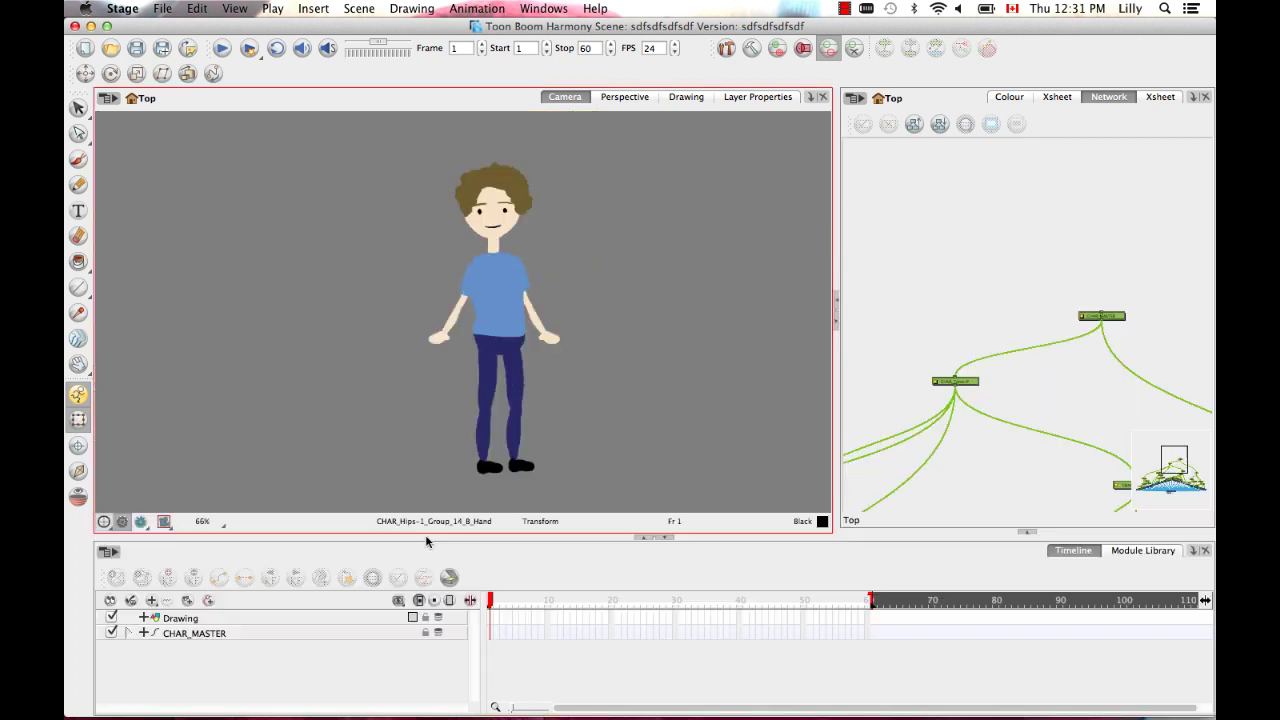
Raise the front knee with the shin hanging down, and angle the back upper leg outward.
{"action": "left_click", "coordinate": [491, 633]}
{"action": "key", "text": "2"}
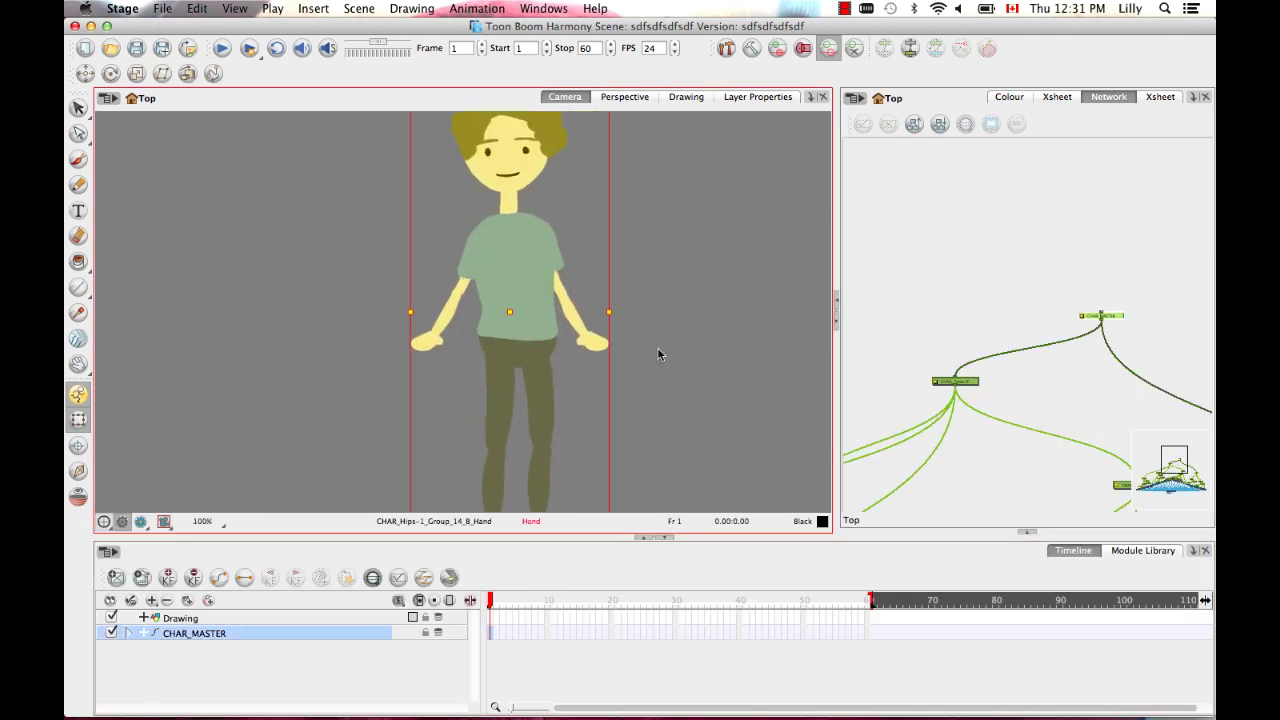
{"action": "left_click", "coordinate": [664, 390]}
{"action": "key", "text": "1"}
{"action": "left_click", "coordinate": [458, 345]}
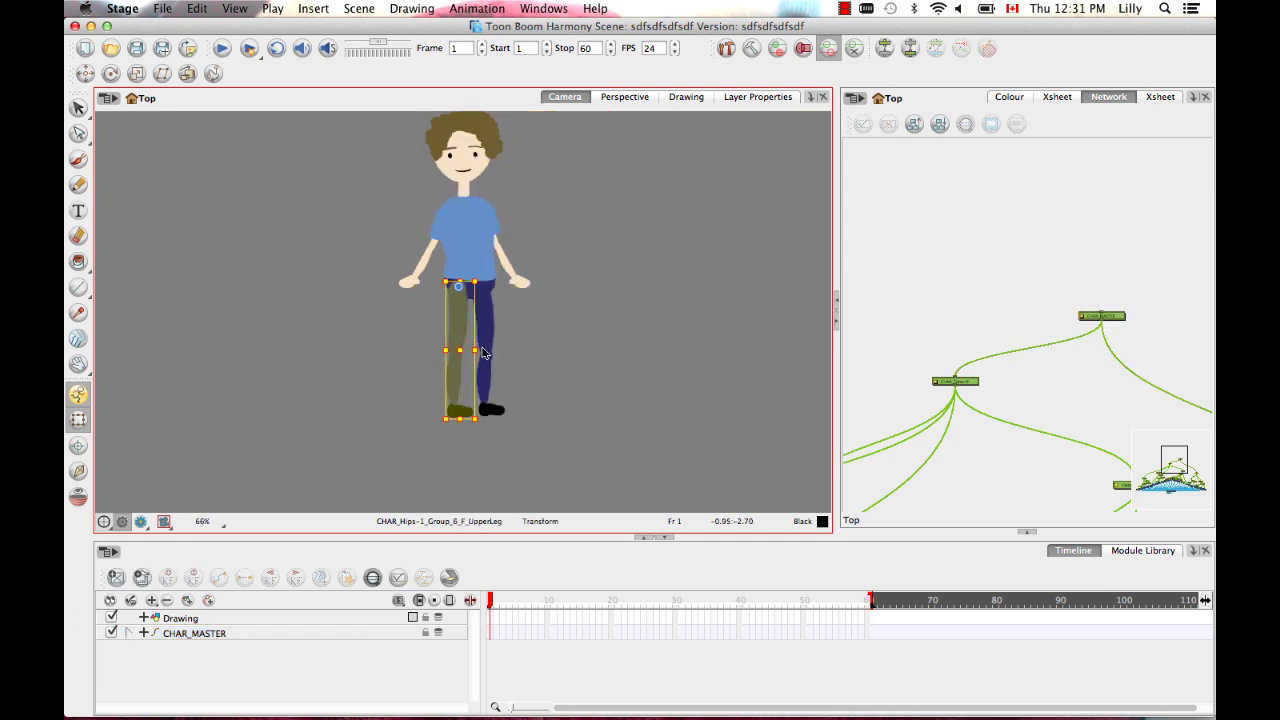
{"action": "left_click_drag", "start_coordinate": [487, 424], "coordinate": [585, 349]}
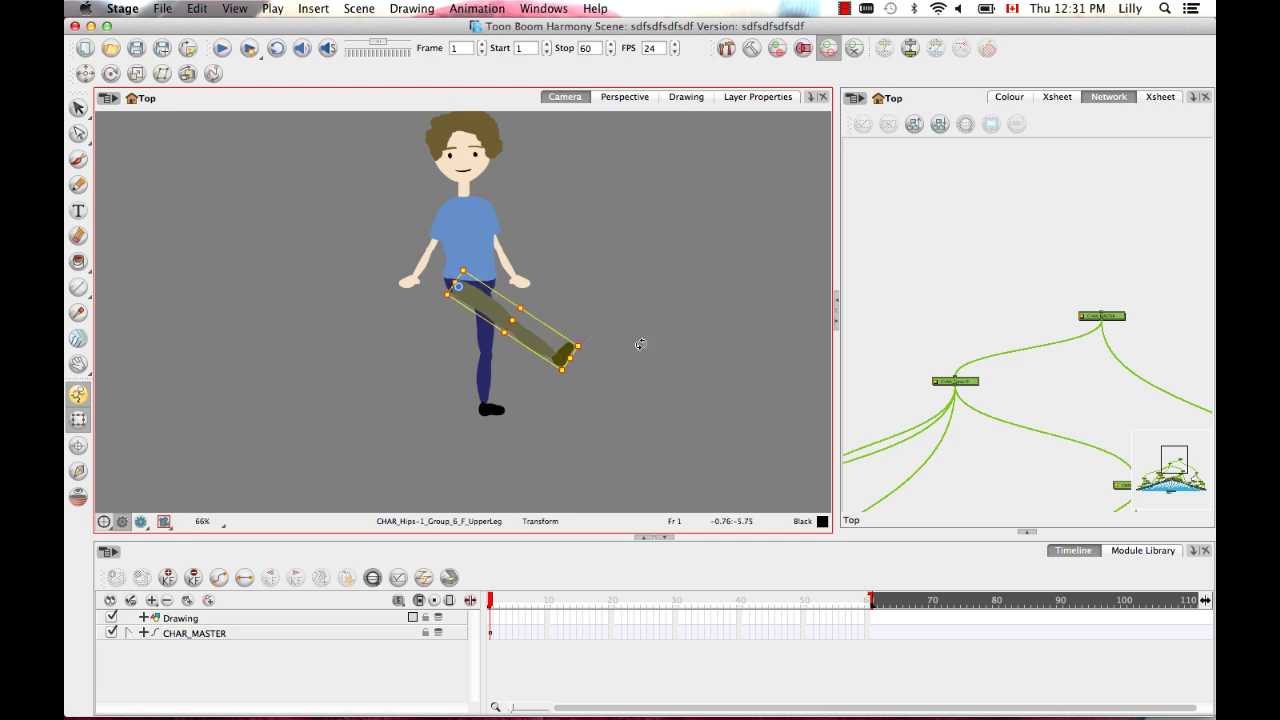
{"action": "left_click", "coordinate": [541, 347]}
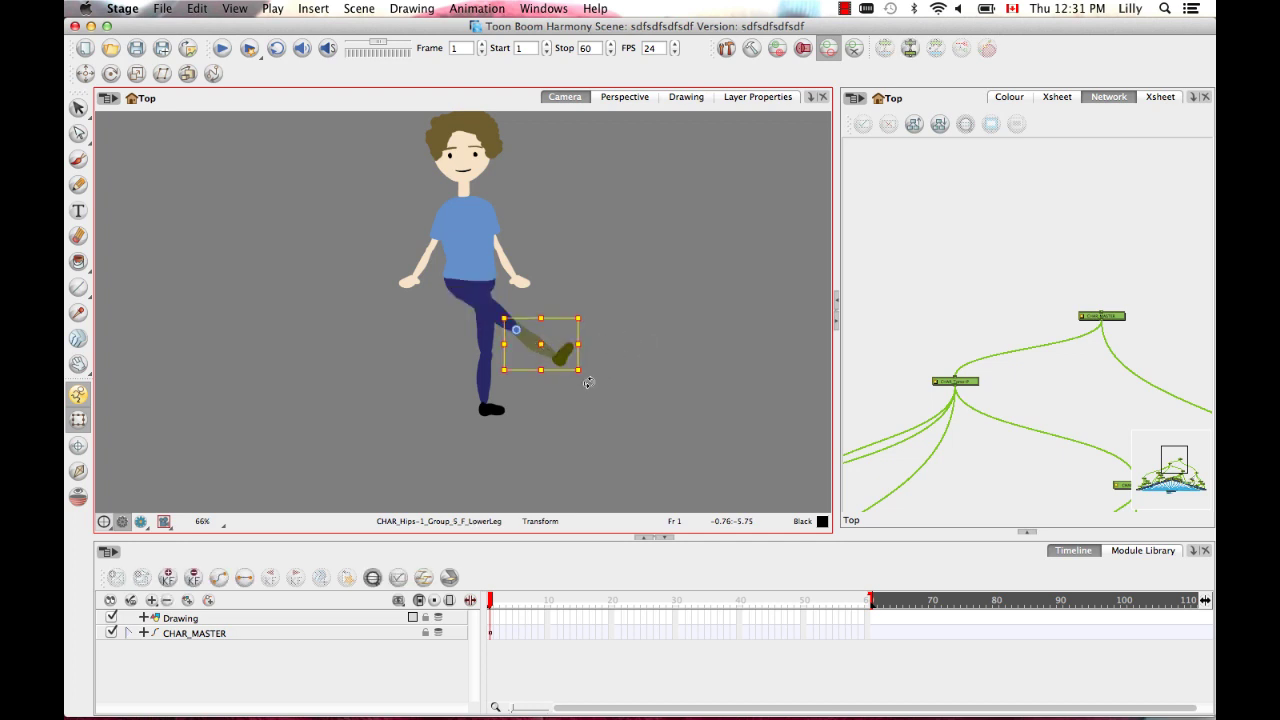
{"action": "left_click_drag", "start_coordinate": [588, 382], "coordinate": [471, 406]}
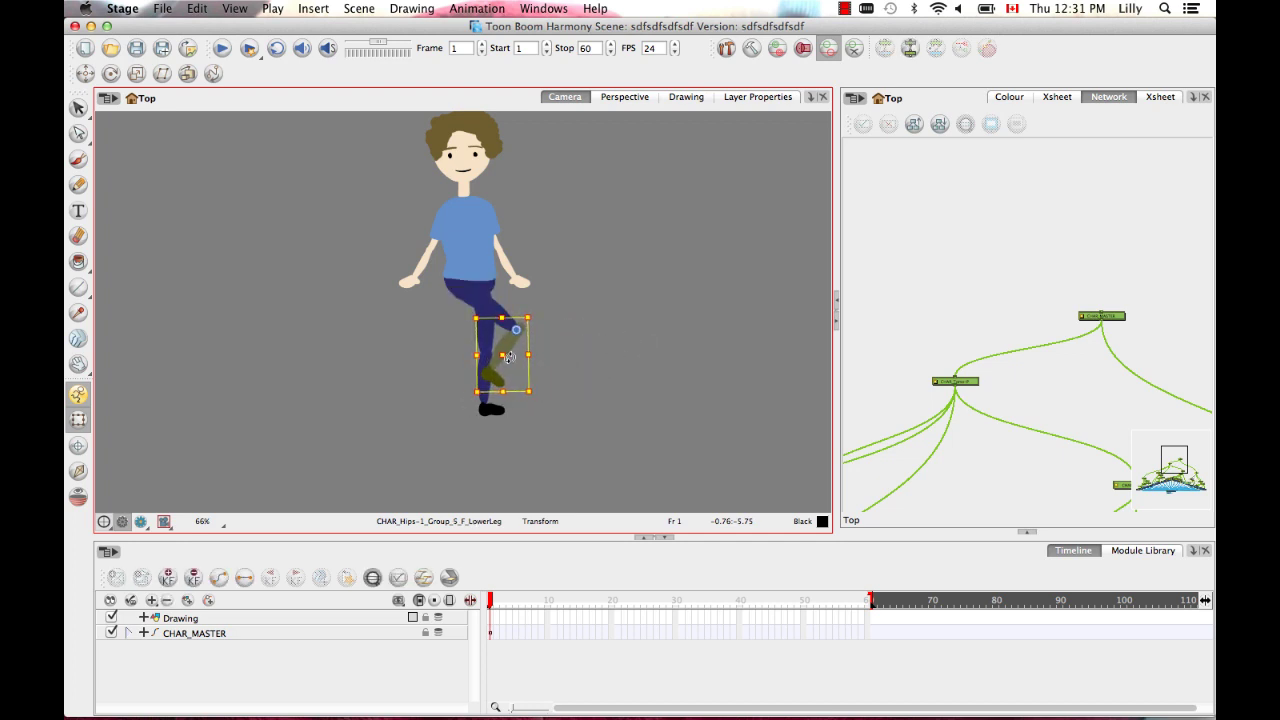
{"action": "left_click", "coordinate": [549, 420]}
{"action": "left_click", "coordinate": [494, 366]}
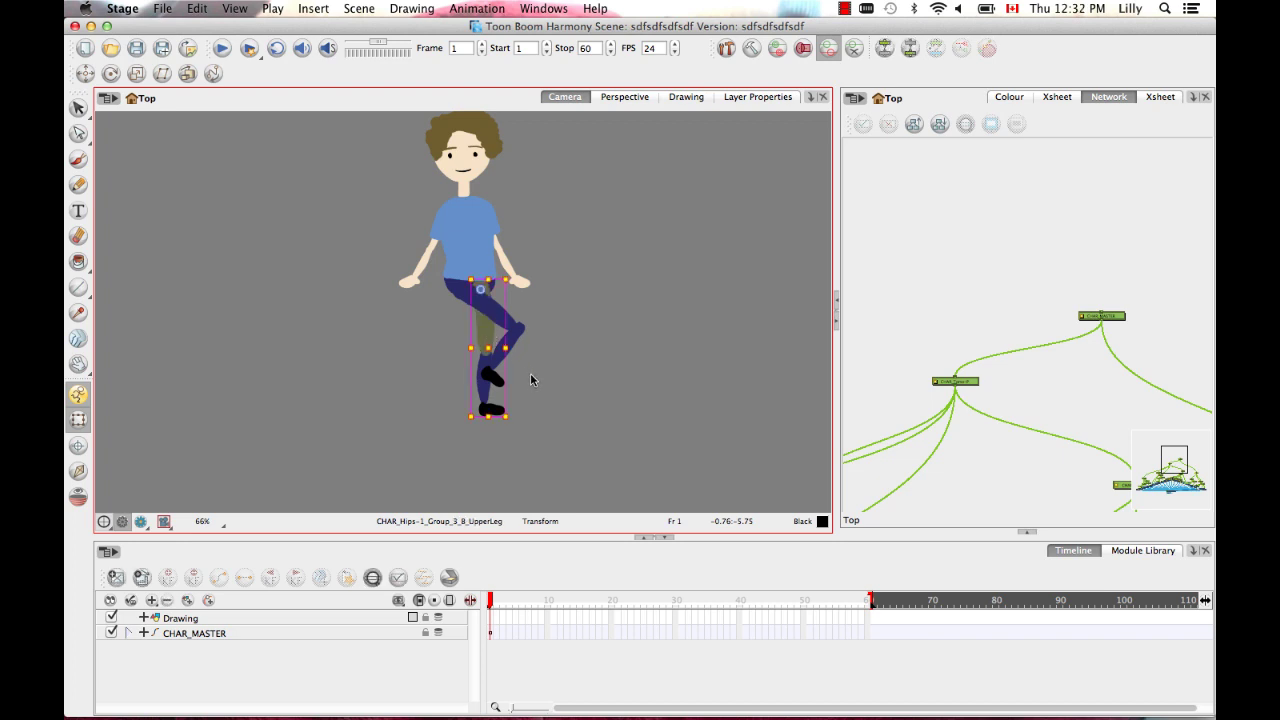
{"action": "left_click_drag", "start_coordinate": [517, 423], "coordinate": [550, 387]}
{"action": "left_click", "coordinate": [542, 321]}
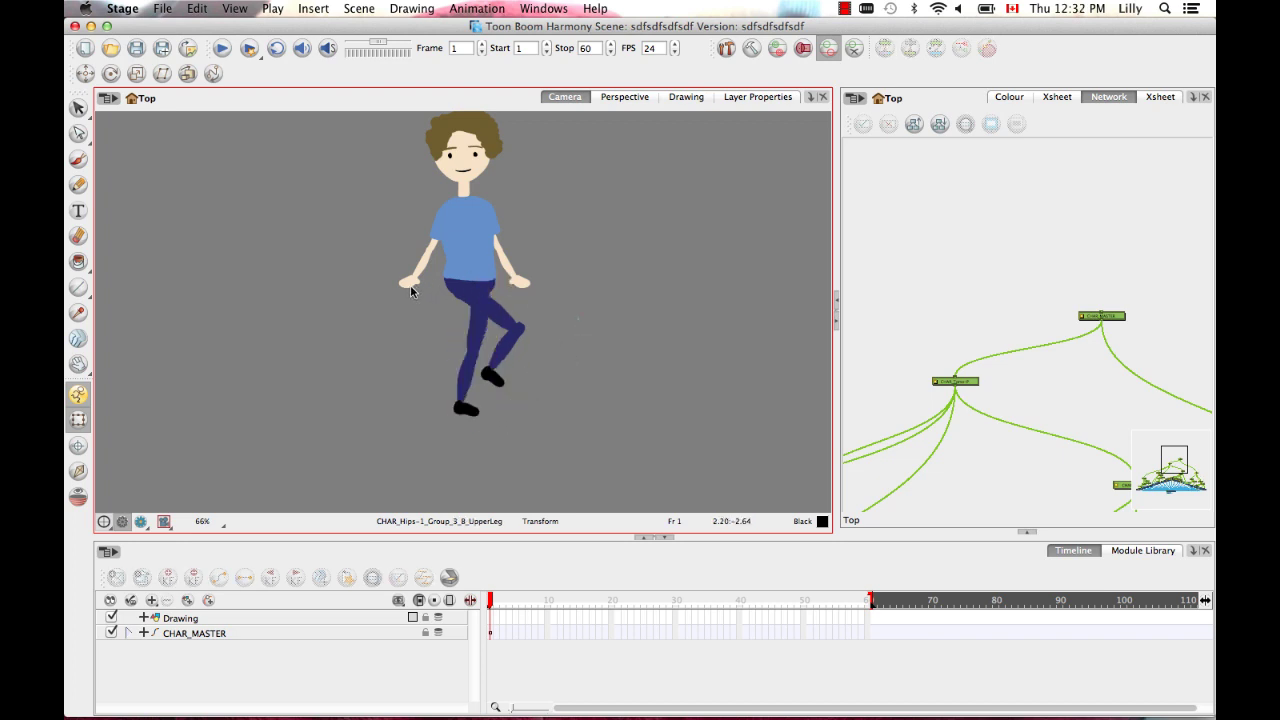
Lift the front sleeve out sideways and bend the forearm downward, then scrub to check.
{"action": "left_click", "coordinate": [412, 287]}
{"action": "key", "text": "b"}
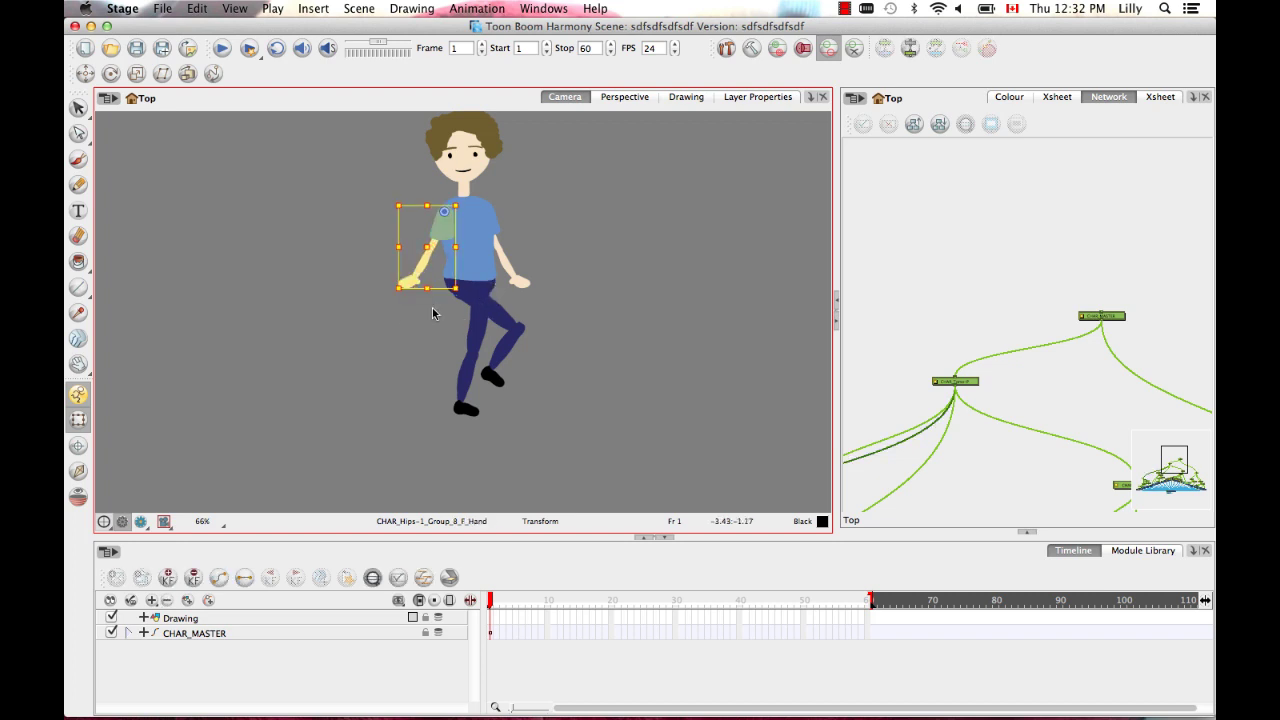
{"action": "left_click_drag", "start_coordinate": [378, 298], "coordinate": [349, 205]}
{"action": "mouse_move", "coordinate": [449, 229]}
{"action": "left_mouse_down"}
{"action": "mouse_move", "coordinate": [356, 258]}
{"action": "mouse_move", "coordinate": [340, 190]}
{"action": "left_mouse_up"}
{"action": "left_click", "coordinate": [312, 243]}
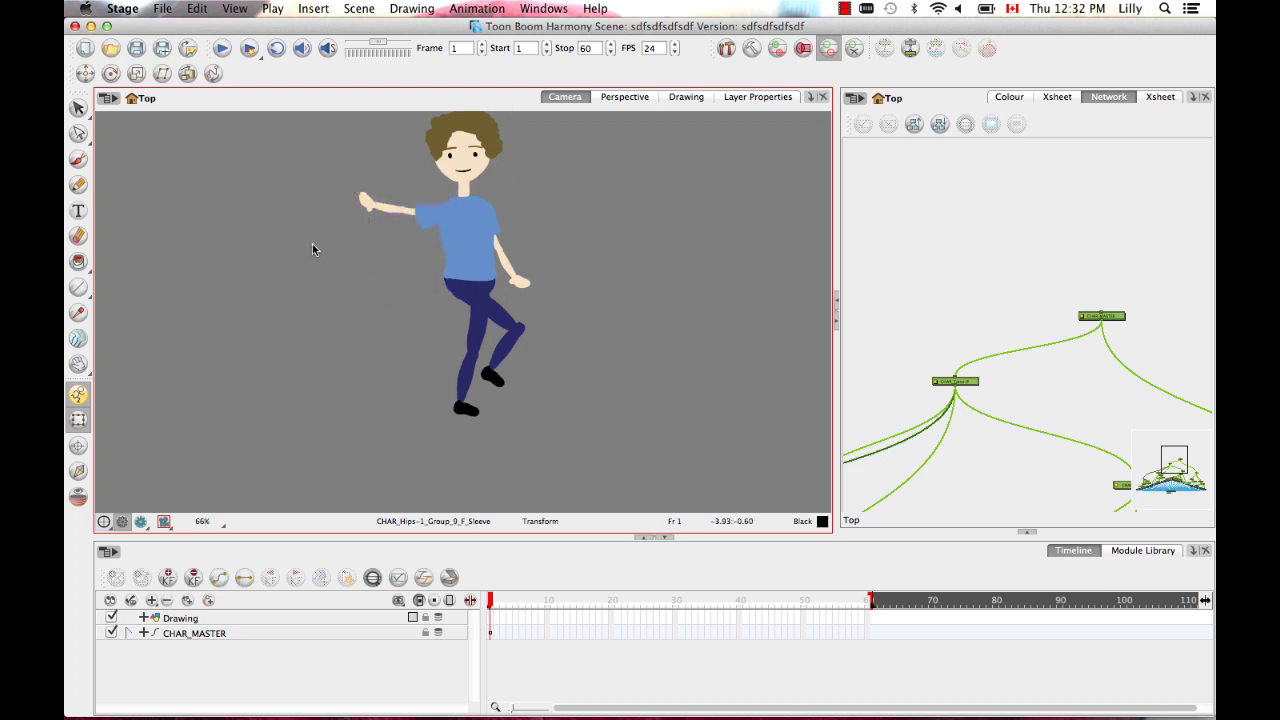
{"action": "left_click", "coordinate": [390, 211]}
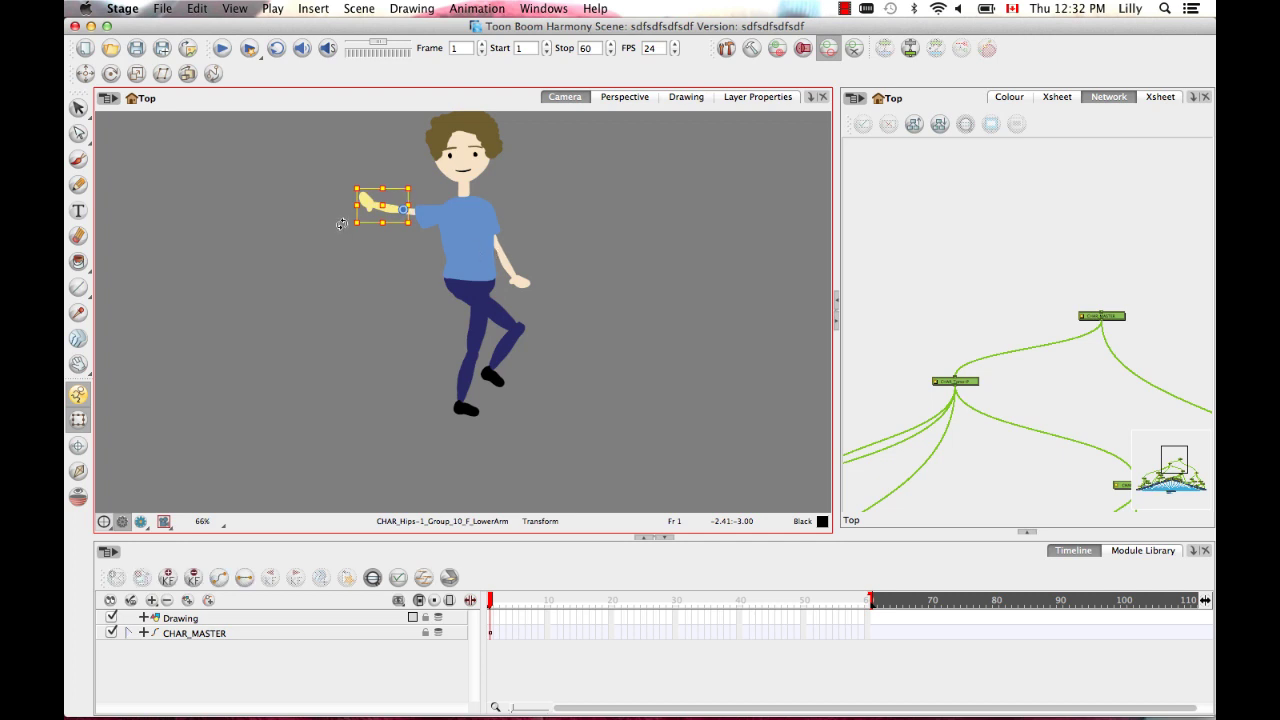
{"action": "left_click_drag", "start_coordinate": [341, 224], "coordinate": [420, 272]}
{"action": "left_click", "coordinate": [455, 346]}
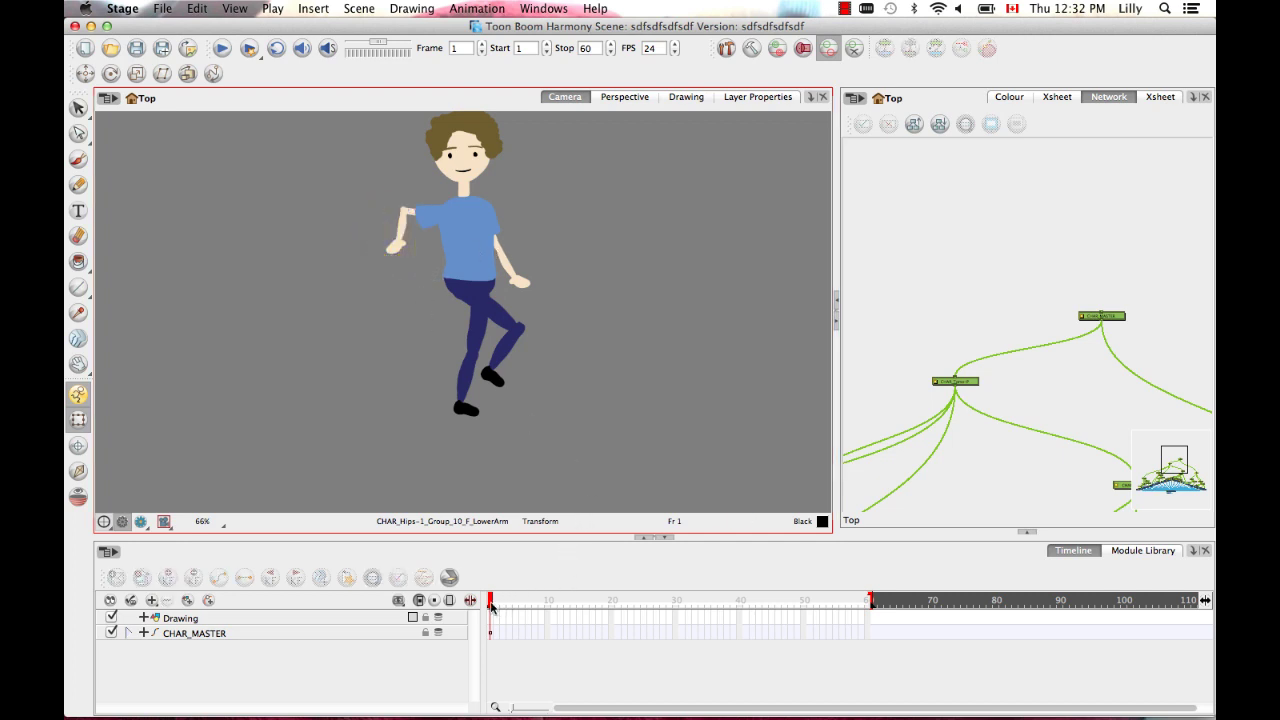
{"action": "left_click_drag", "start_coordinate": [510, 600], "coordinate": [586, 601]}
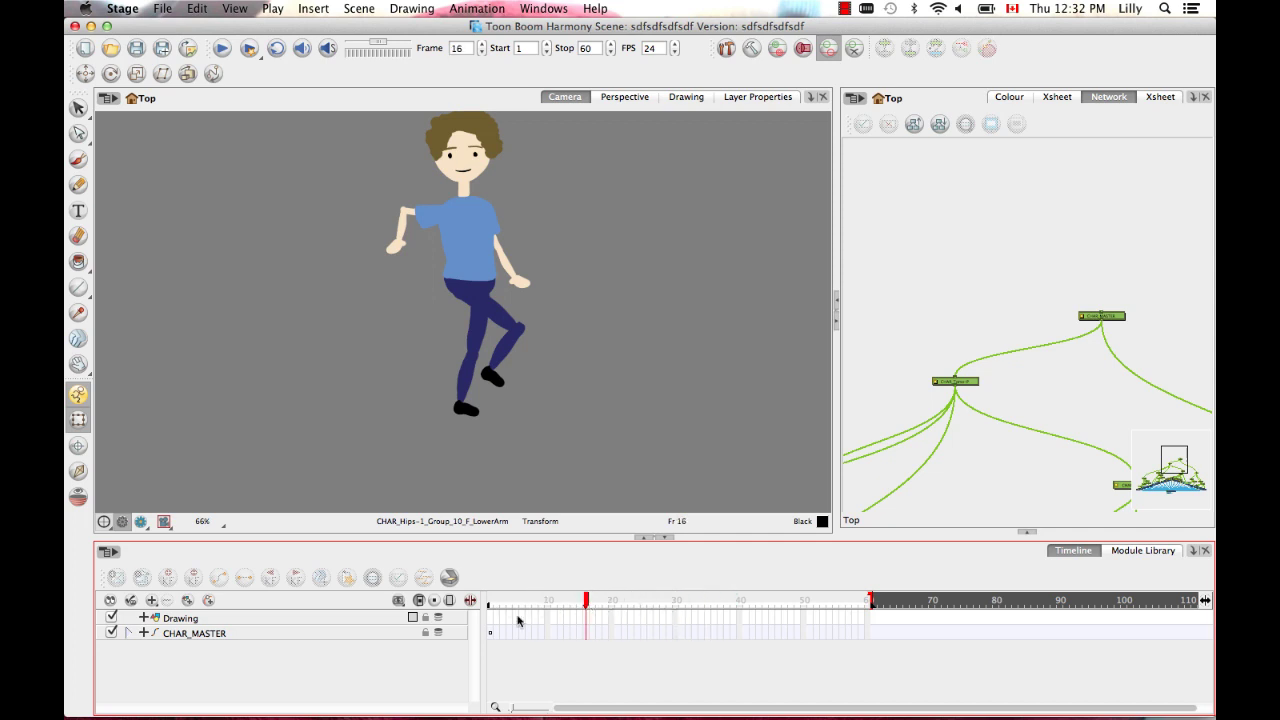
At frame 9, reset and rotate the front upper leg into its mid-kick position.
{"action": "left_click", "coordinate": [498, 630]}
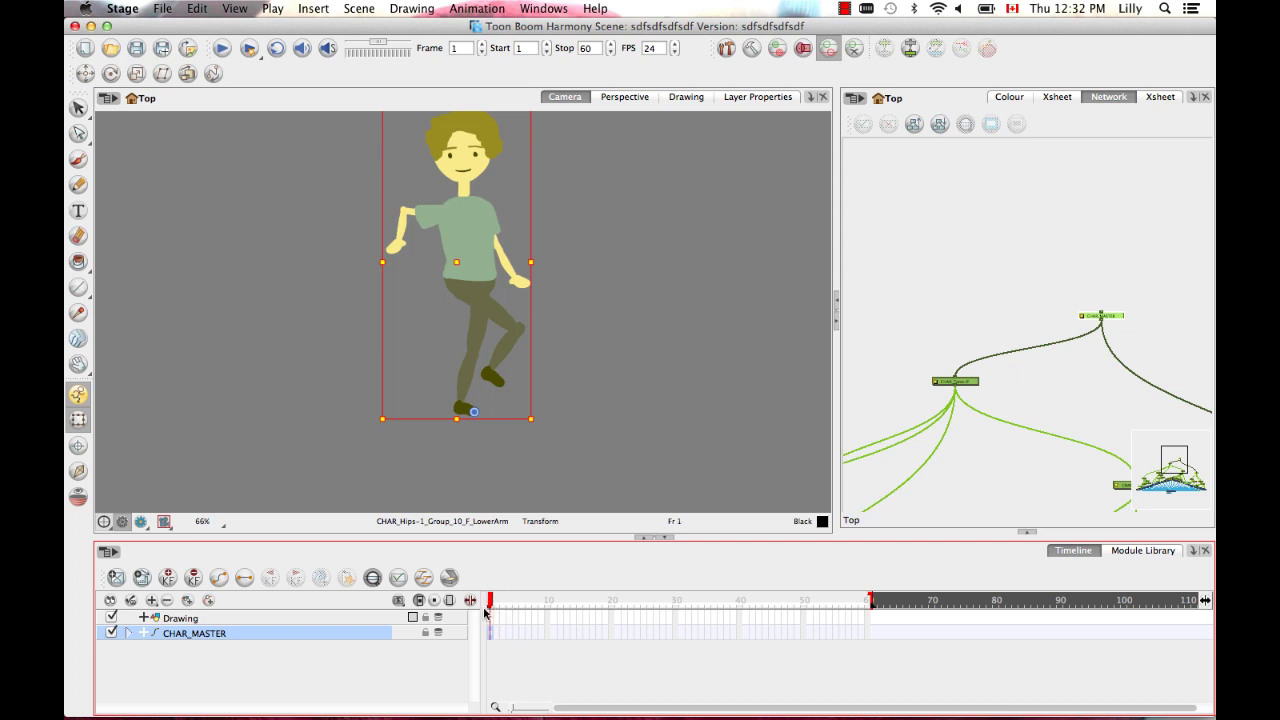
{"action": "left_click", "coordinate": [539, 632]}
{"action": "left_click", "coordinate": [534, 446]}
{"action": "left_click", "coordinate": [505, 320]}
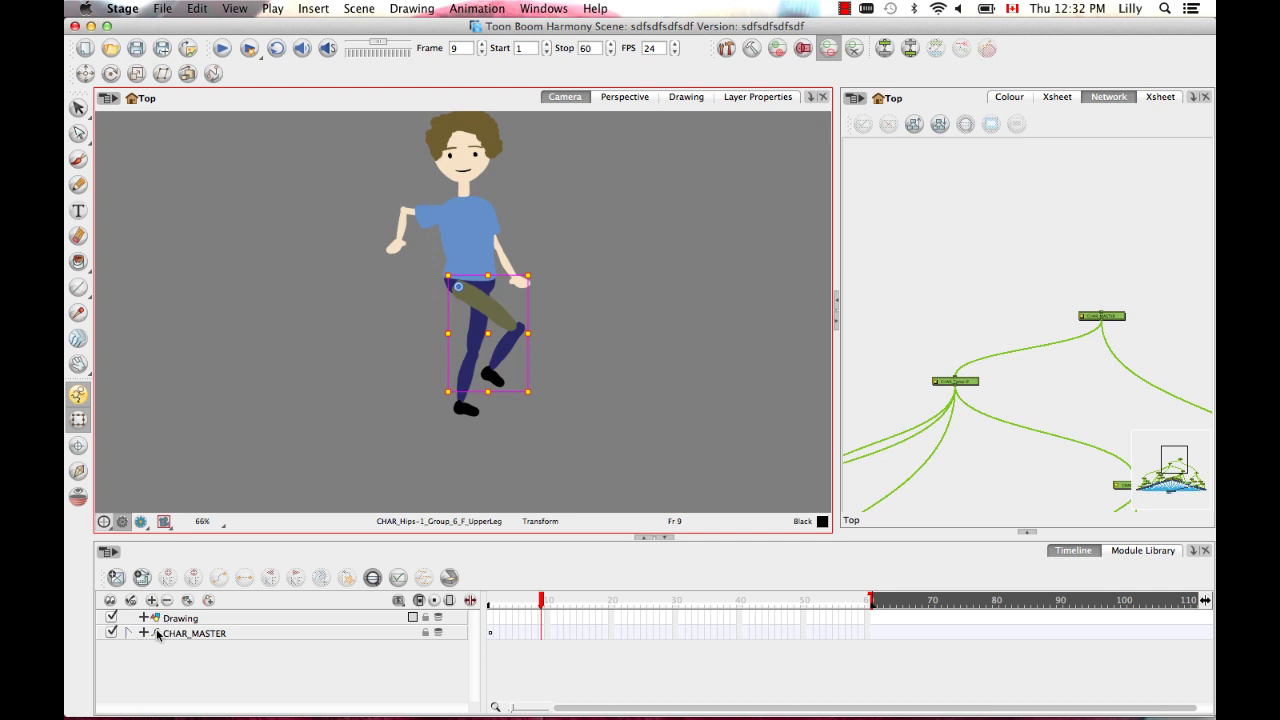
{"action": "key", "text": "super+z"}
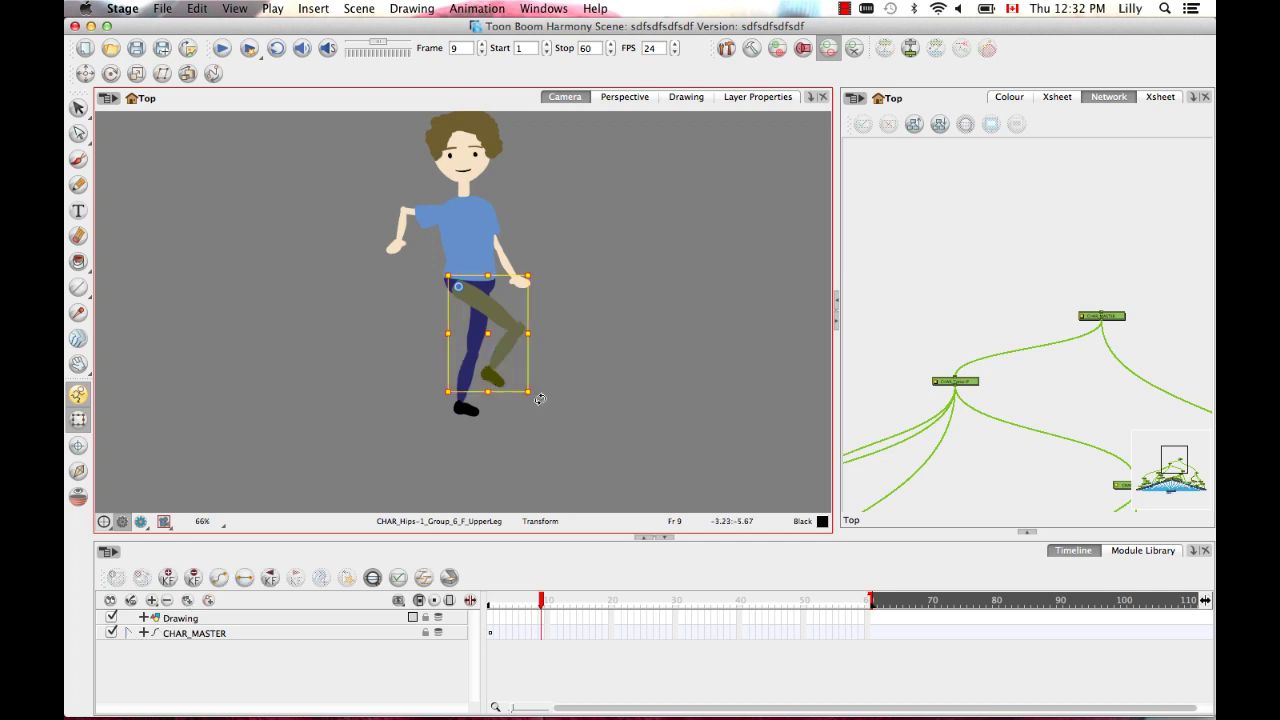
{"action": "left_click_drag", "start_coordinate": [540, 399], "coordinate": [498, 418]}
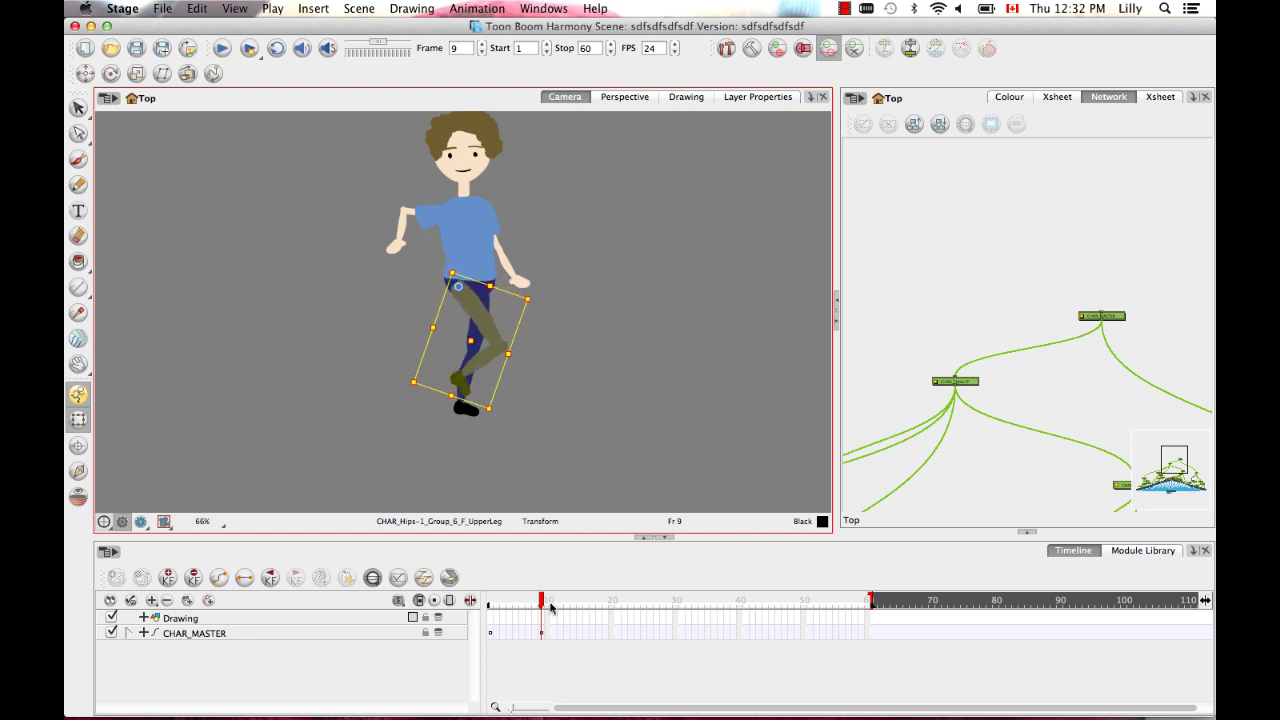
At frame 13, swing the front upper leg outward and kick the lower leg out from the knee.
{"action": "left_click_drag", "start_coordinate": [550, 608], "coordinate": [566, 604]}
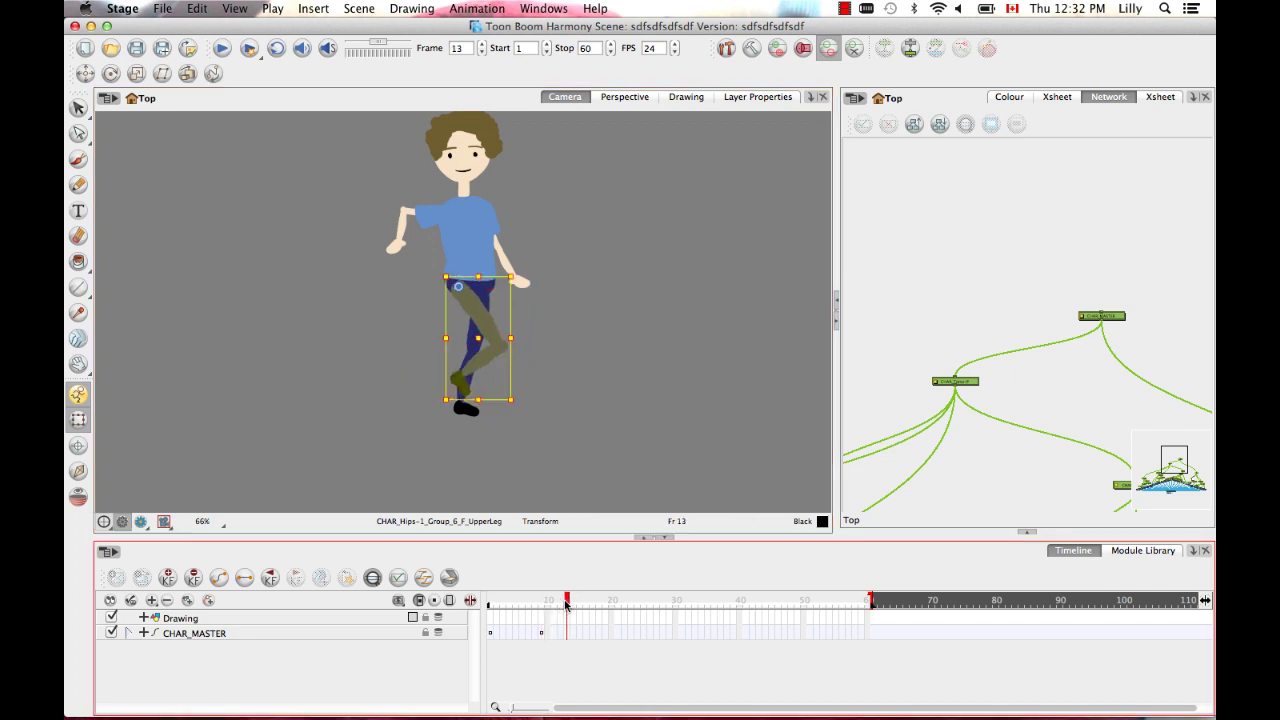
{"action": "left_click_drag", "start_coordinate": [428, 408], "coordinate": [484, 392]}
{"action": "left_click", "coordinate": [614, 395]}
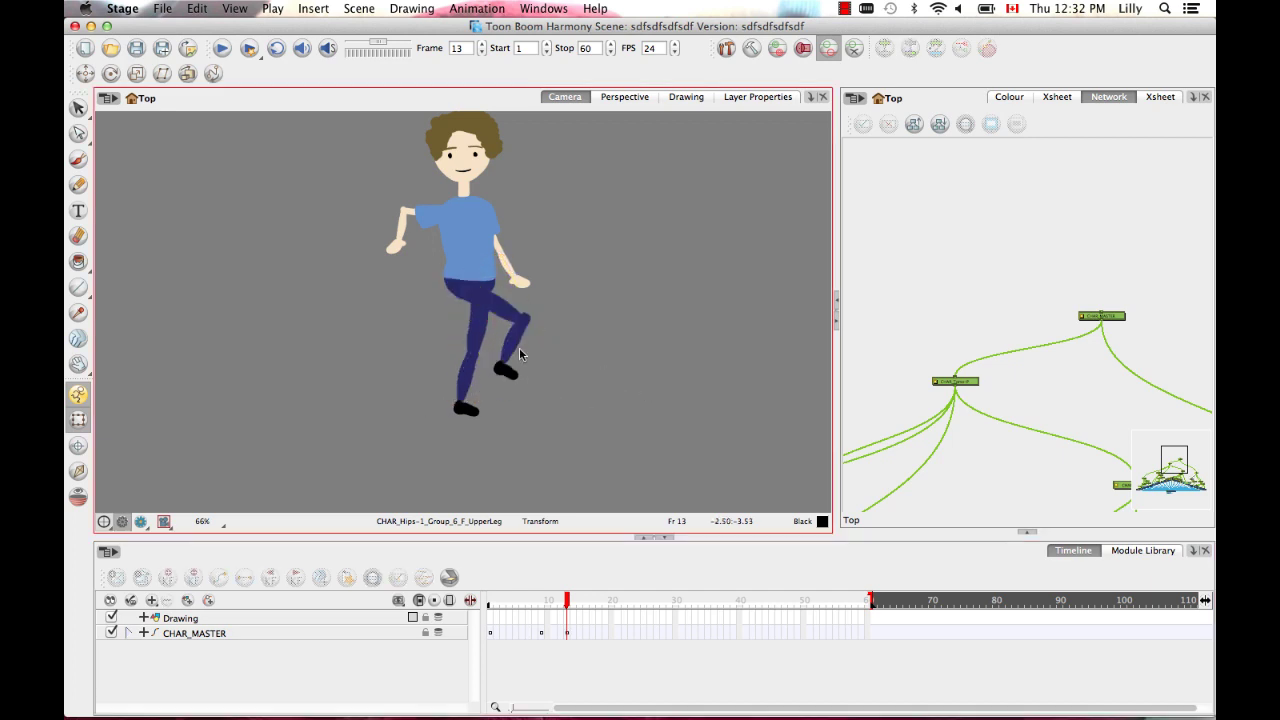
{"action": "left_click", "coordinate": [529, 344]}
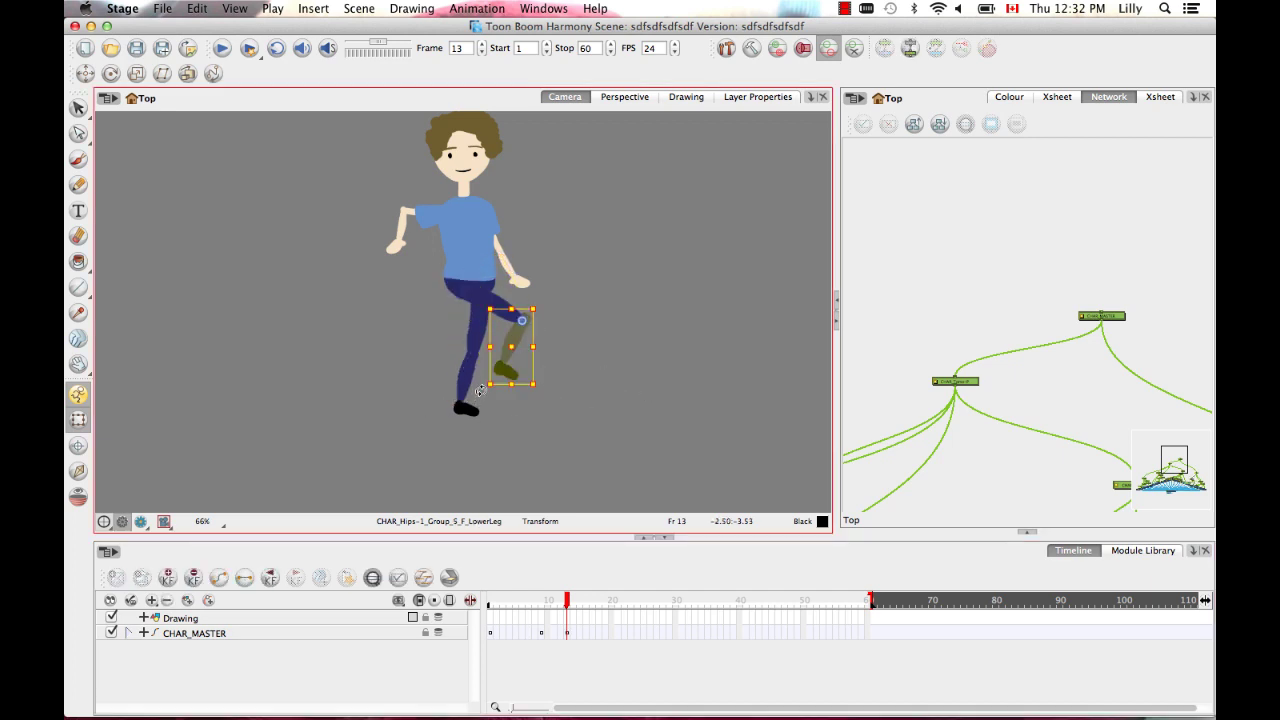
{"action": "left_click_drag", "start_coordinate": [479, 391], "coordinate": [568, 342]}
{"action": "left_click", "coordinate": [596, 395]}
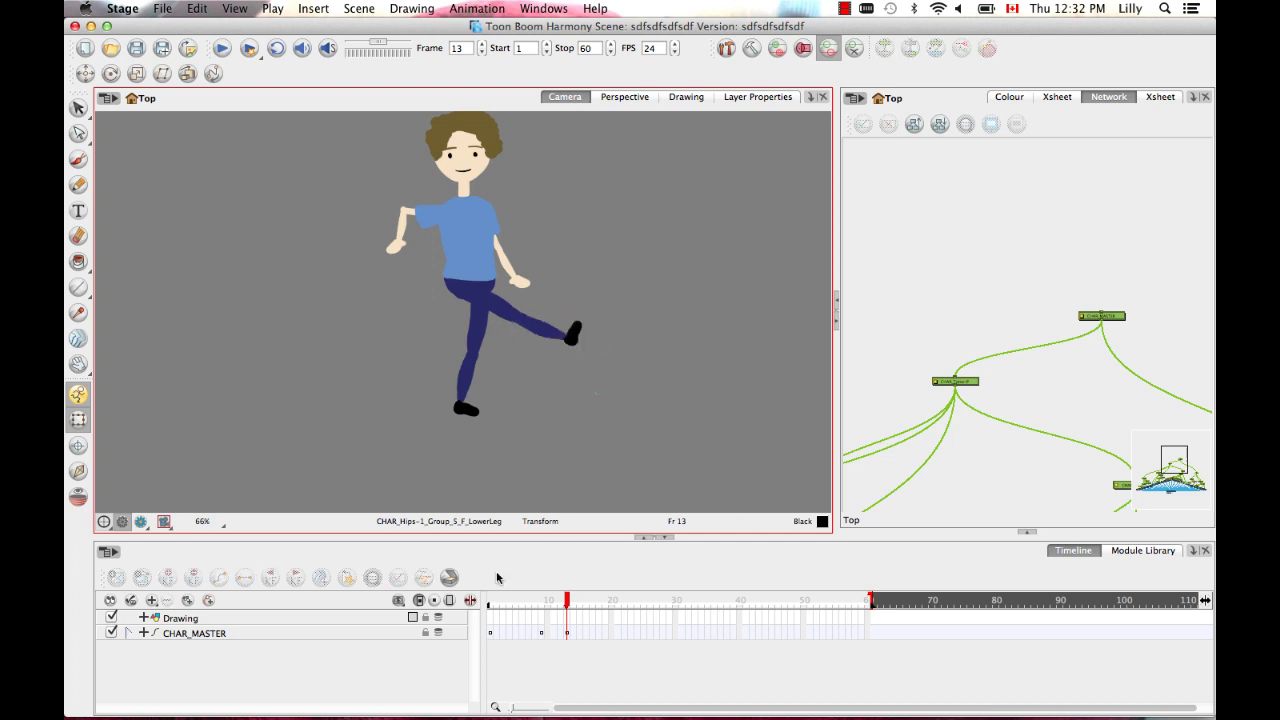
{"action": "left_click", "coordinate": [136, 633]}
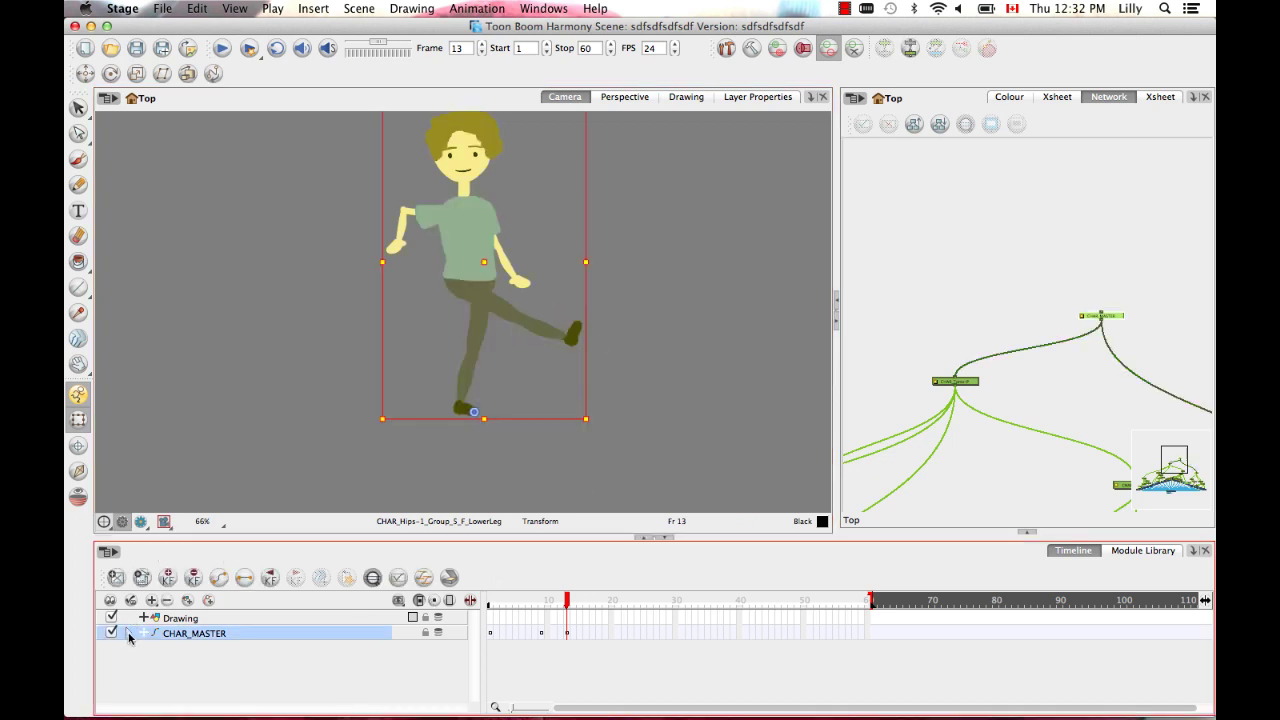
Expand CHAR_MASTER and enlarge the timeline to review its child pegs' keyframes.
{"action": "left_click", "coordinate": [128, 634]}
{"action": "left_click_drag", "start_coordinate": [330, 536], "coordinate": [360, 343]}
{"action": "left_click_drag", "start_coordinate": [478, 462], "coordinate": [486, 605]}
{"action": "scroll", "coordinate": [534, 589], "scroll_direction": "down", "scroll_amount": 2}
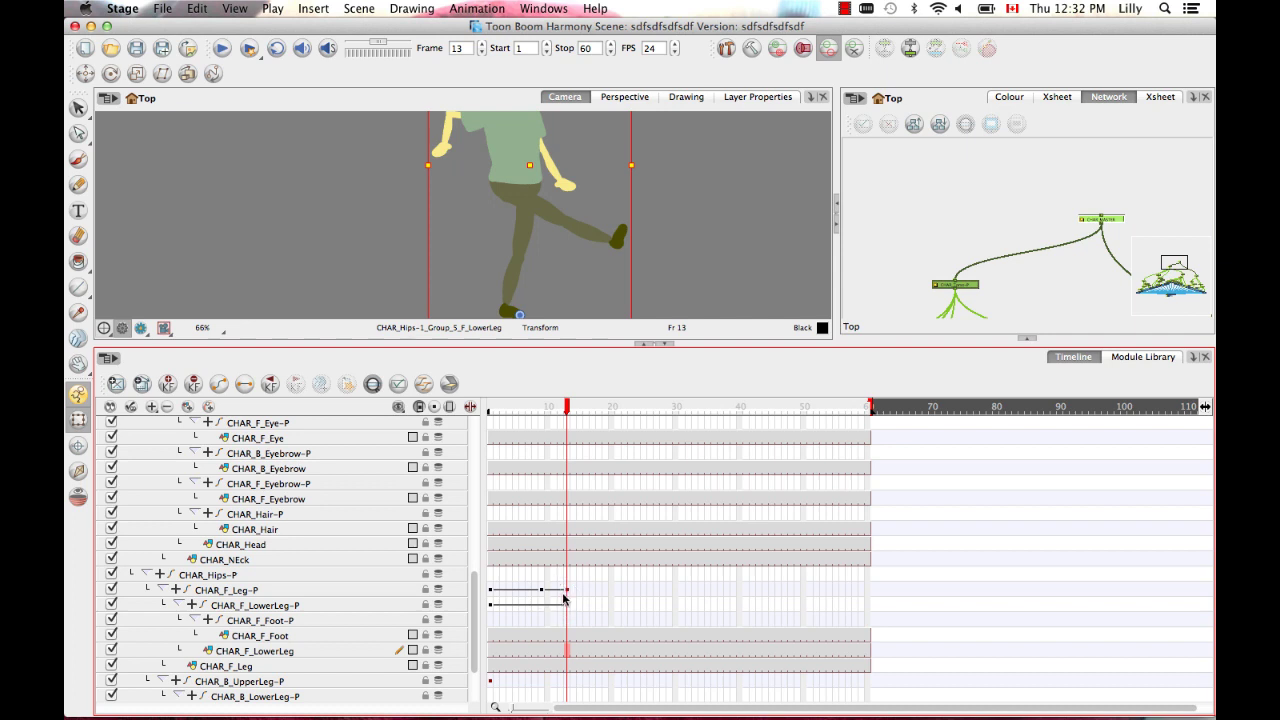
{"action": "left_click_drag", "start_coordinate": [470, 592], "coordinate": [474, 415]}
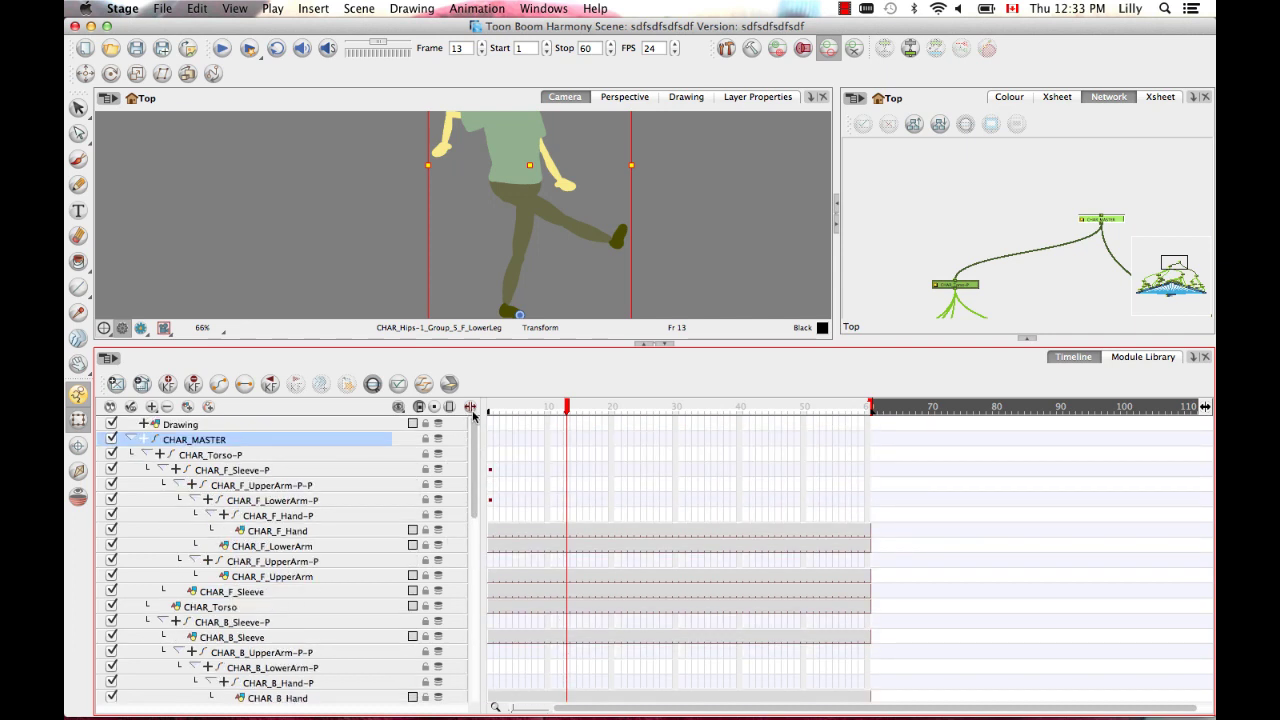
{"action": "left_click", "coordinate": [127, 439]}
Step between frames 9 and 13 and scroll through CHAR_MASTER's child layers again.
{"action": "left_click", "coordinate": [543, 440]}
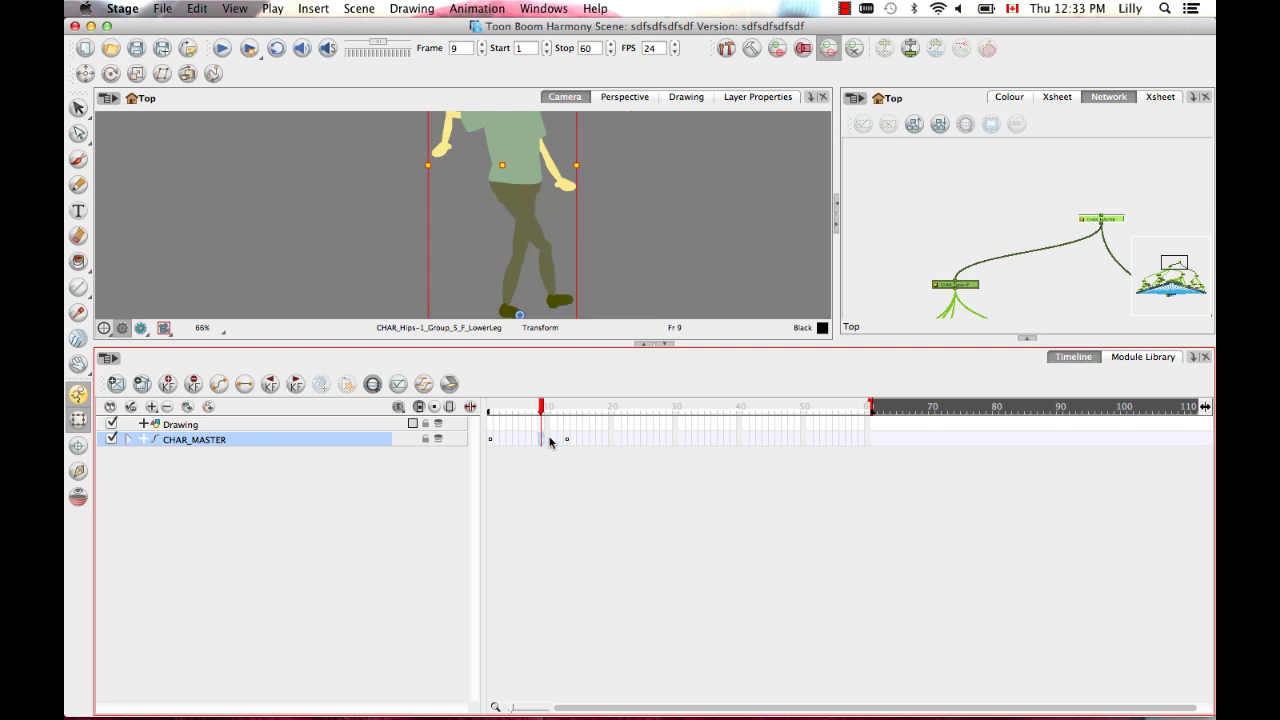
{"action": "left_click", "coordinate": [567, 443]}
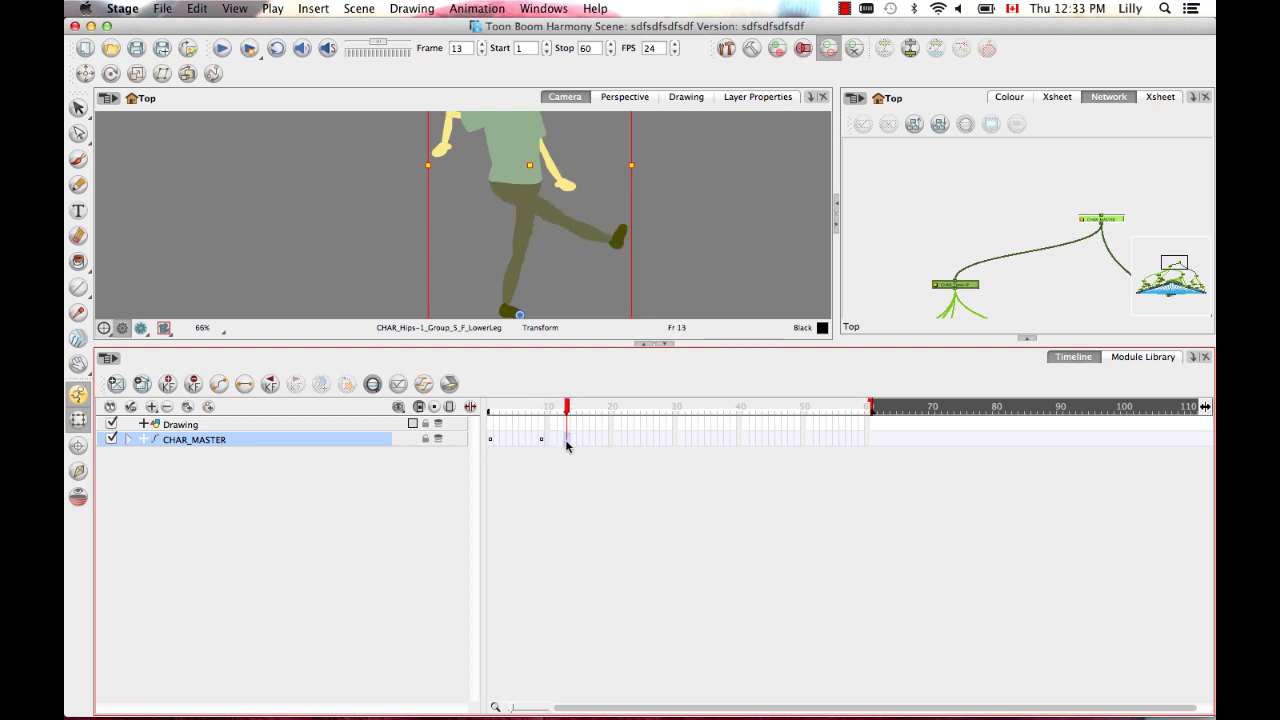
{"action": "left_click", "coordinate": [131, 441]}
{"action": "scroll", "coordinate": [466, 468], "scroll_direction": "down", "scroll_amount": 10}
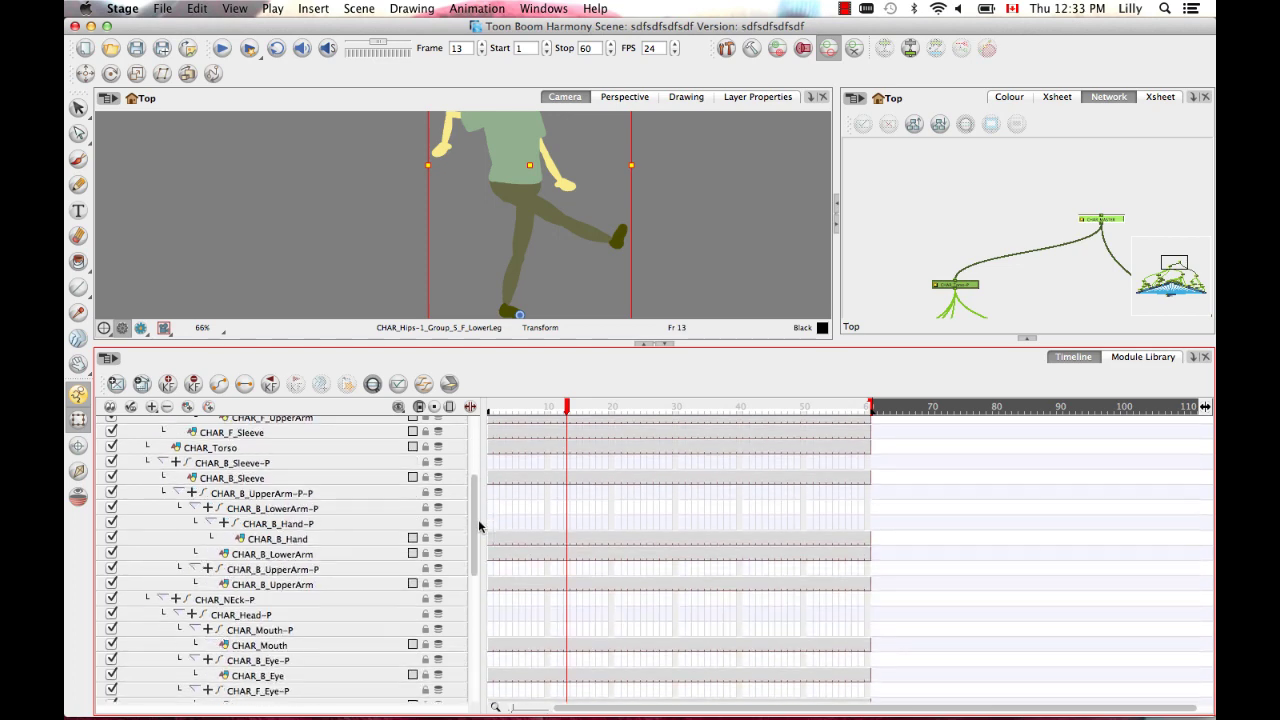
{"action": "scroll", "coordinate": [490, 611], "scroll_direction": "down", "scroll_amount": 5}
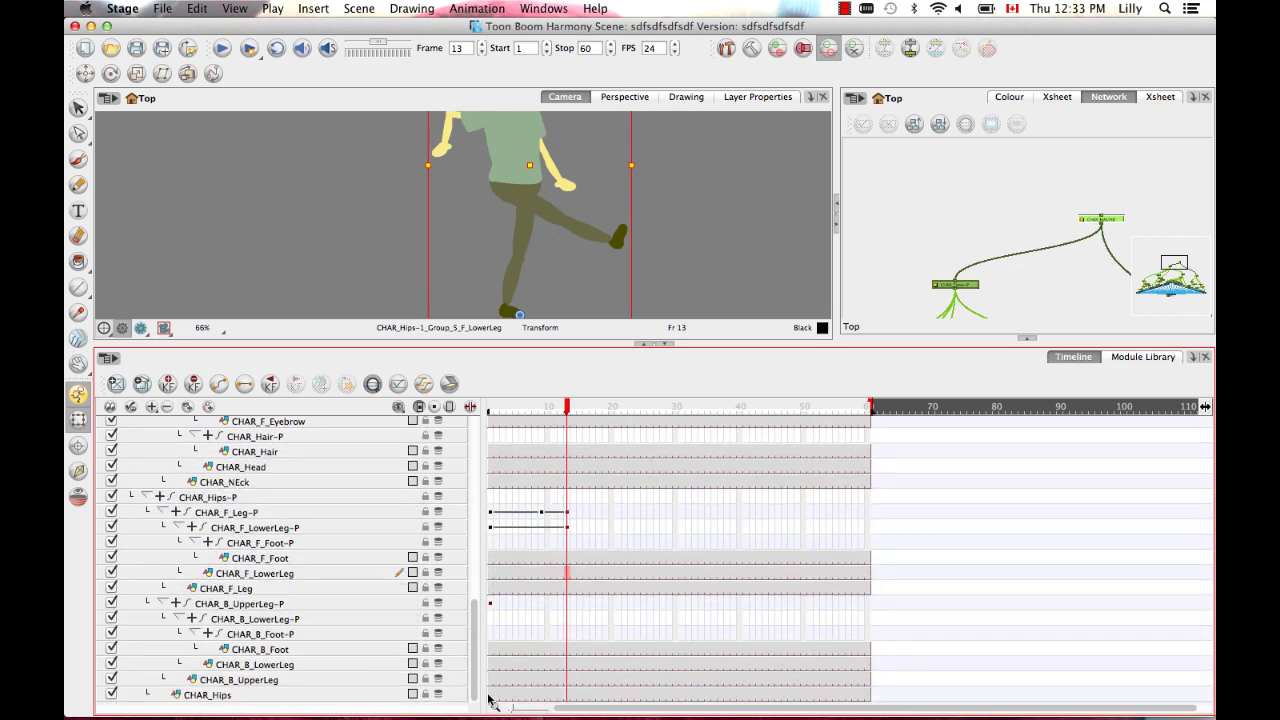
{"action": "scroll", "coordinate": [488, 600], "scroll_direction": "up", "scroll_amount": 15}
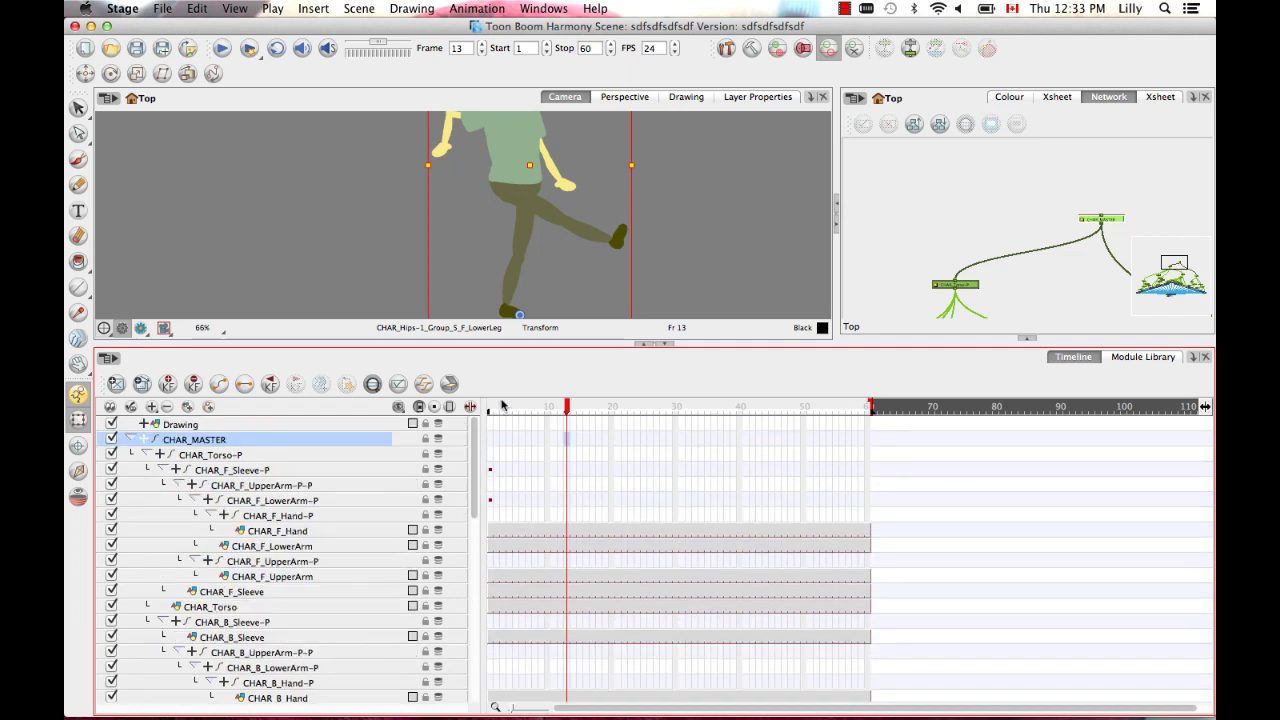
{"action": "left_click", "coordinate": [130, 440]}
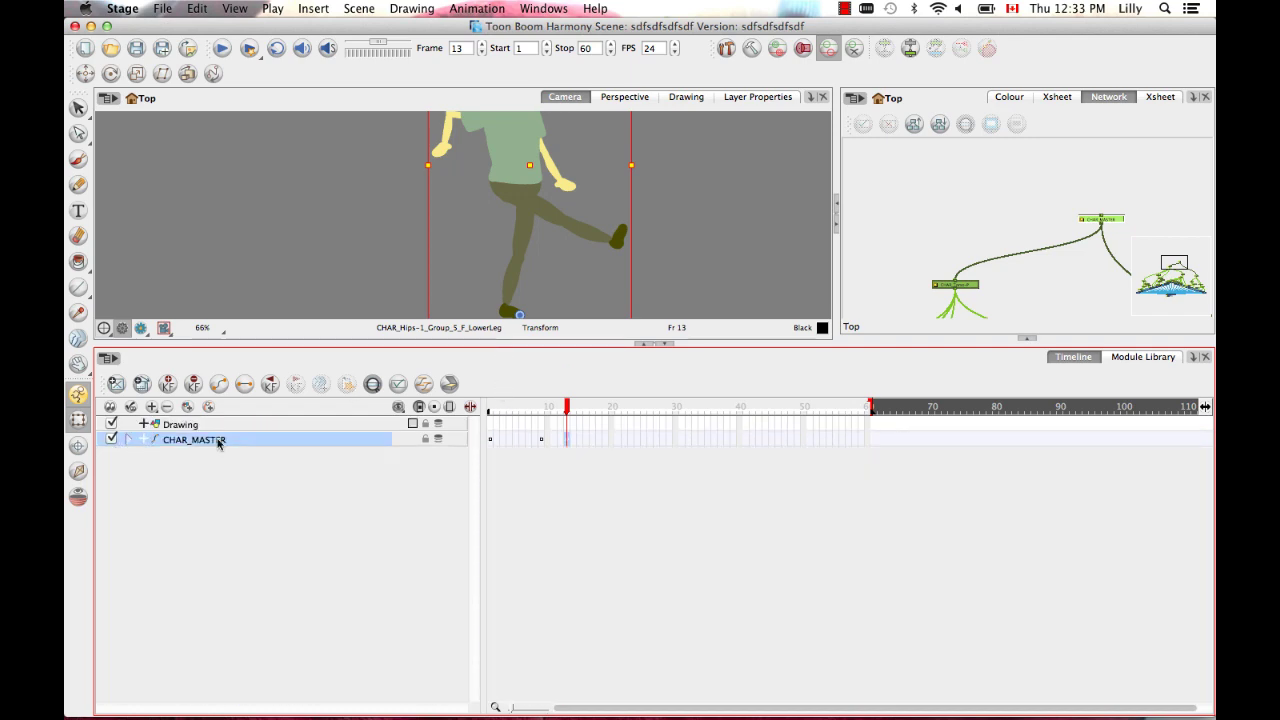
Starting at frame 1, add CHAR_MASTER keyframes at frames 9 and 13.
{"action": "left_click", "coordinate": [490, 438]}
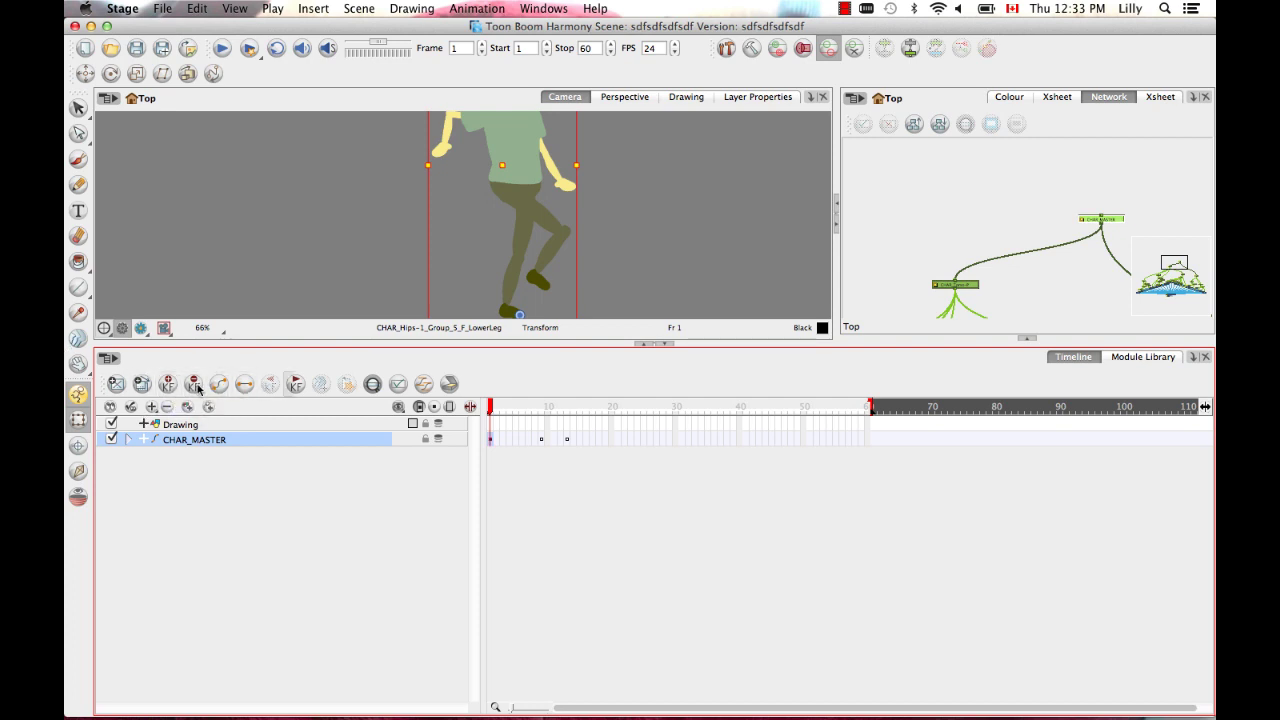
{"action": "left_click", "coordinate": [545, 441]}
{"action": "left_click", "coordinate": [167, 384]}
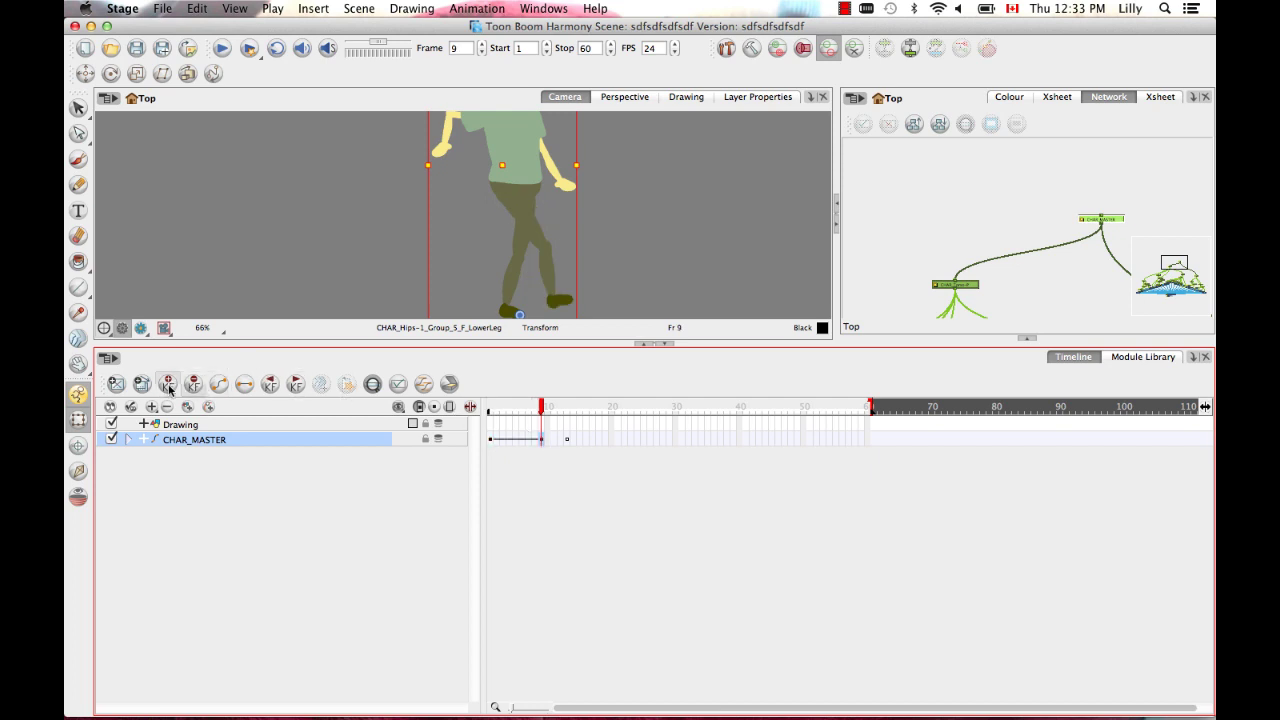
{"action": "left_click", "coordinate": [566, 441]}
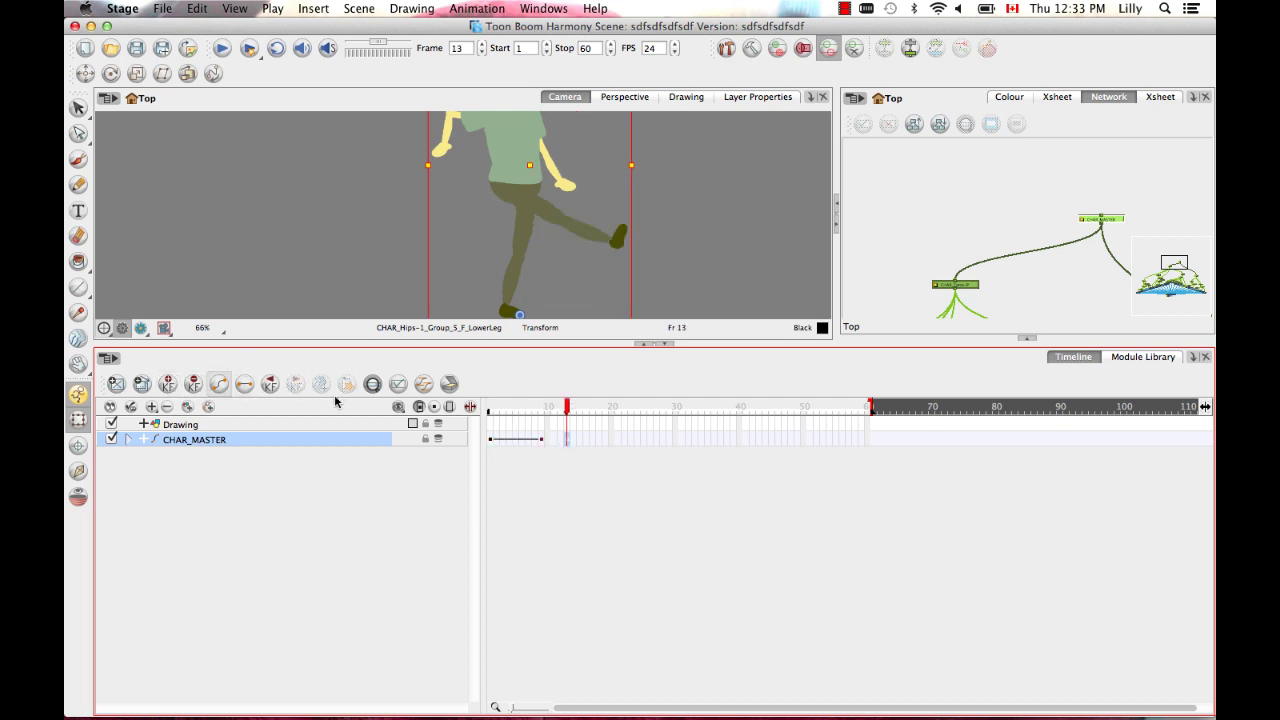
{"action": "left_click", "coordinate": [167, 384]}
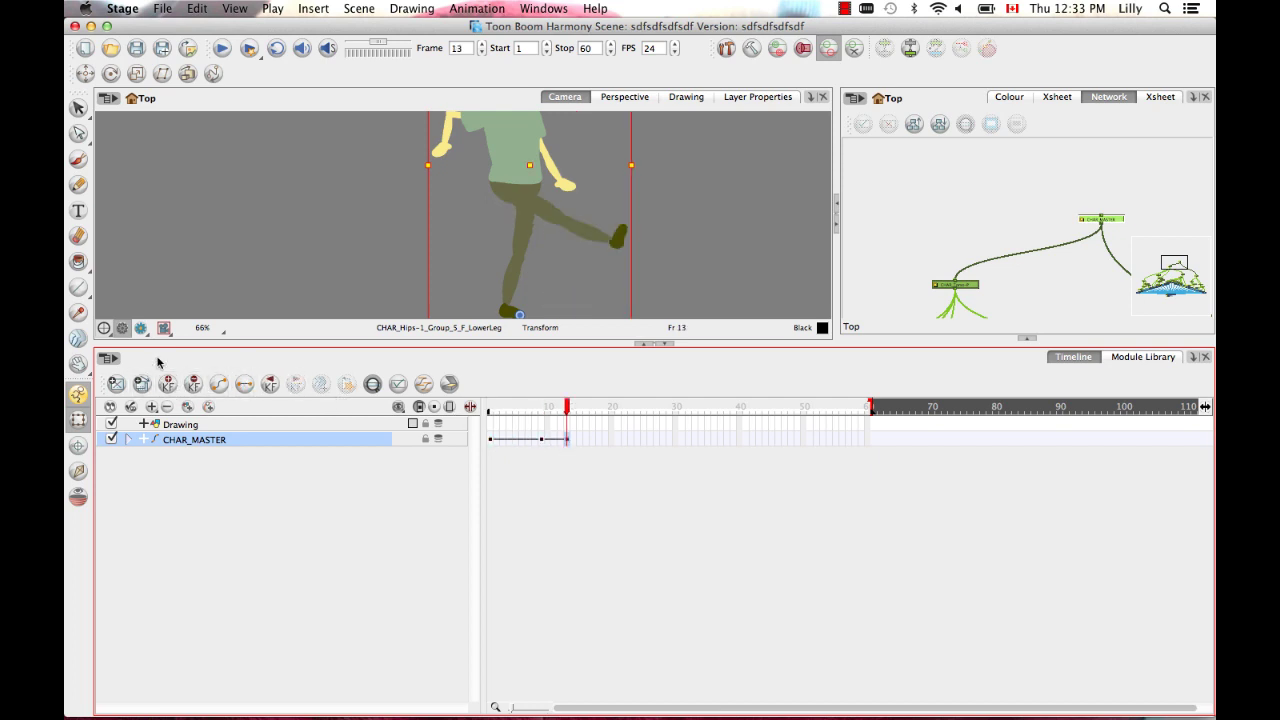
Expand CHAR_MASTER to verify its child pegs' keyframes, then collapse it and deselect the rig.
{"action": "left_click", "coordinate": [128, 440]}
{"action": "scroll", "coordinate": [474, 438], "scroll_direction": "down", "scroll_amount": 15}
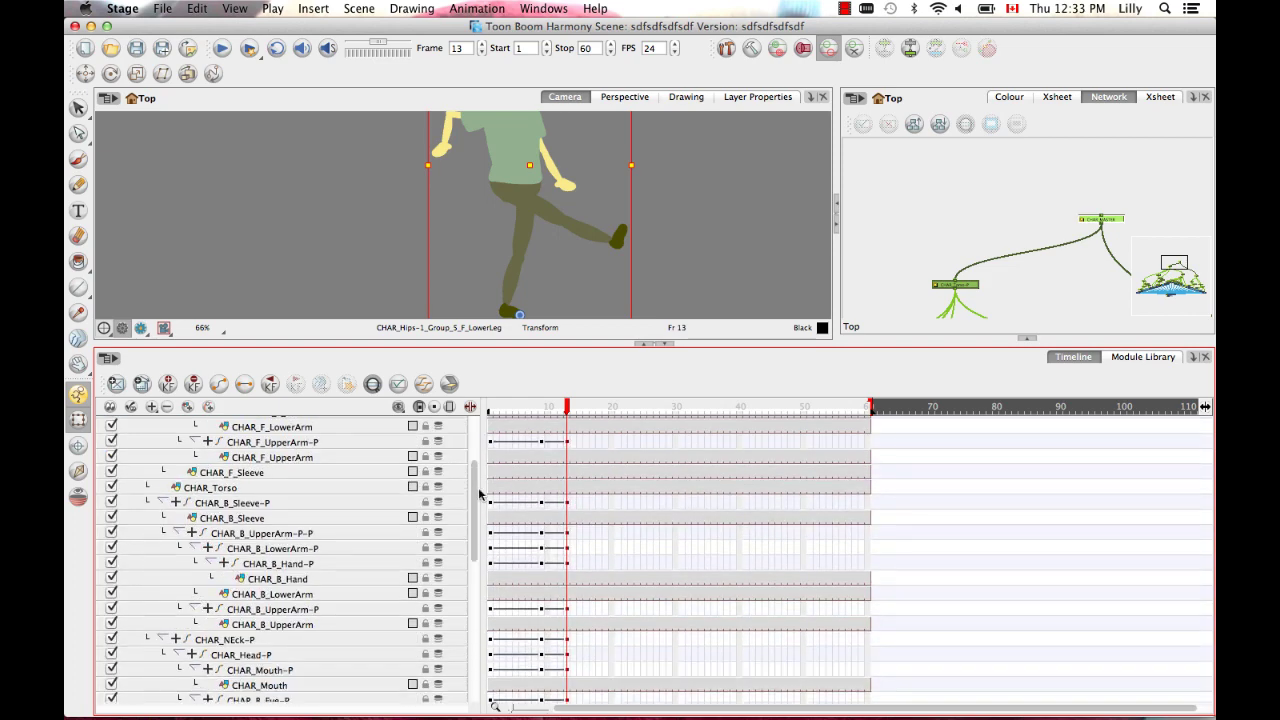
{"action": "scroll", "coordinate": [480, 665], "scroll_direction": "up", "scroll_amount": 15}
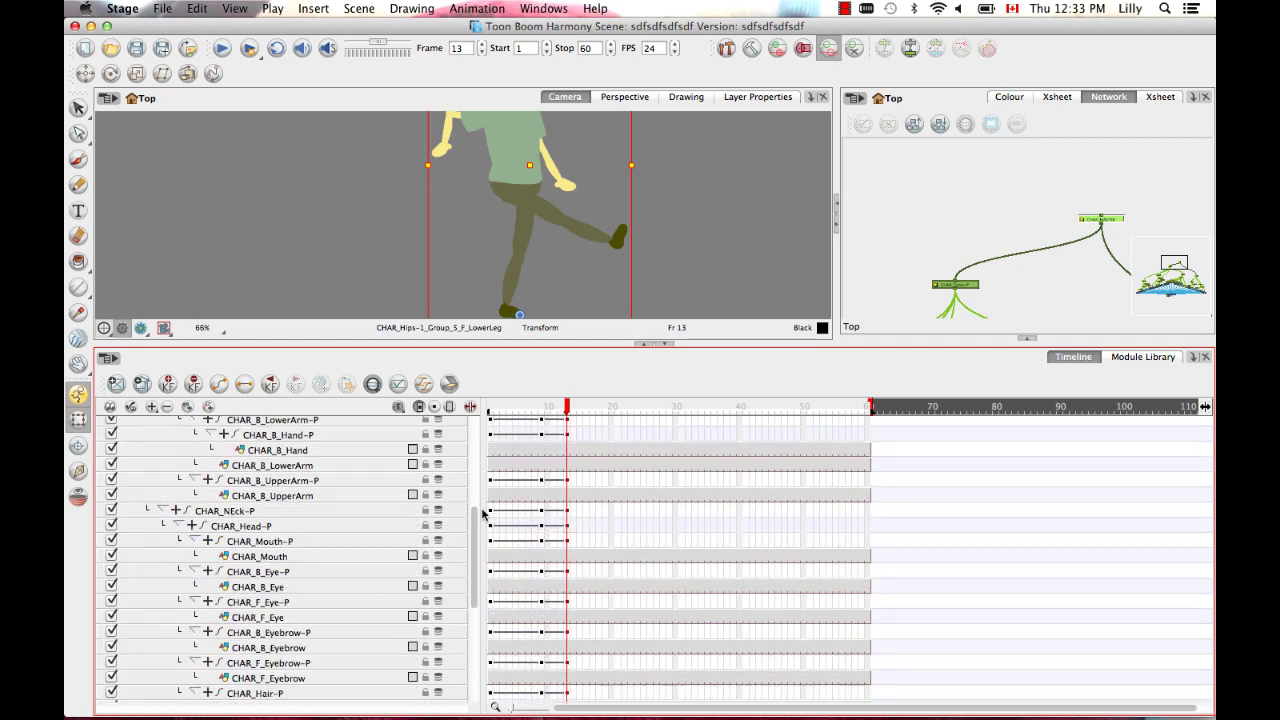
{"action": "left_click", "coordinate": [131, 440]}
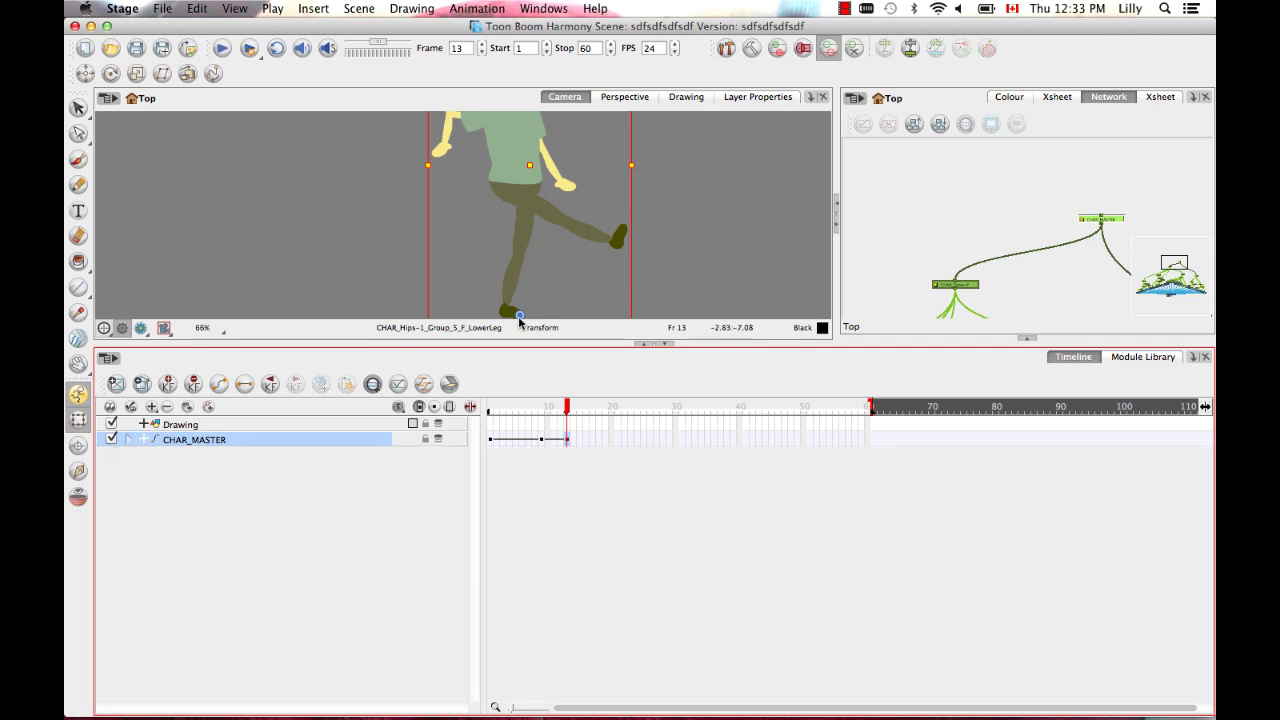
{"action": "left_click", "coordinate": [652, 276]}
Enlarge the Camera view, rewind the playhead to frame 1, and start forward playback.
{"action": "left_click_drag", "start_coordinate": [542, 475], "coordinate": [542, 477]}
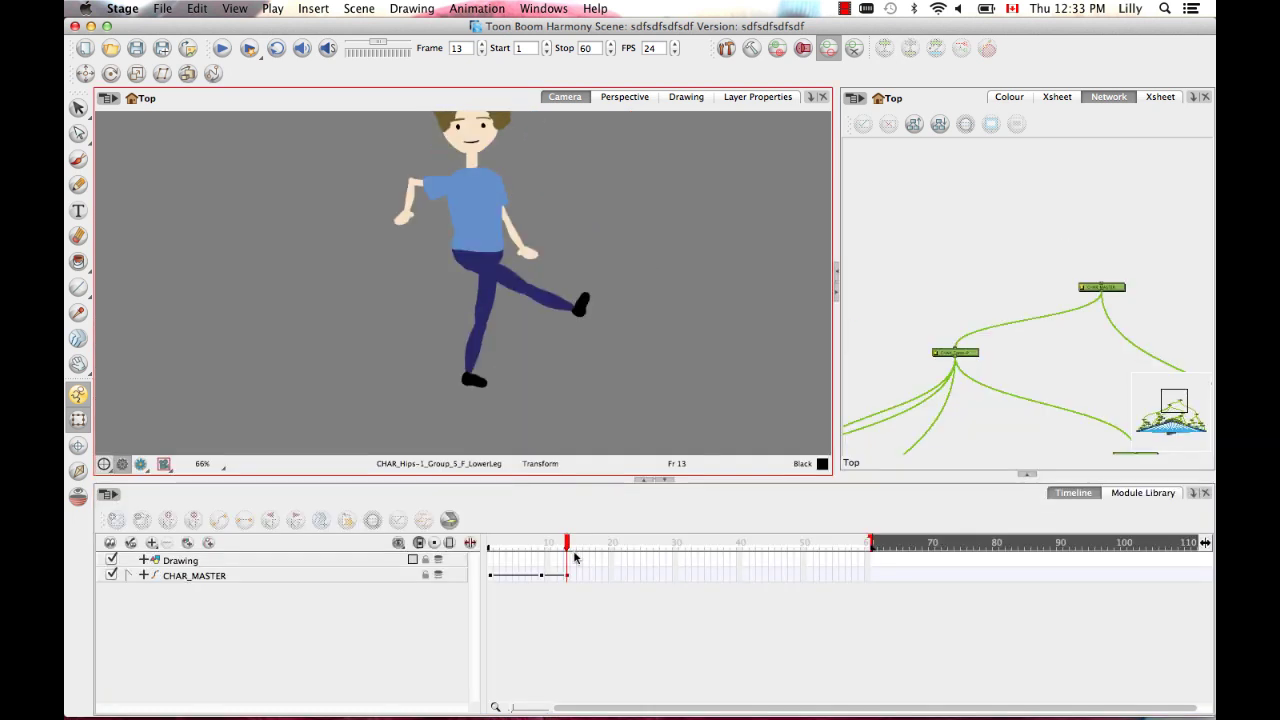
{"action": "left_click_drag", "start_coordinate": [566, 545], "coordinate": [487, 533]}
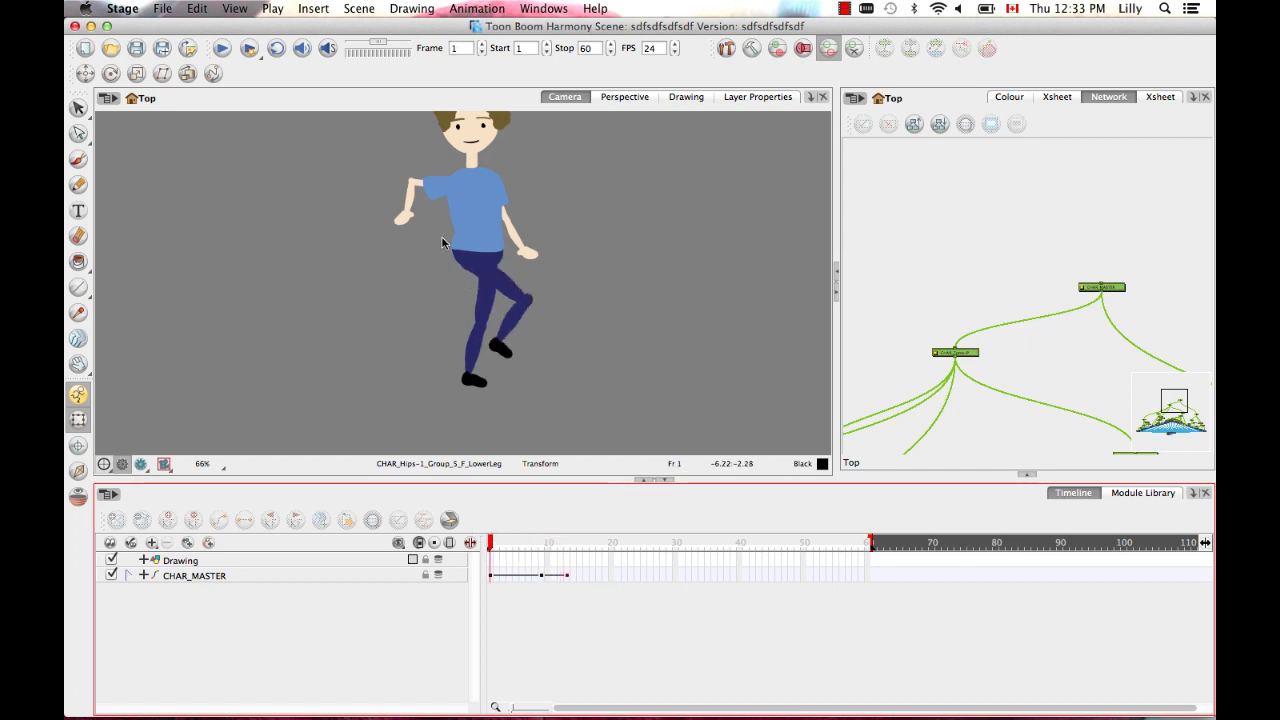
{"action": "left_click", "coordinate": [222, 48]}
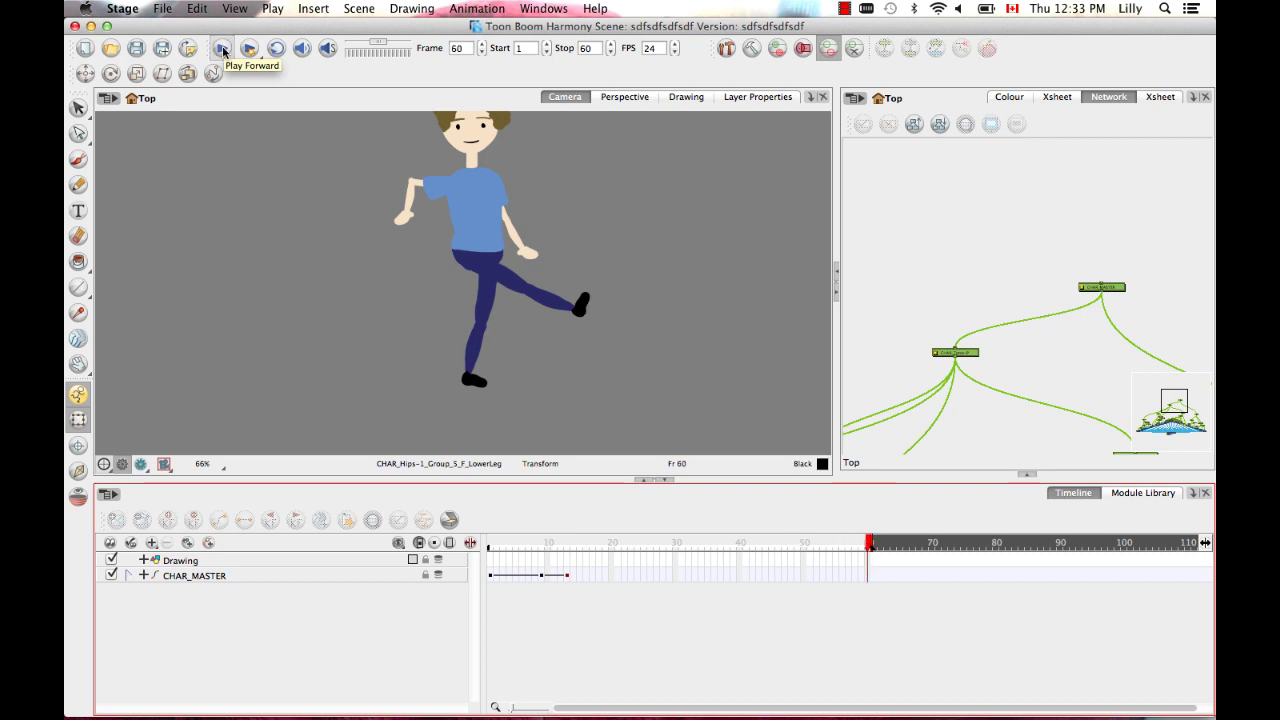
Make the Camera view taller and reposition the stage while the kick plays to frame 60.
{"action": "left_click_drag", "start_coordinate": [614, 234], "coordinate": [602, 311]}
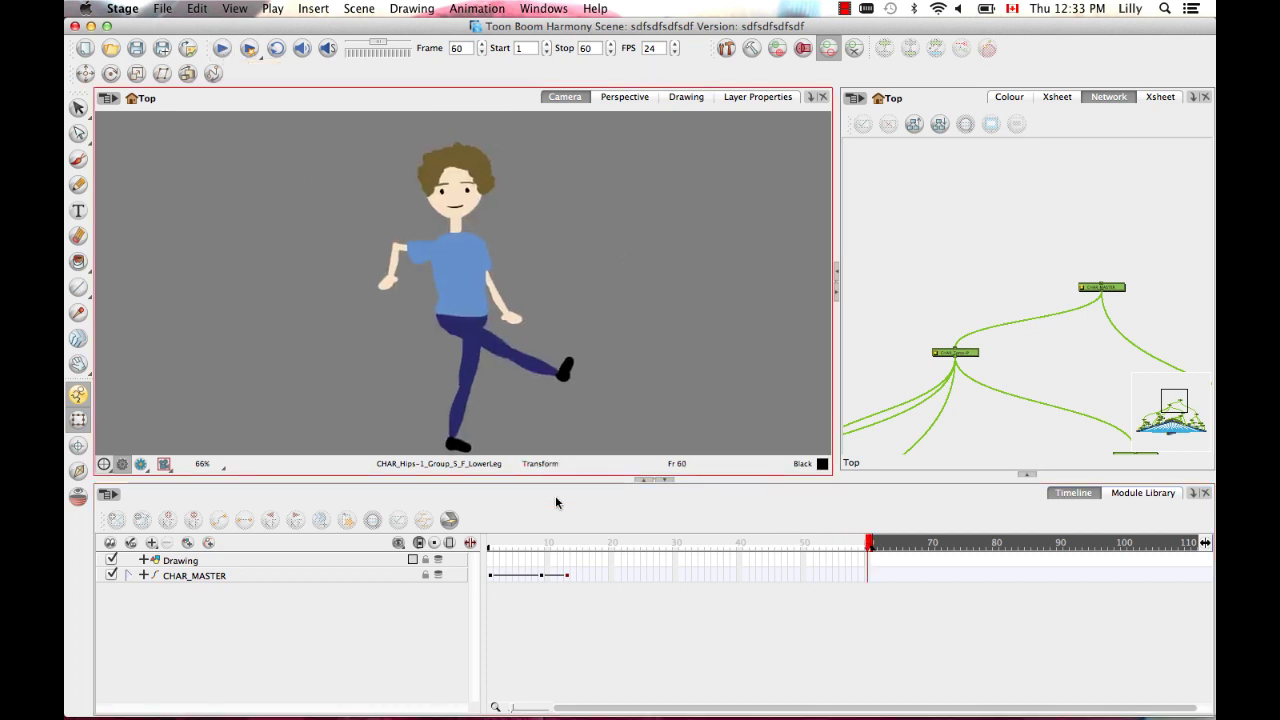
{"action": "left_click_drag", "start_coordinate": [563, 480], "coordinate": [557, 553]}
{"action": "left_click_drag", "start_coordinate": [589, 431], "coordinate": [564, 390]}
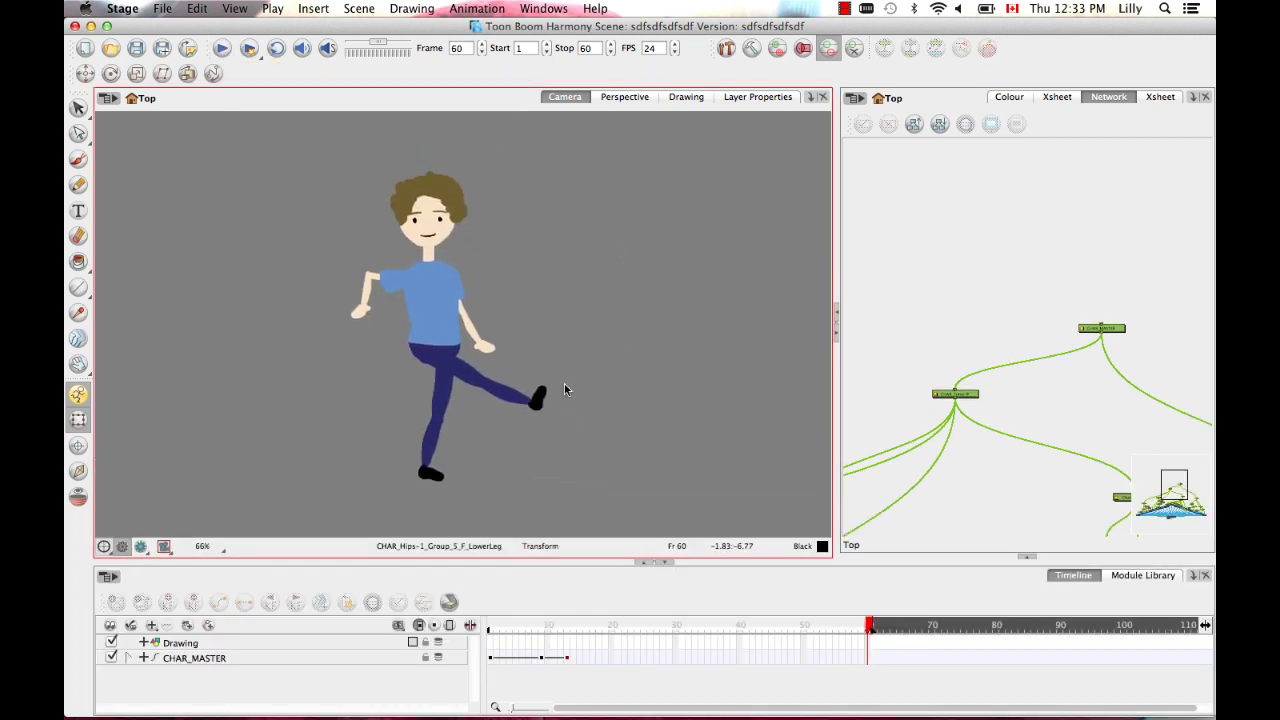